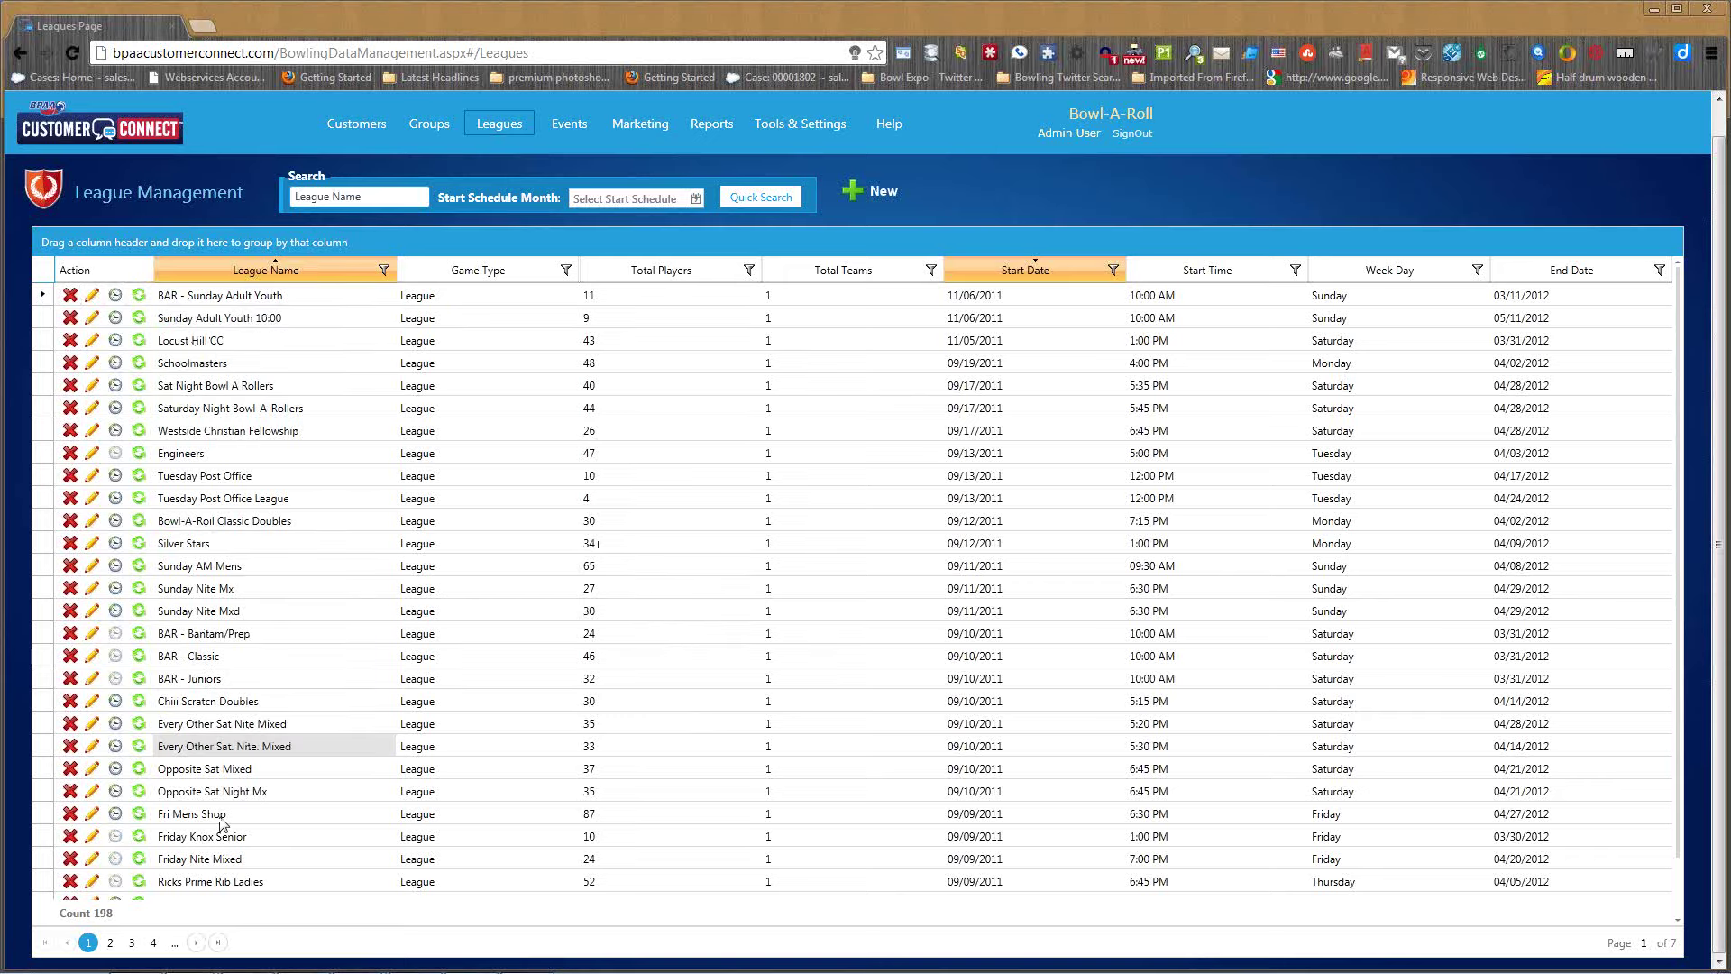
- Start regenerating Ricks Prime Rib Ladies to show its 9/14/2012–4/11/2013 season details
left_click(139, 883)
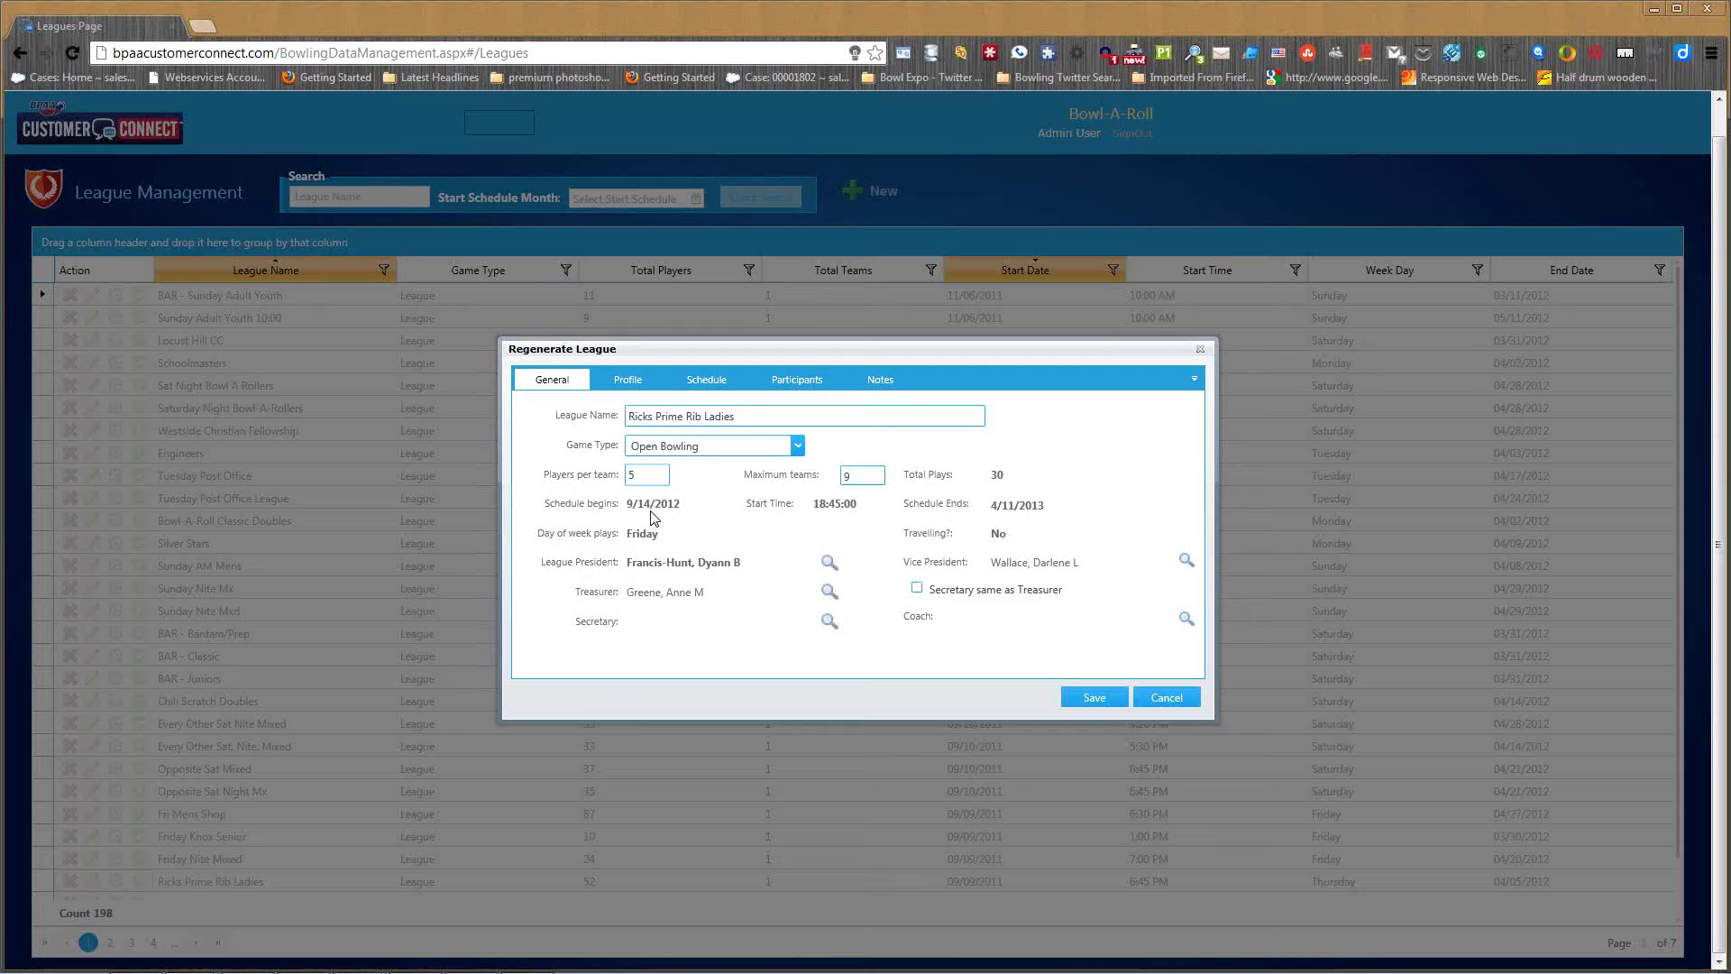
- Review the Ricks Prime Rib Ladies schedule and participants, then save the regenerated league
left_click(724, 386)
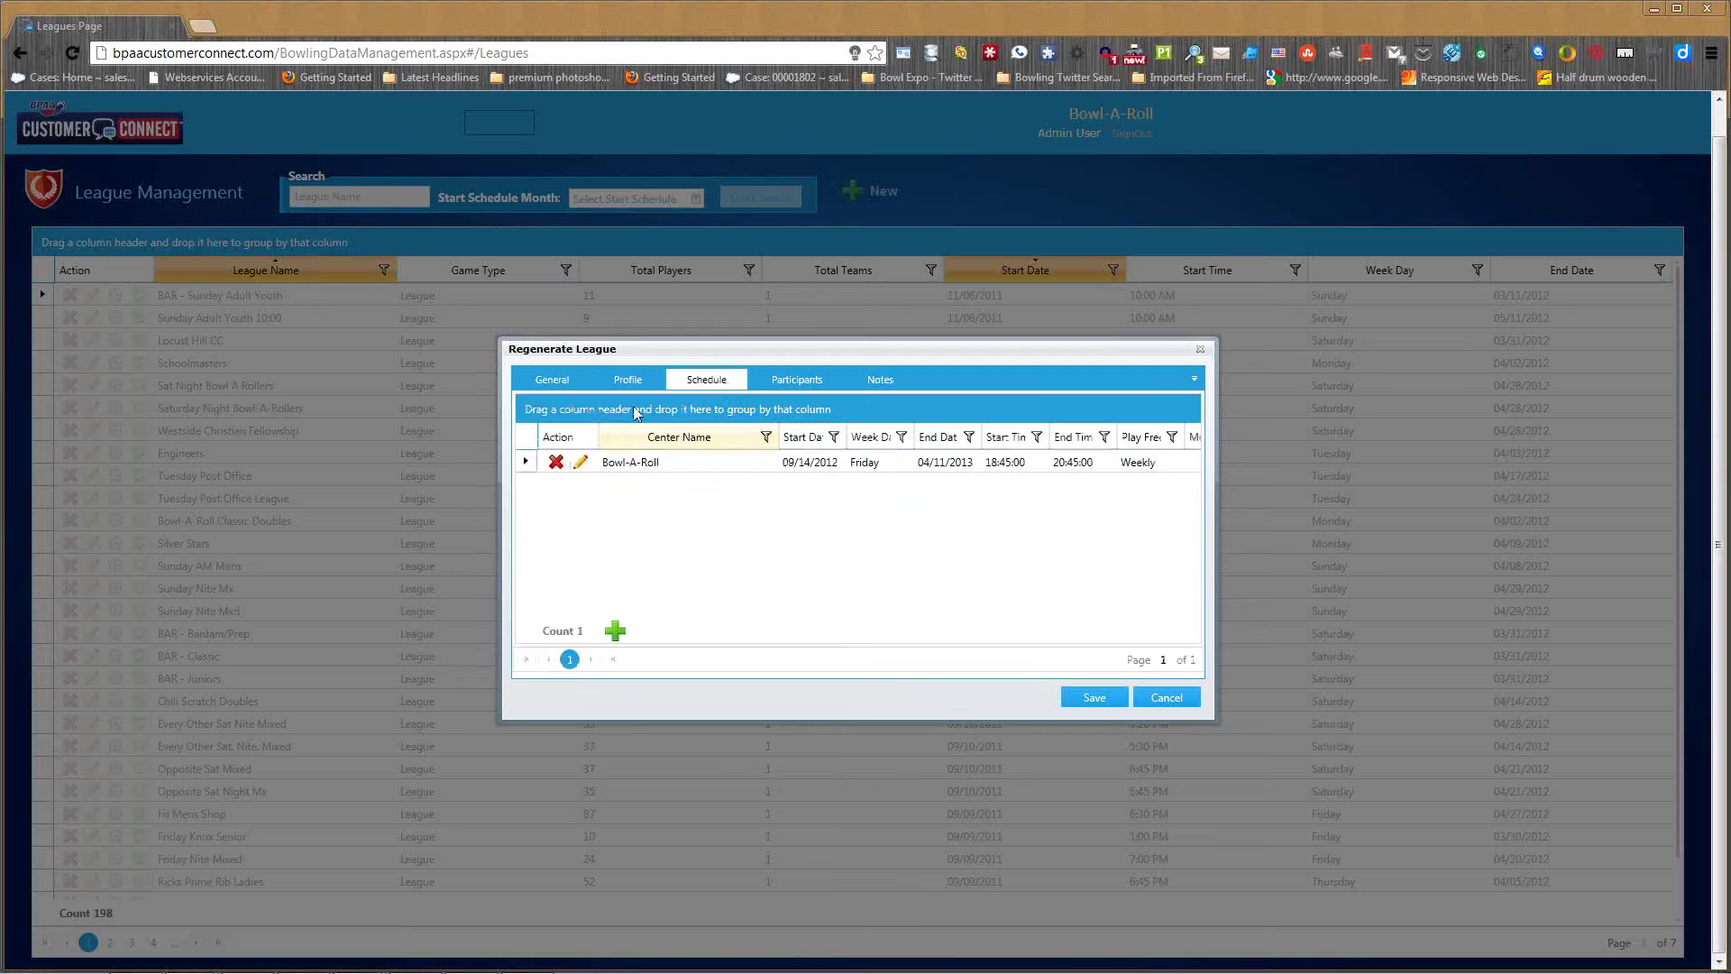
left_click(581, 464)
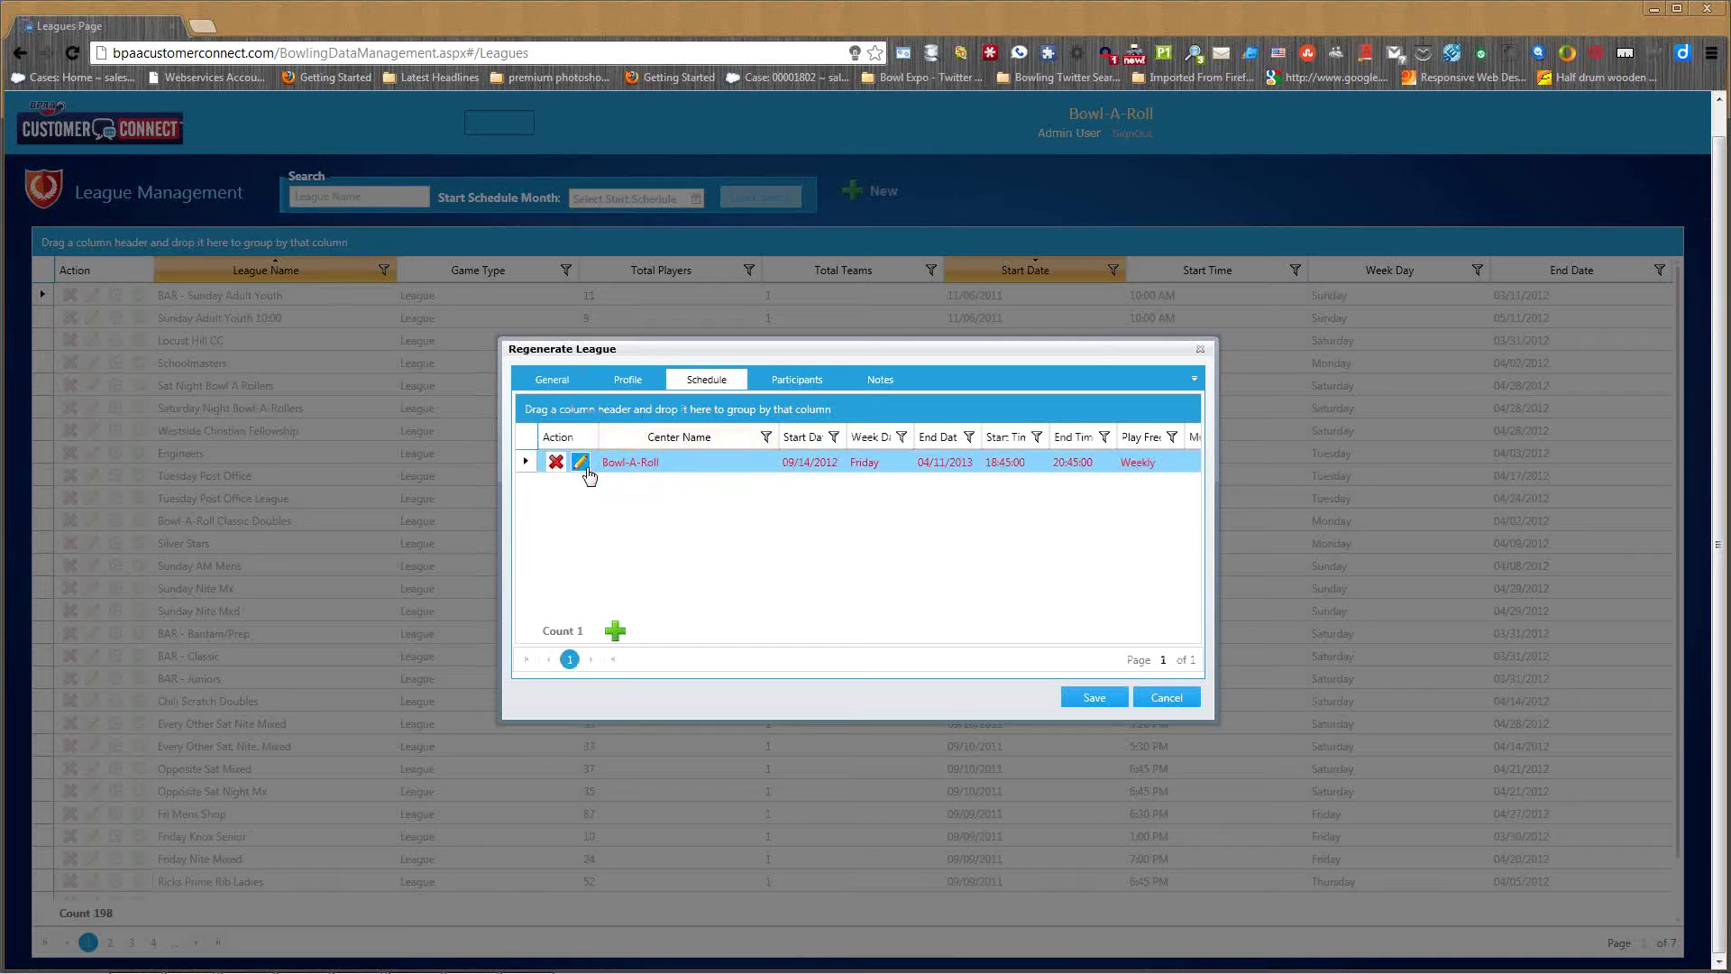
left_click(819, 382)
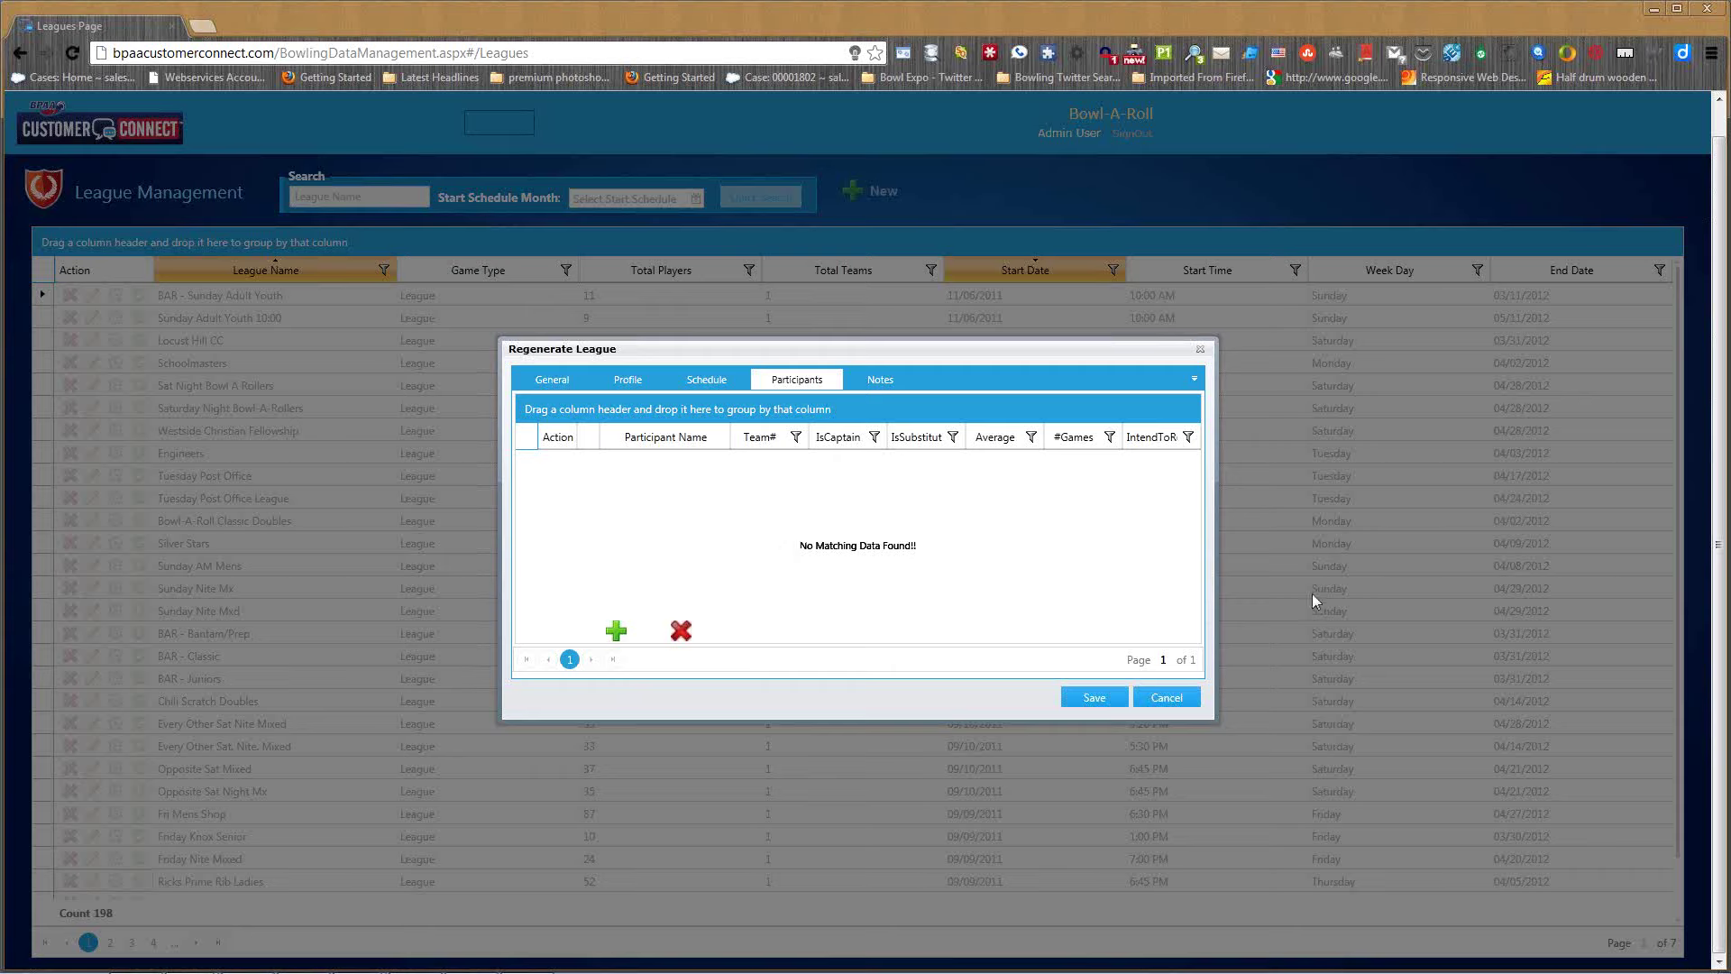
left_click(1097, 699)
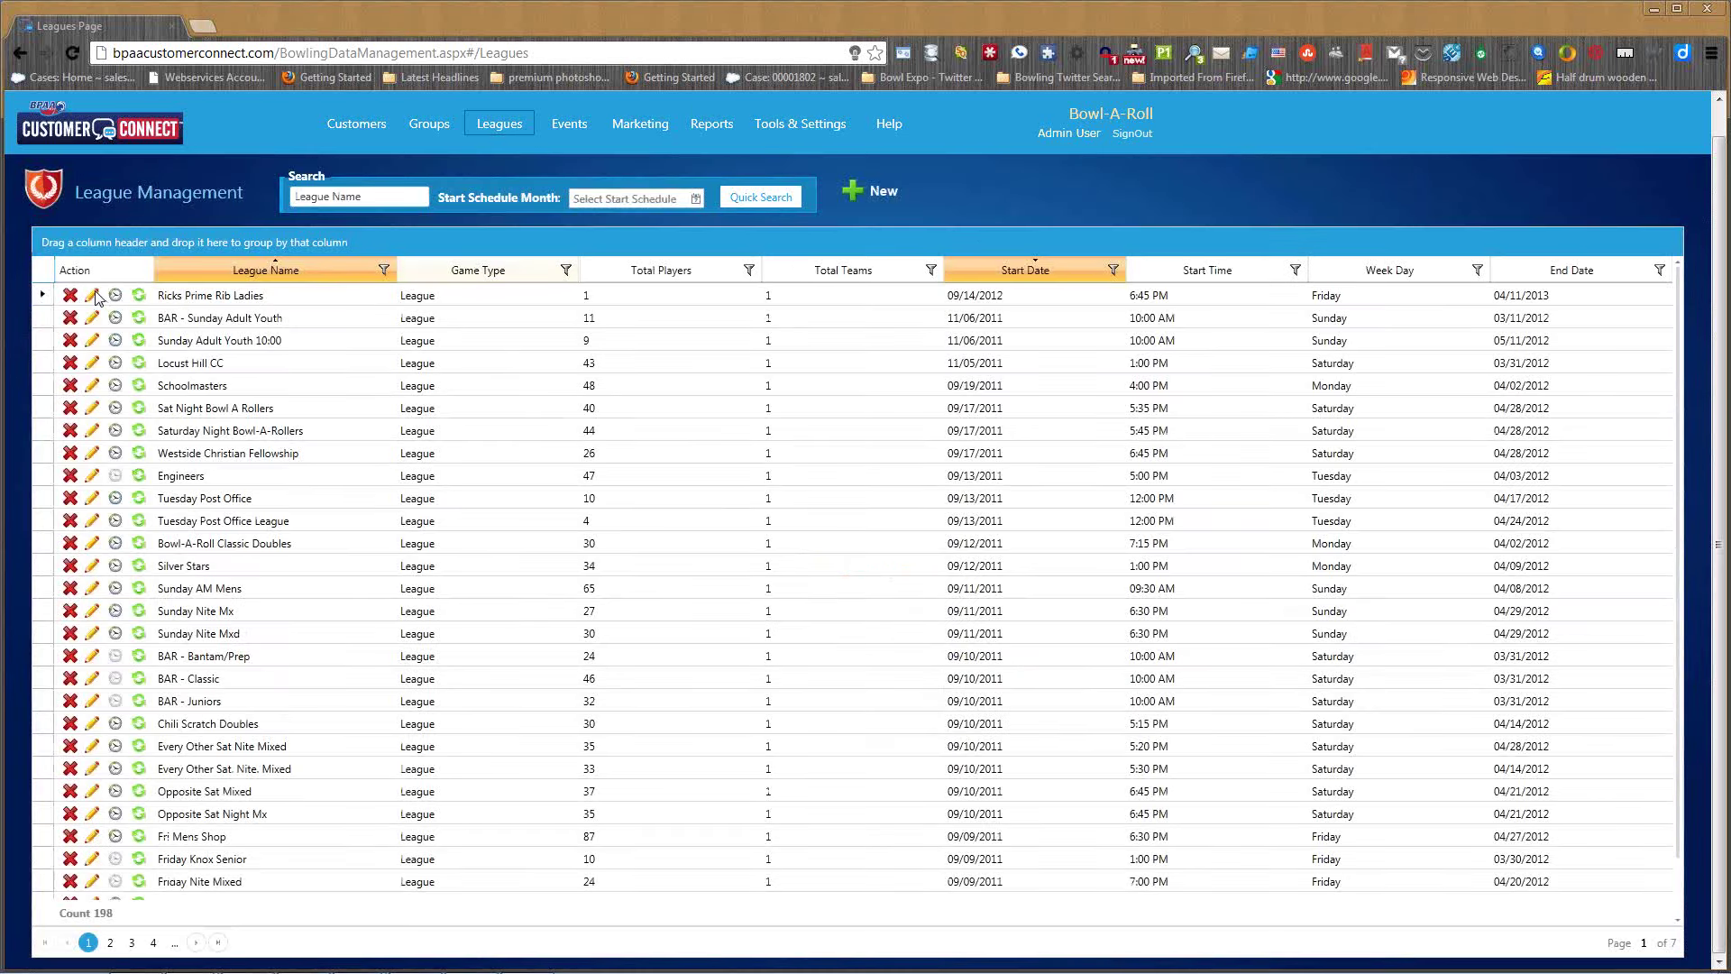
left_click(94, 297)
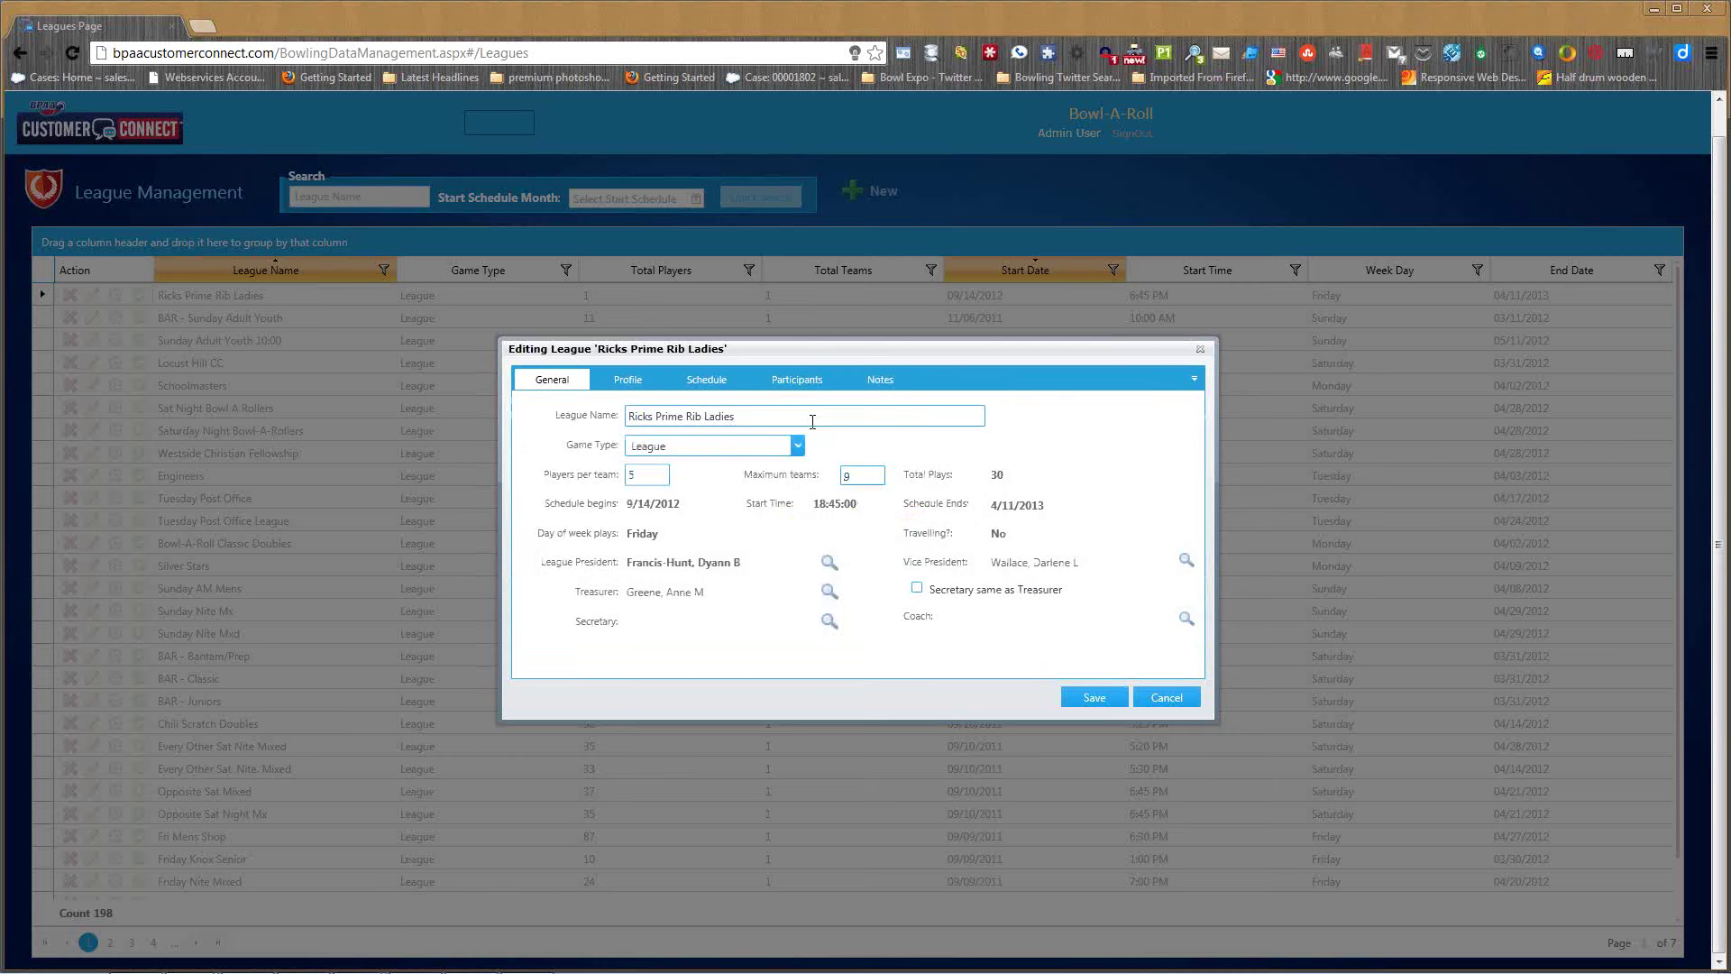
left_click(801, 381)
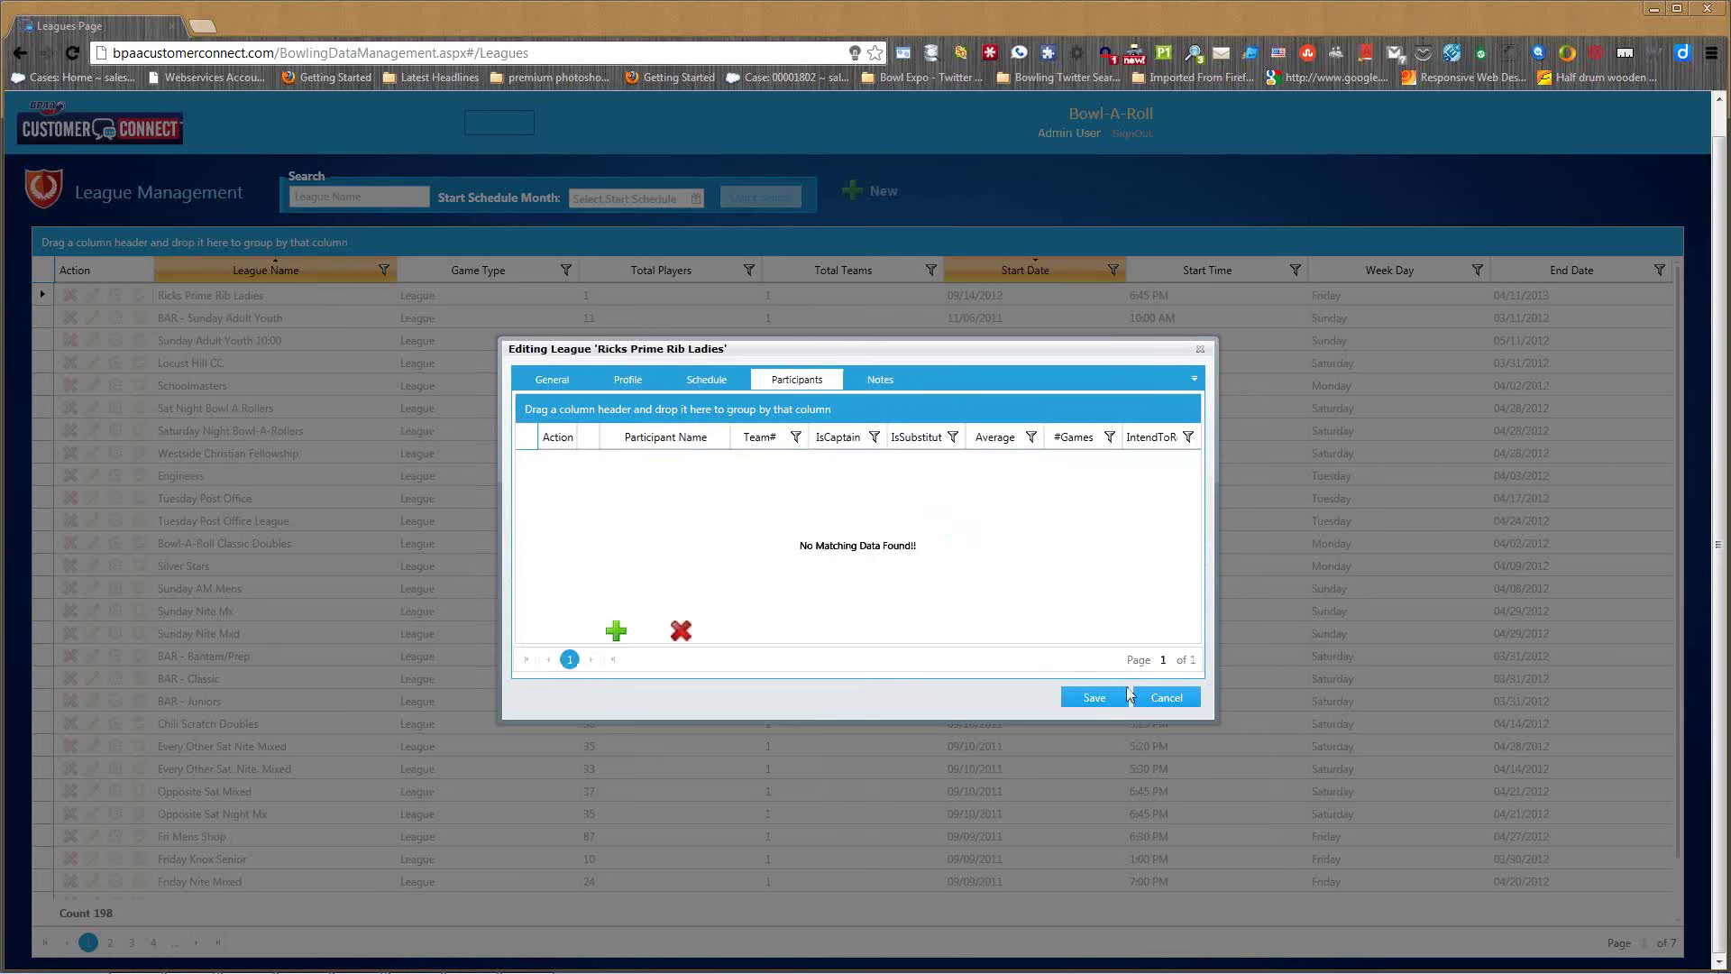
left_click(1167, 698)
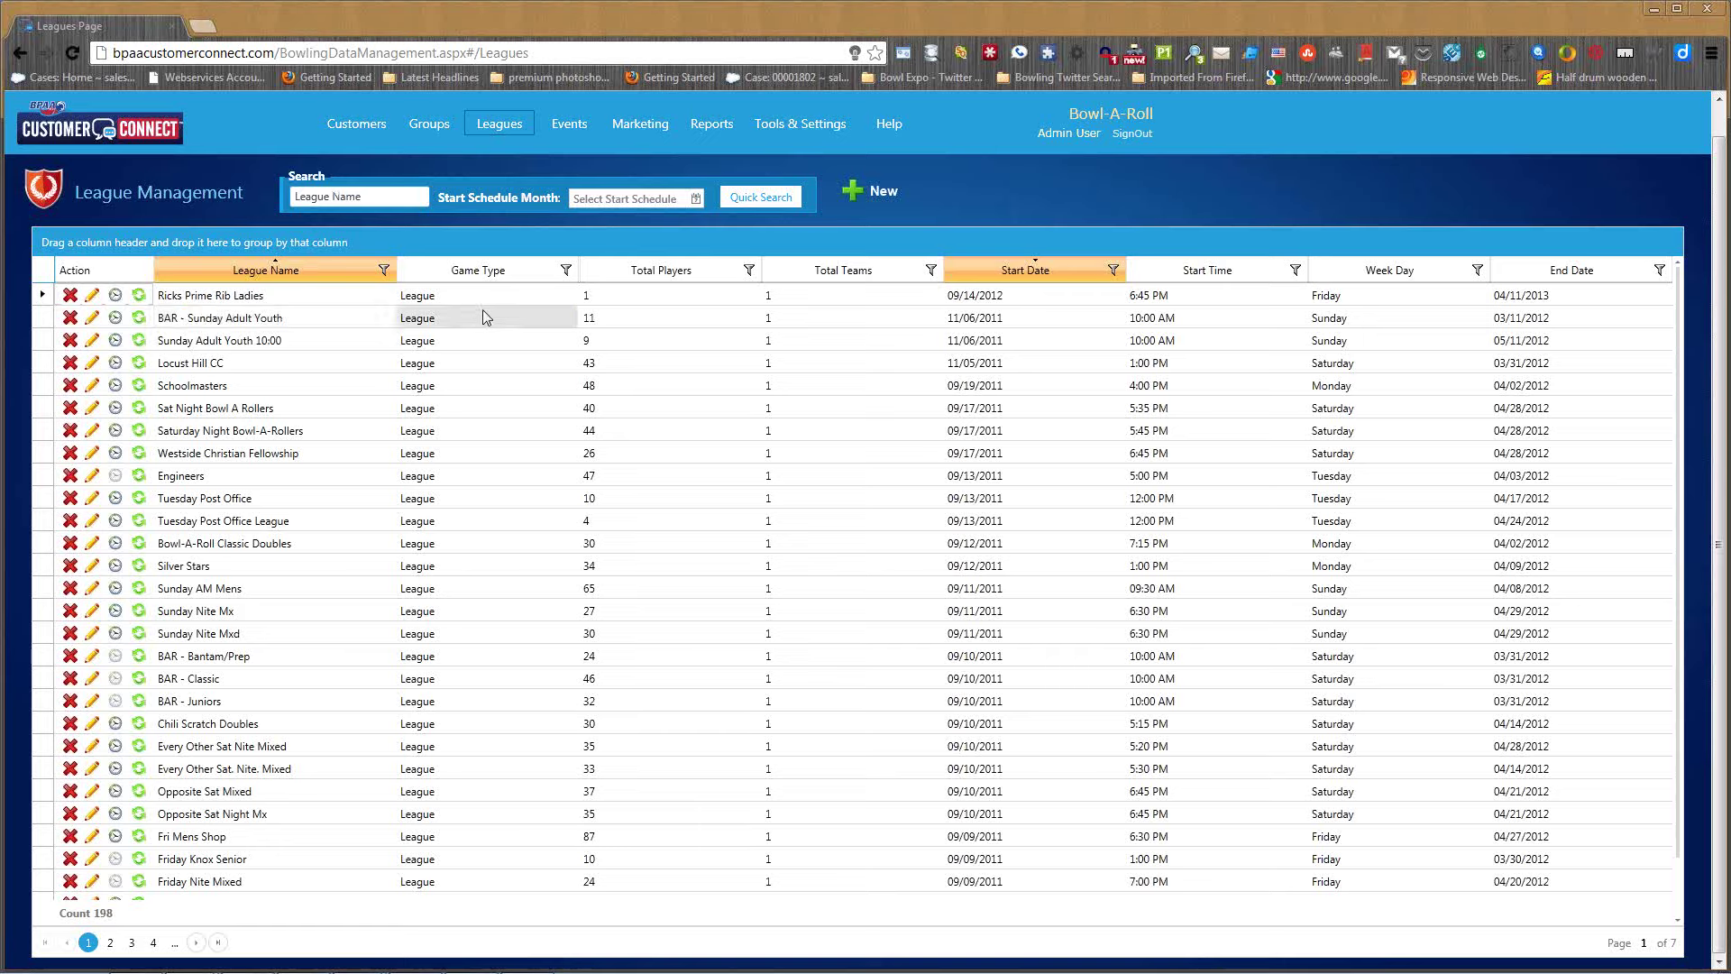
- Sort leagues by start date, try the name and month search fields, then go to Marketing
left_click(1048, 269)
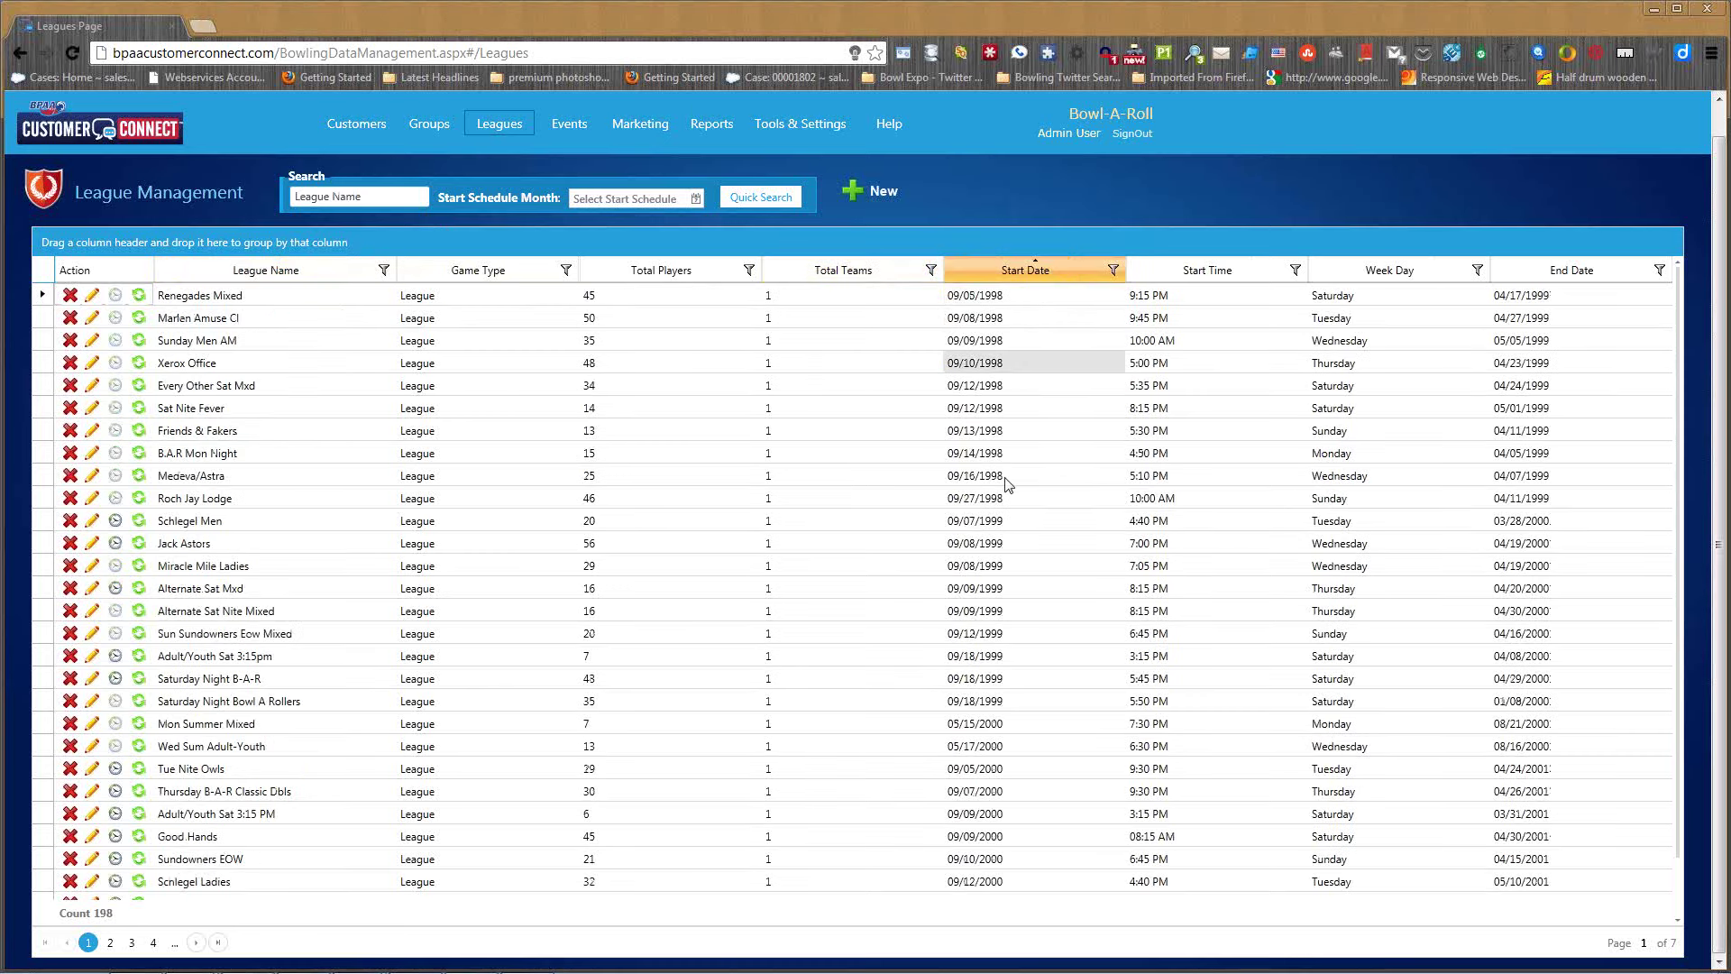
left_click(1068, 270)
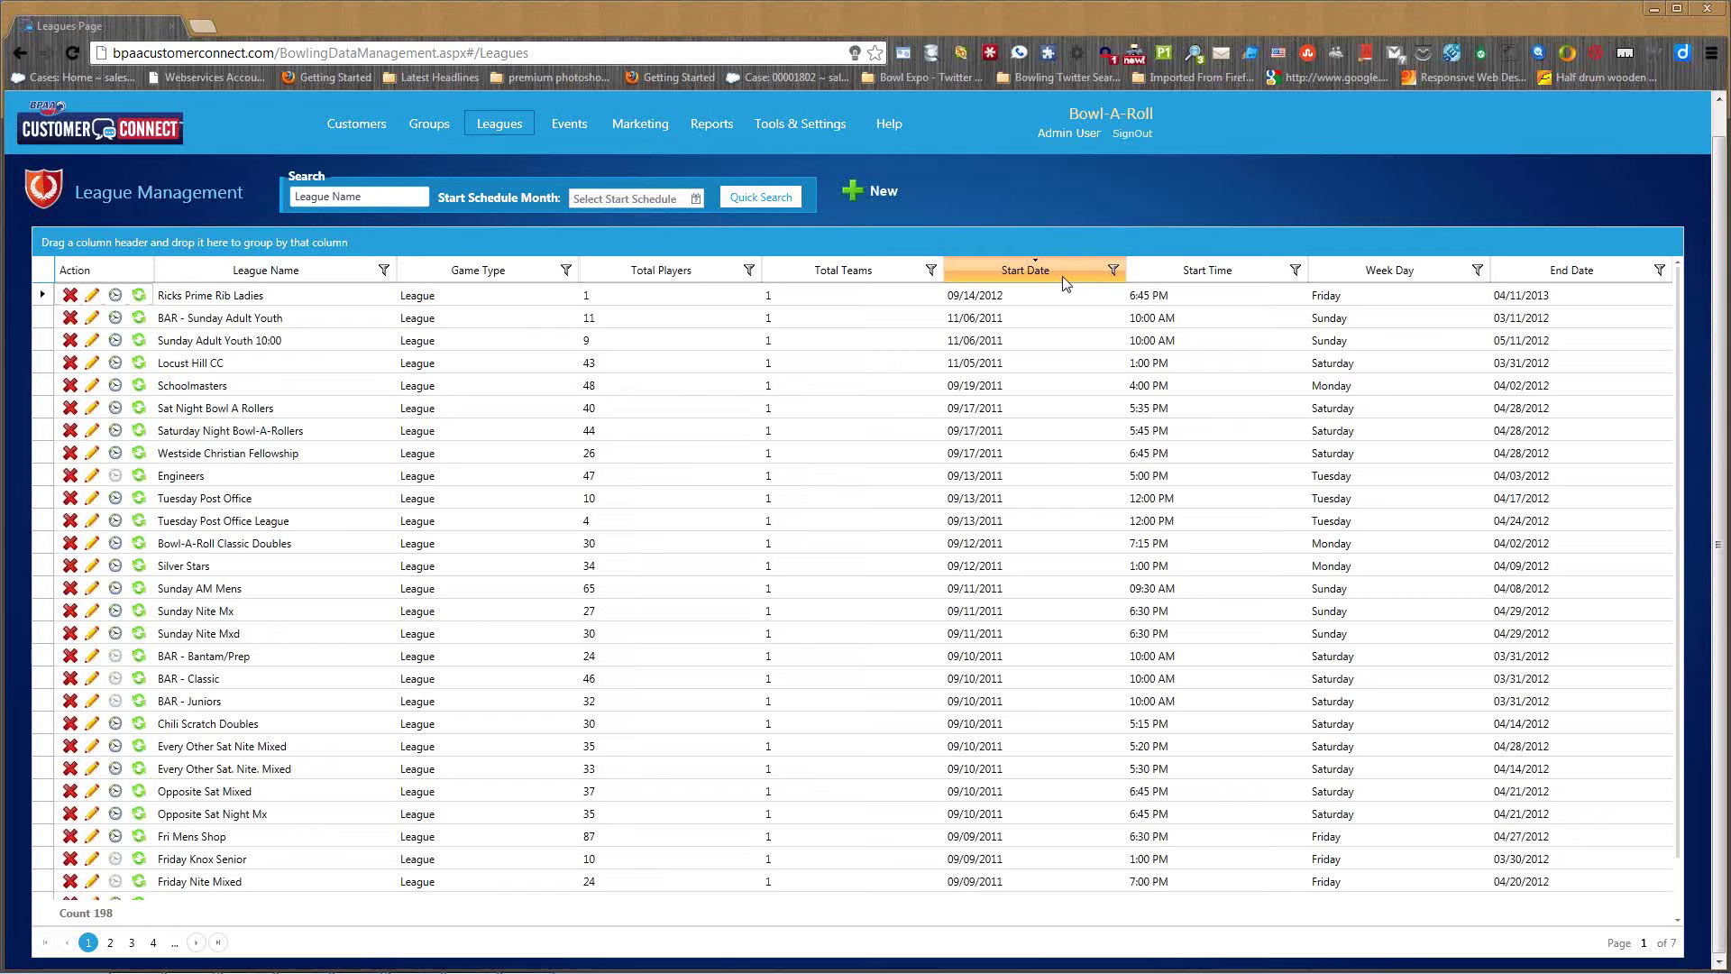
left_click(392, 196)
left_click(690, 197)
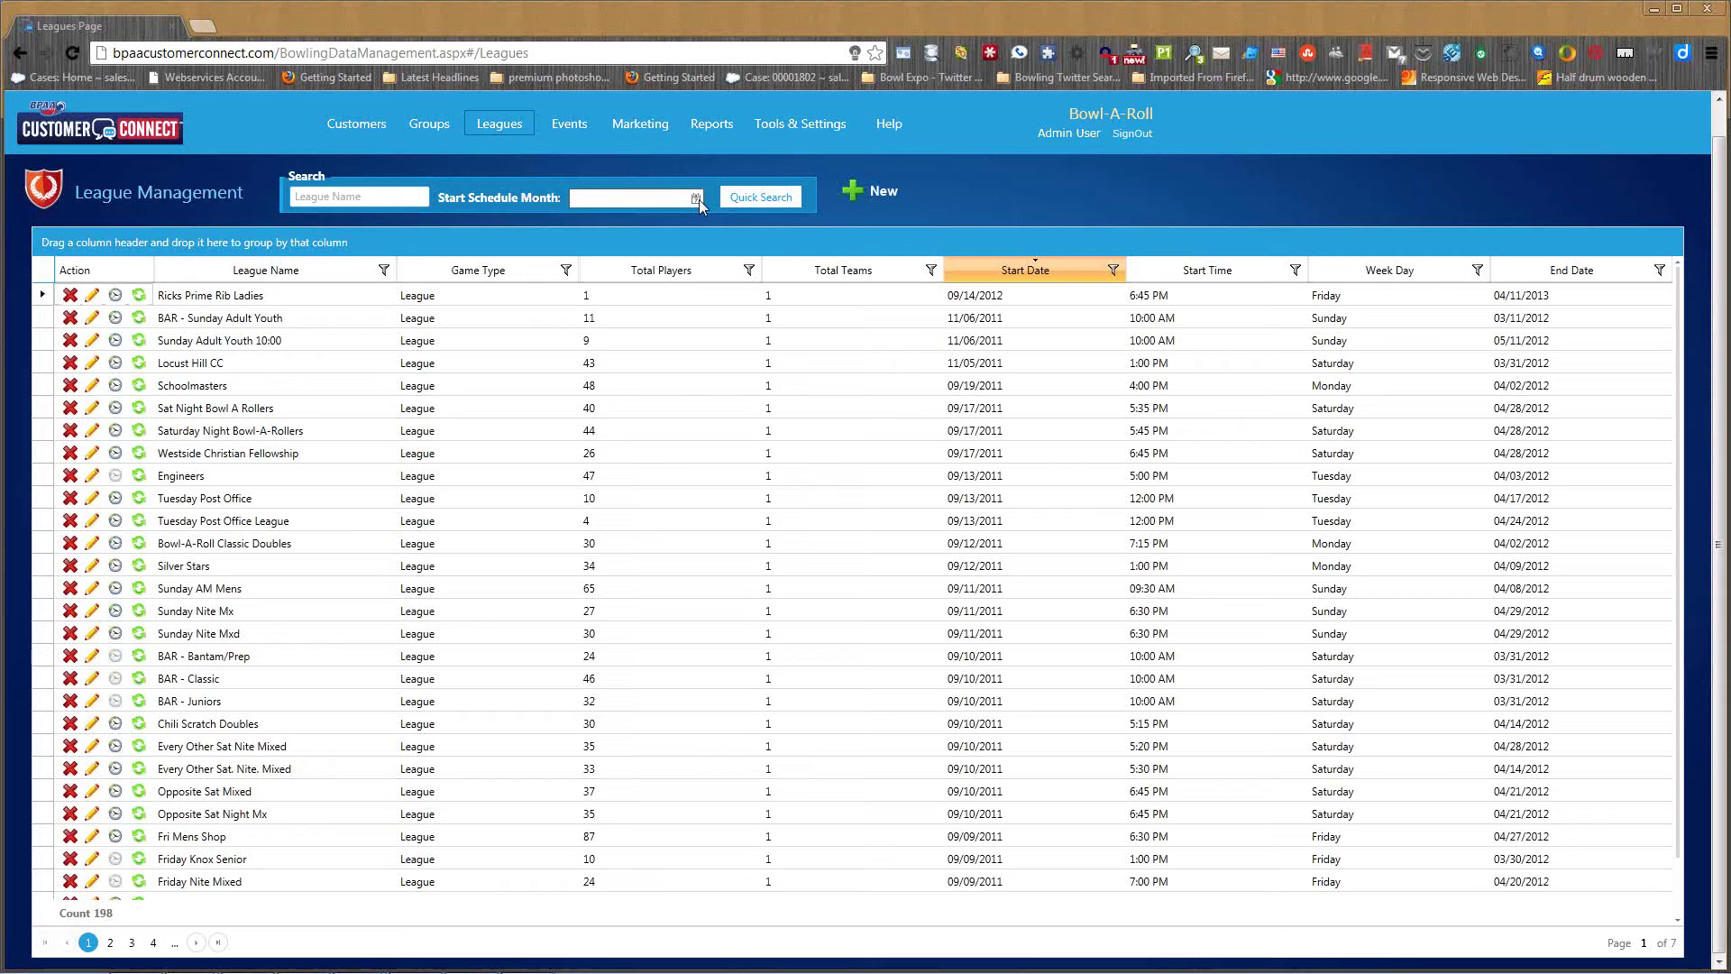
left_click(652, 124)
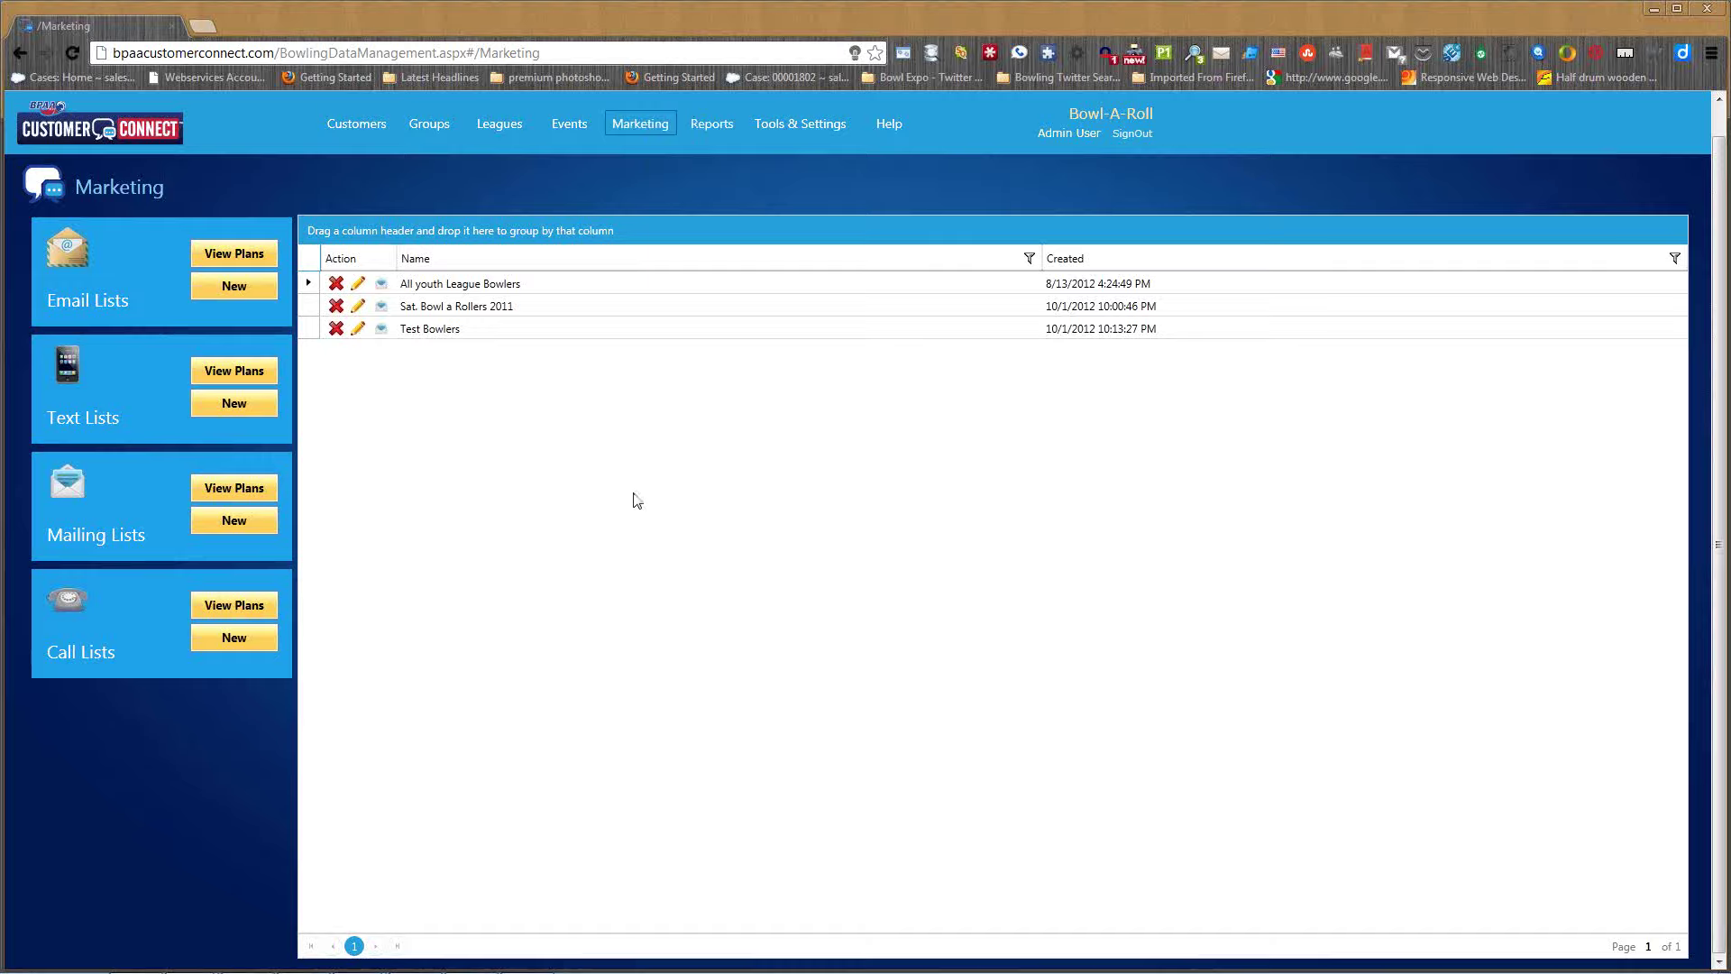
- Start a new call list plan and bring up its league selection under Game Activity
left_click(237, 640)
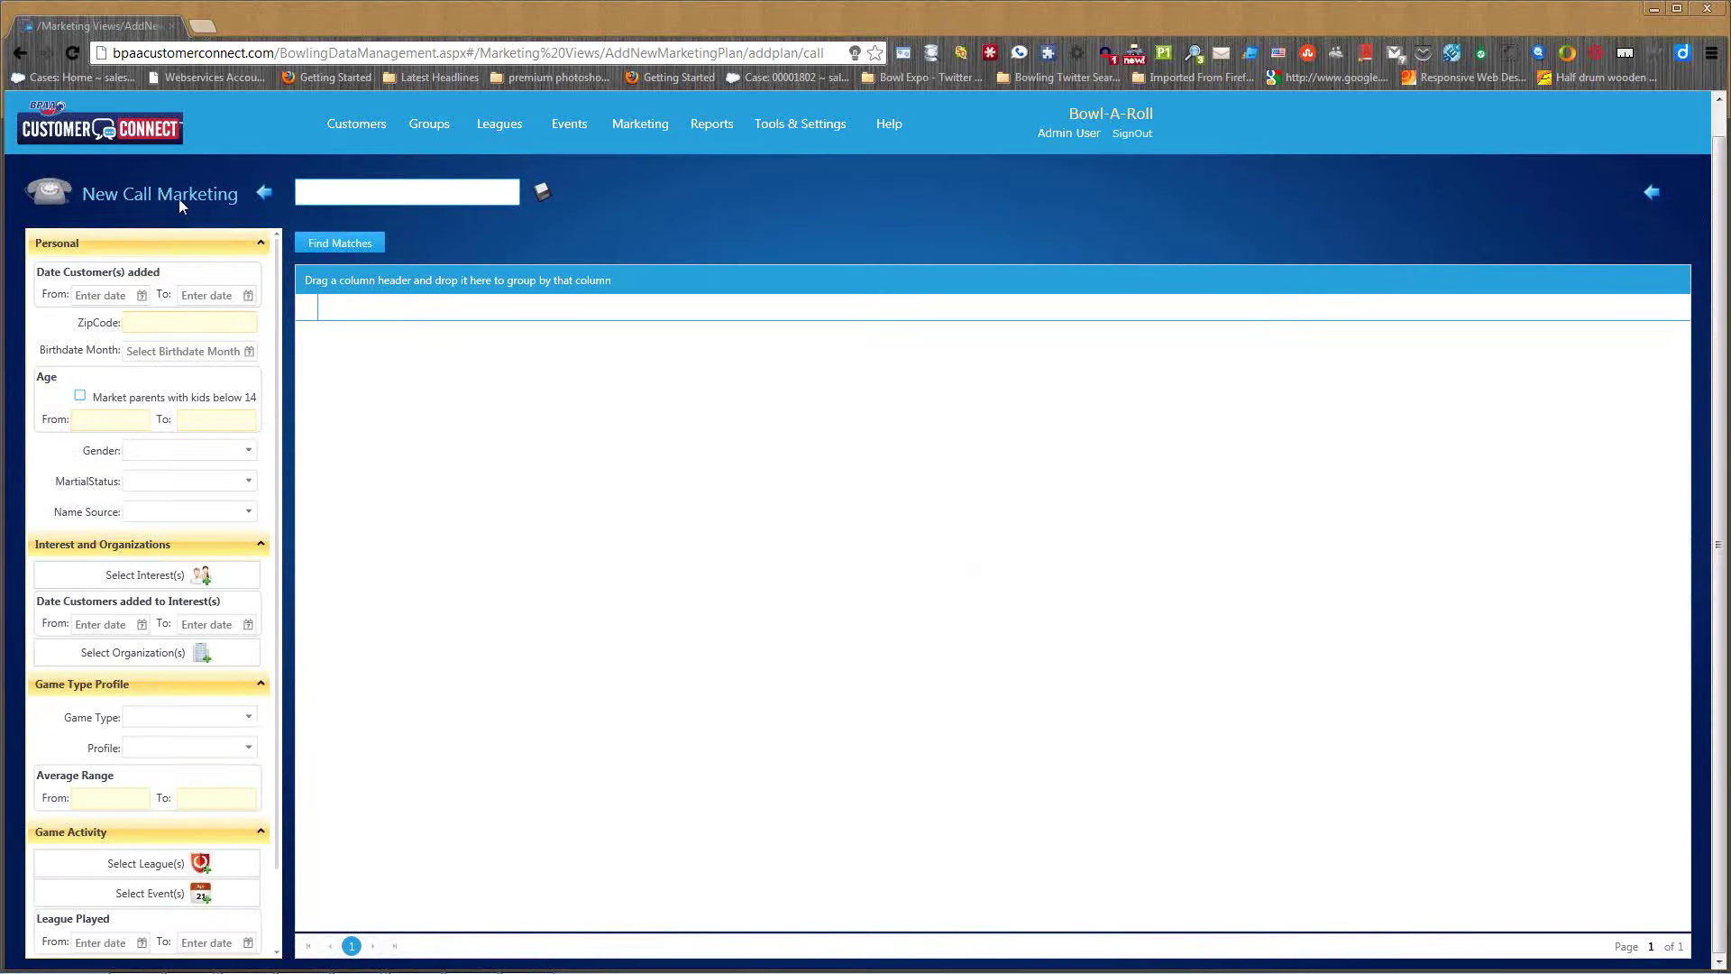
scroll(182, 861, "down", 1)
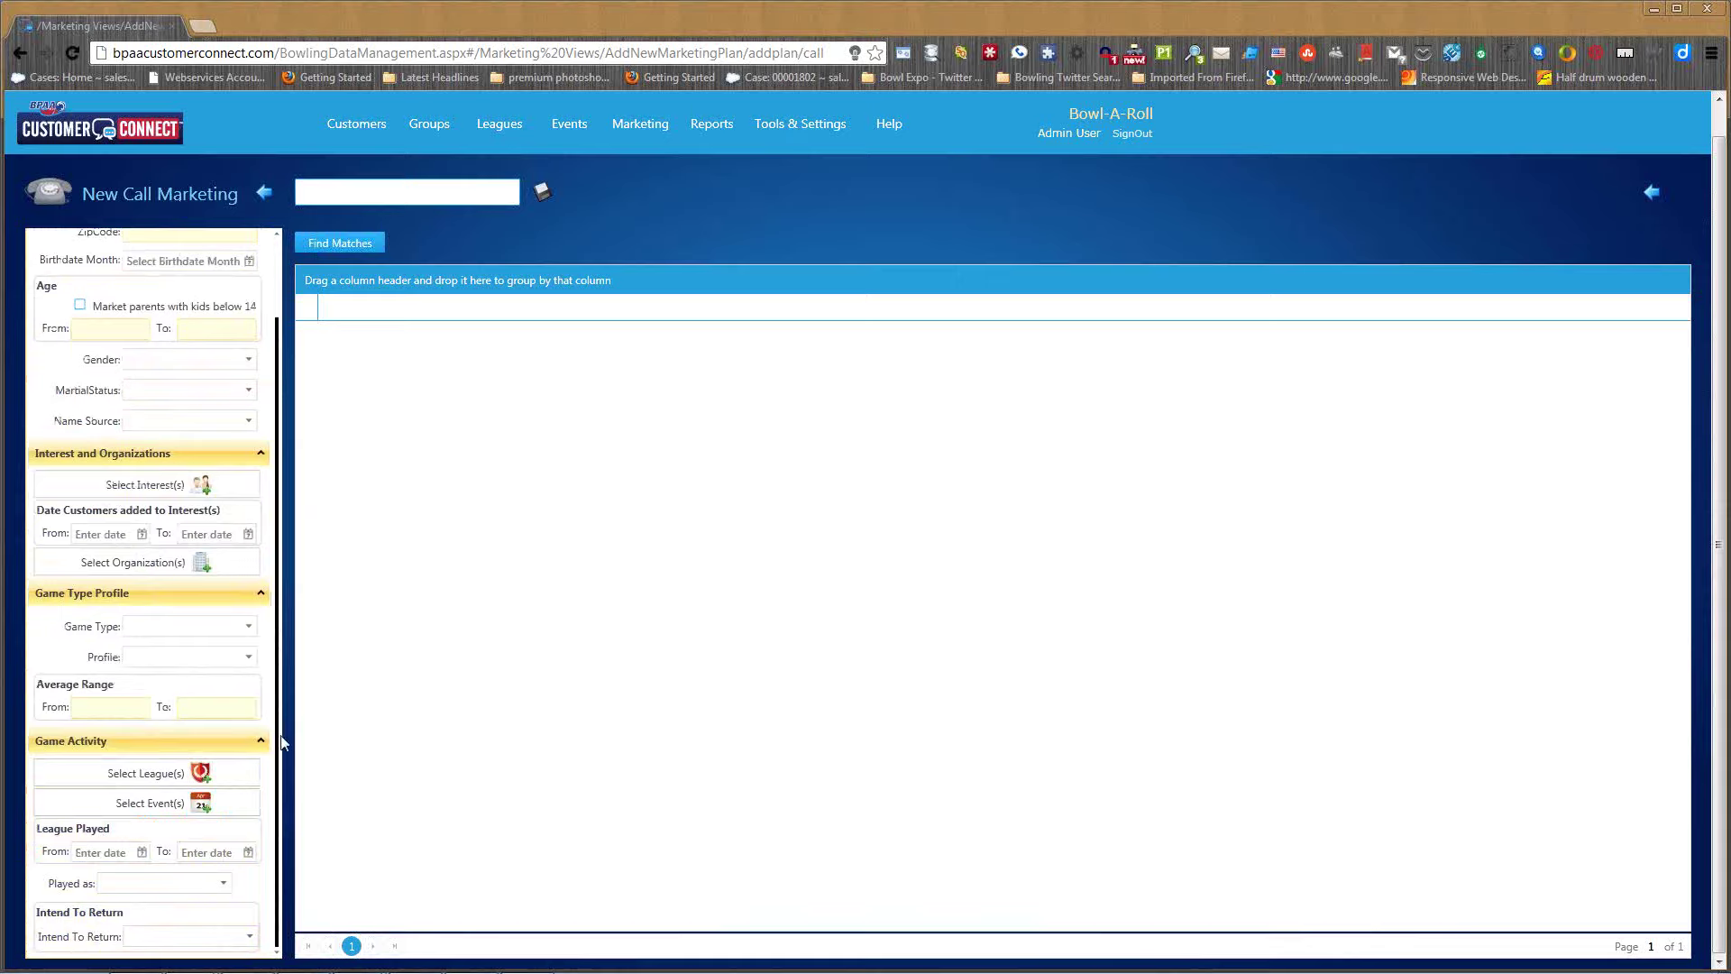
scroll(281, 722, "up", 2)
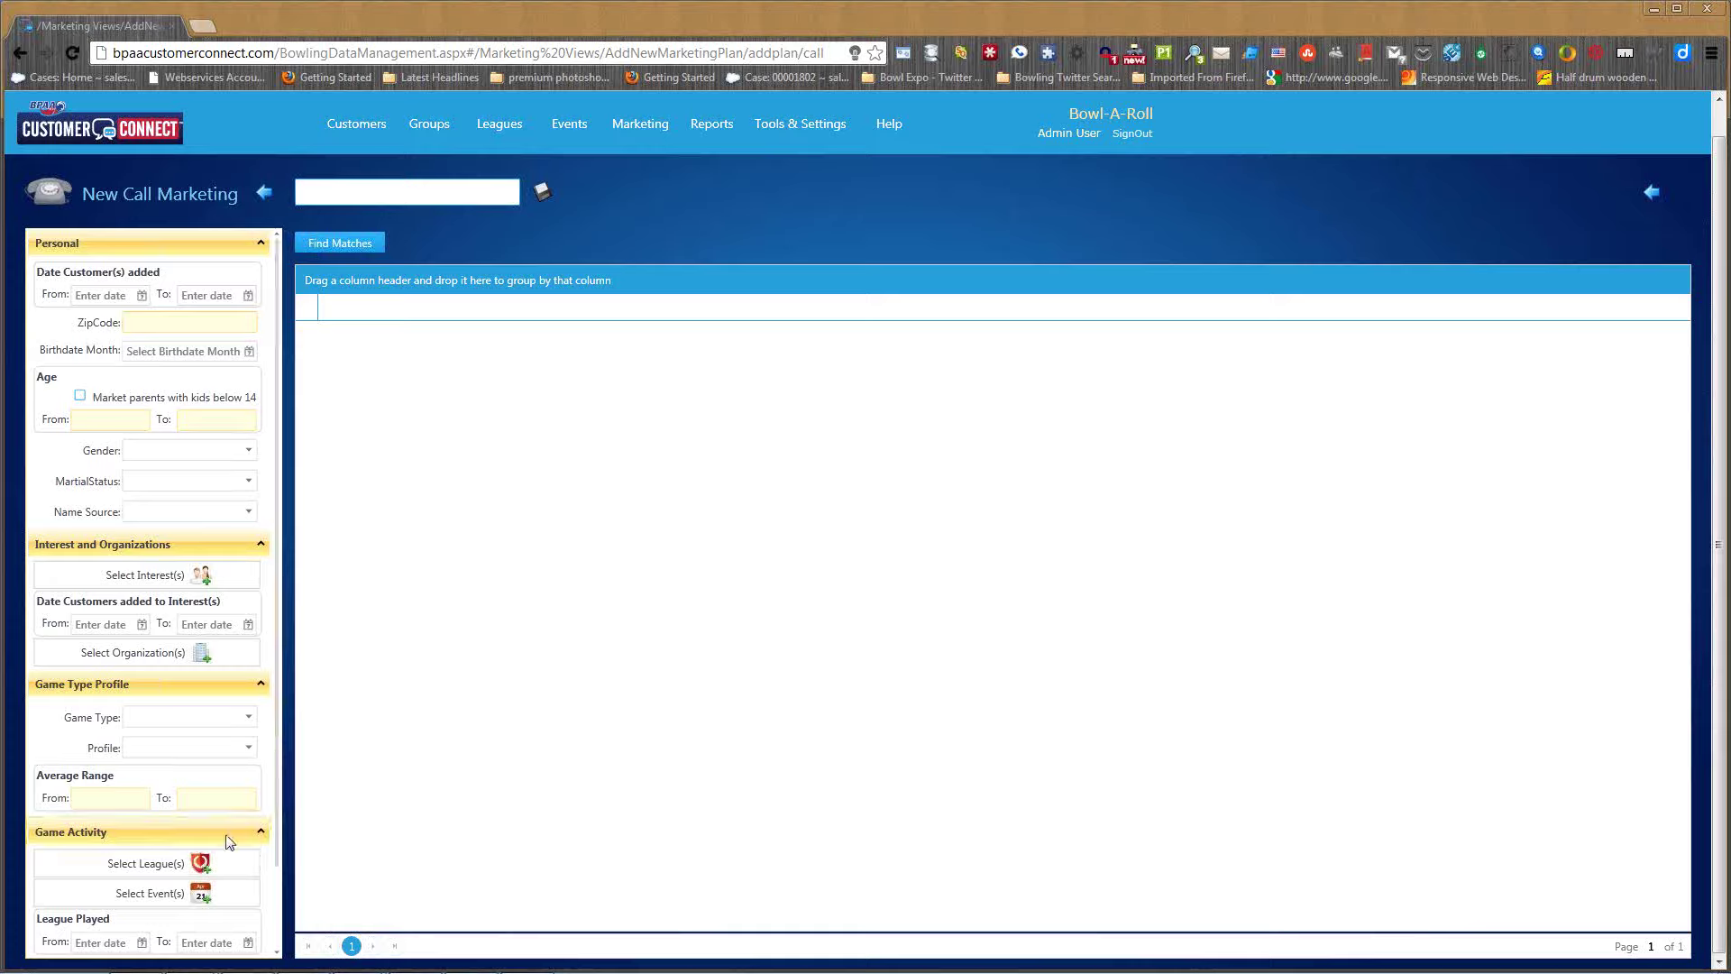
scroll(230, 838, "down", 1)
left_click(188, 768)
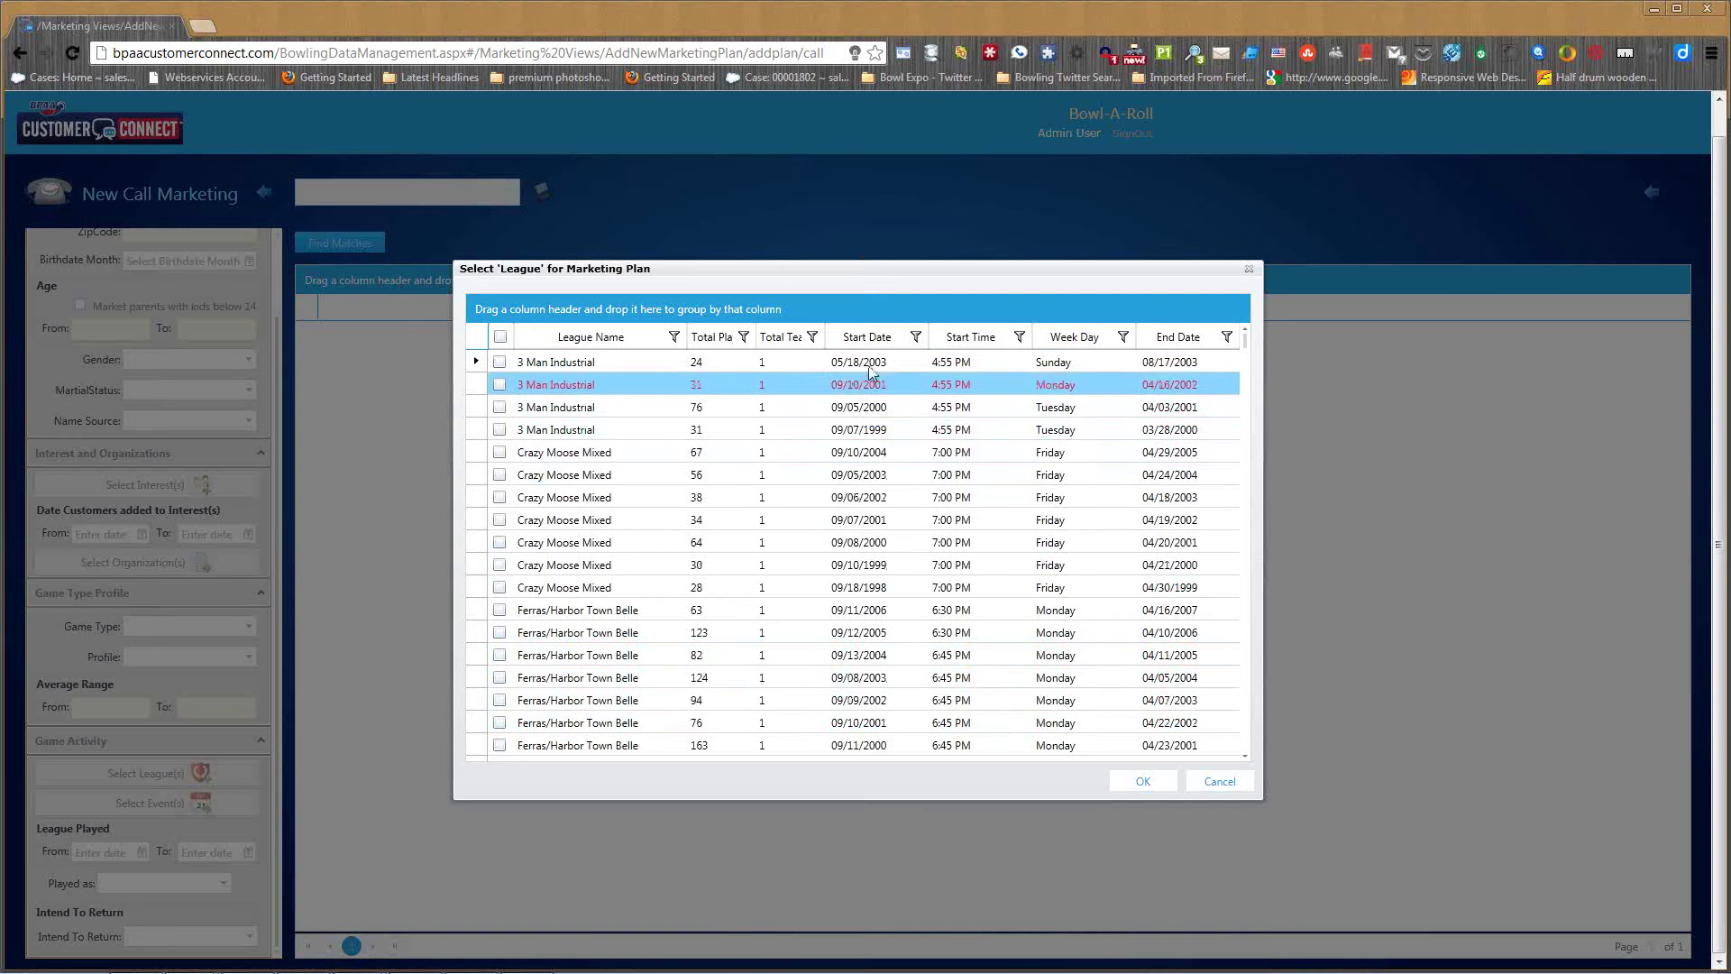
- Sort leagues by start date and tick Schoolmasters through Engineers (six leagues)
left_click(882, 339)
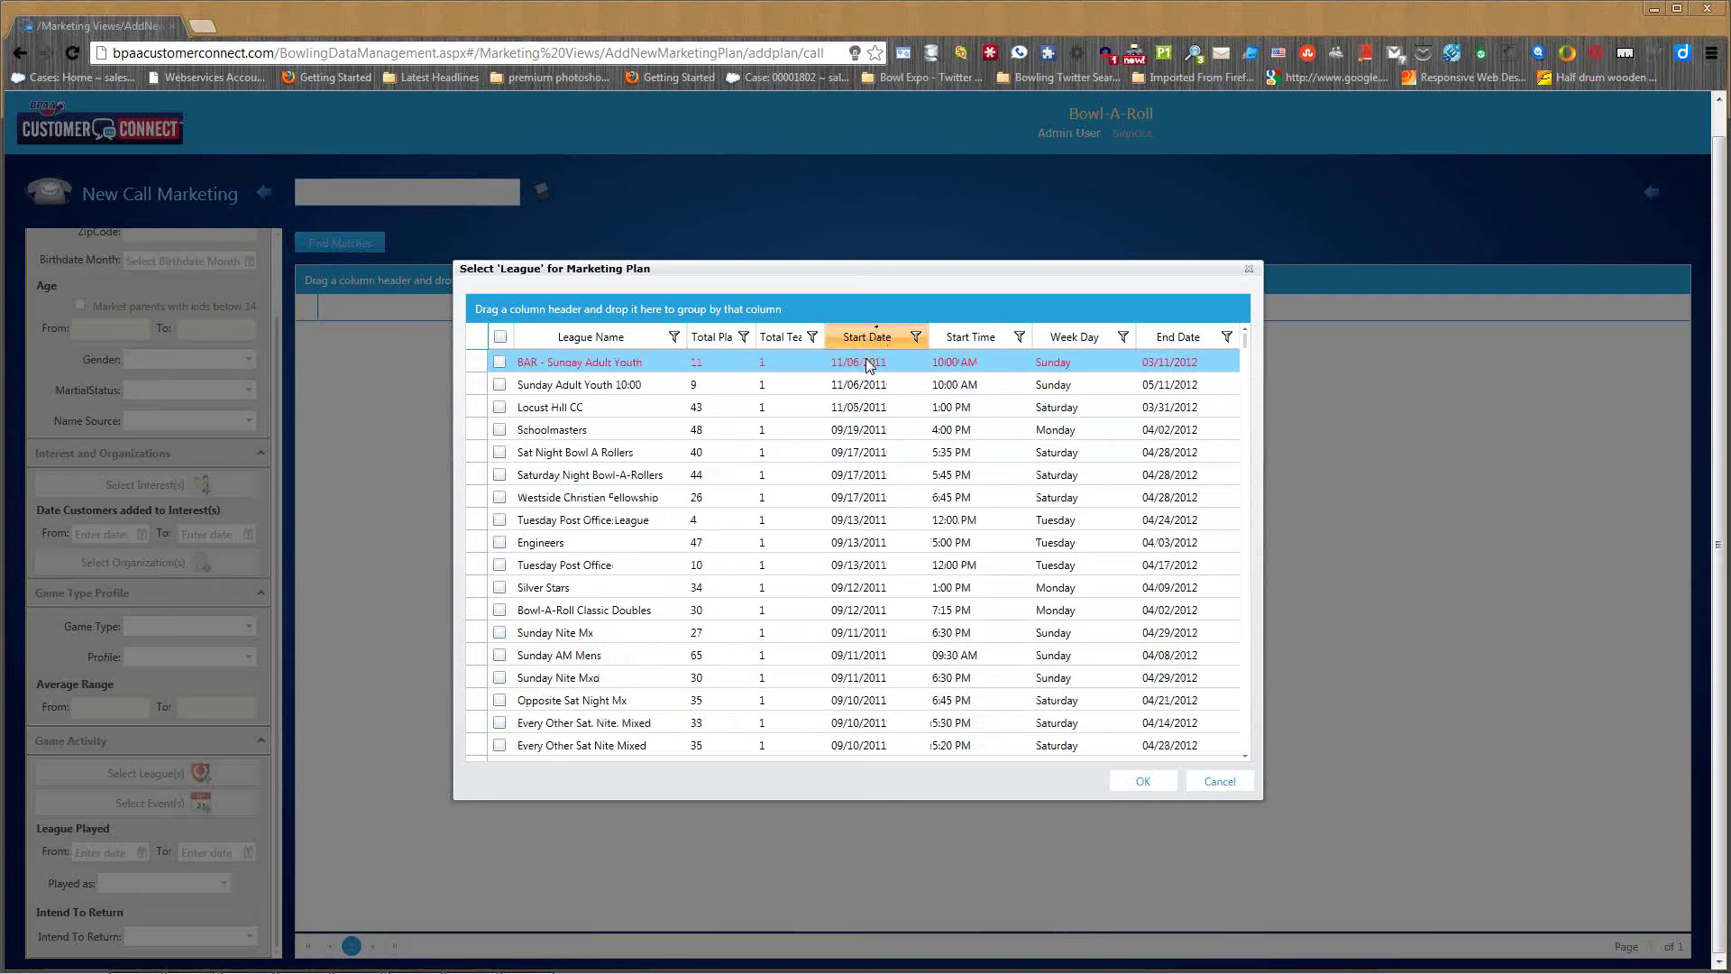
left_click(499, 430)
left_click(499, 452)
left_click(500, 475)
left_click(499, 498)
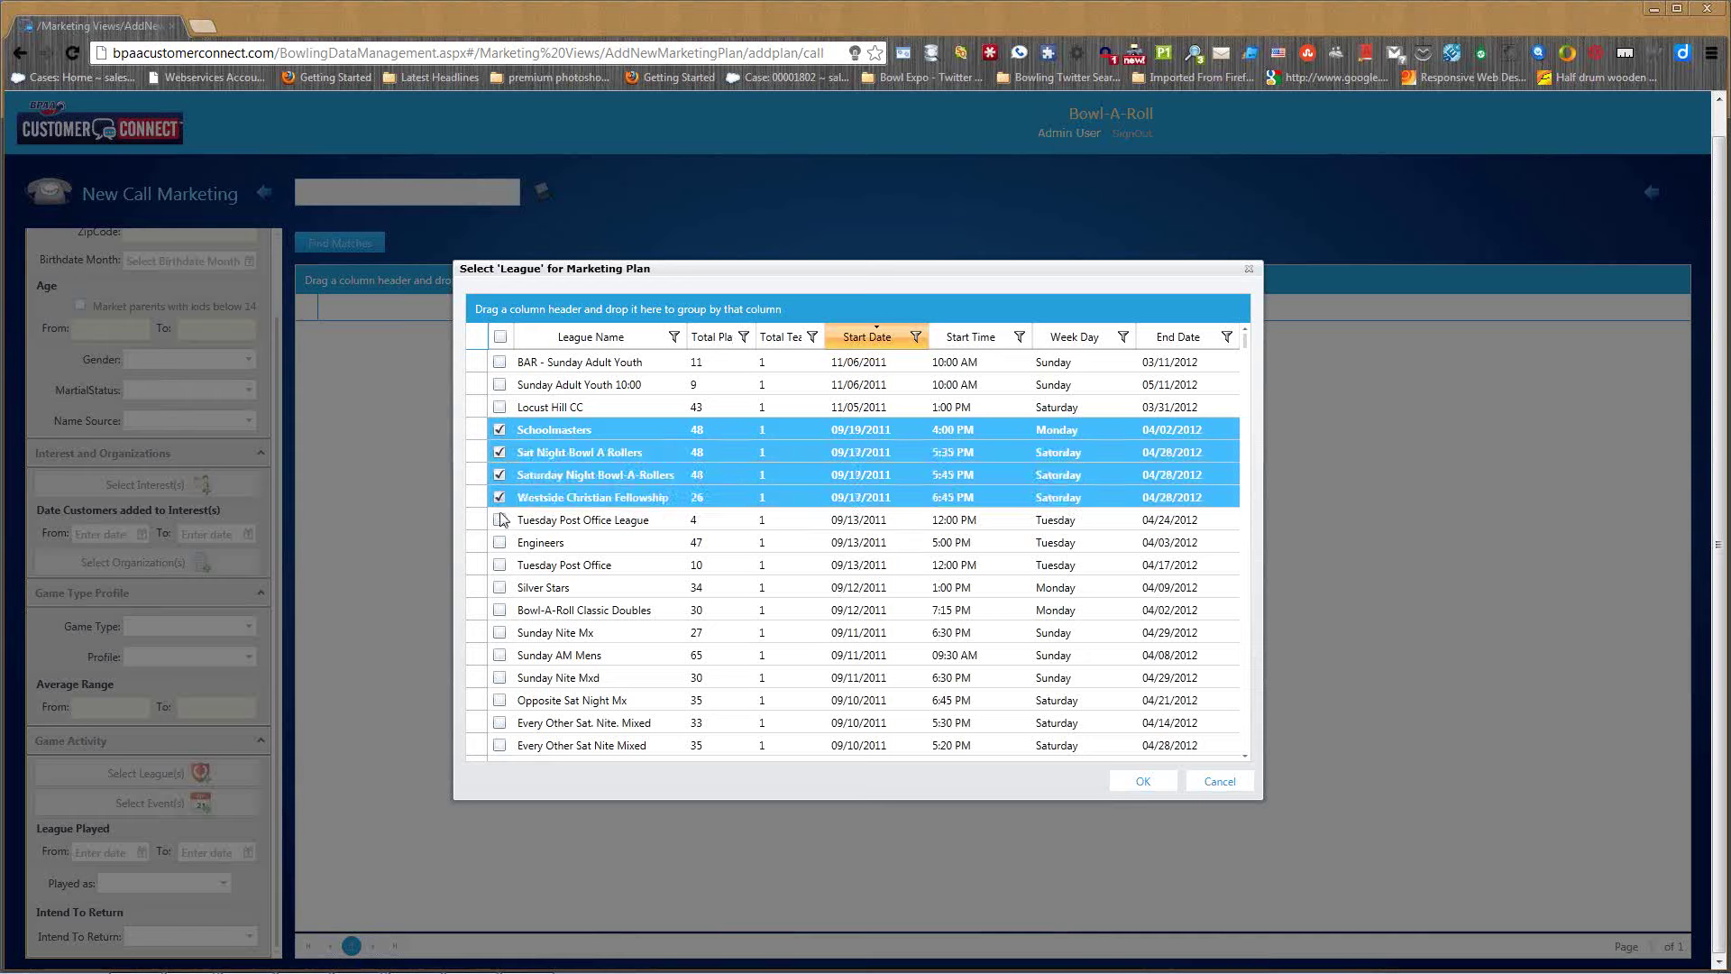
left_click(500, 521)
left_click(500, 543)
- Tick Tuesday Post Office through Sunday Nite Mxd (six more leagues) and confirm
left_click(500, 565)
left_click(499, 588)
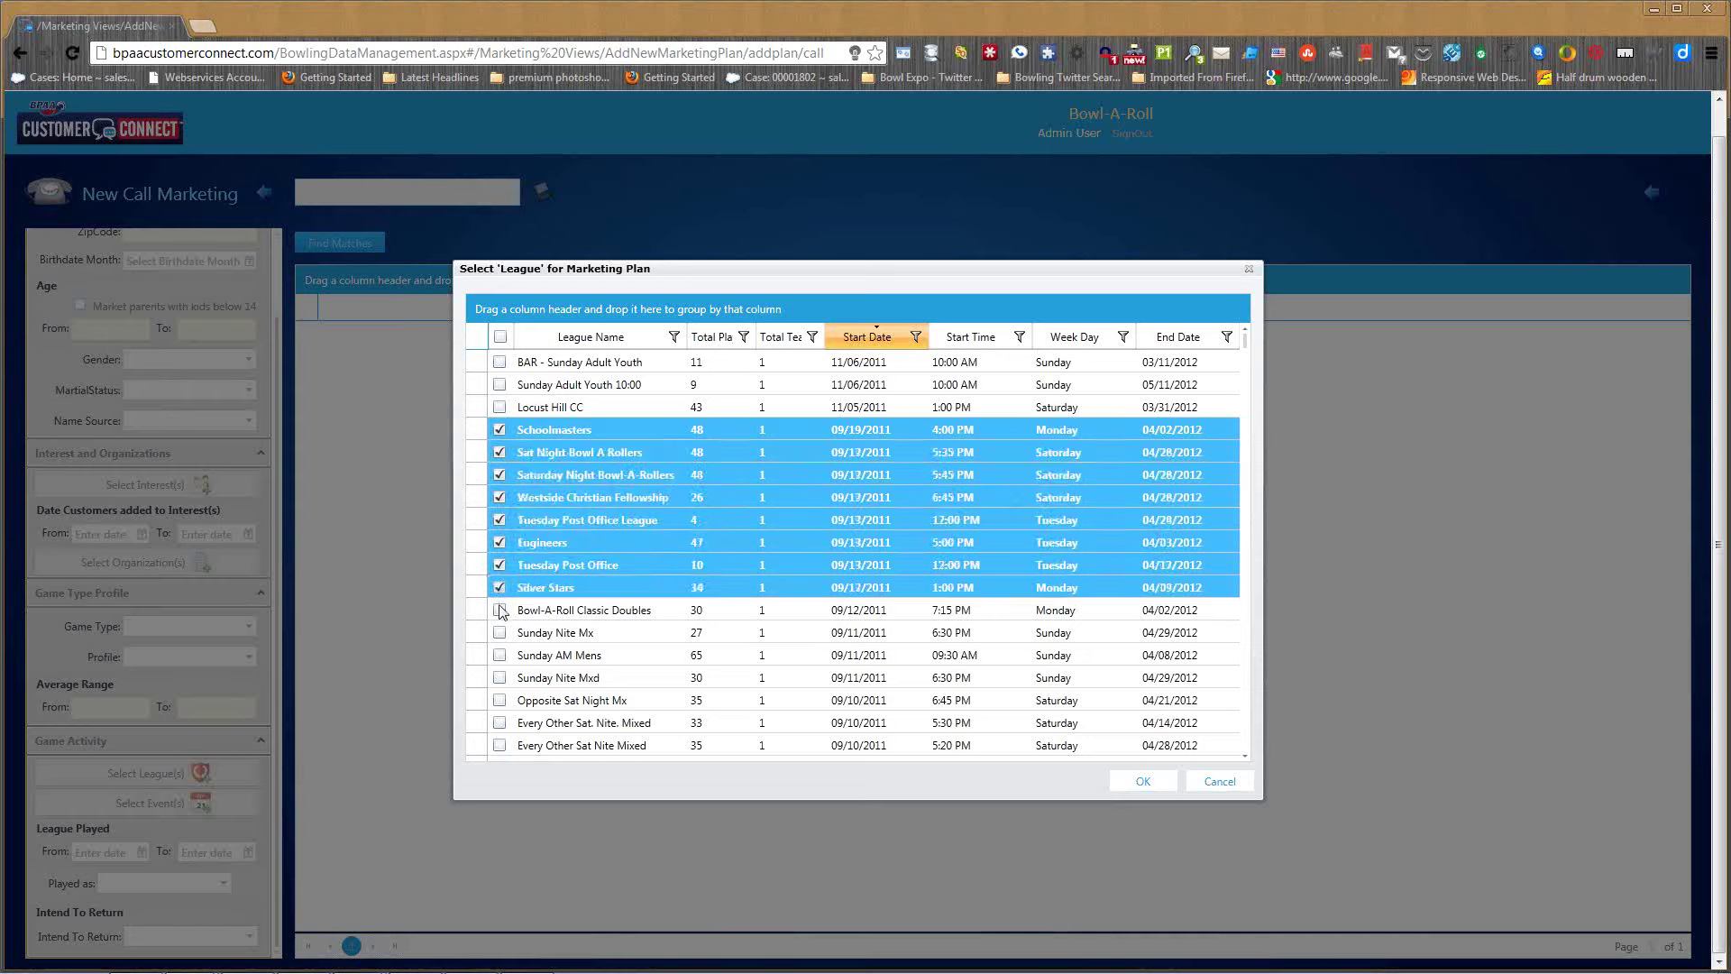
left_click(500, 610)
left_click(500, 633)
left_click(500, 656)
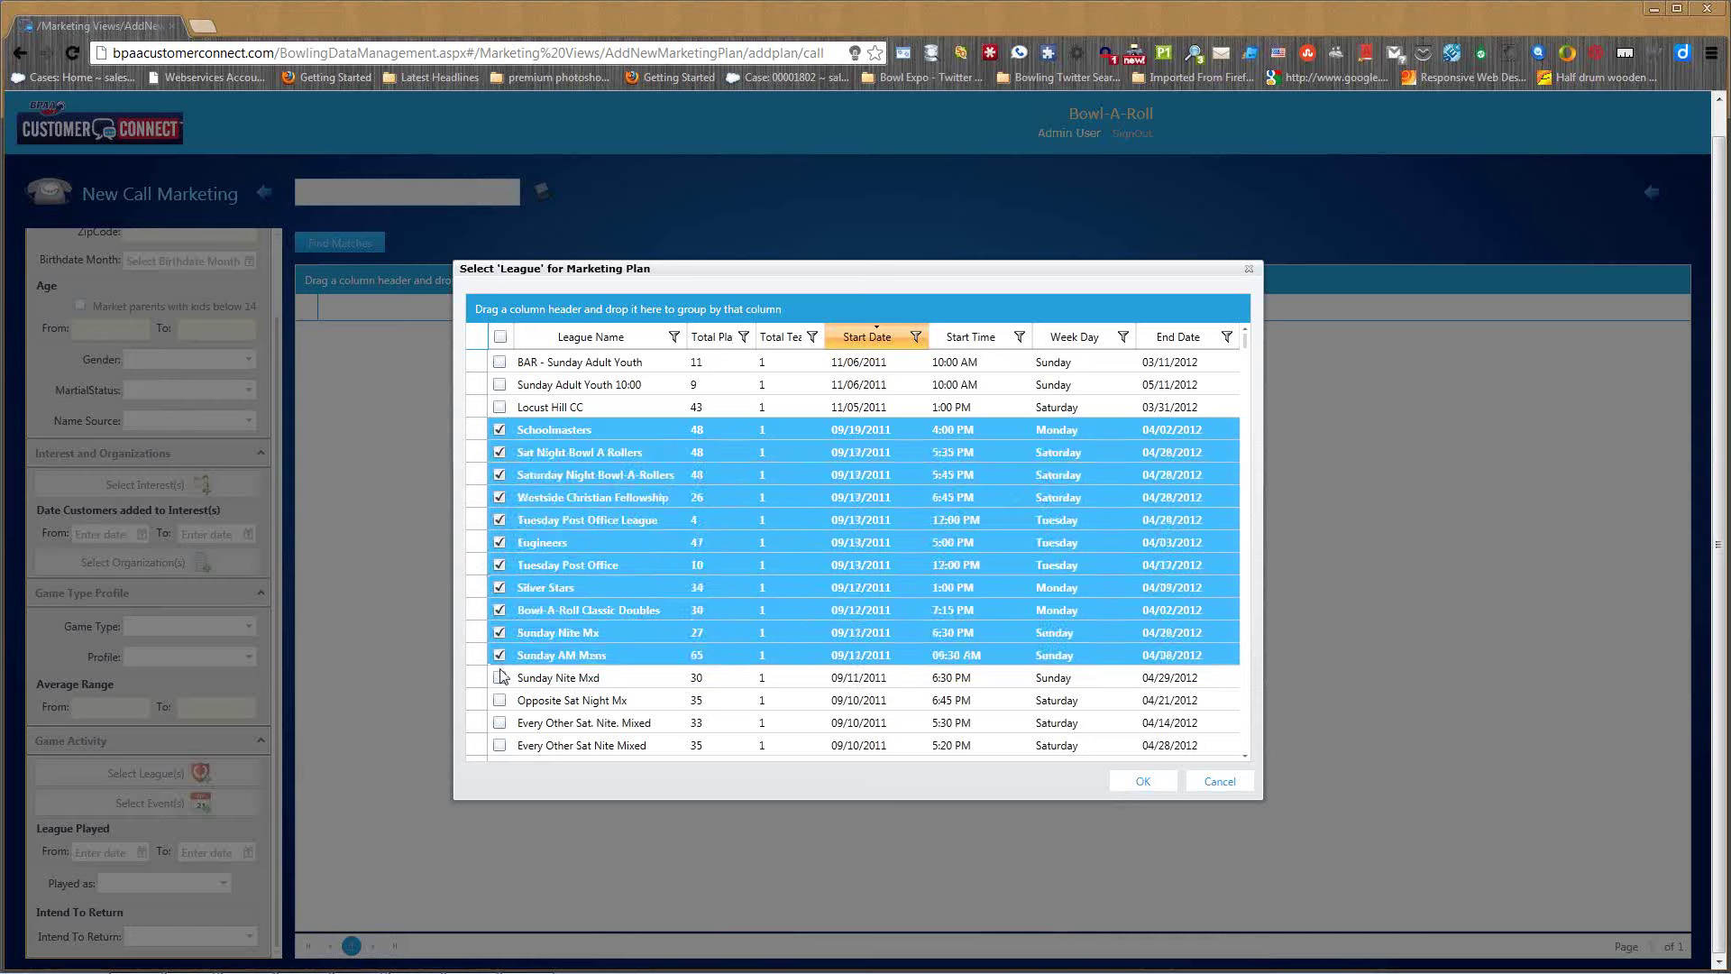
left_click(500, 679)
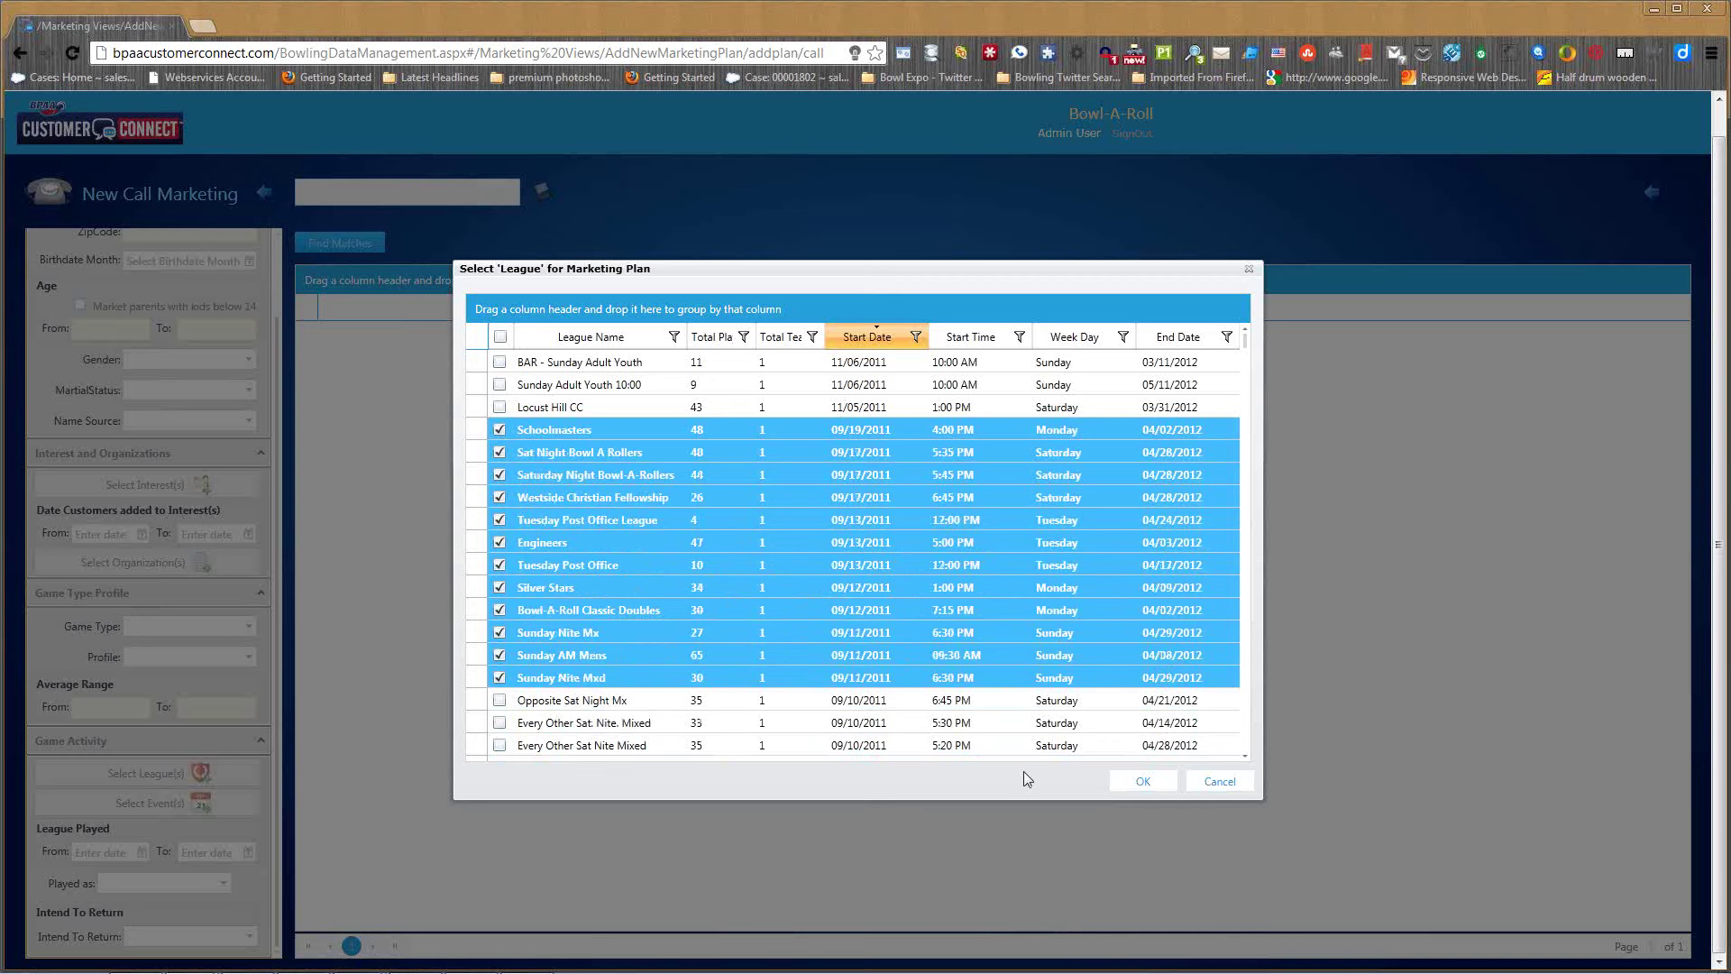
left_click(1144, 782)
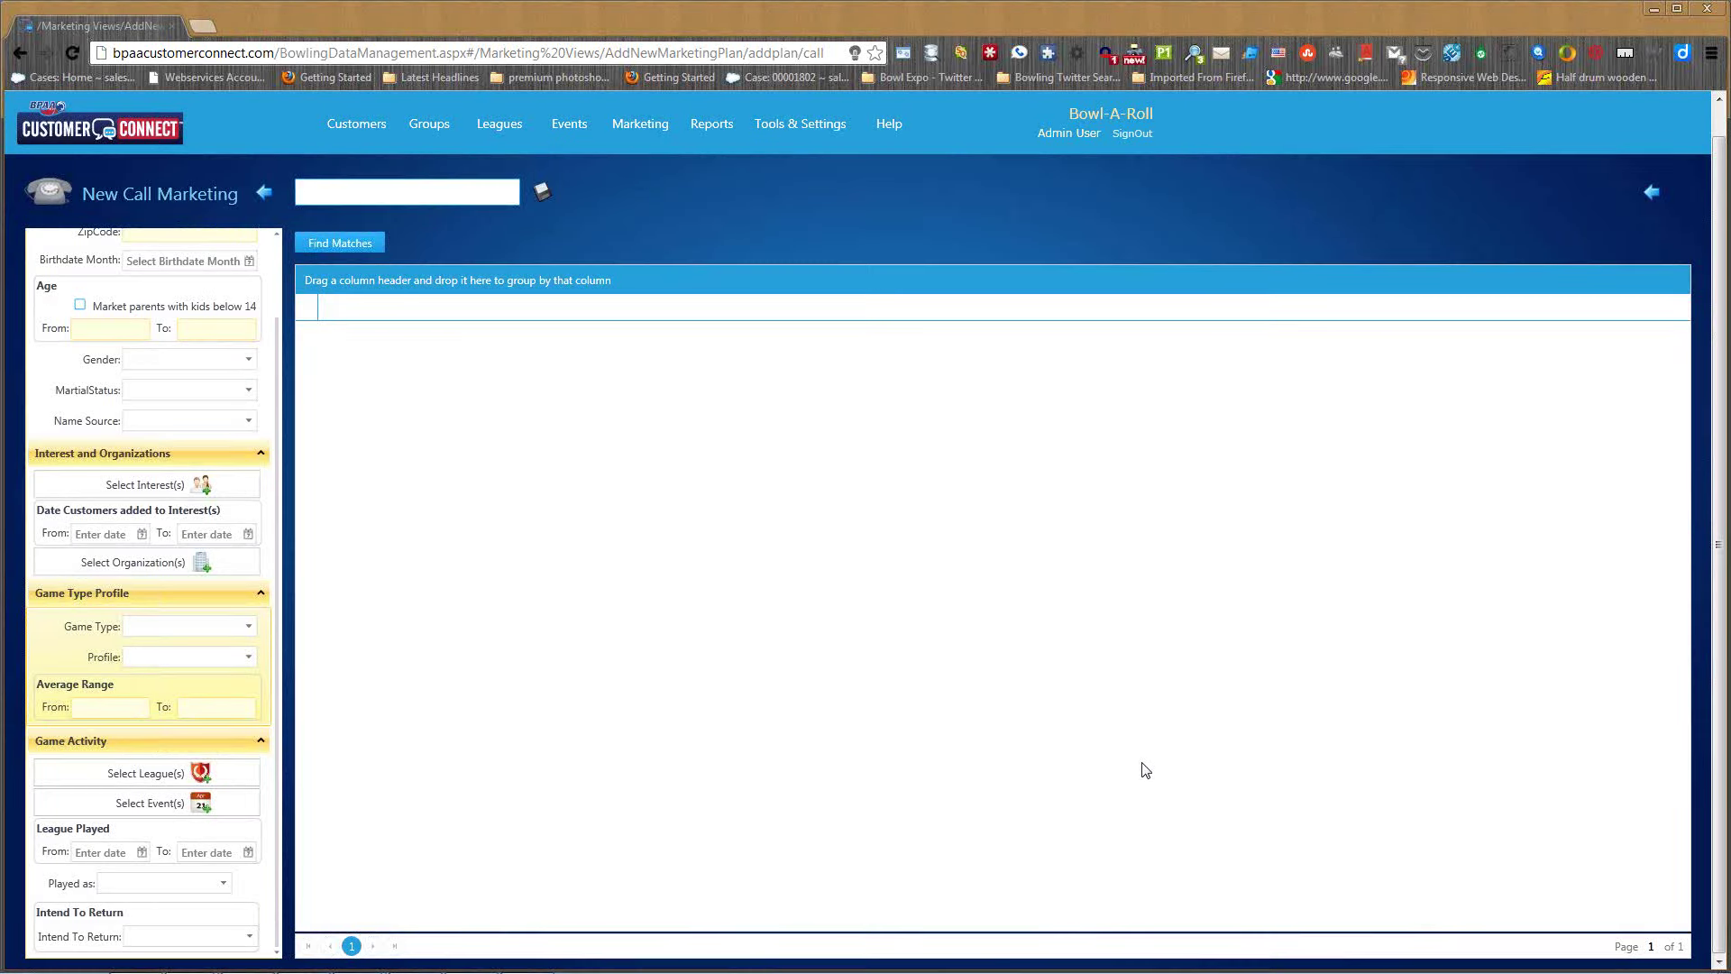
- Find the 325 matching customers, save the call plan as 'Fall Leagues' and list call plans
left_click(354, 250)
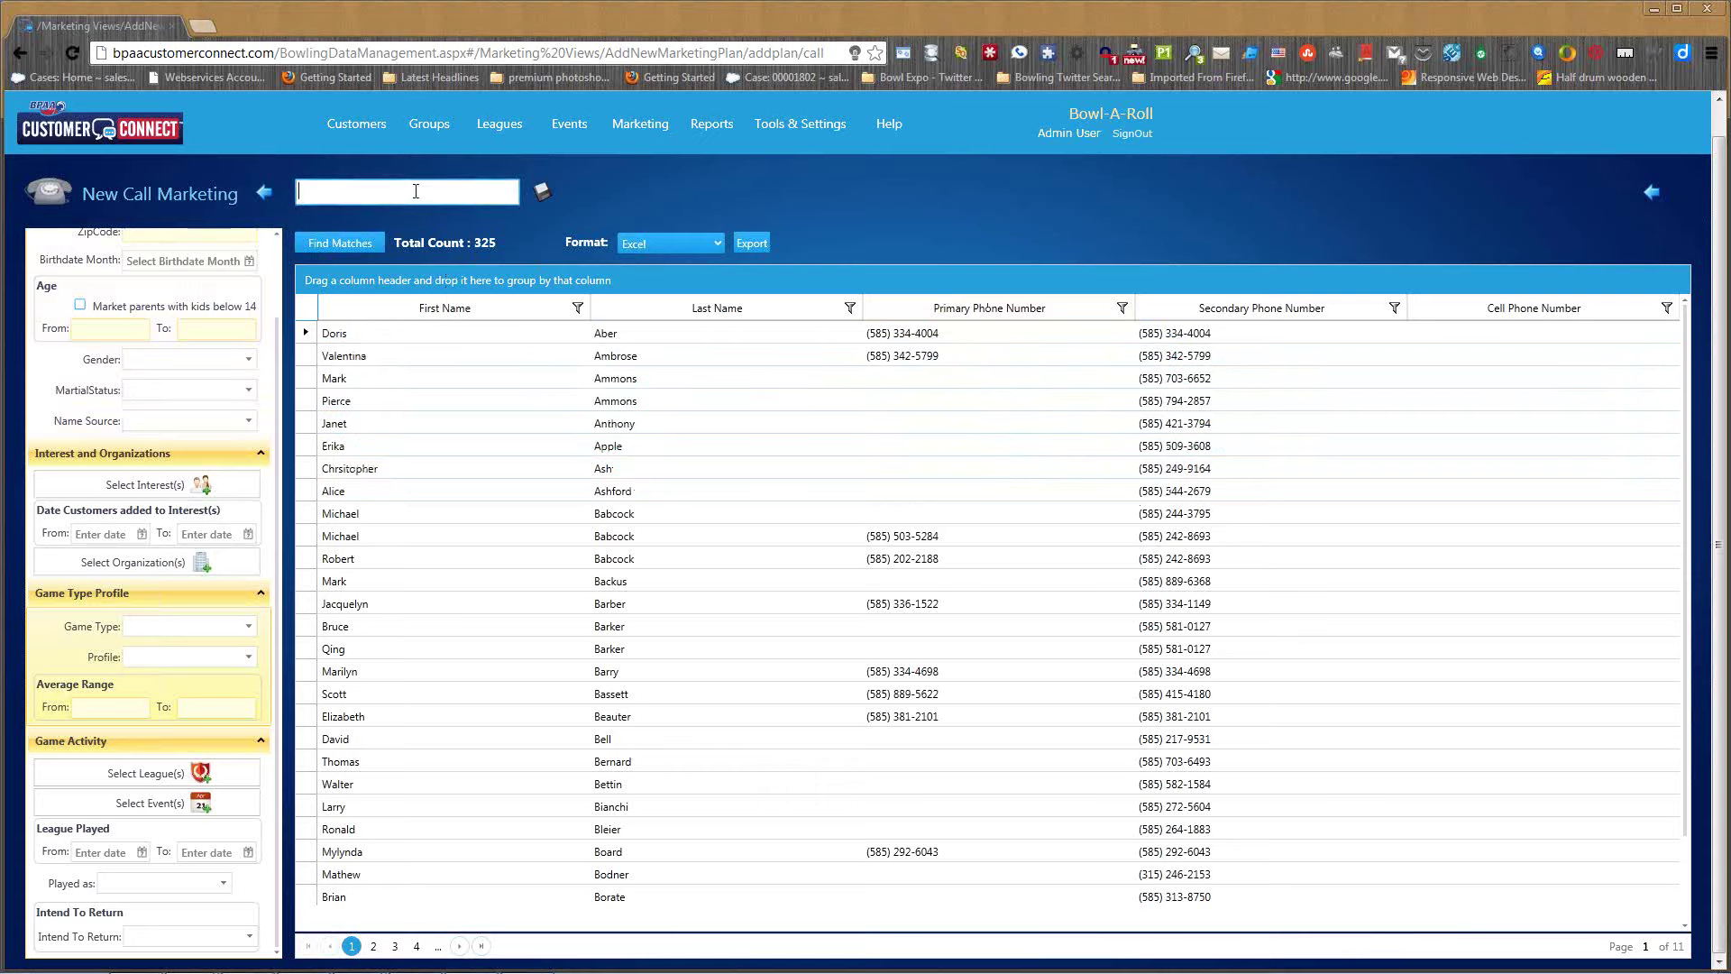
type("Fall Leagues")
left_click(542, 194)
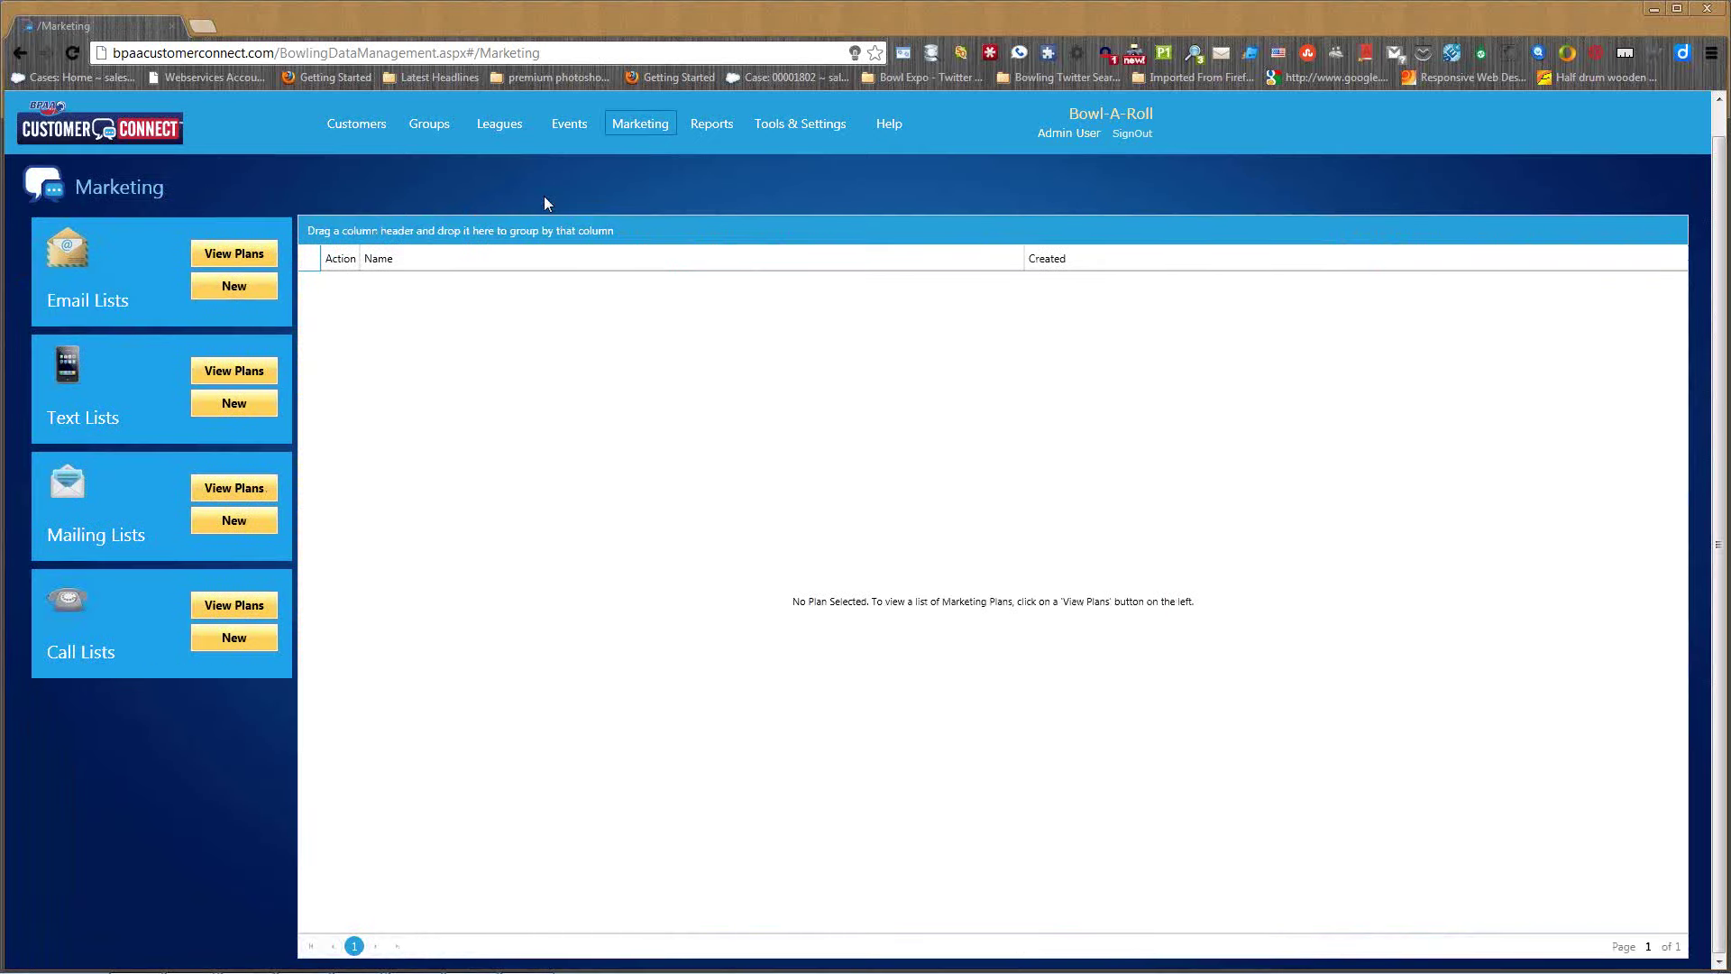
left_click(238, 604)
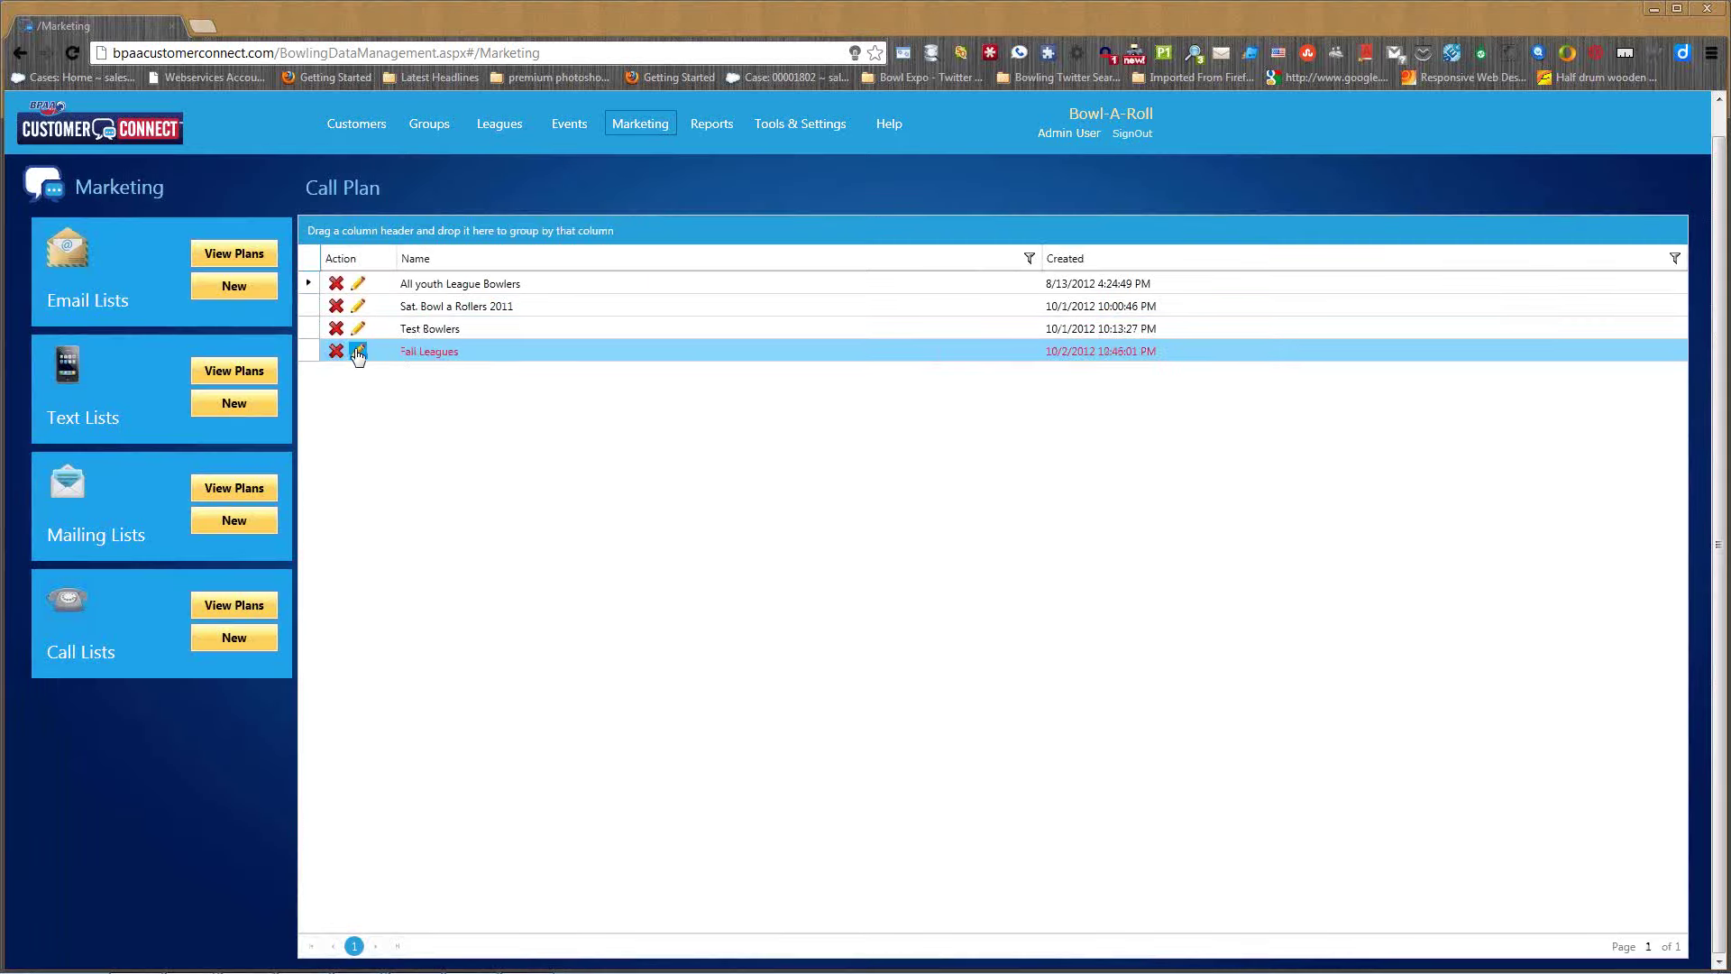
- Reopen the Fall Leagues plan and export its 325 customers to Excel
left_click(358, 350)
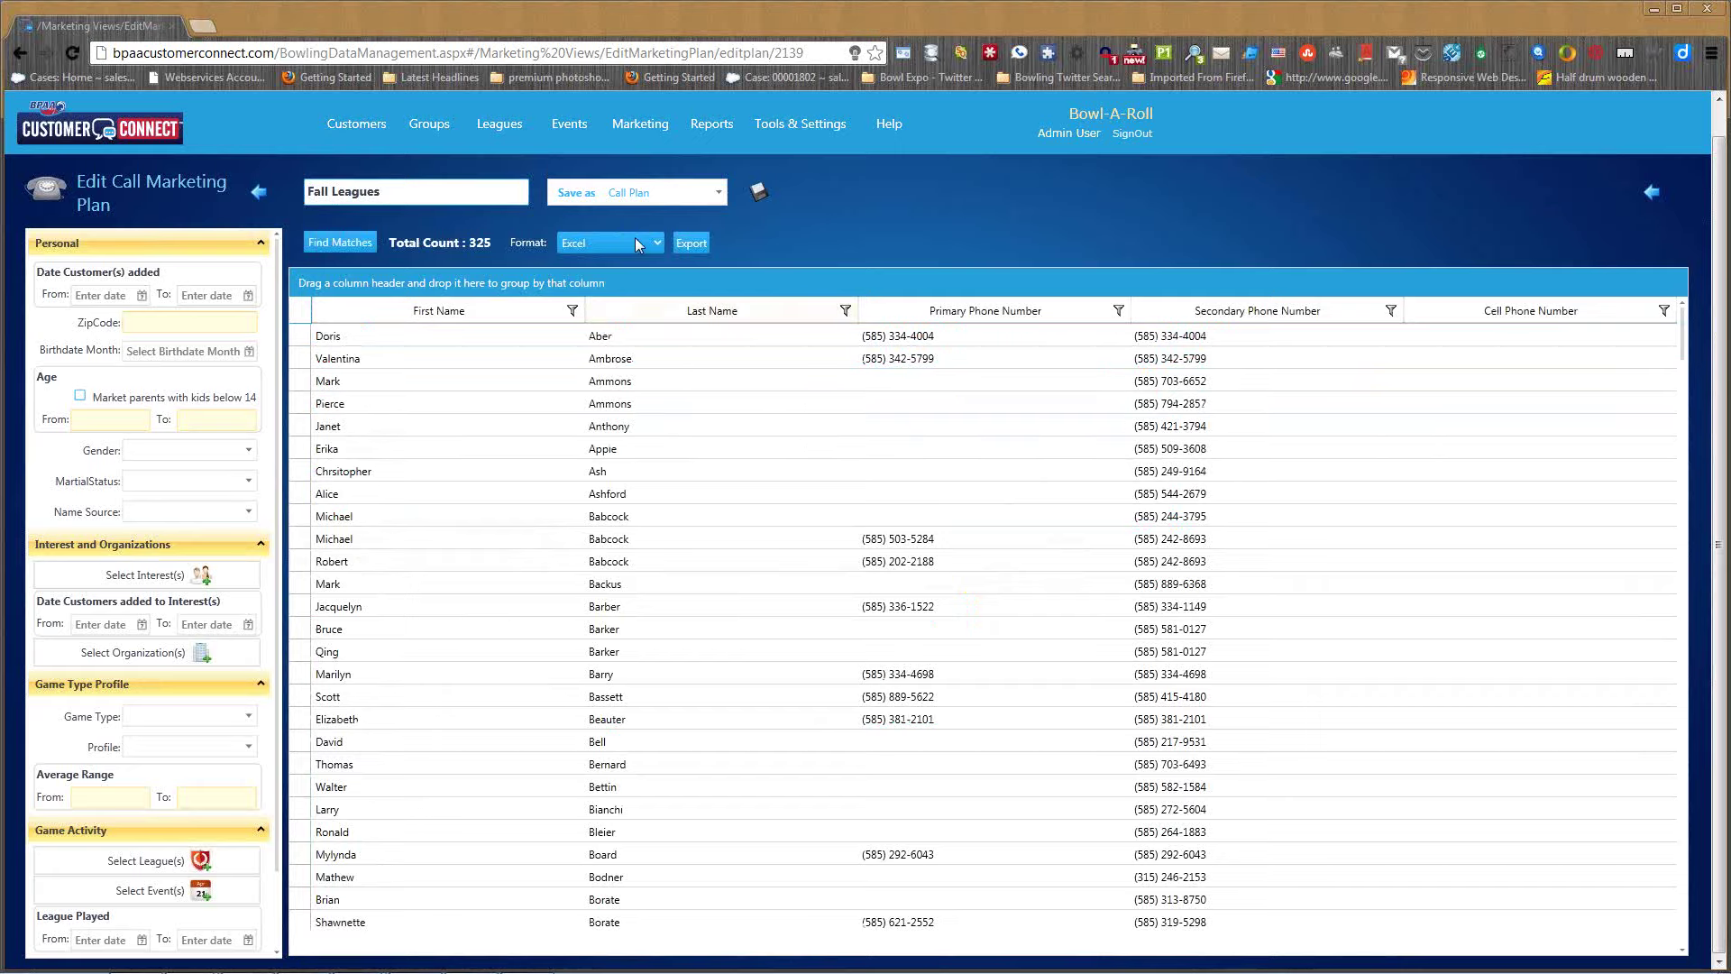
left_click(696, 246)
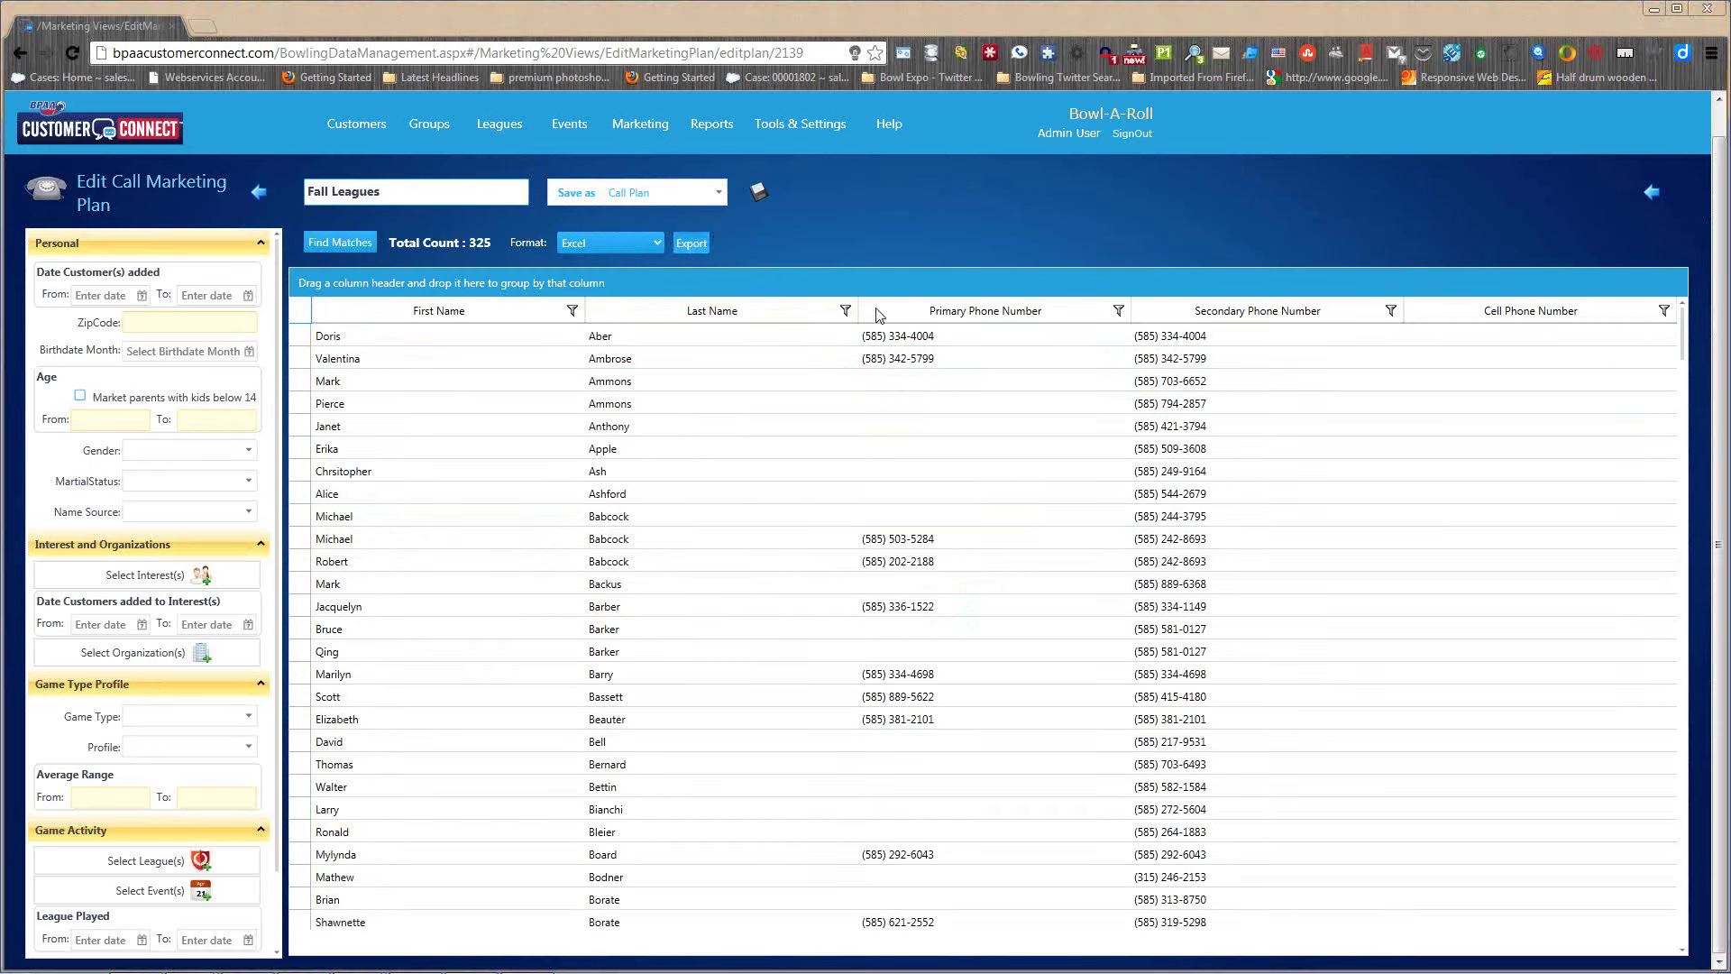
- Overwrite the existing Fall Leagues Call List file with the Excel export
double_click(456, 171)
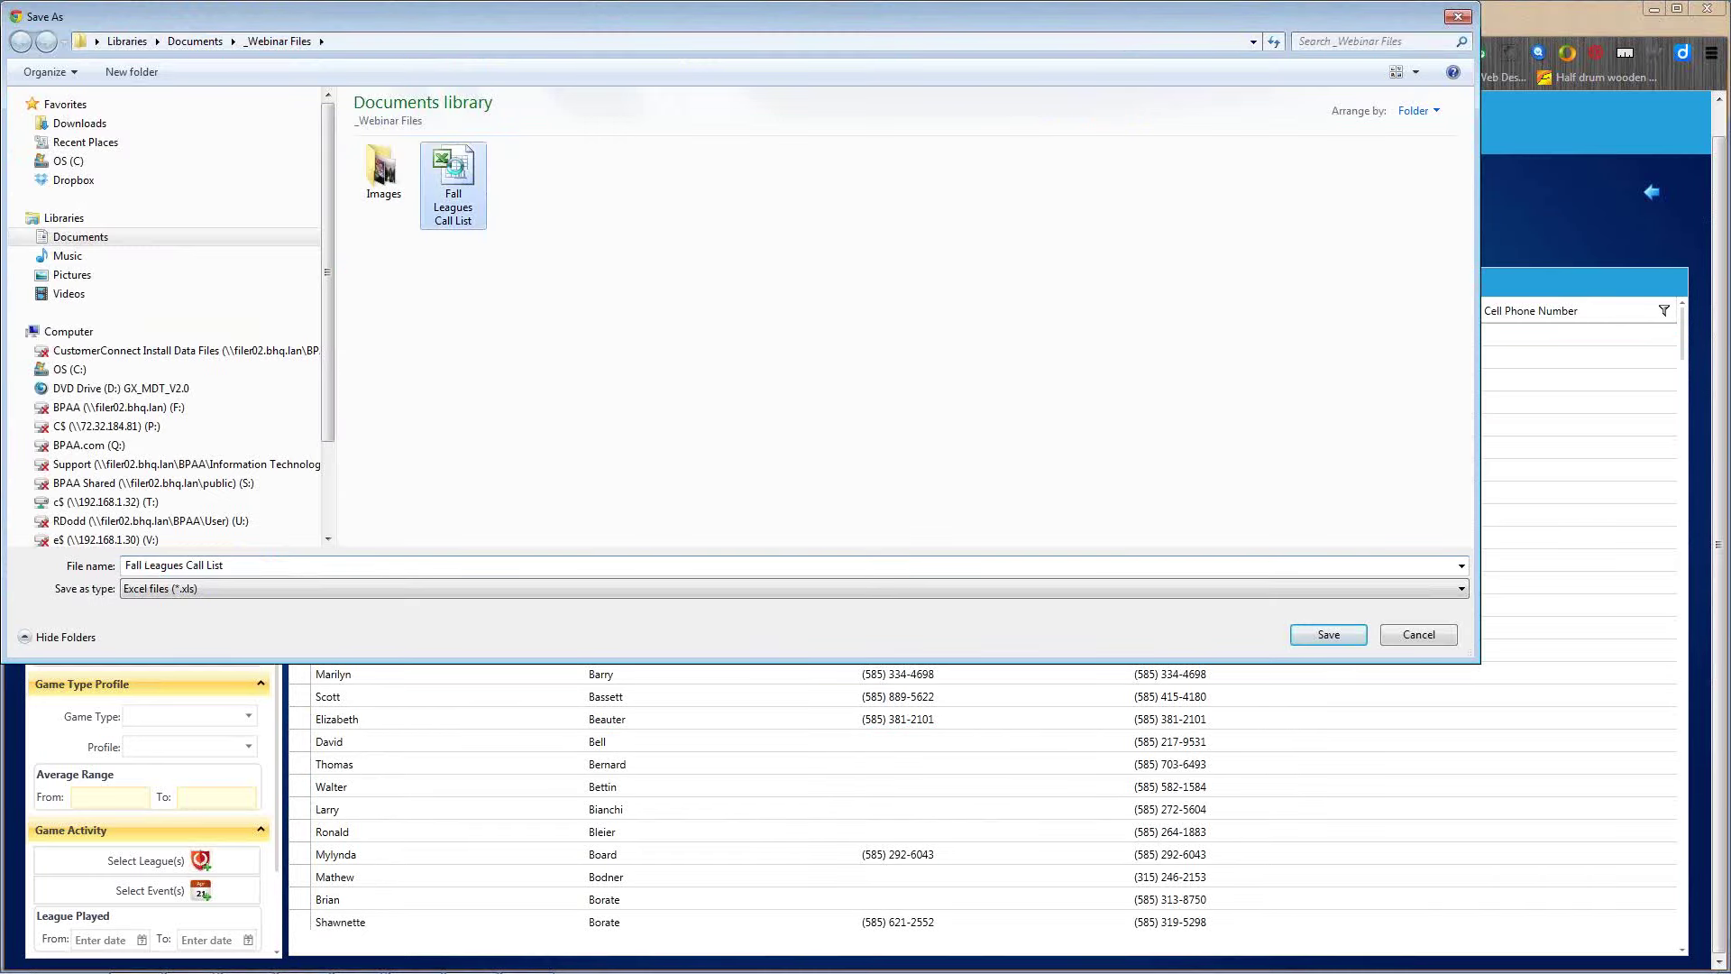
left_click(916, 502)
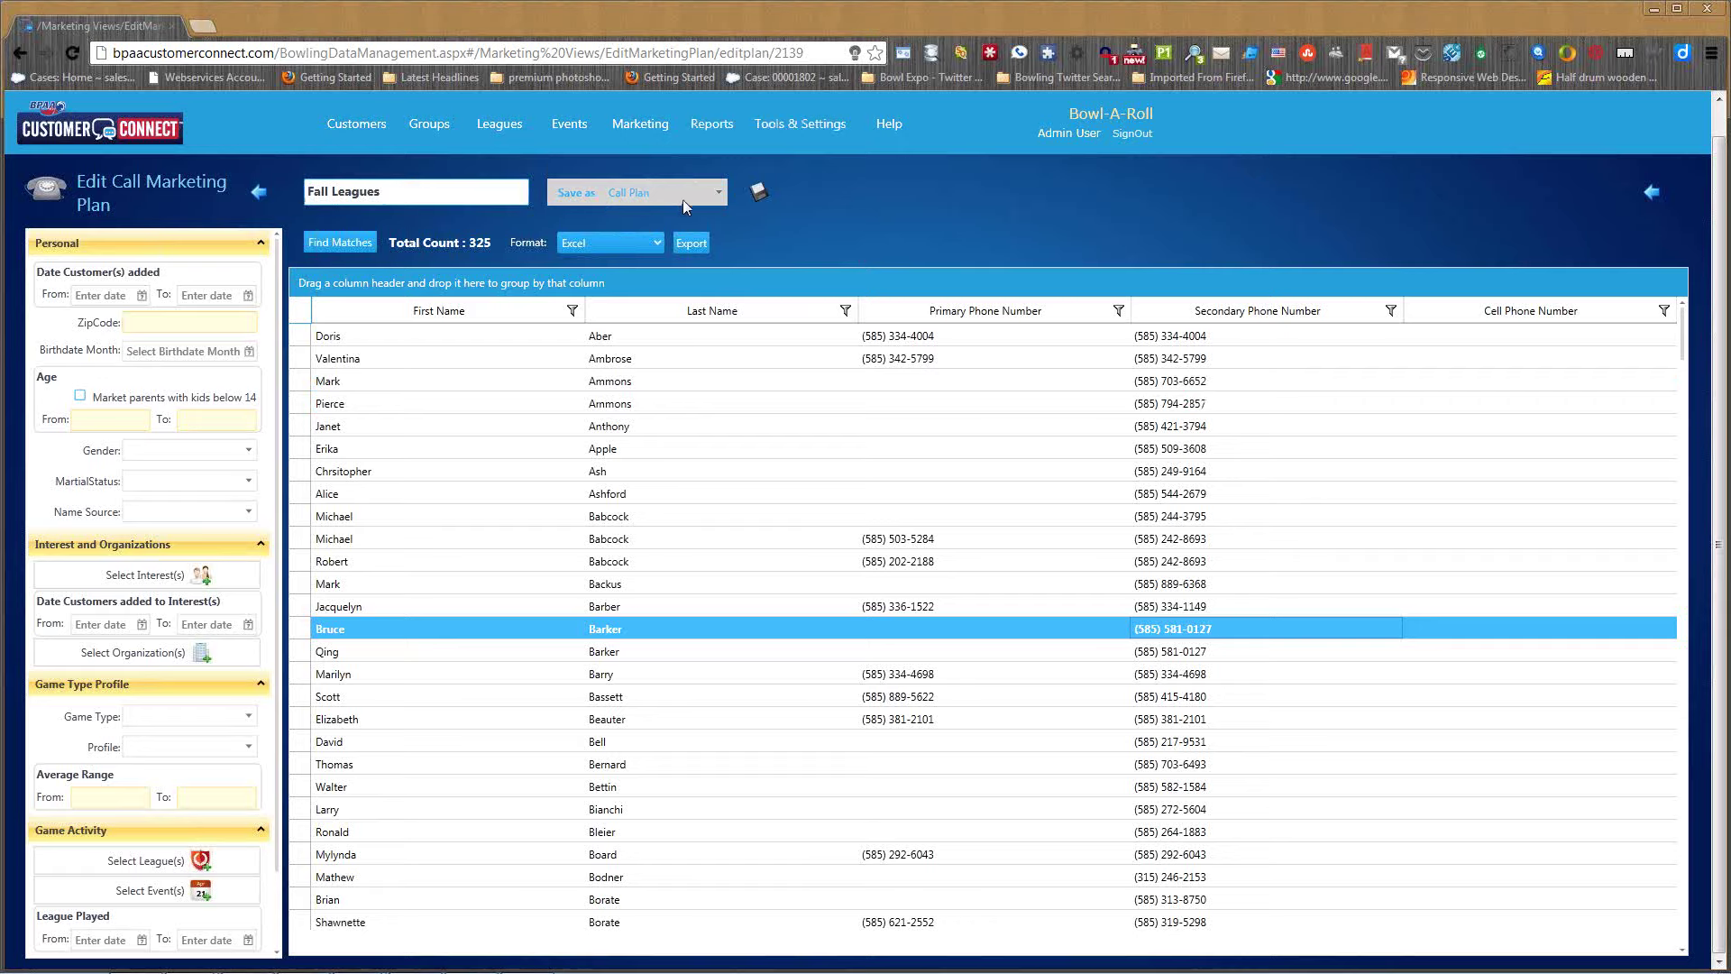
- Save Fall Leagues as a Mailing Plan and view the mailing plan list
left_click(712, 200)
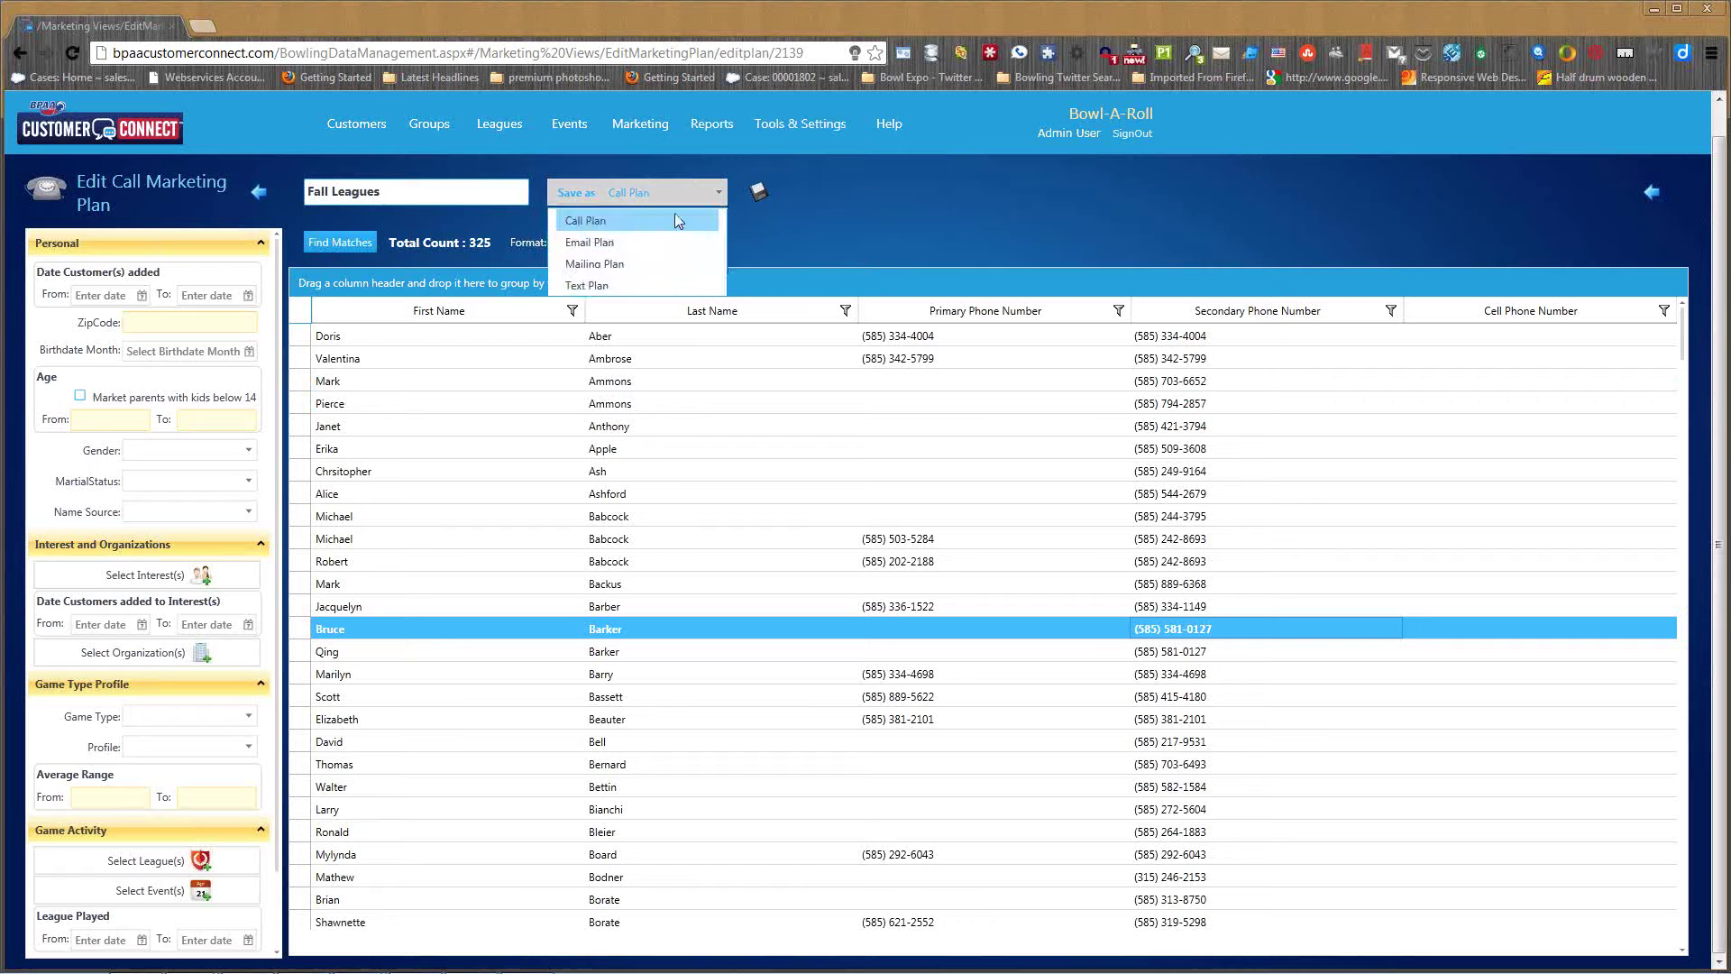
left_click(598, 265)
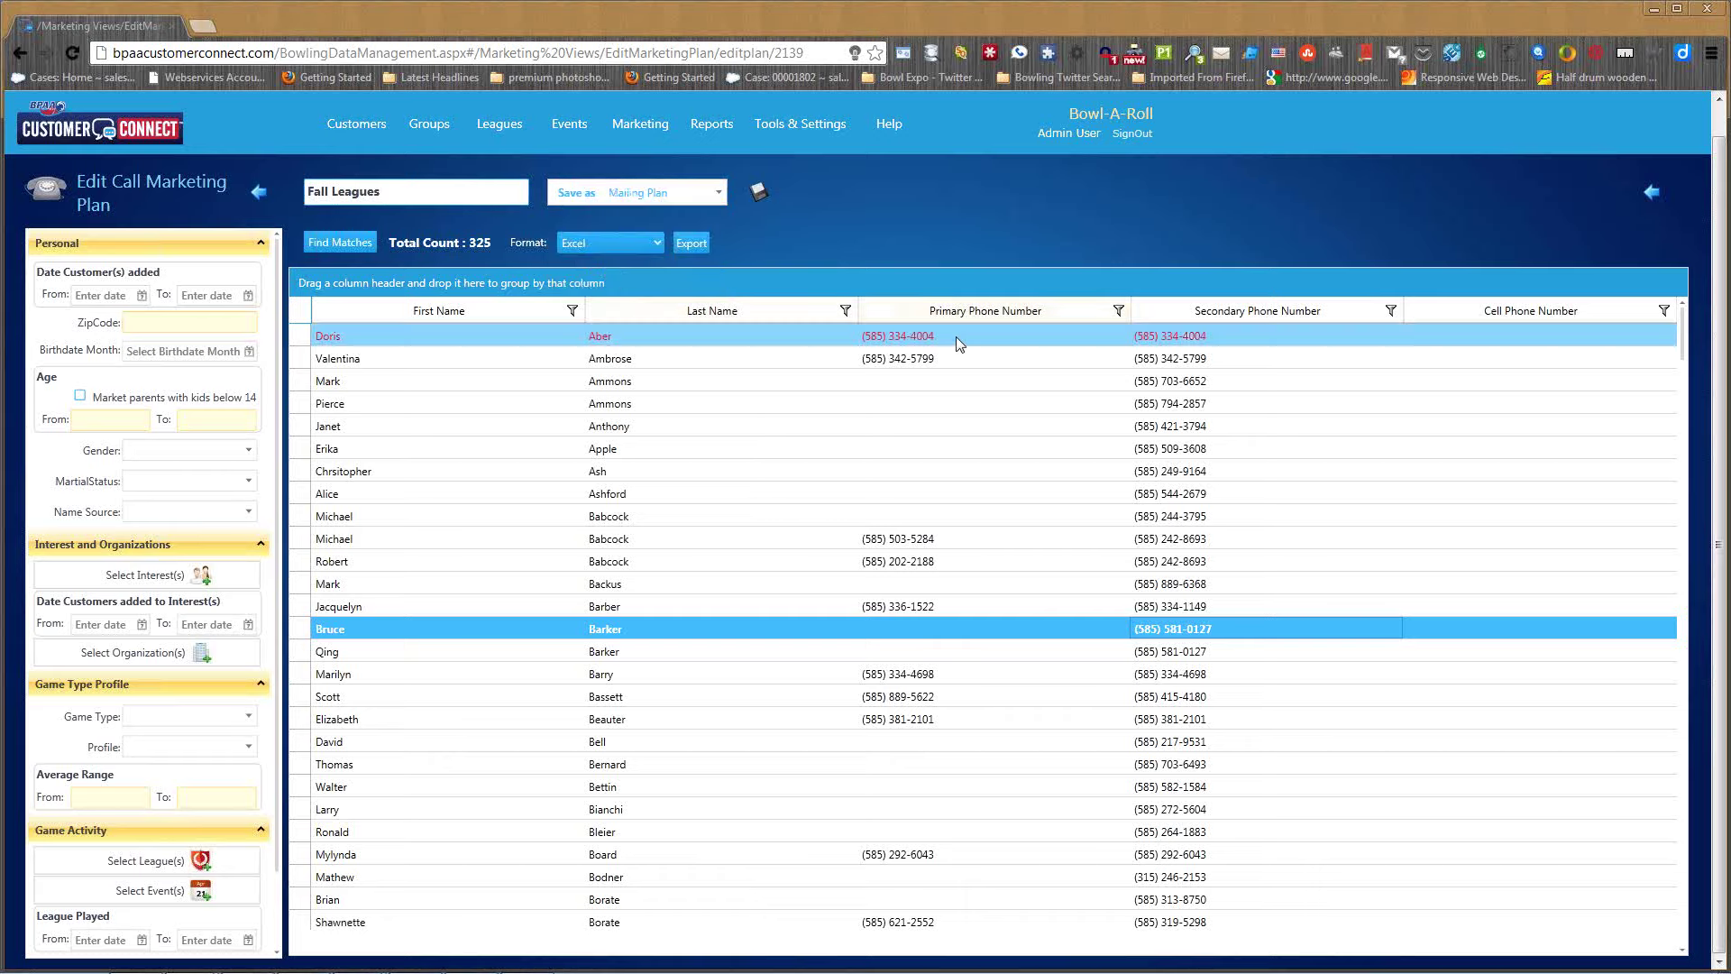
left_click(760, 192)
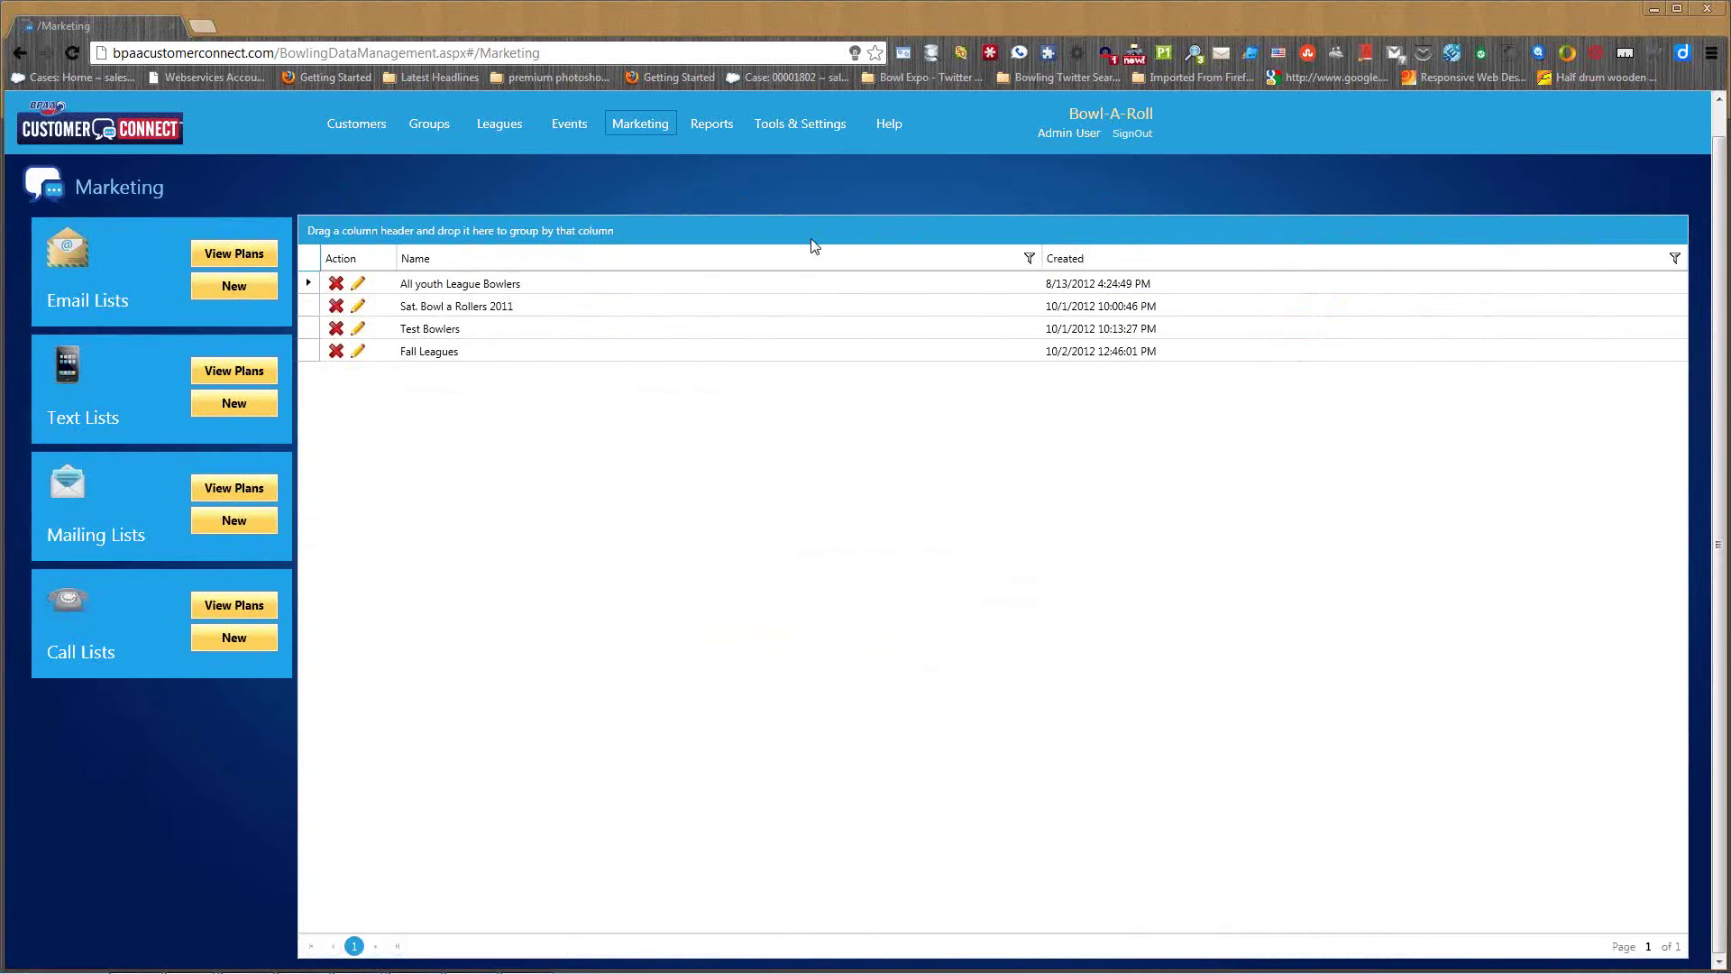
left_click(241, 490)
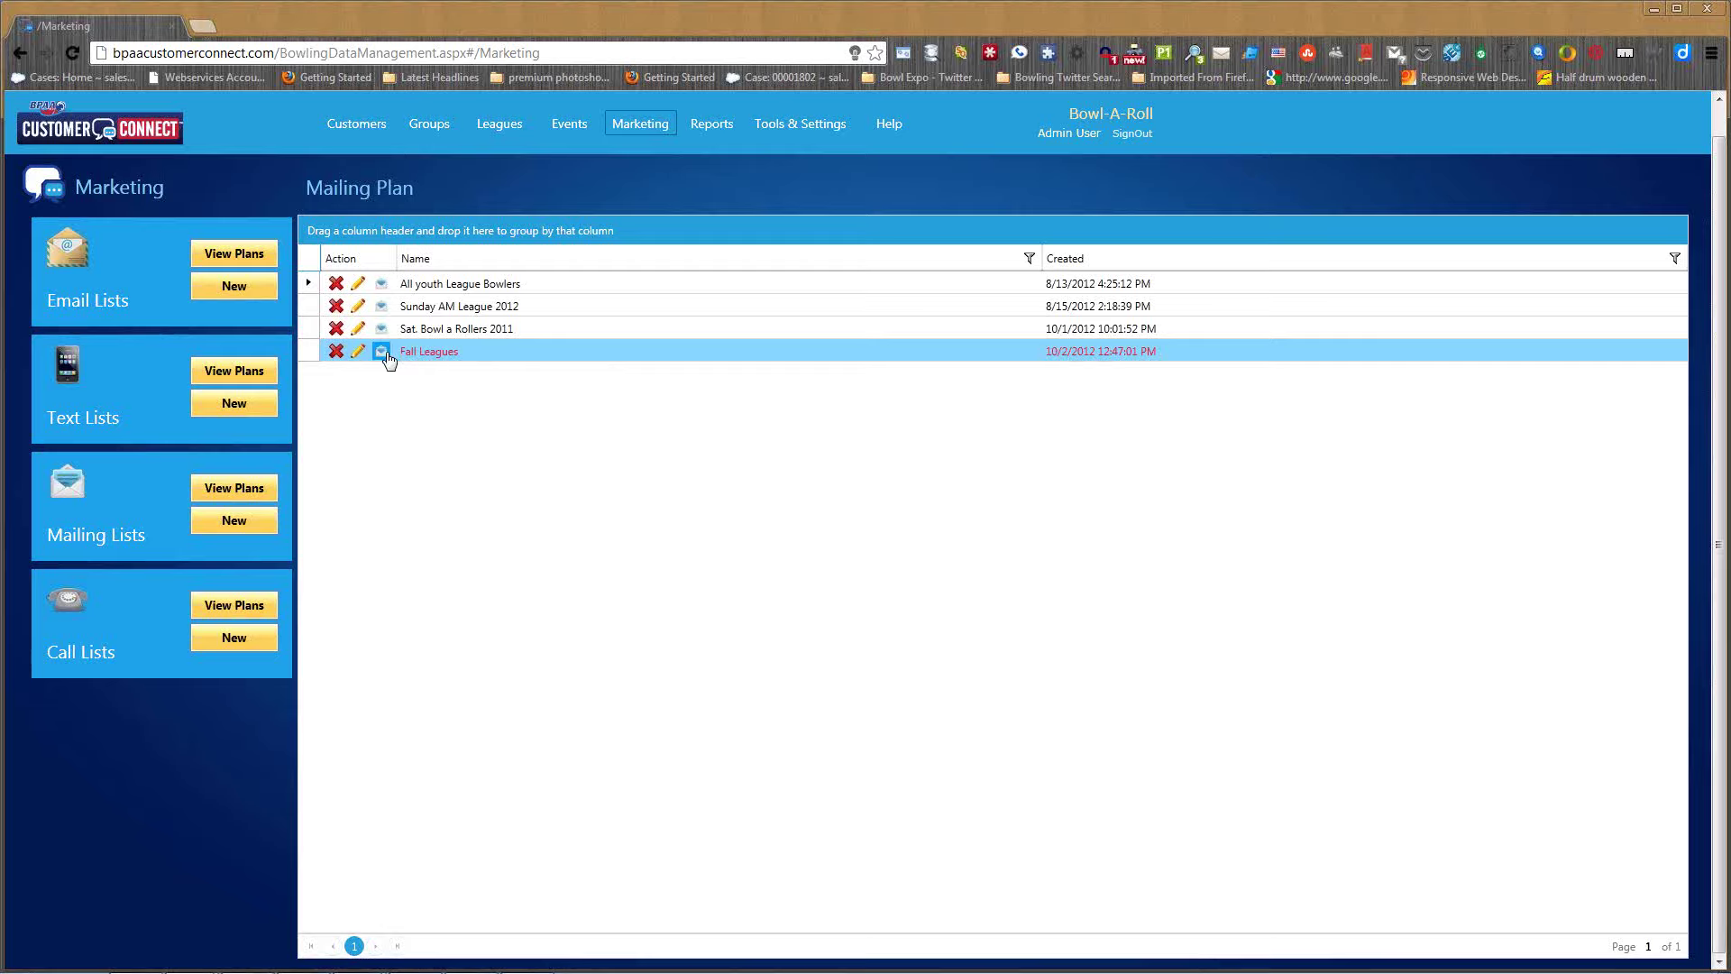
- Start a mail merge for the Fall Leagues plan using the Letter Template
left_click(383, 353)
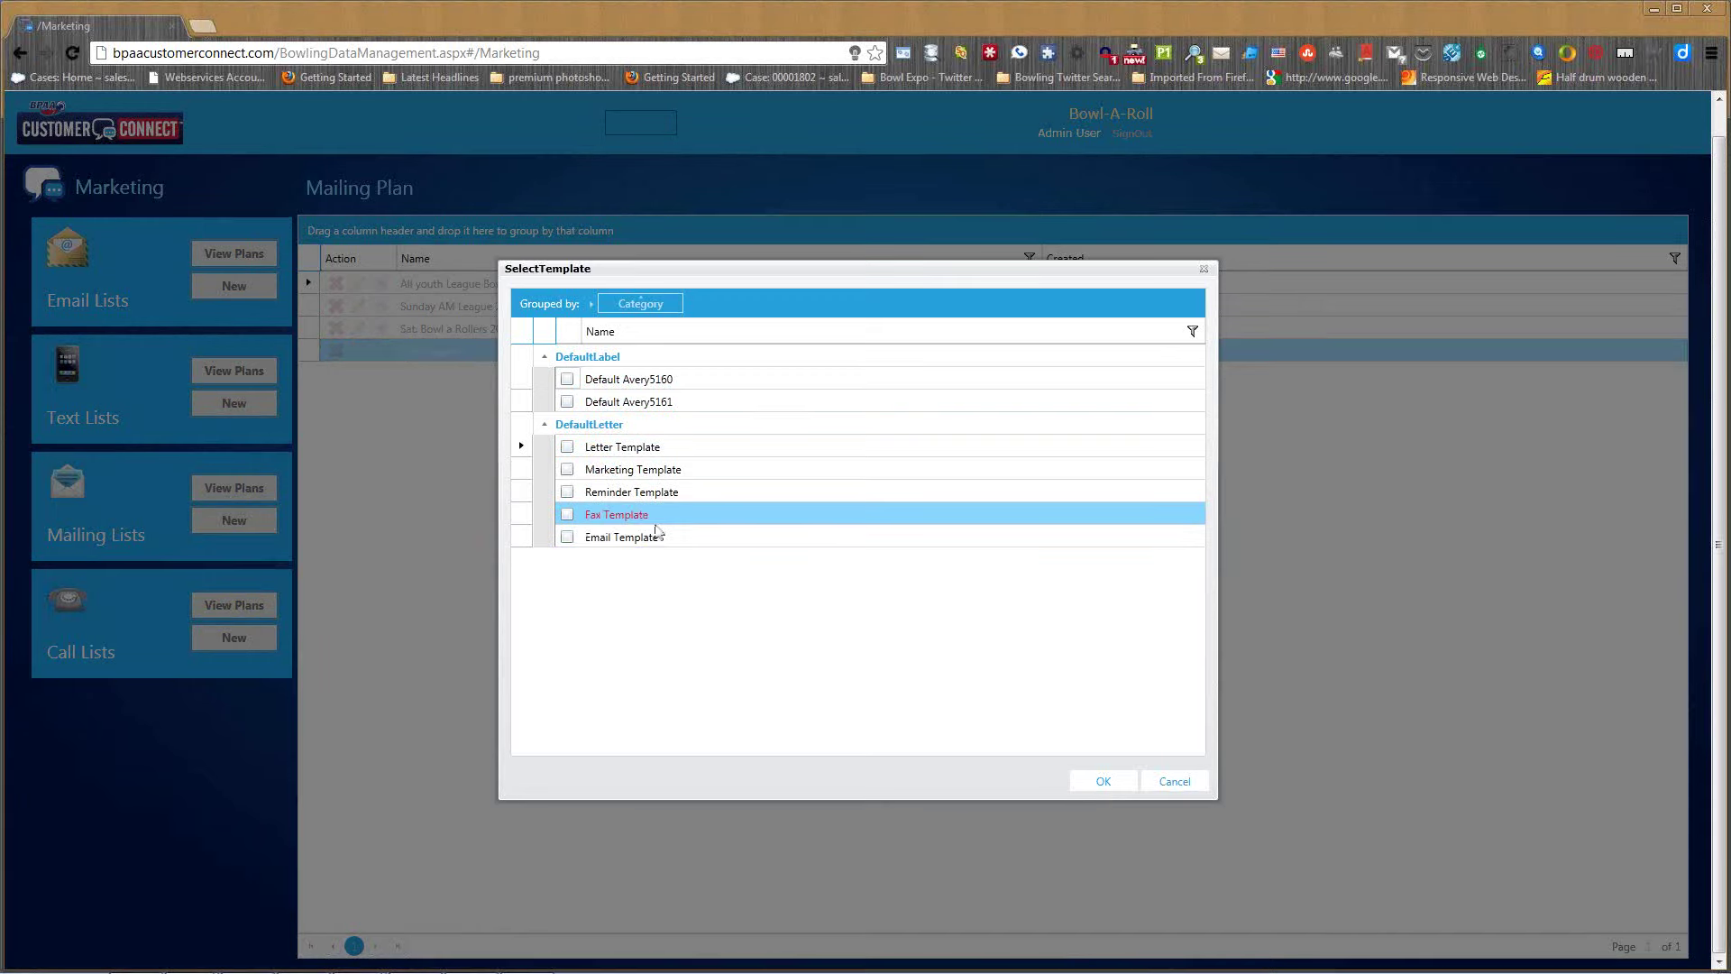
left_click(568, 448)
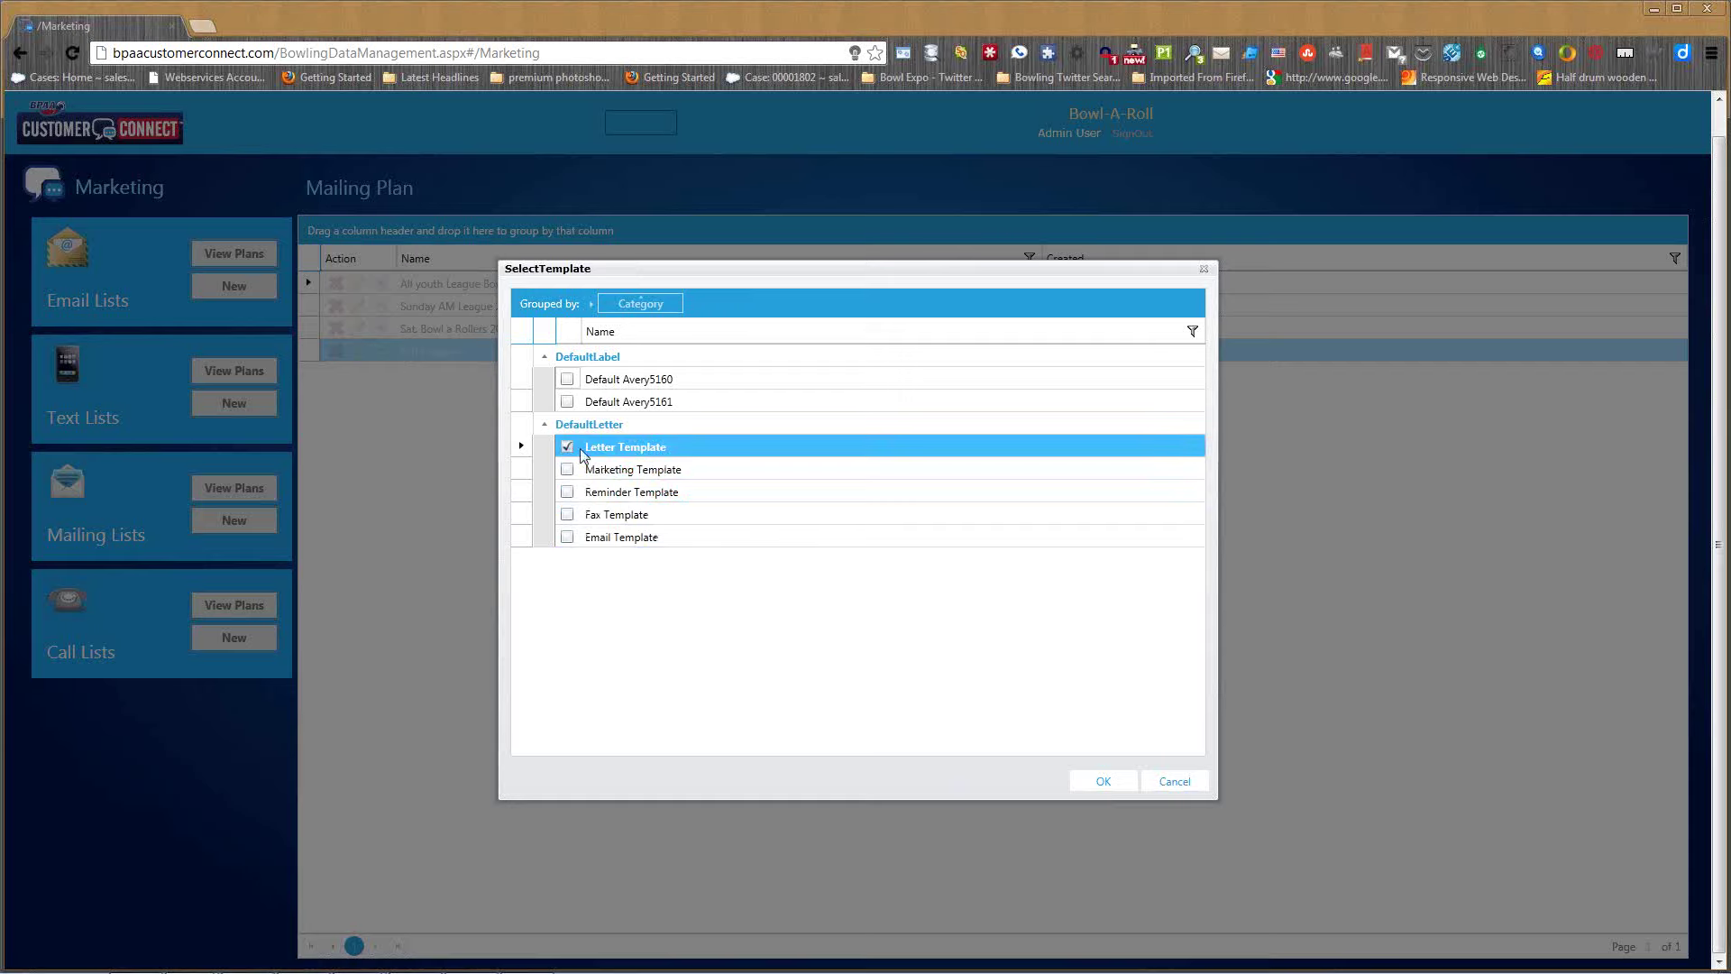
left_click(1094, 783)
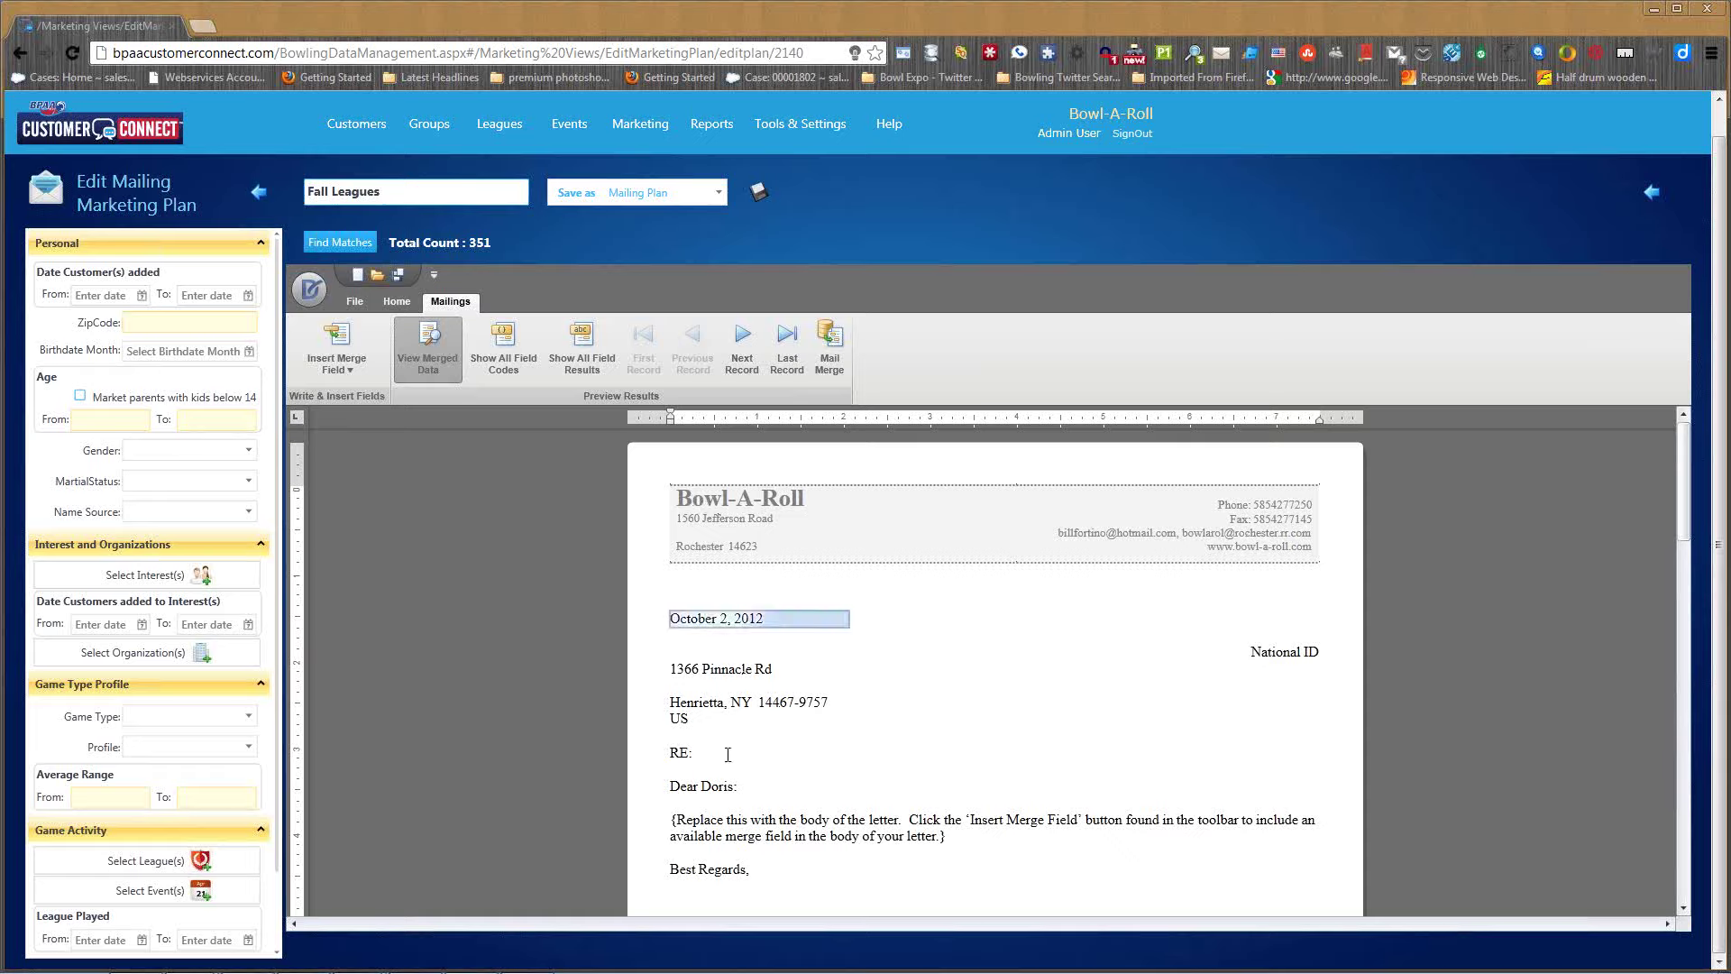
- Select the street address line and greeting name merge fields in the Fall Leagues letter
left_click(709, 709)
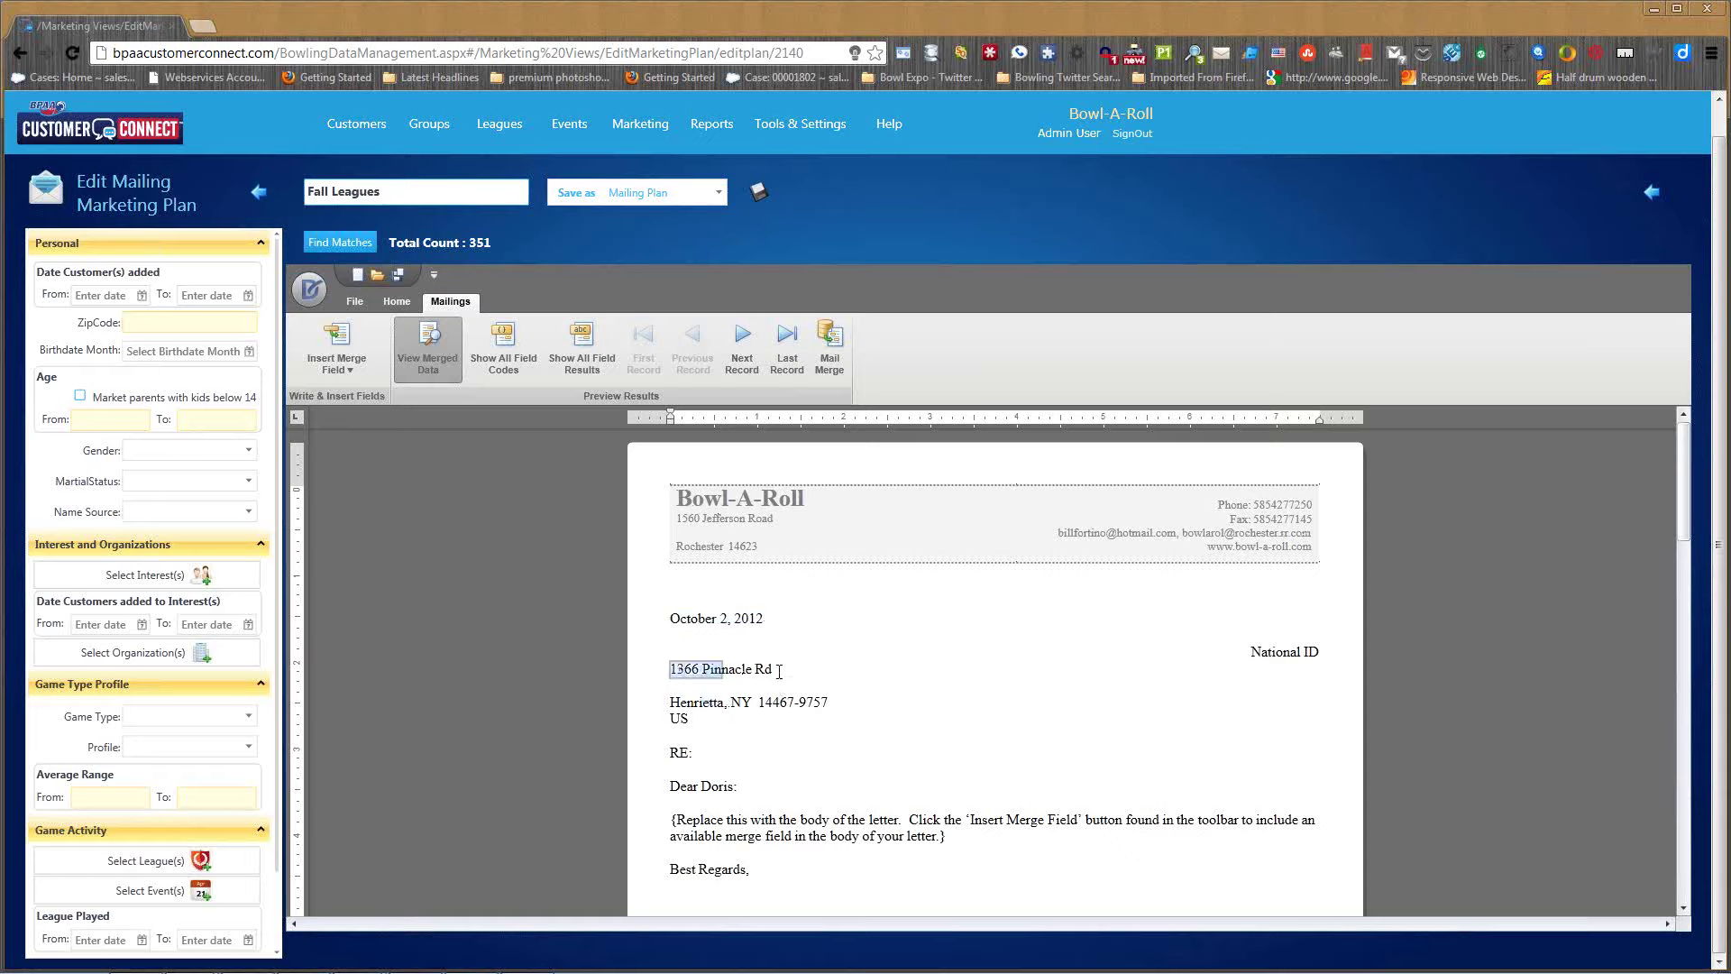
left_click_drag(779, 671, 801, 673)
left_click_drag(700, 786, 738, 785)
scroll(973, 724, "down", 3)
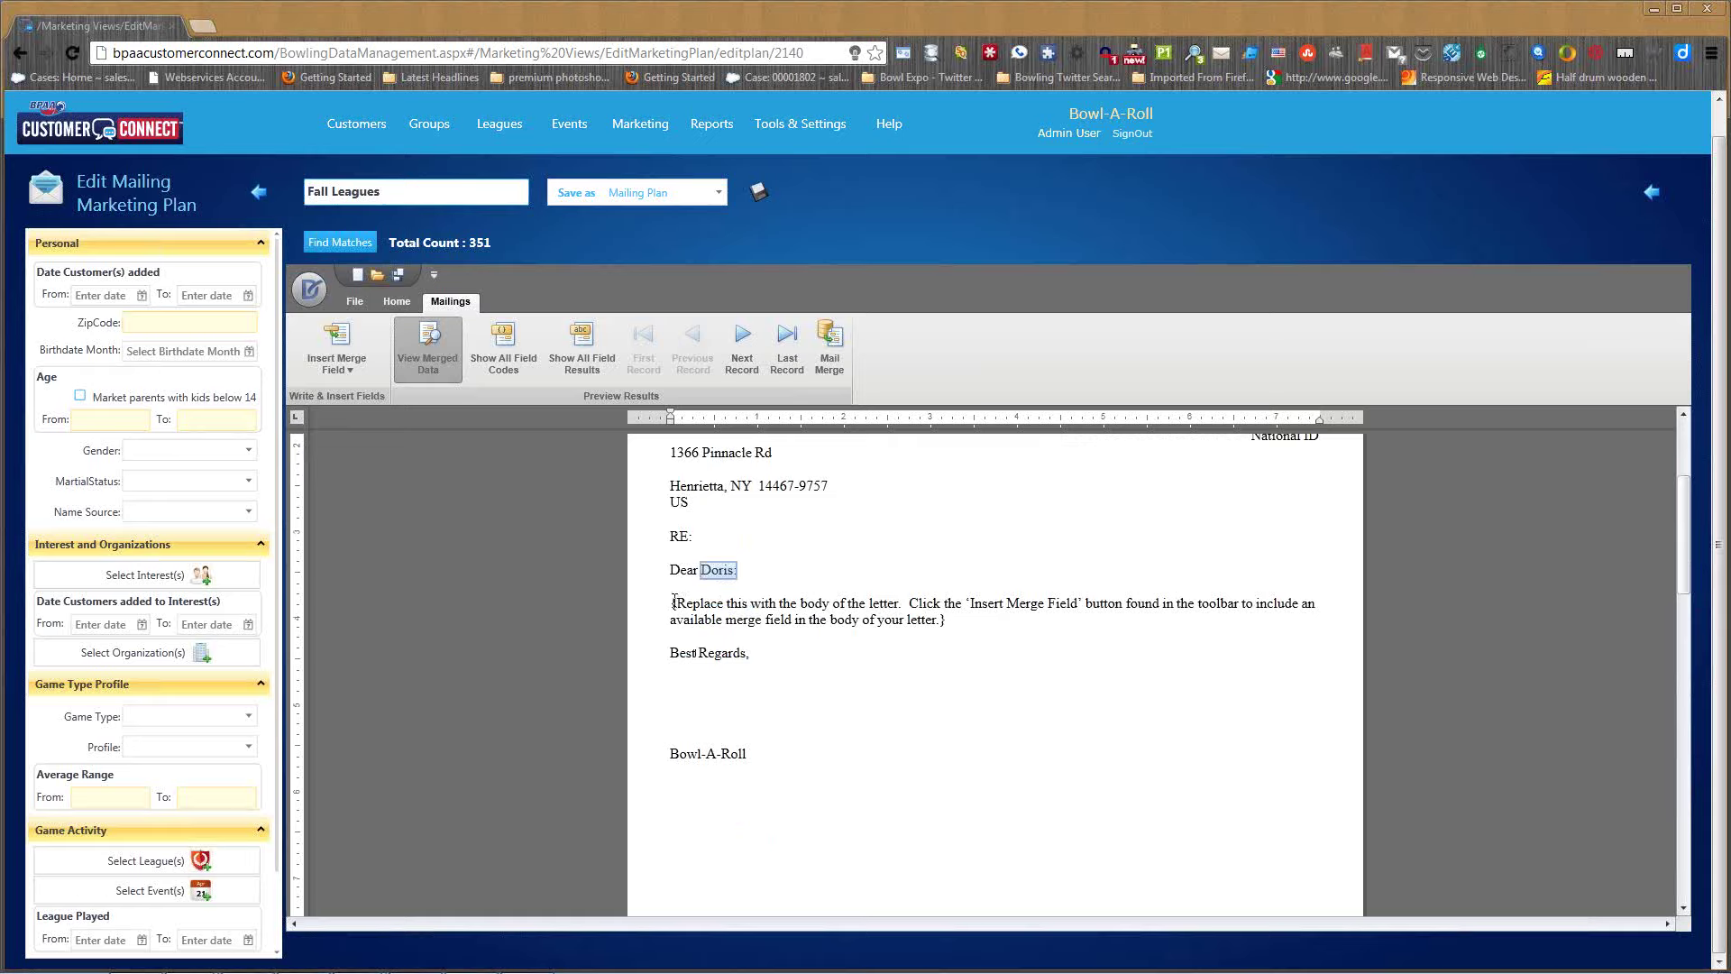
- Replace the placeholder body paragraph with 'This is reminder for you league'
left_click_drag(674, 603, 949, 618)
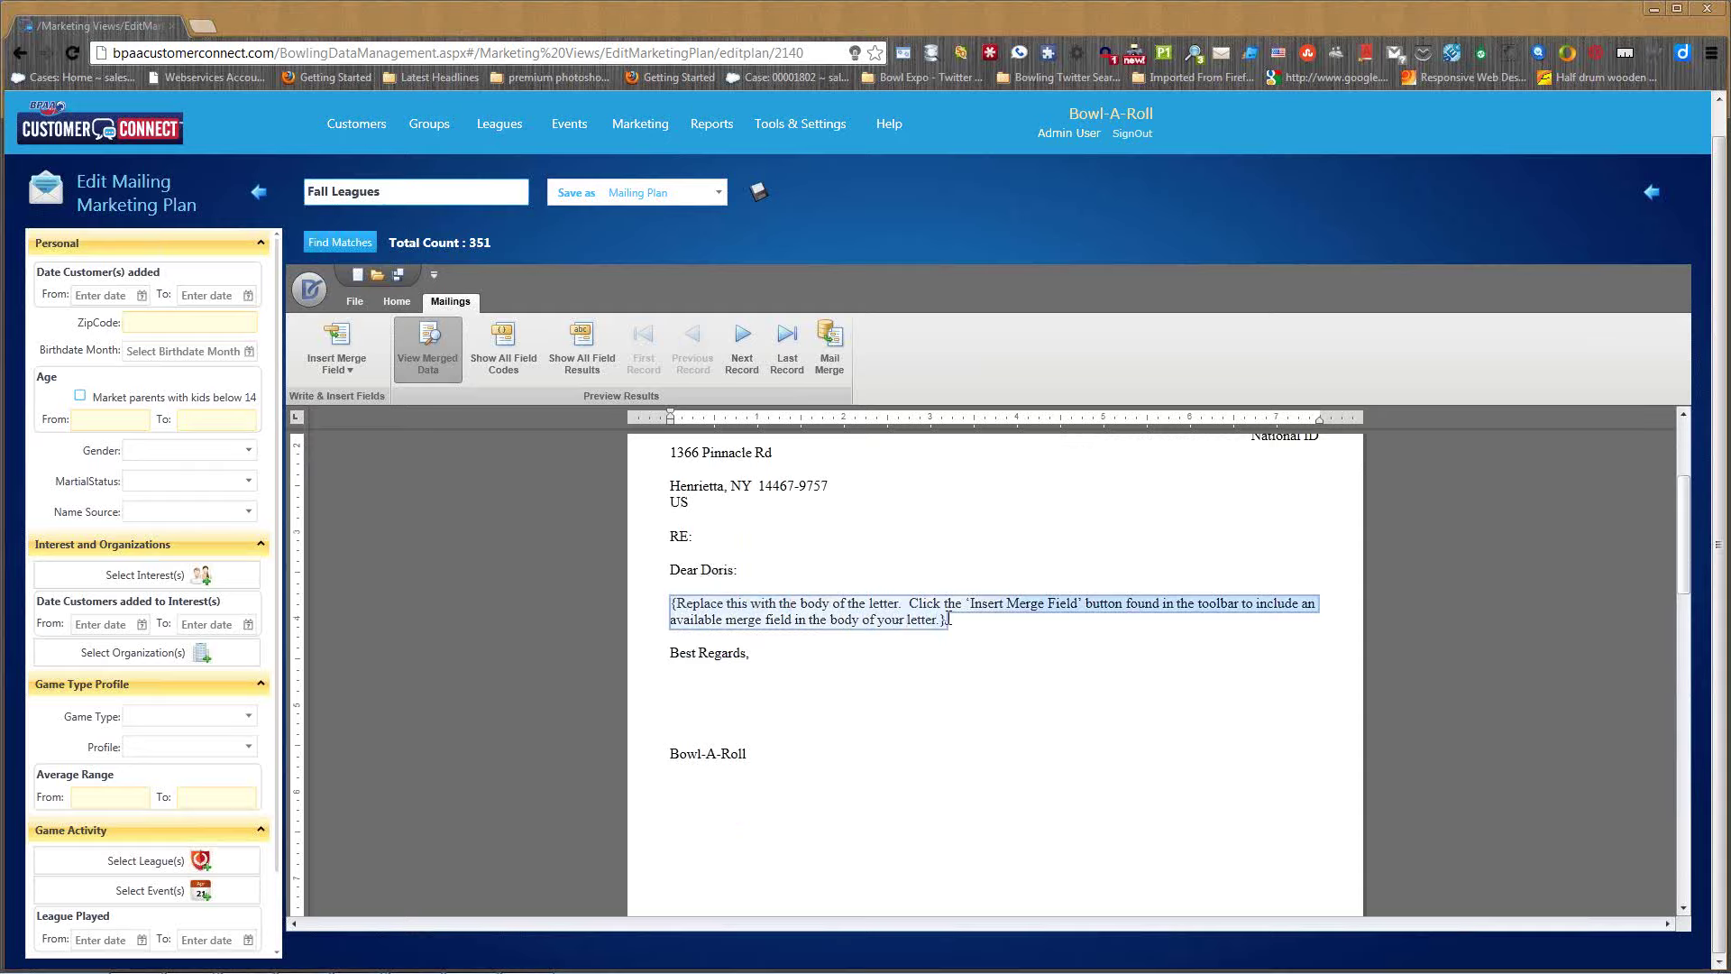
type("This is ")
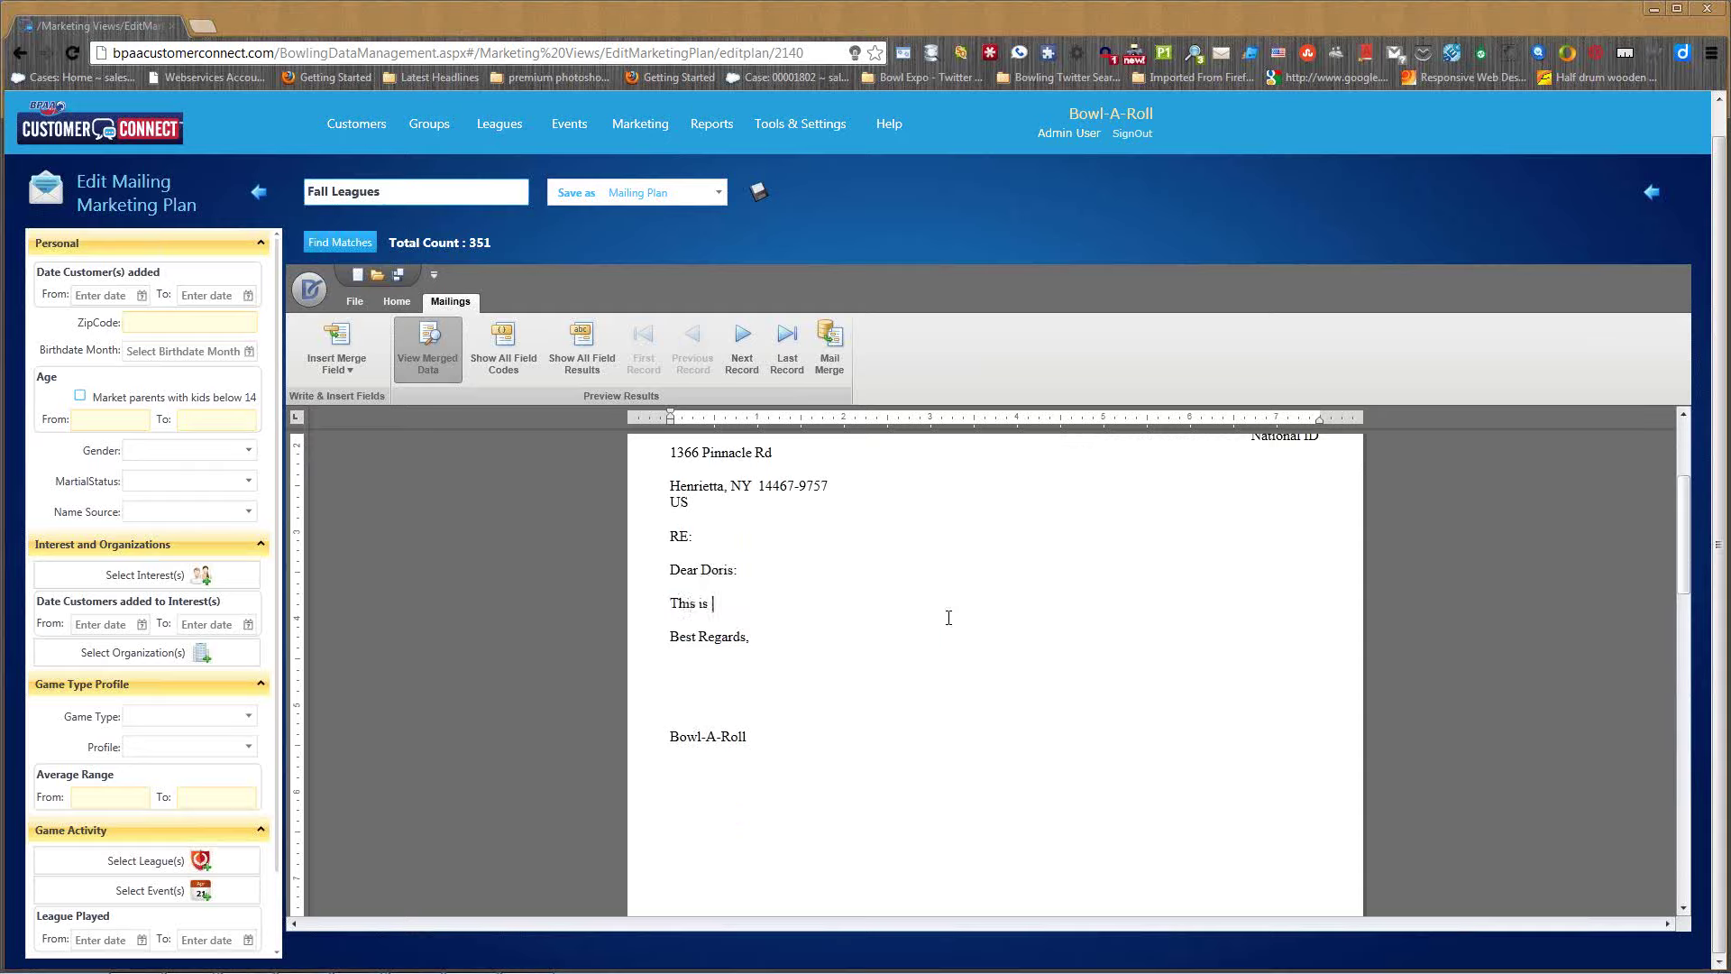
type("reminder for you league")
left_click(354, 366)
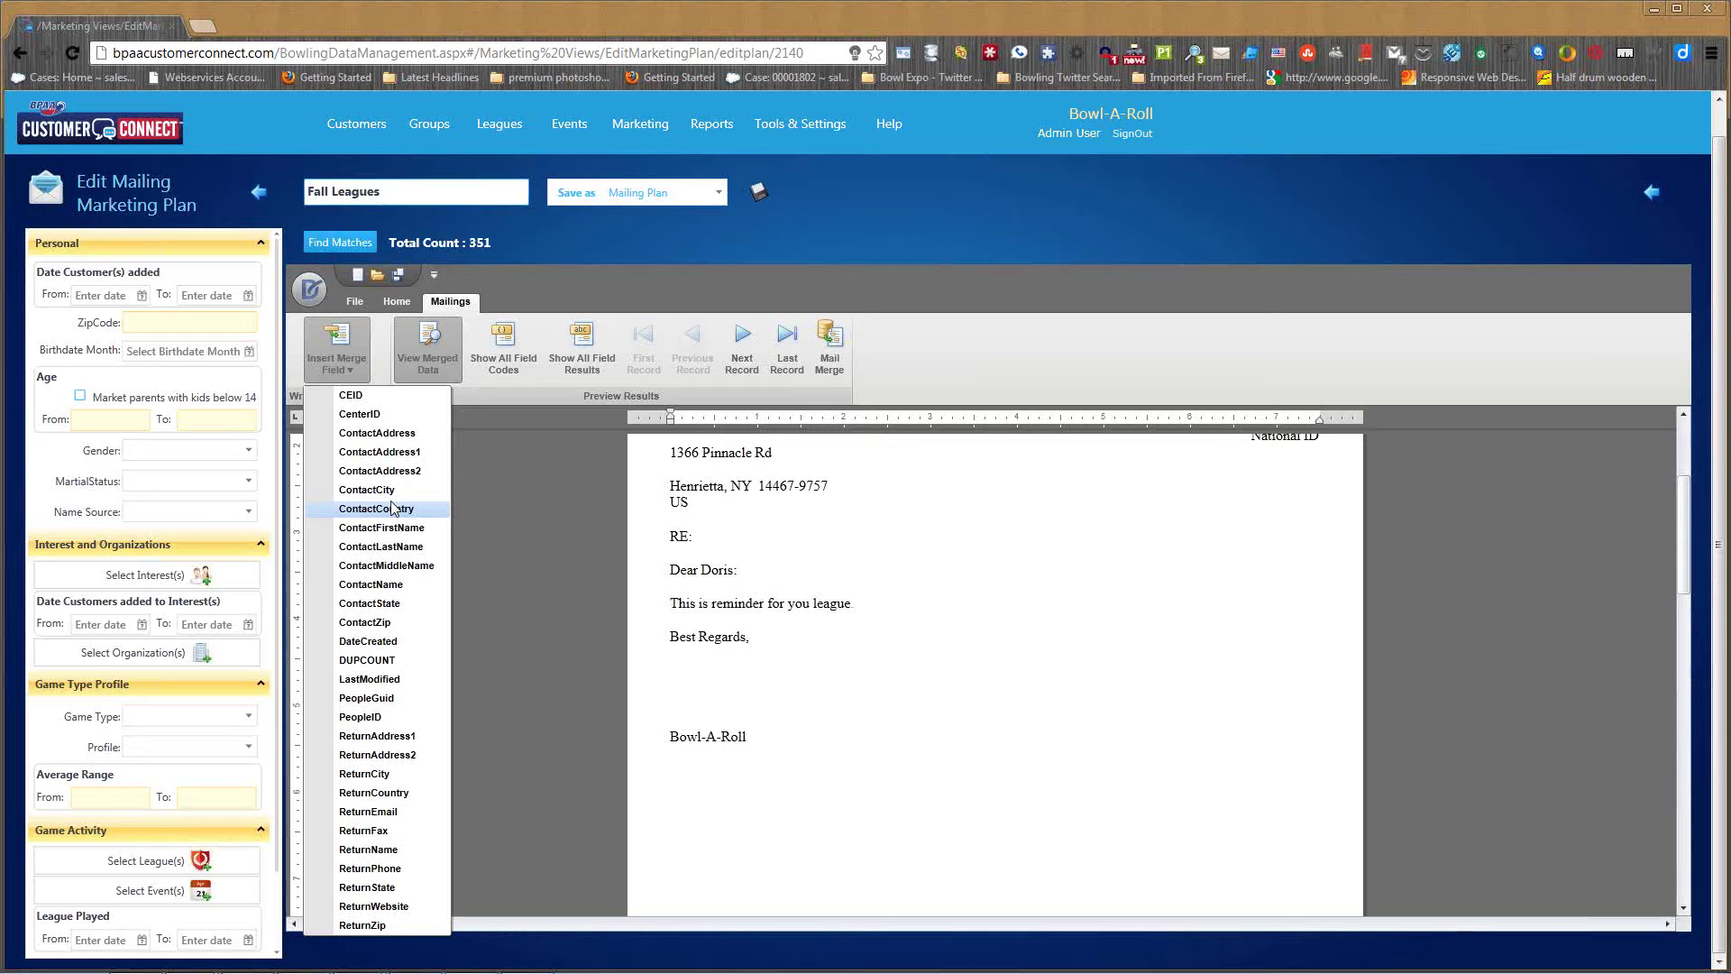
left_click(505, 550)
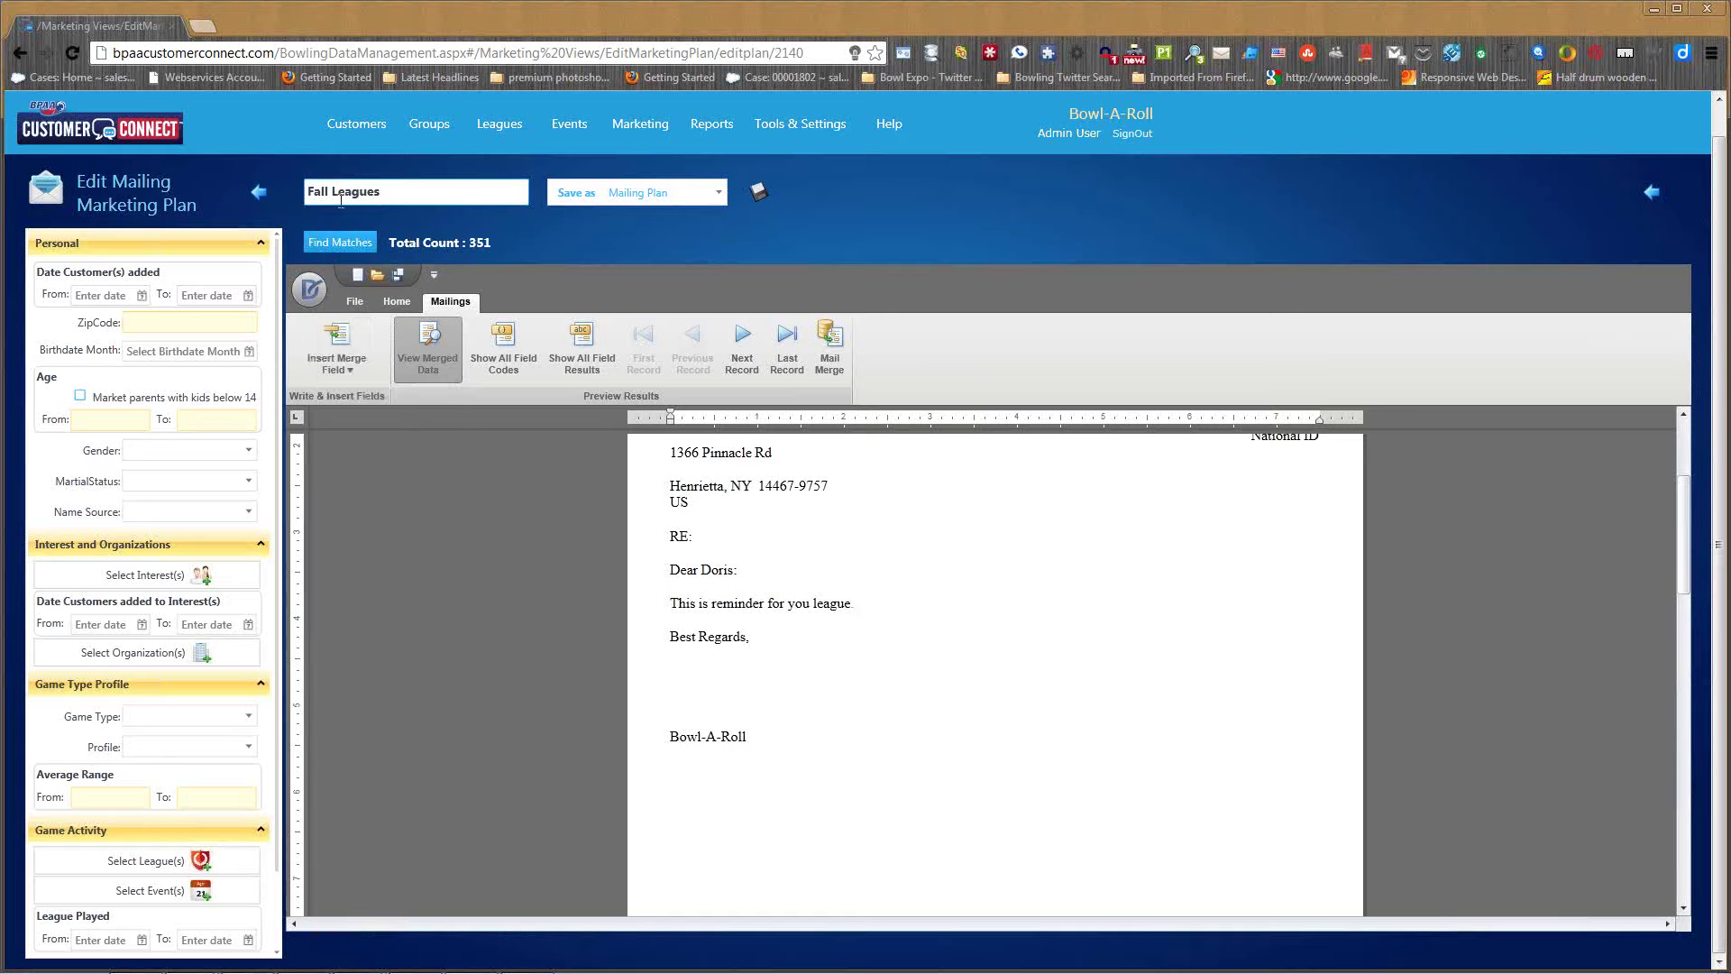
left_click(400, 276)
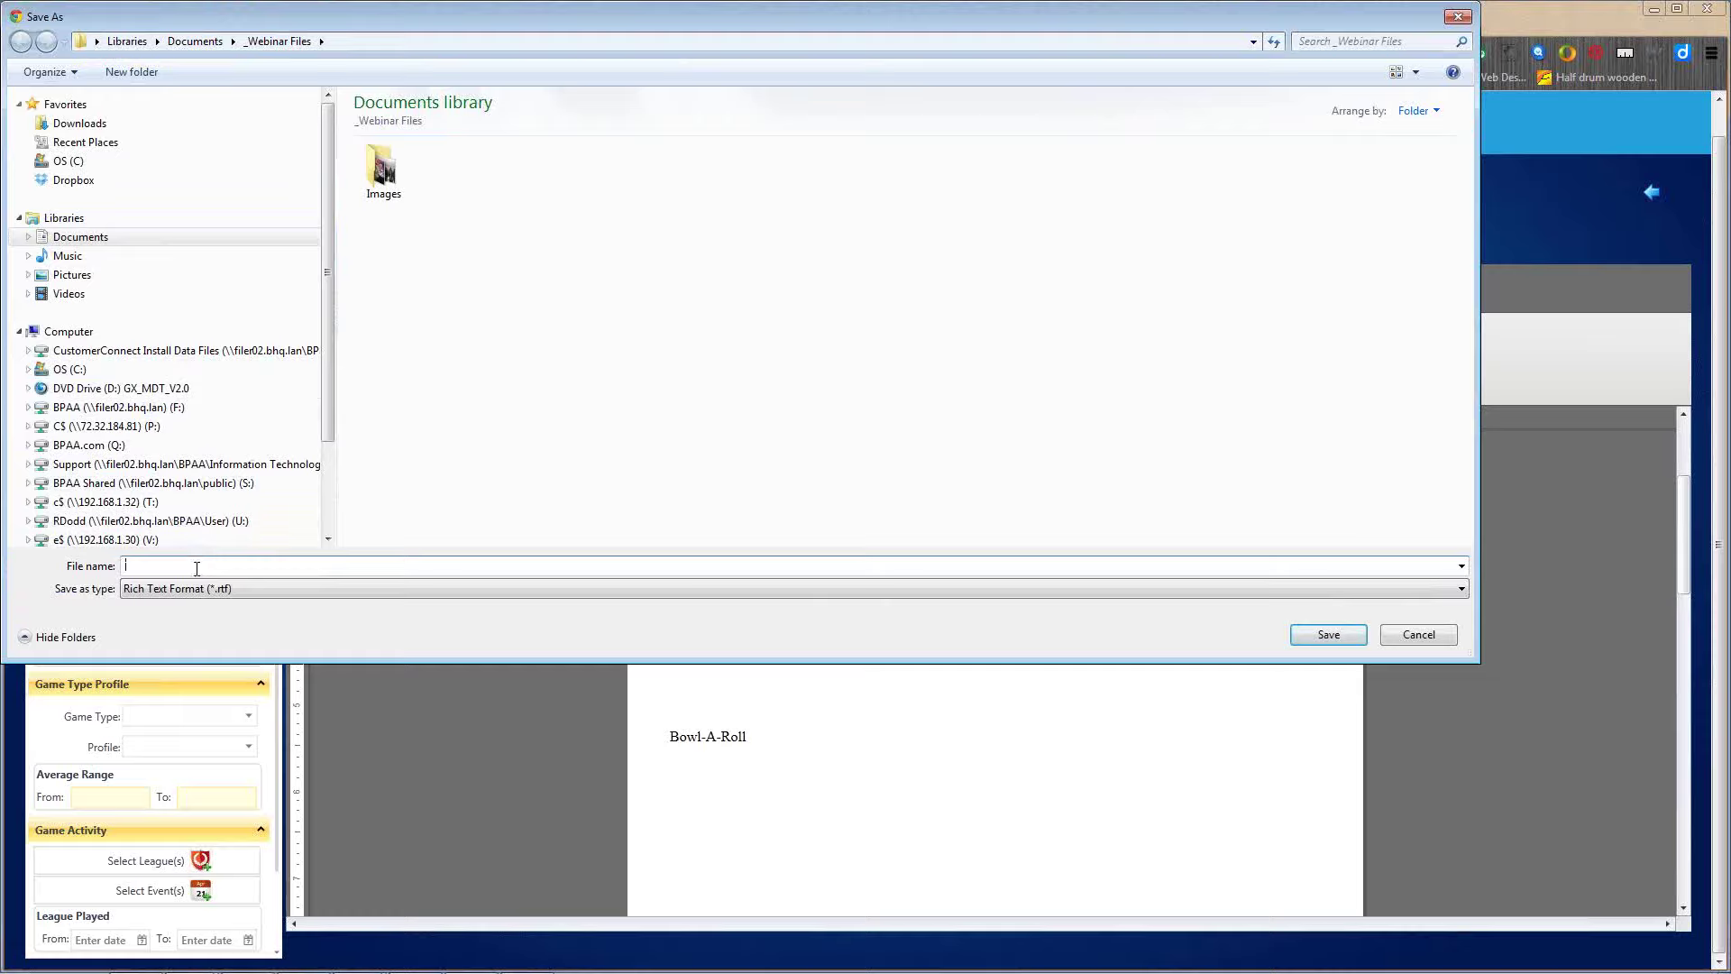
left_click(1419, 635)
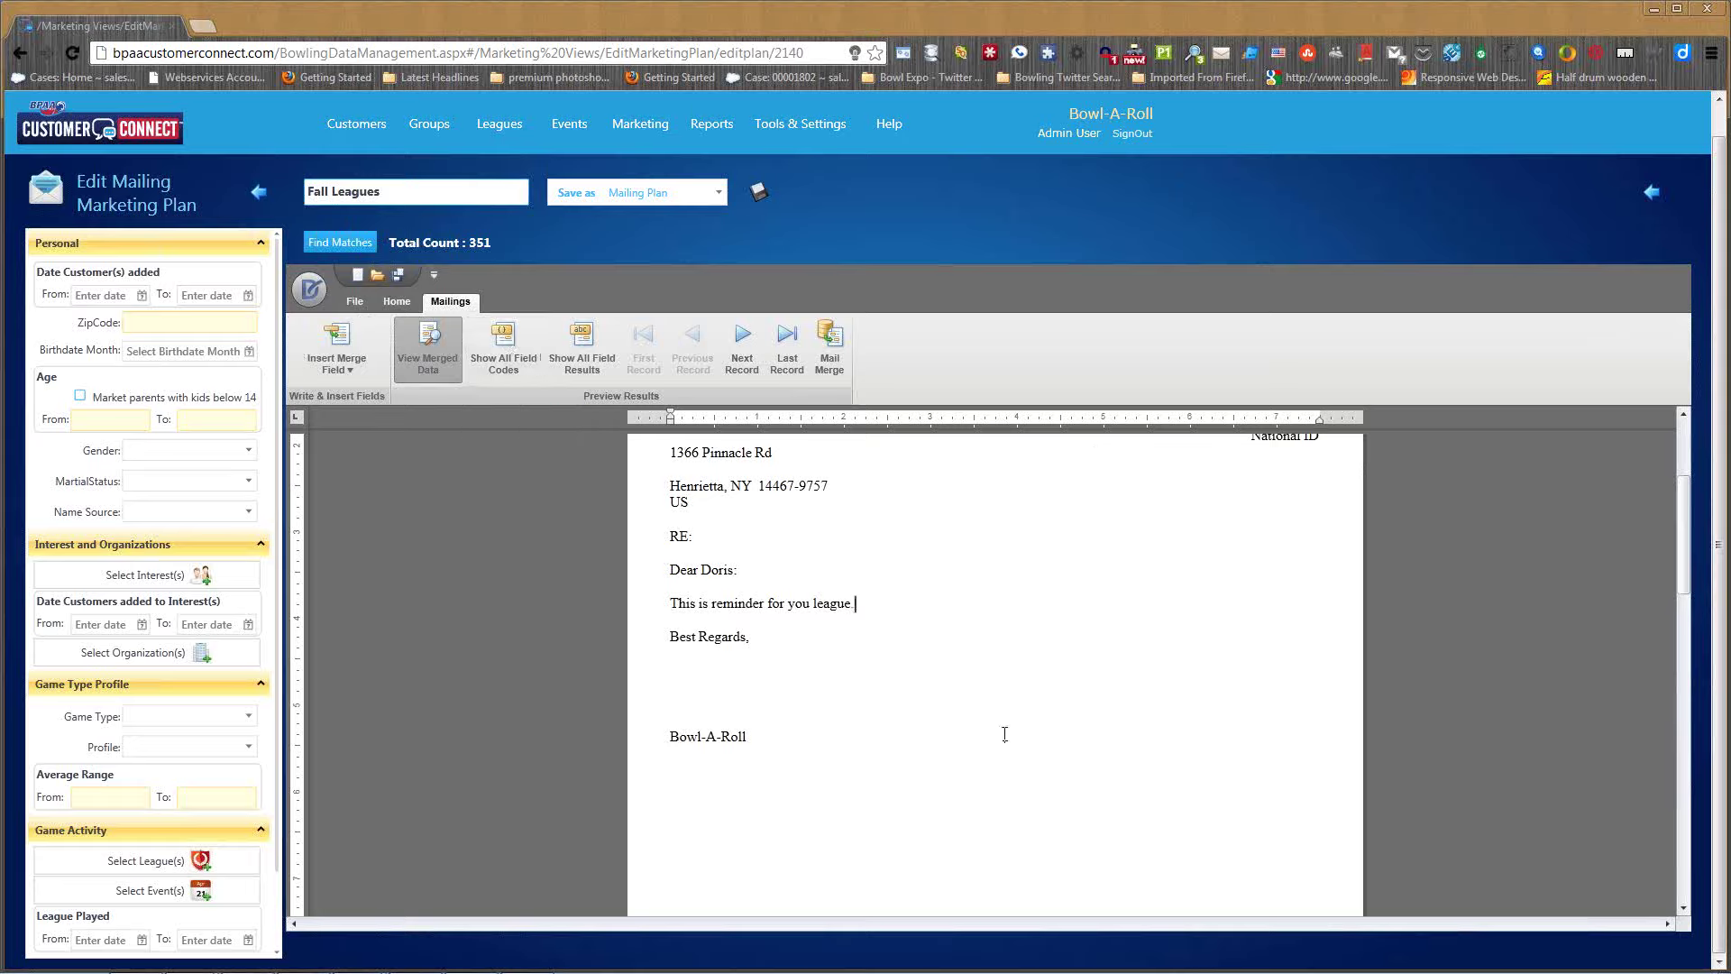
- Preview the last merged record, step back through earlier ones, then return to the first
left_click(787, 343)
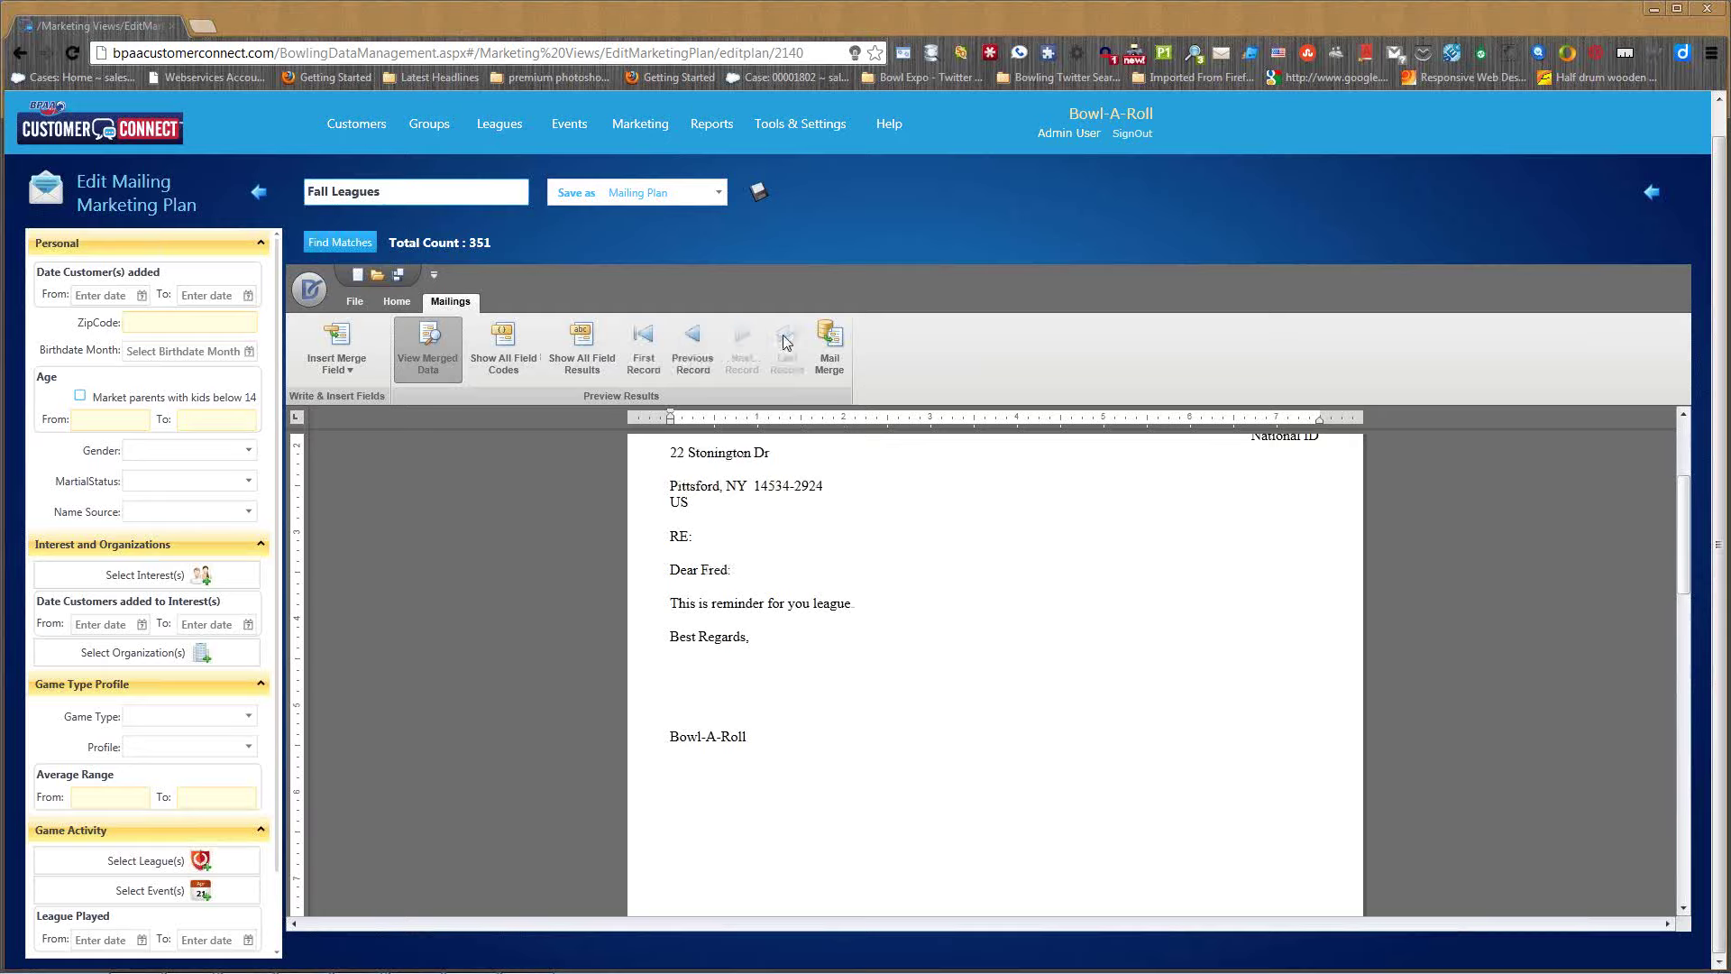
left_click(692, 339)
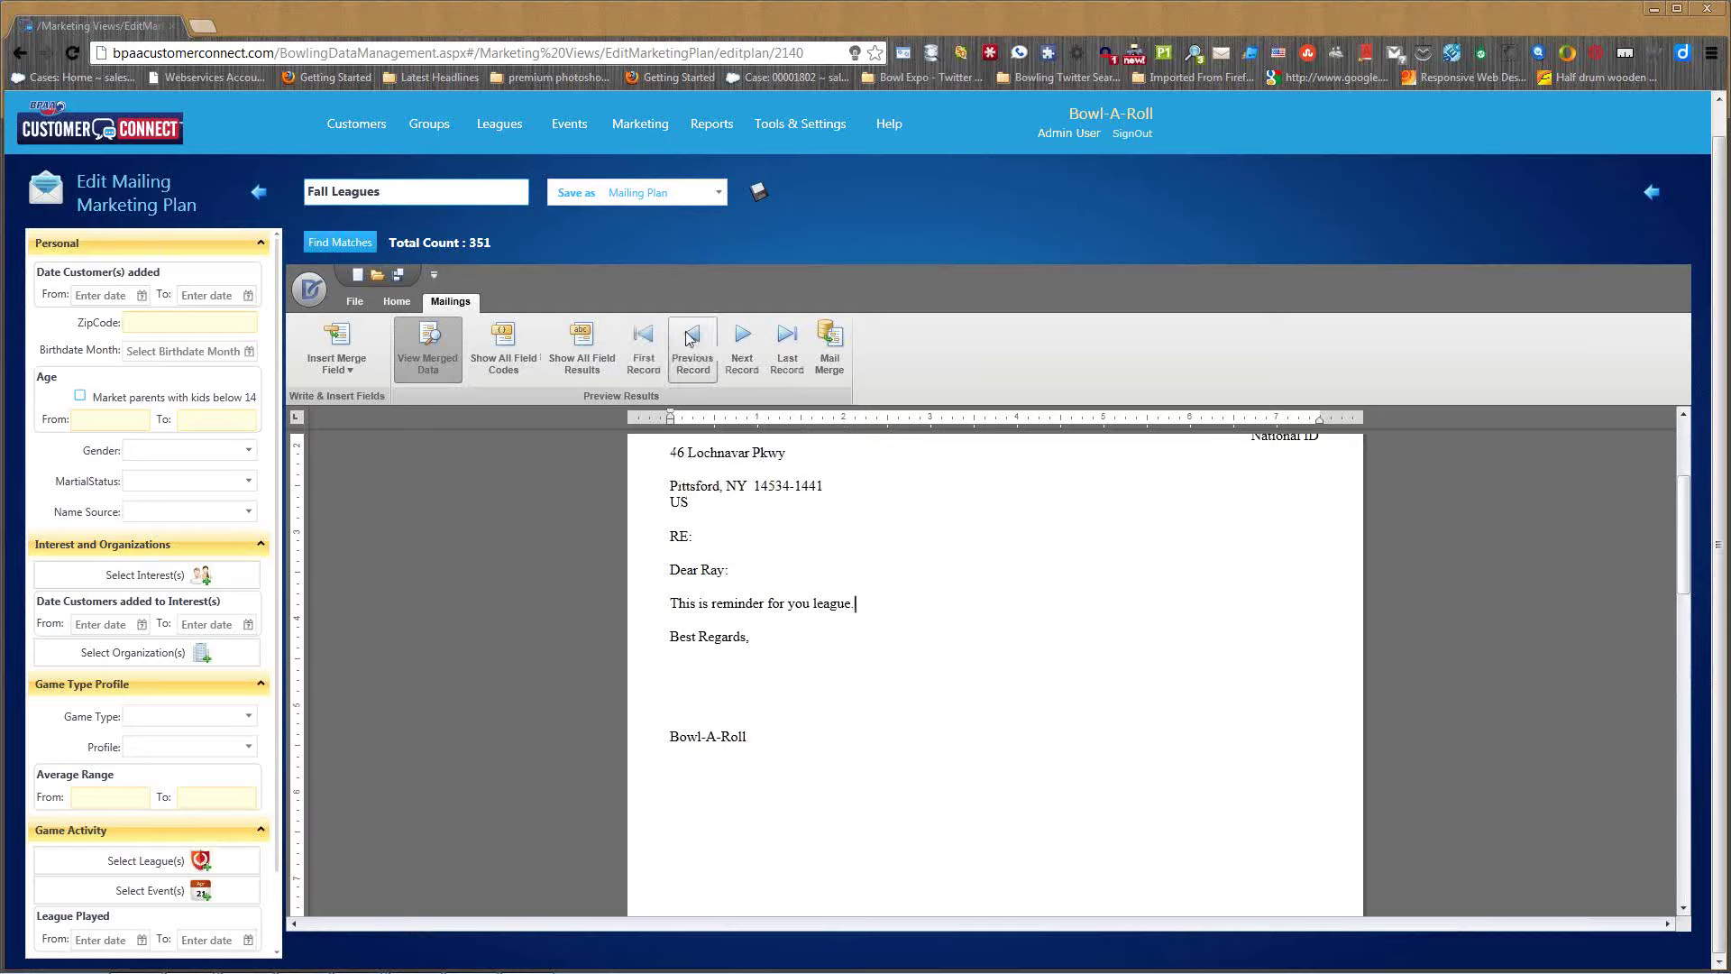
left_click(747, 340)
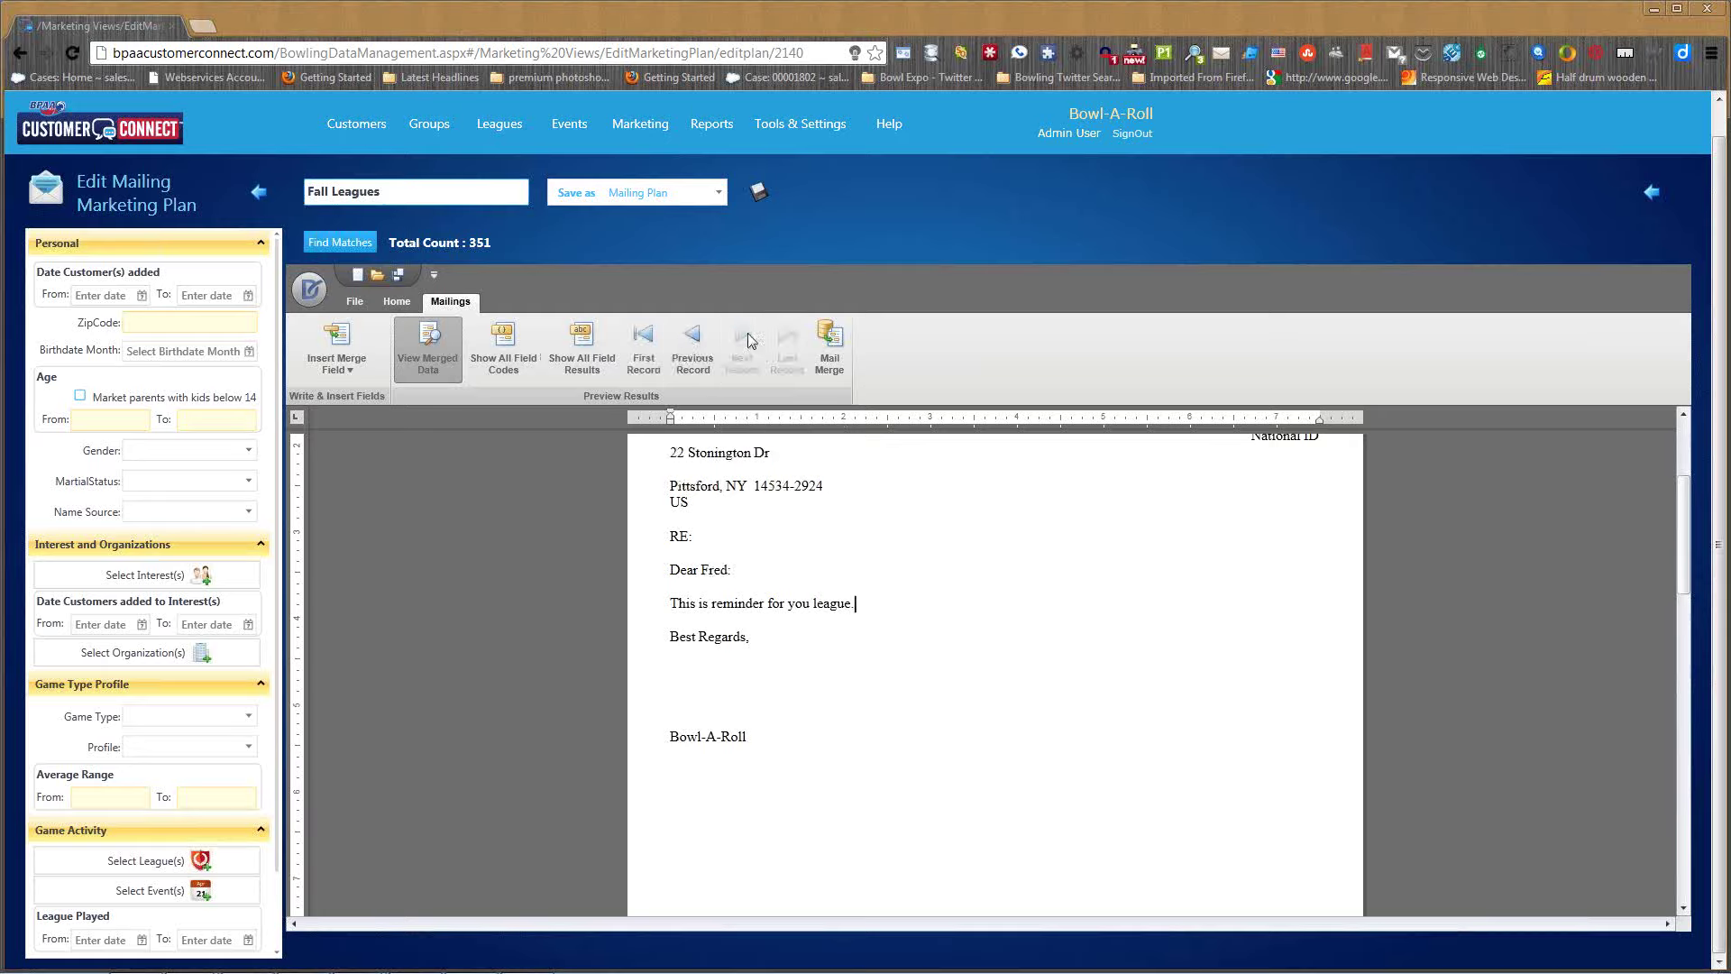
left_click(693, 338)
left_click(653, 338)
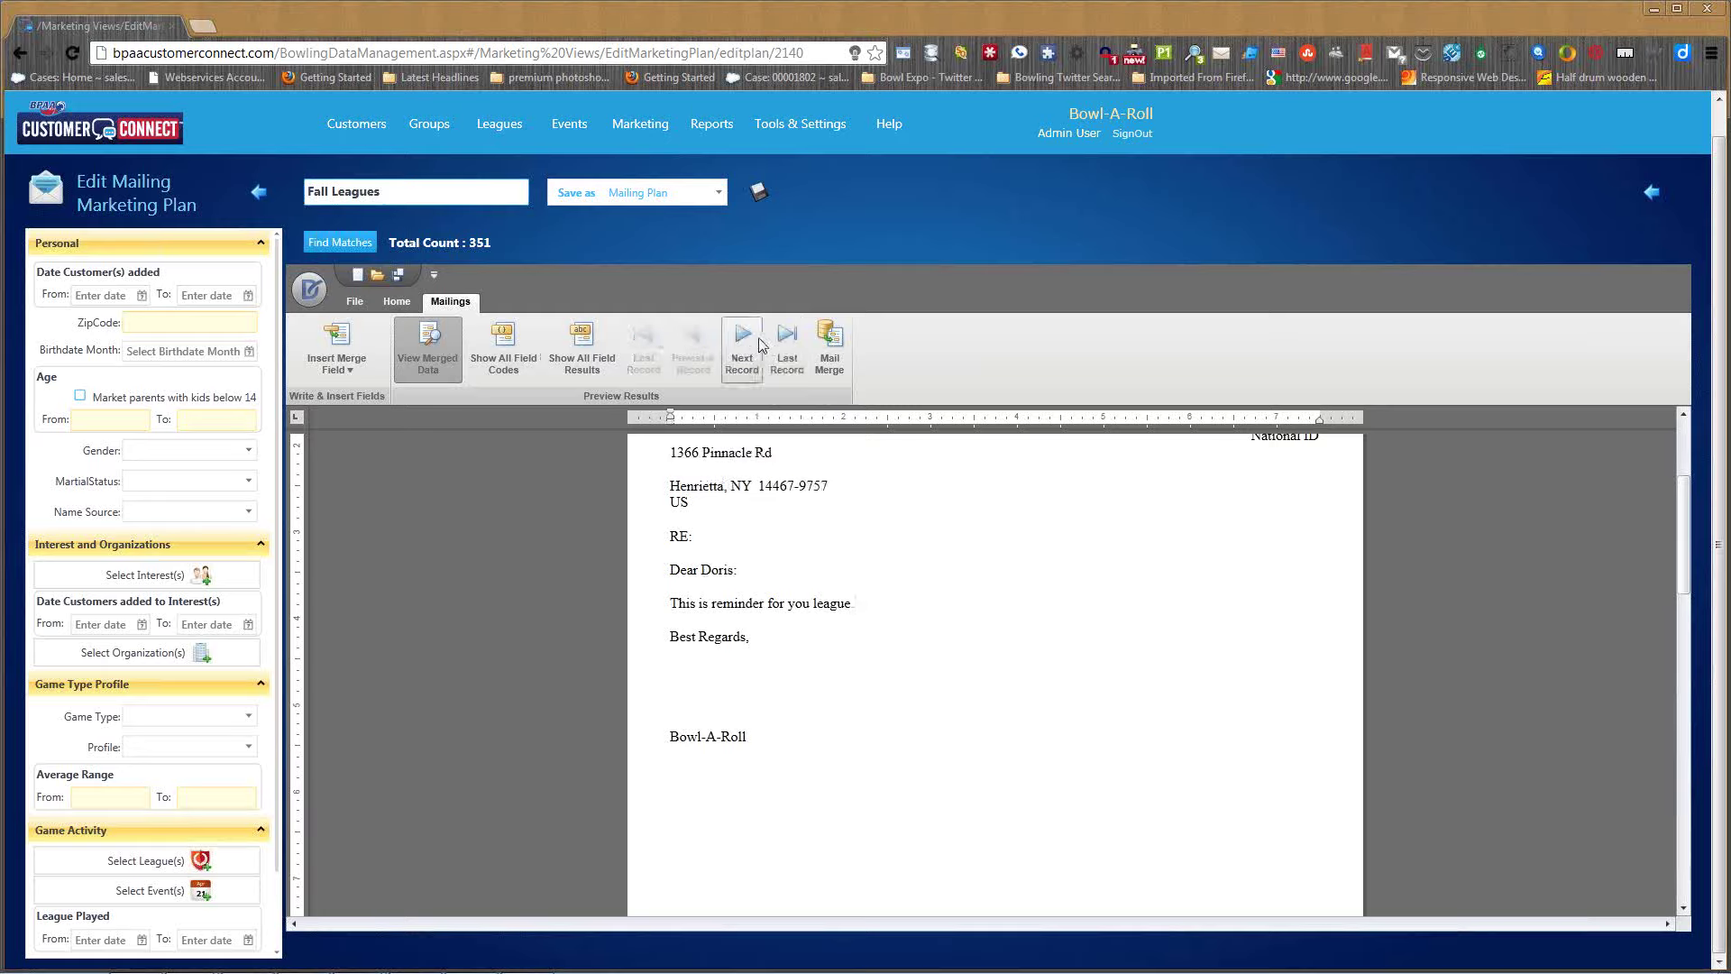
- Step forward through twelve merged recipient letters one by one
left_click(740, 343)
left_click(739, 344)
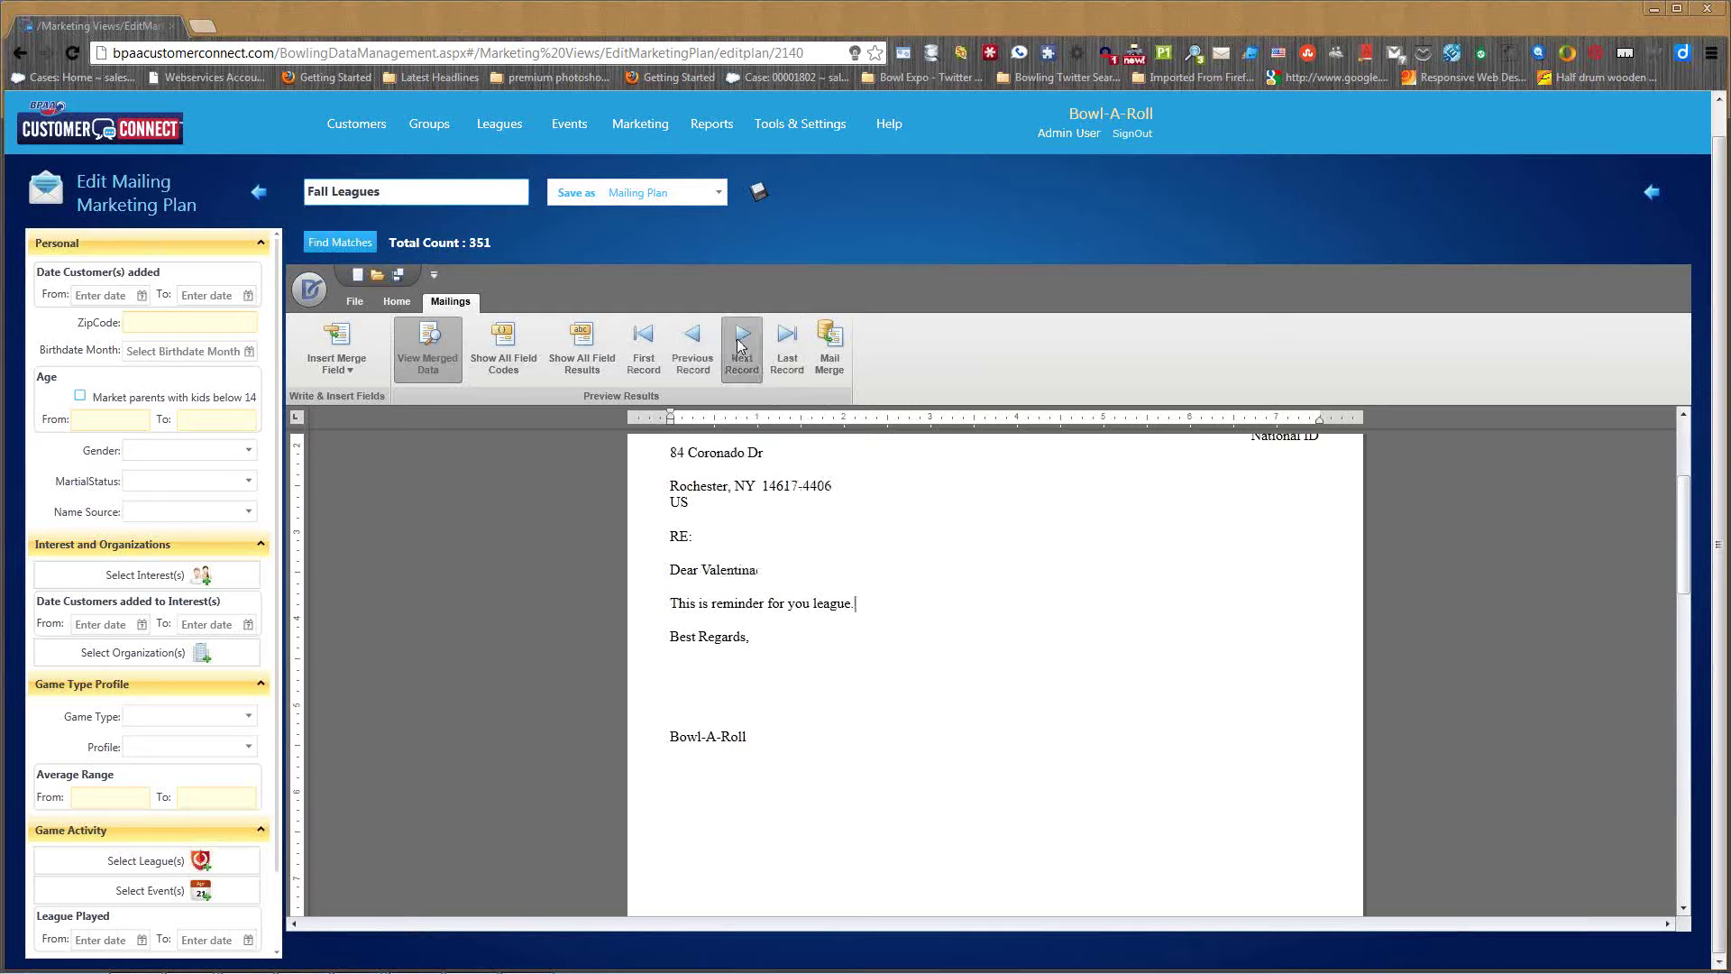
left_click(740, 344)
left_click(740, 343)
left_click(740, 344)
left_click(739, 343)
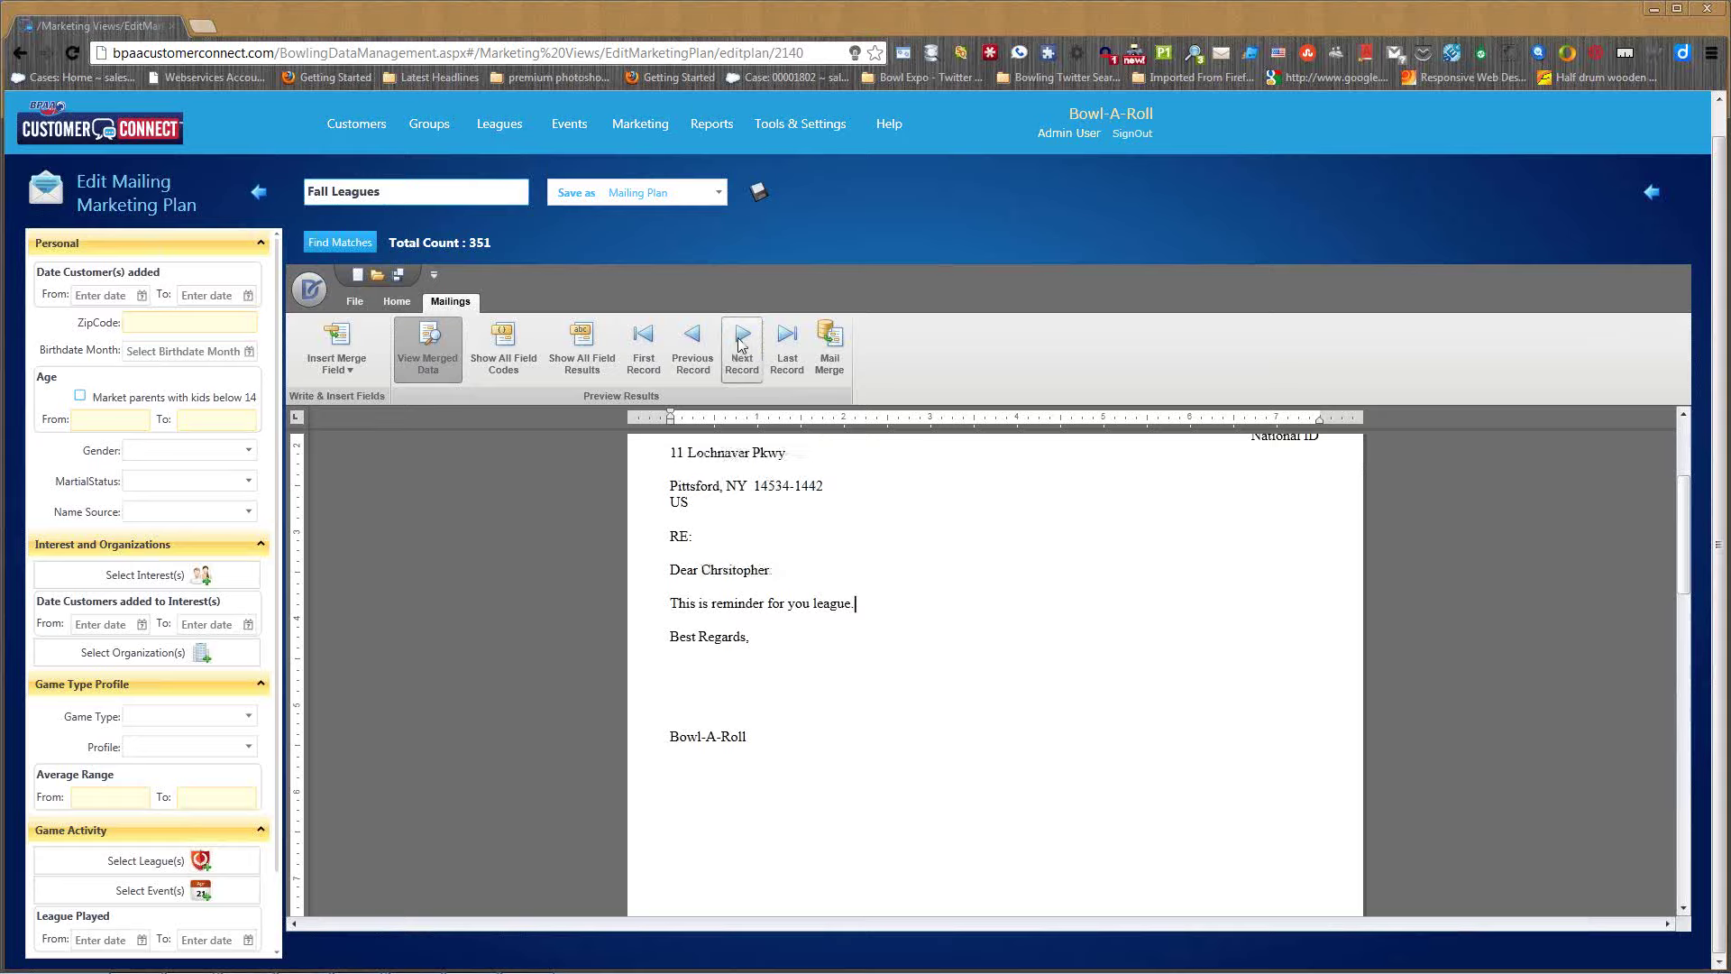
left_click(740, 344)
left_click(740, 344)
left_click(740, 344)
left_click(739, 344)
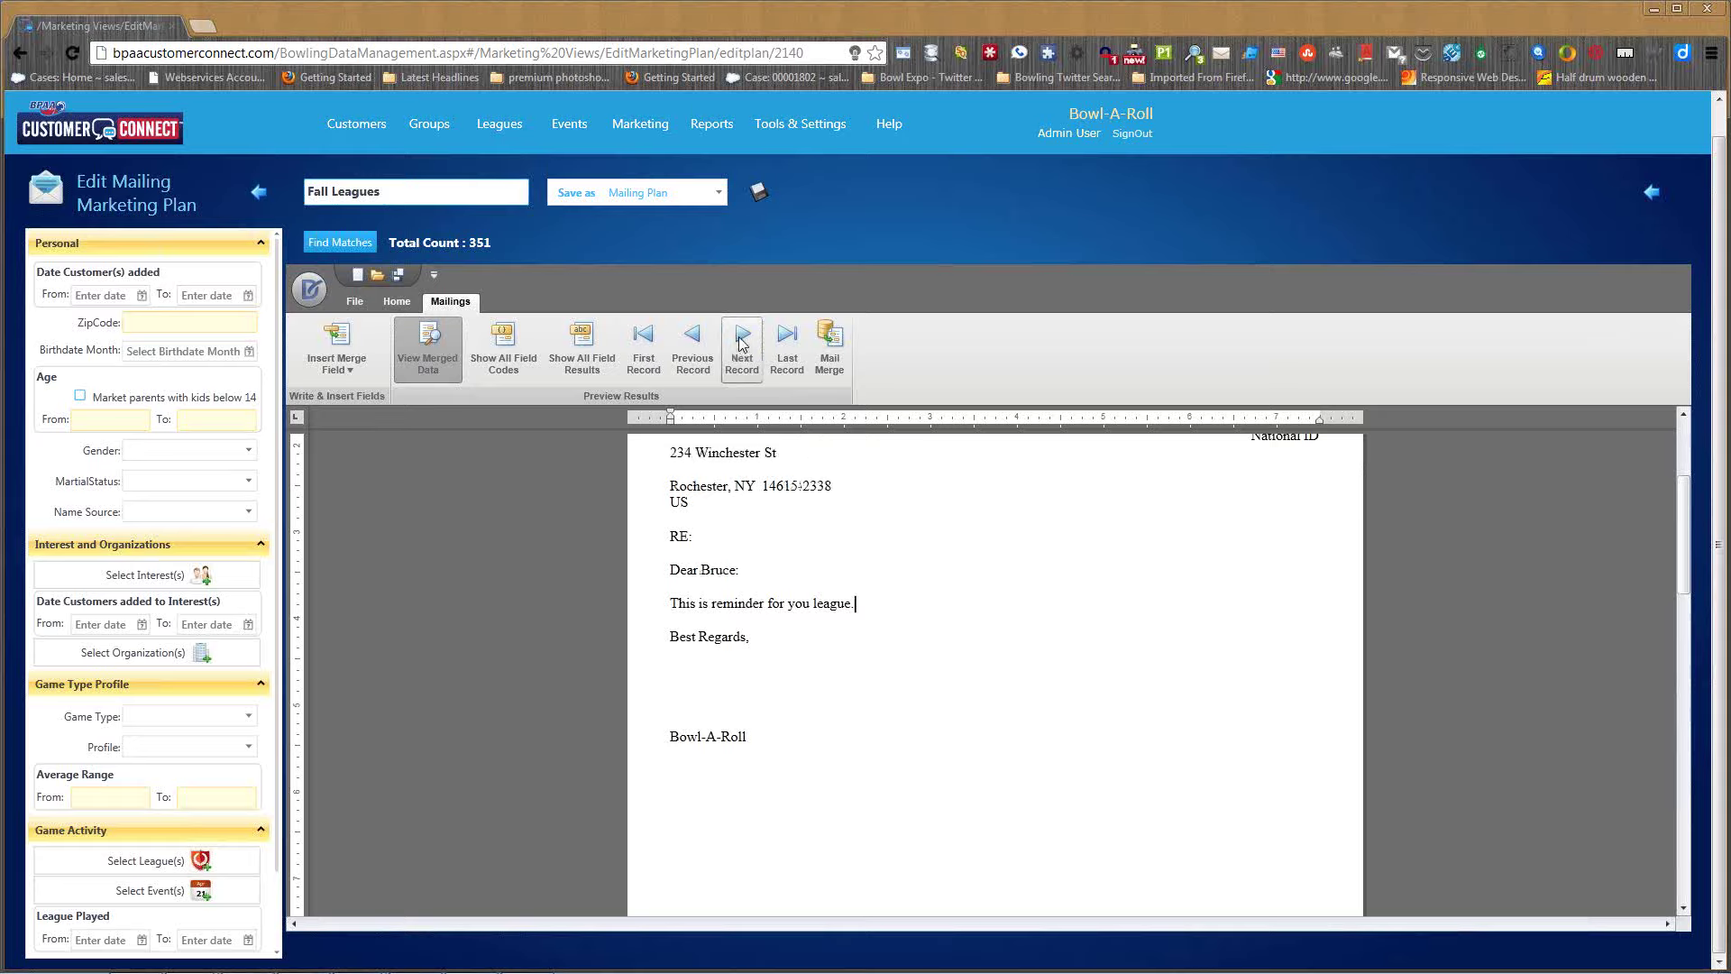
left_click(739, 344)
left_click(740, 344)
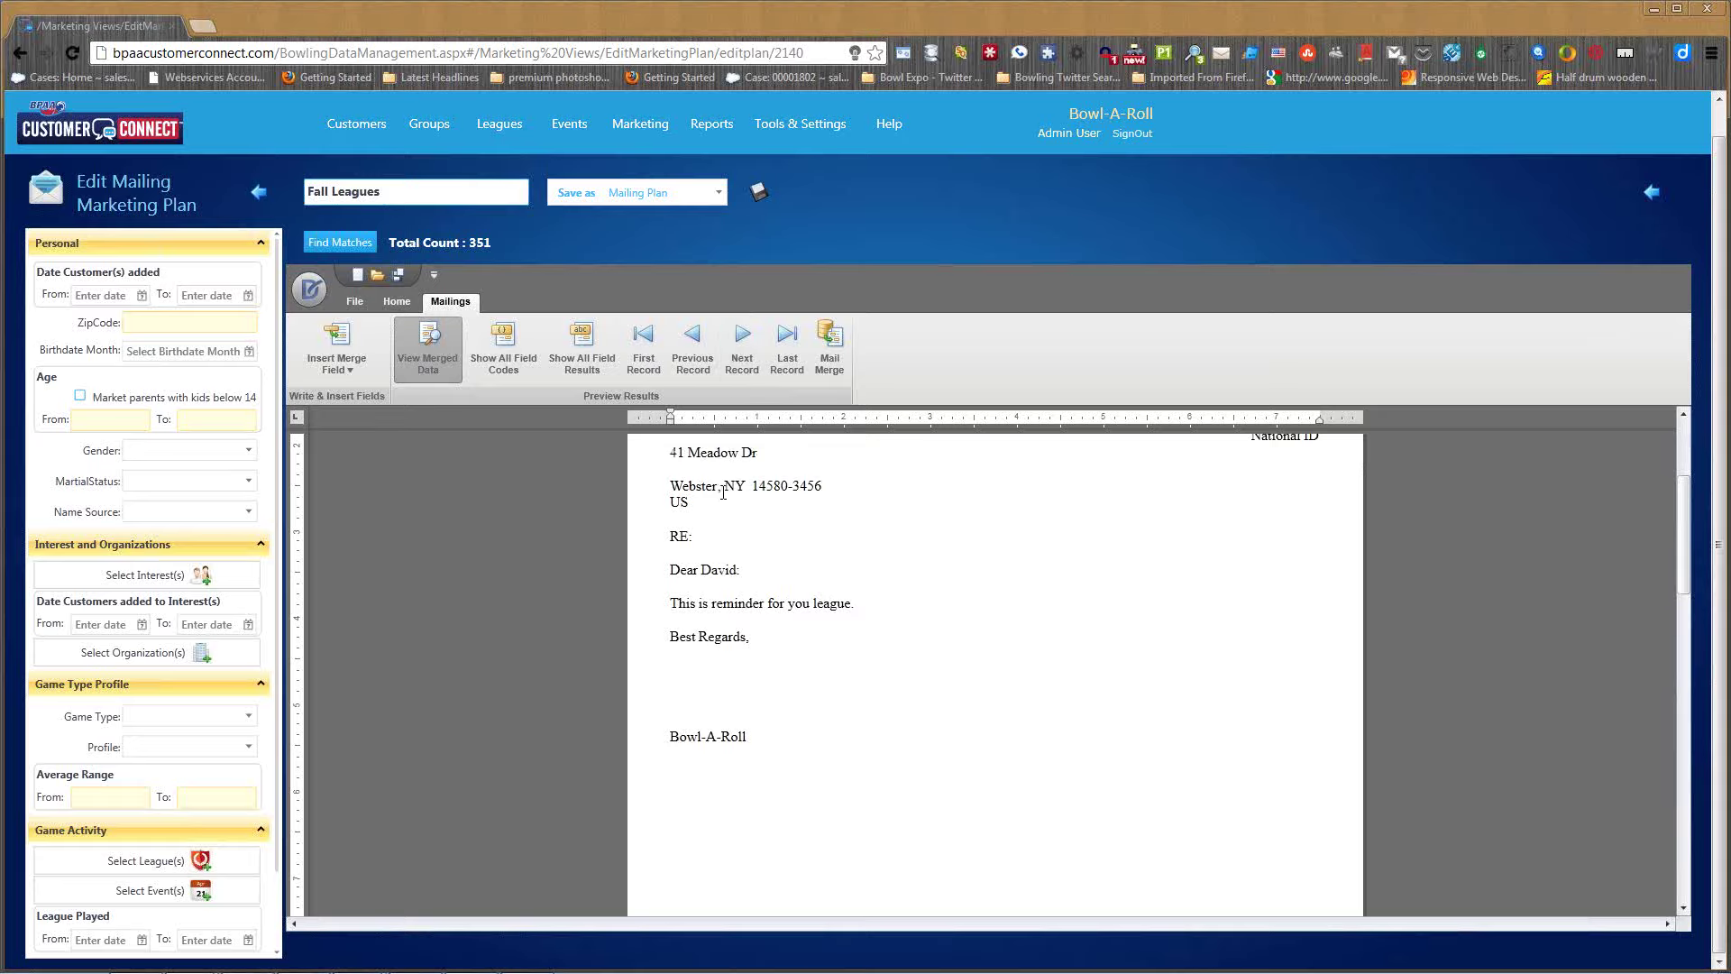
- Start a new Fall Leagues mail merge using the Default Avery5160 label template
left_click(259, 194)
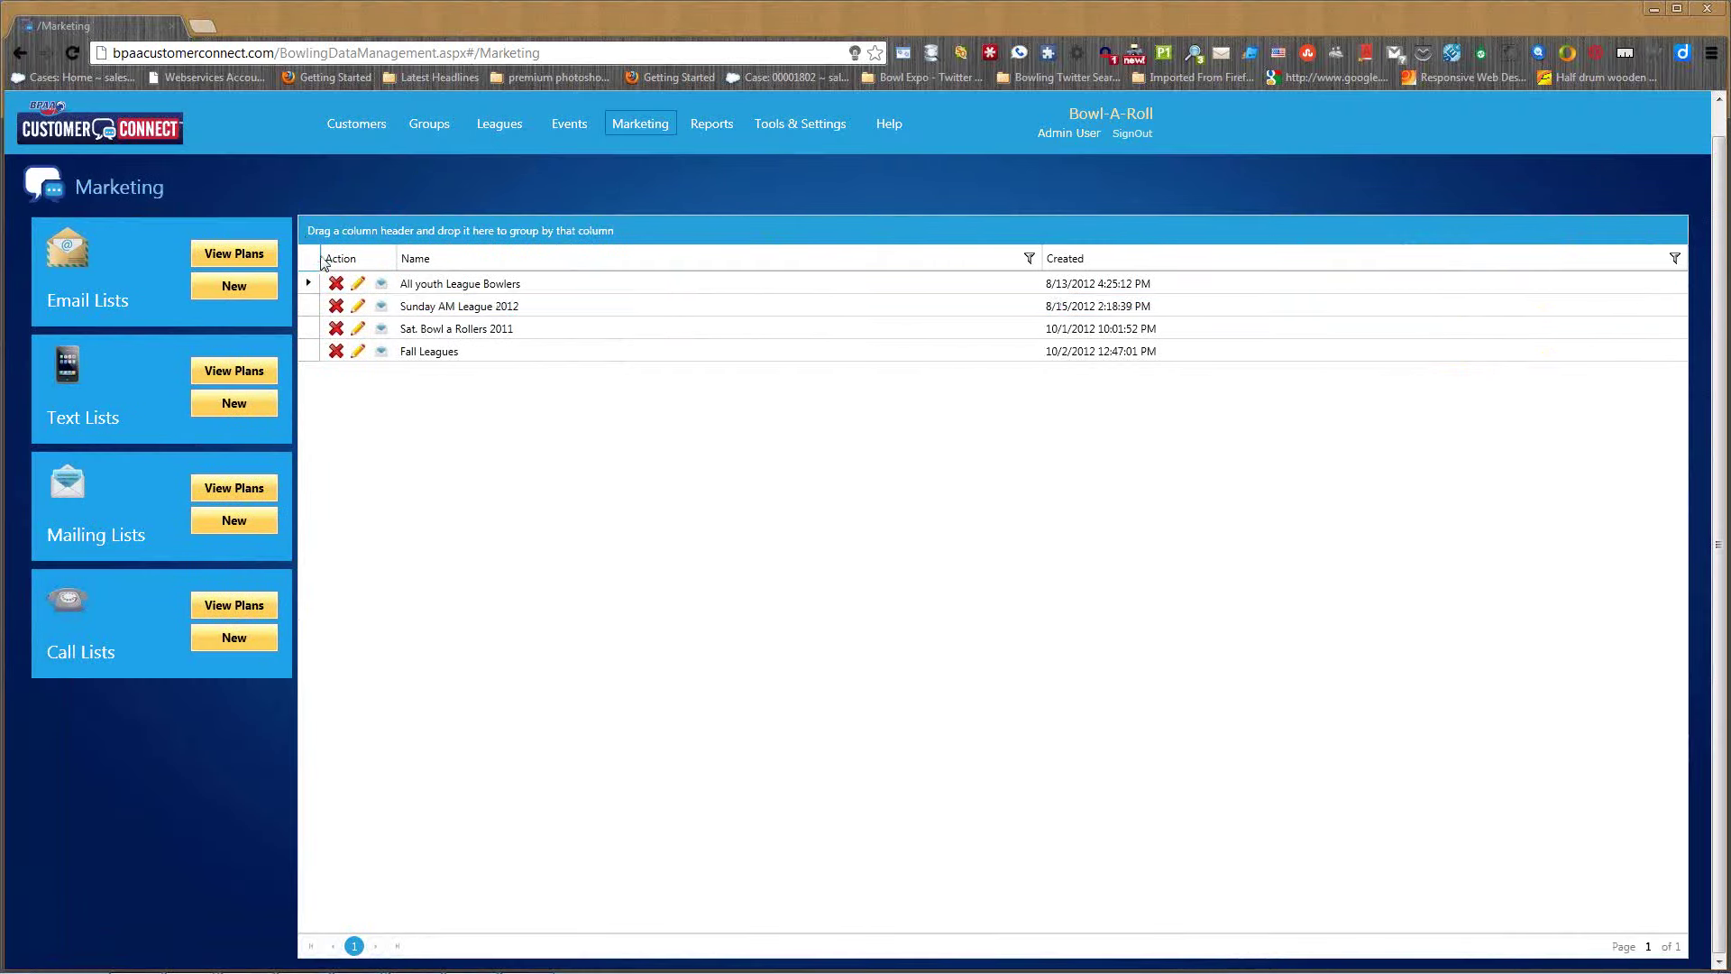
left_click(384, 351)
left_click(600, 380)
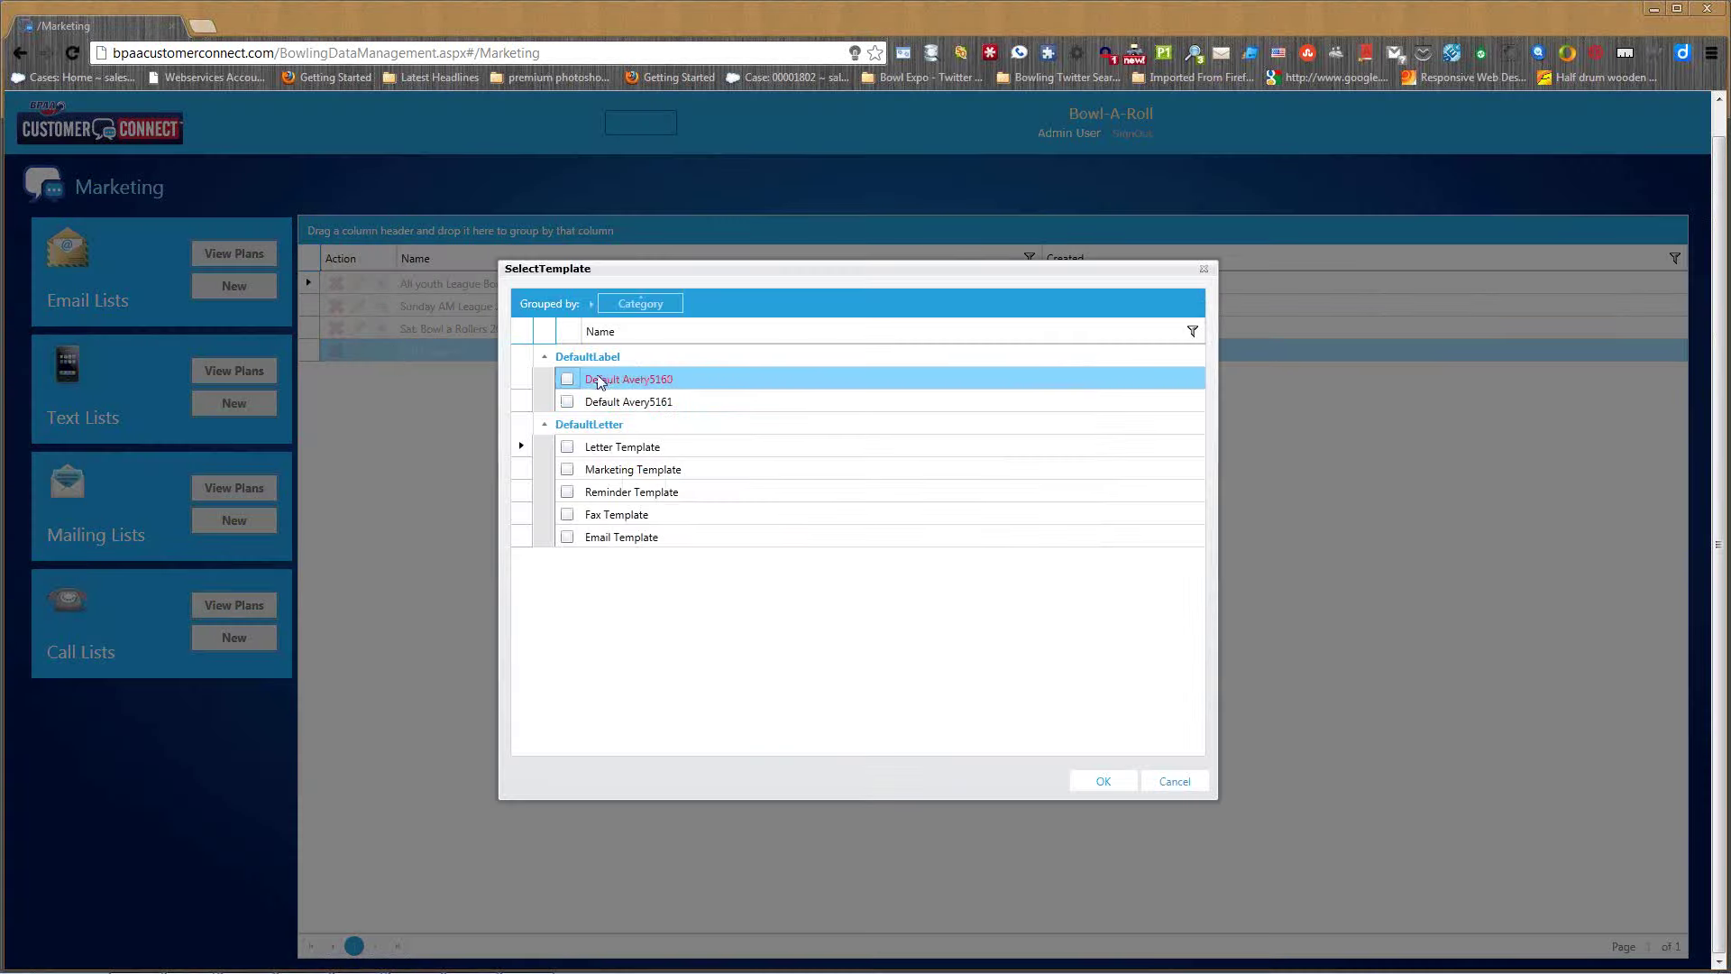
left_click(623, 402)
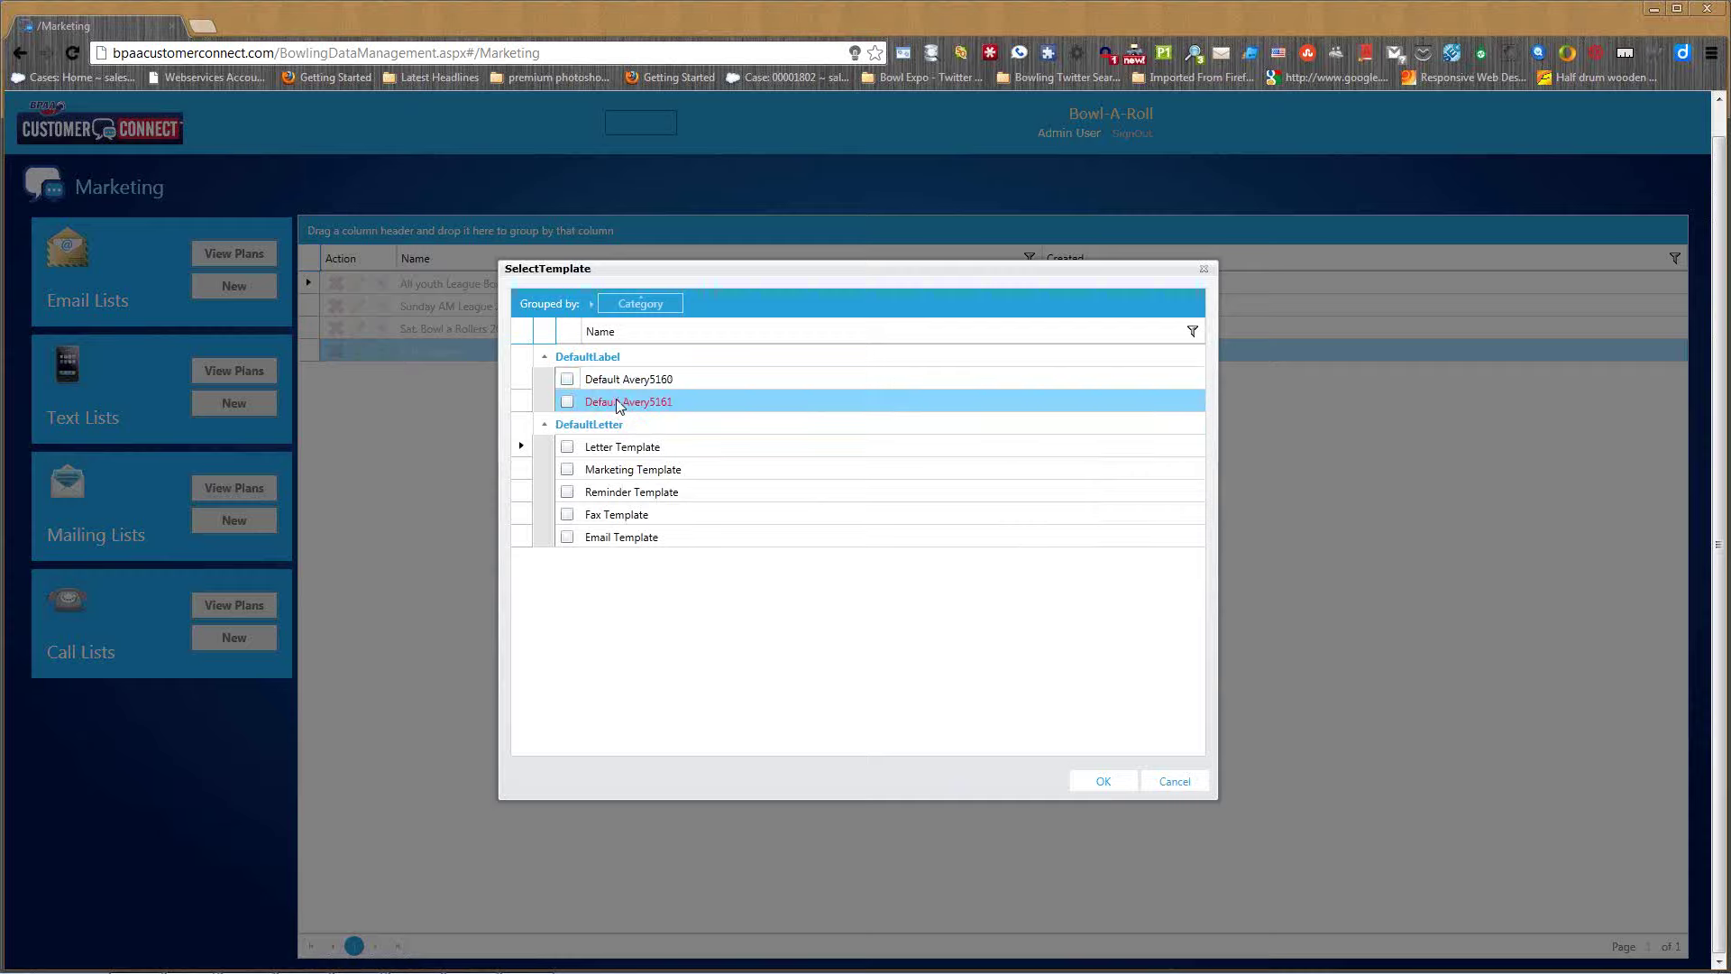
left_click(567, 379)
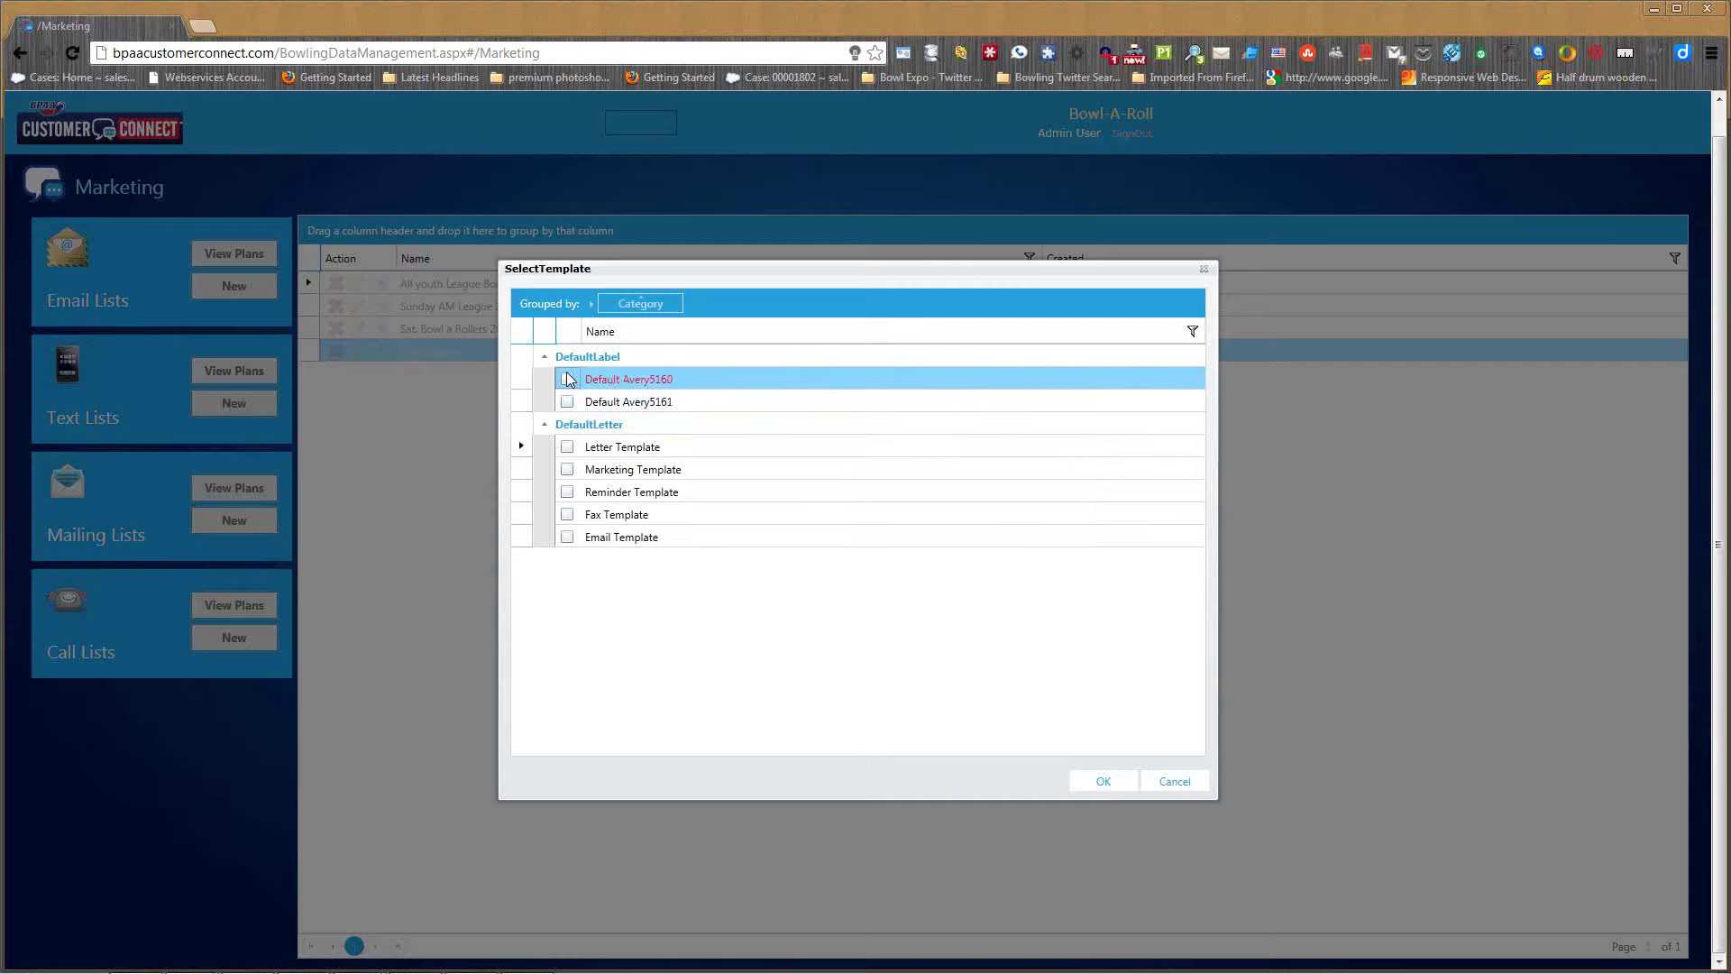
- Generate the Avery5160 label preview for Fall Leagues: 351 records over 12 pages
left_click(1103, 783)
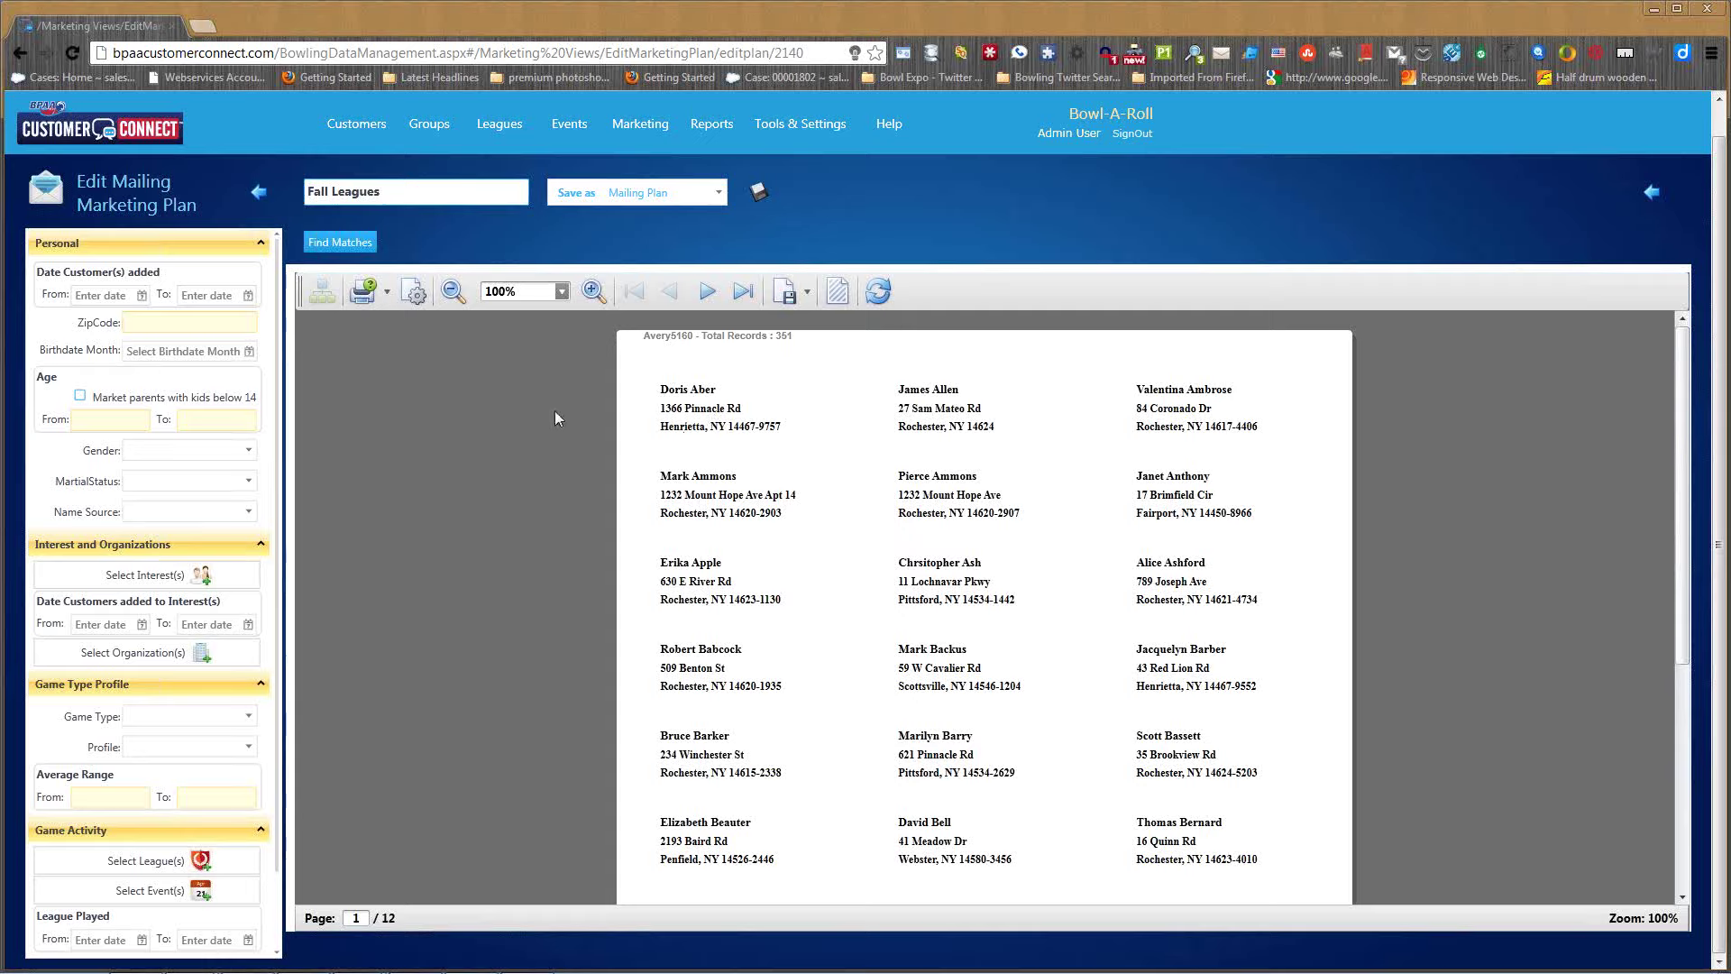
left_click(389, 291)
left_click(146, 859)
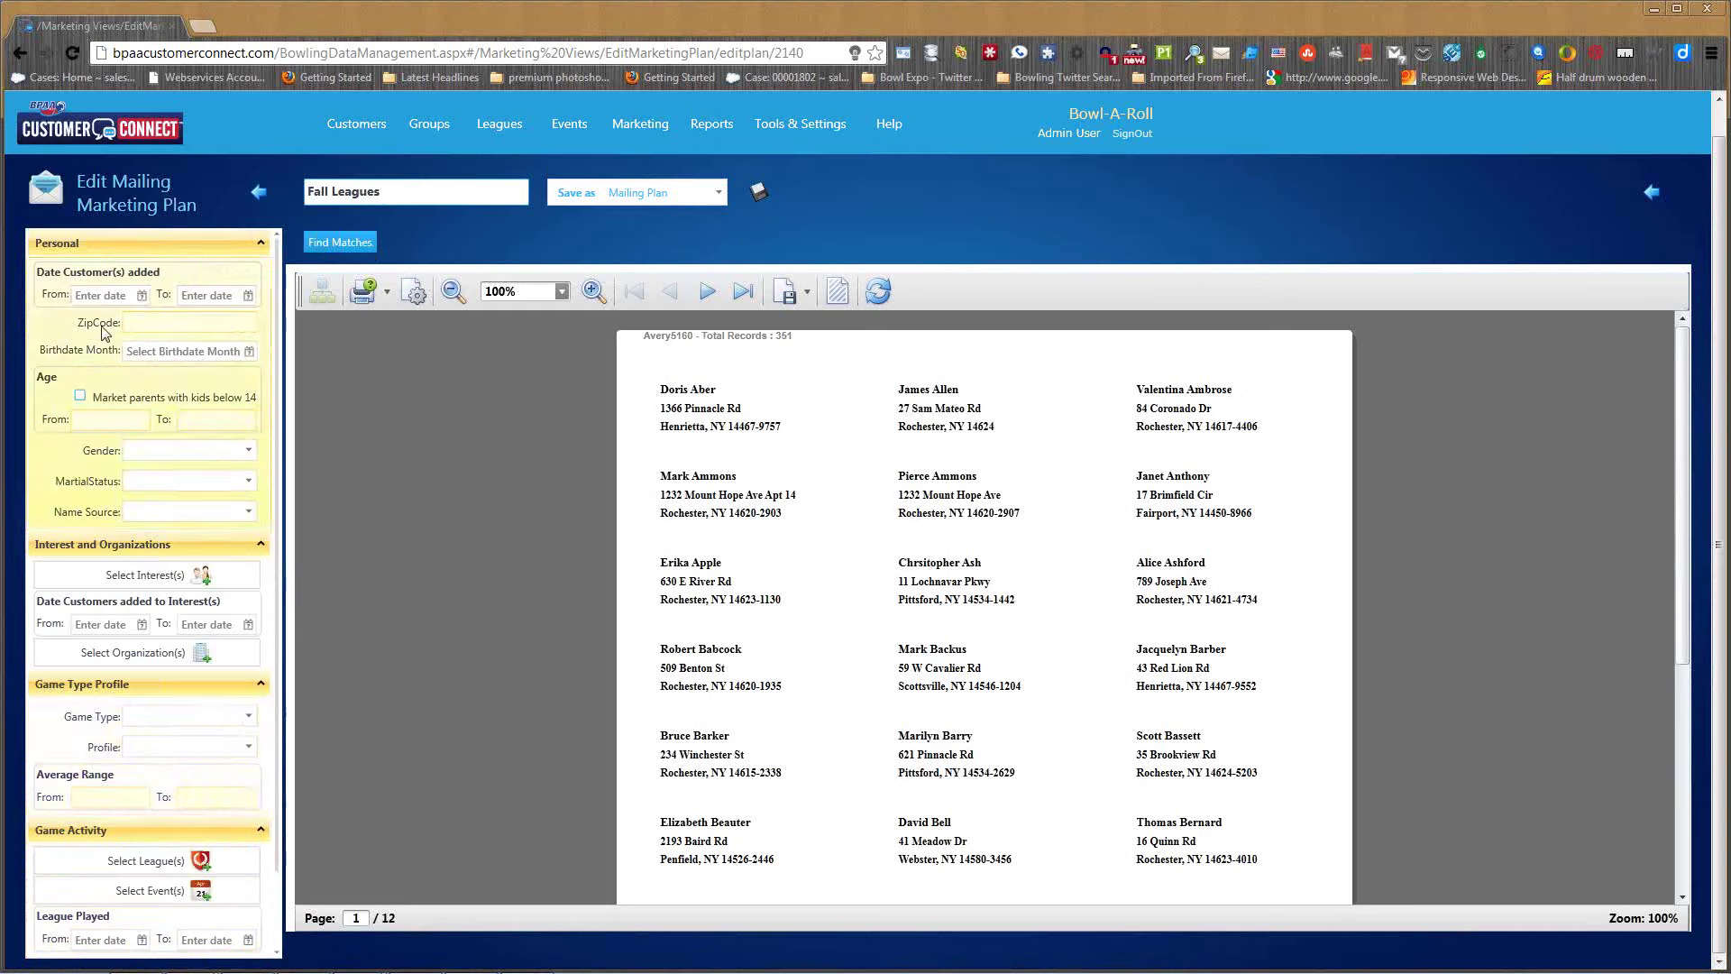
- Filter the Fall Leagues plan to Male customers (247 records) and save it
left_click(233, 451)
left_click(132, 517)
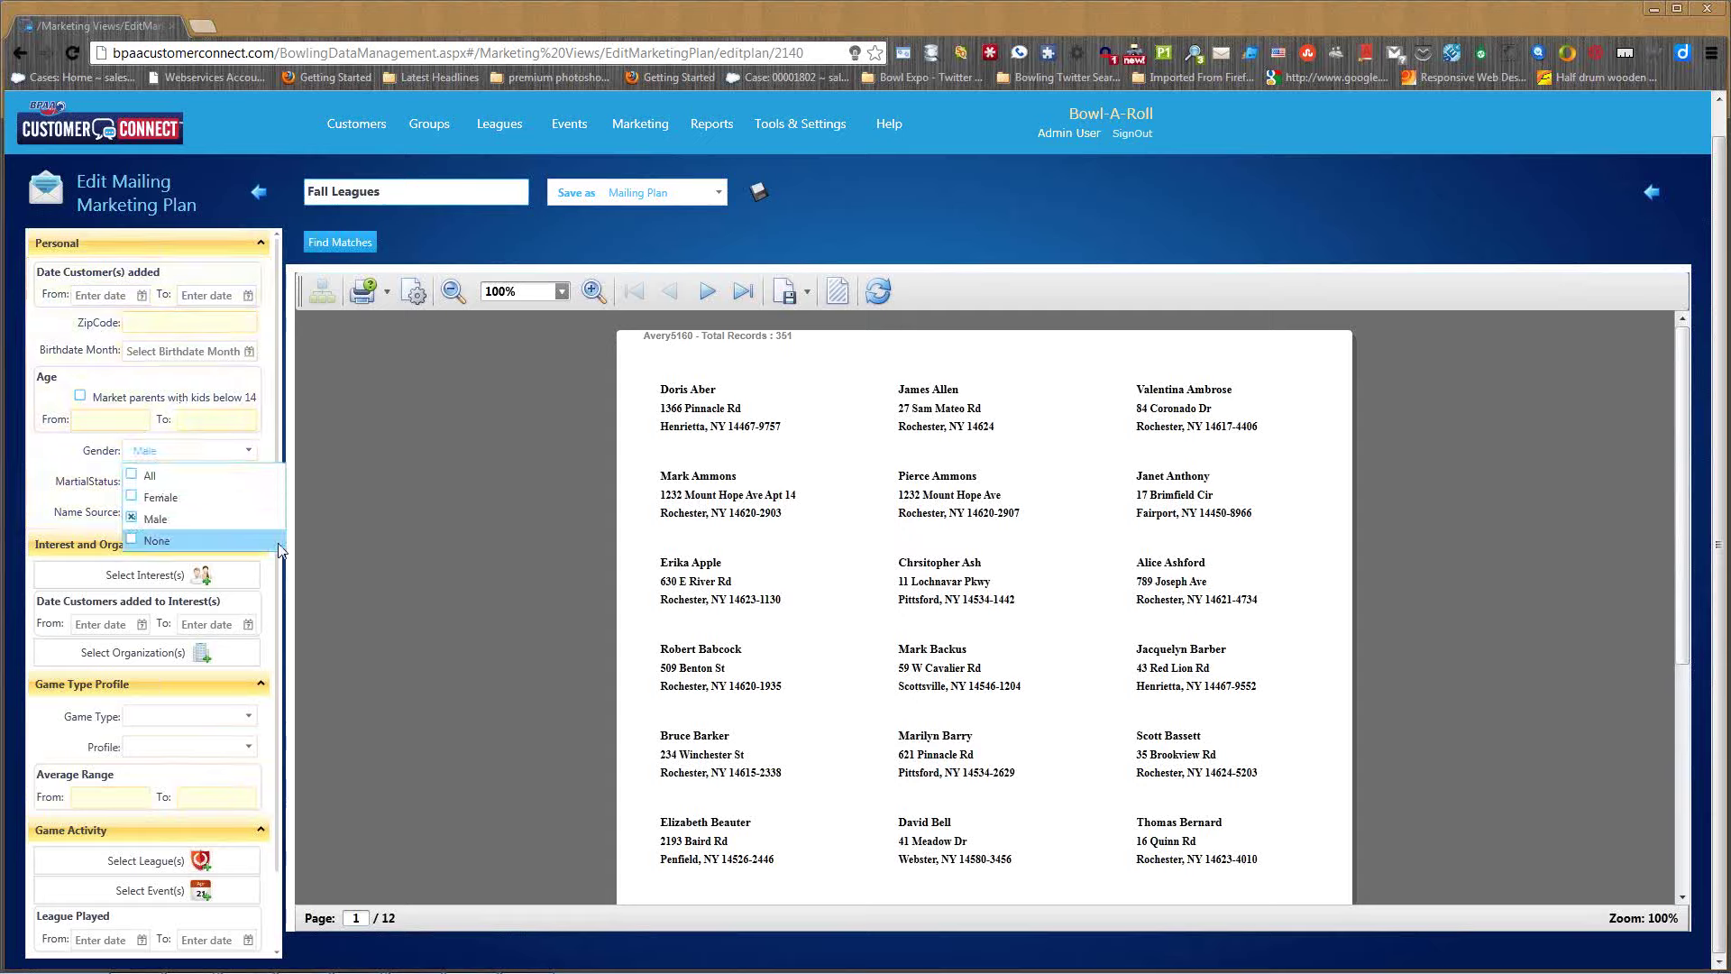
left_click(355, 521)
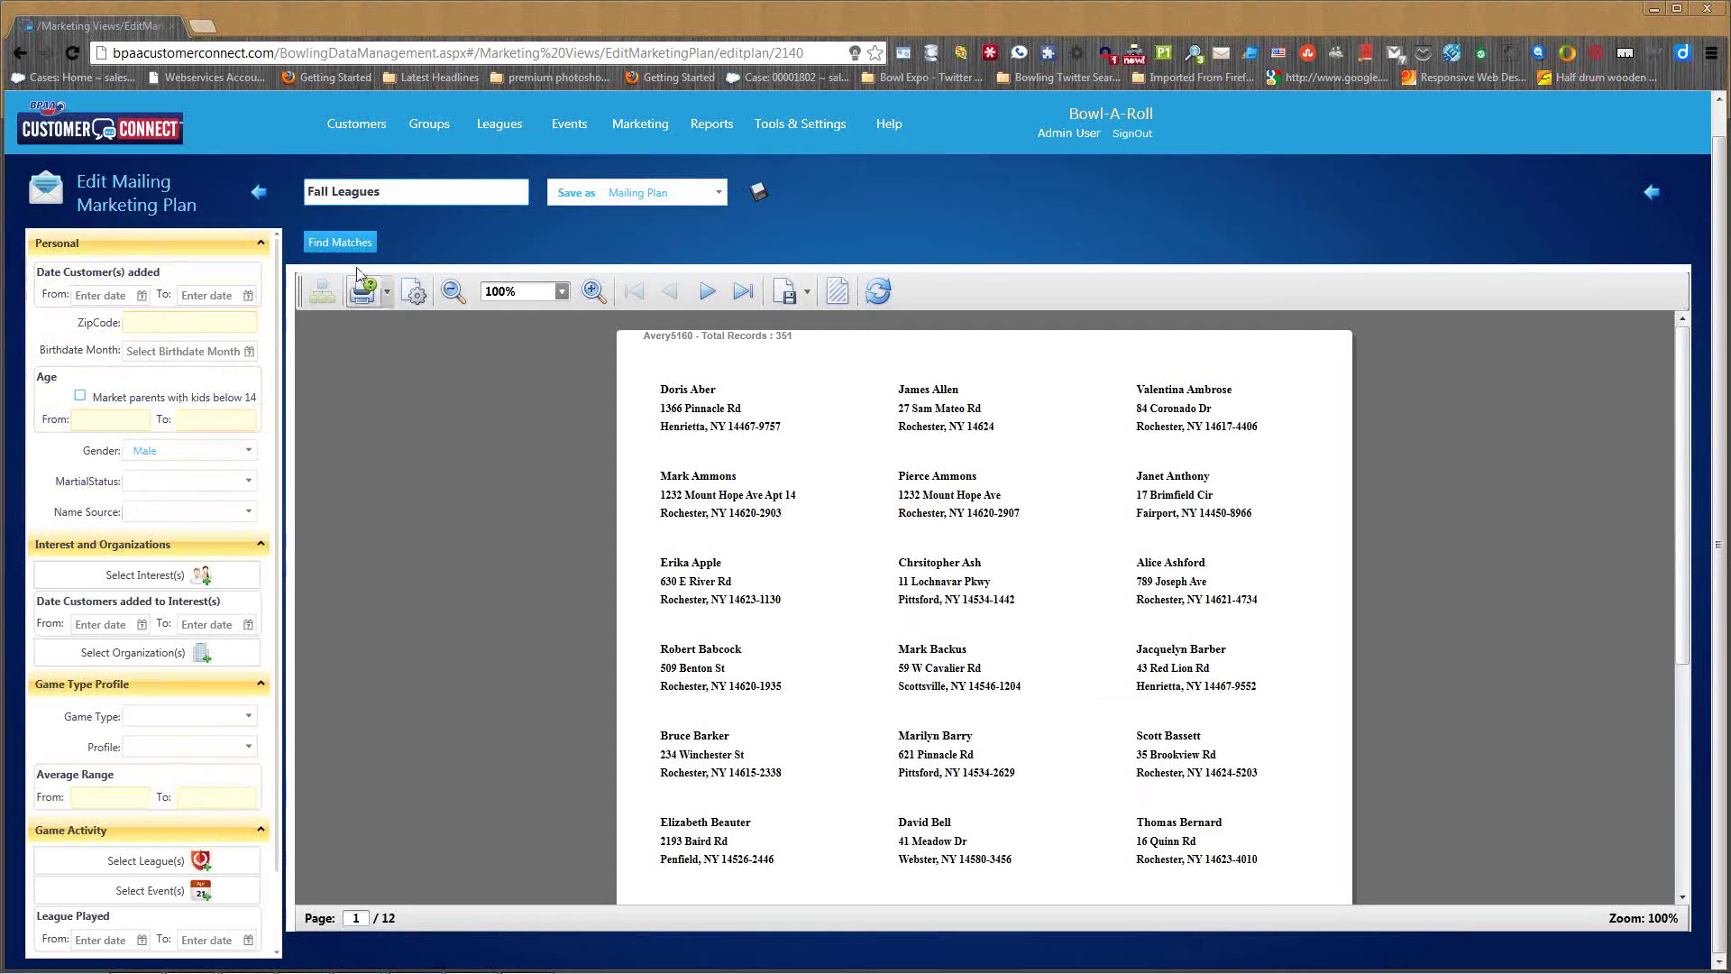
left_click(340, 243)
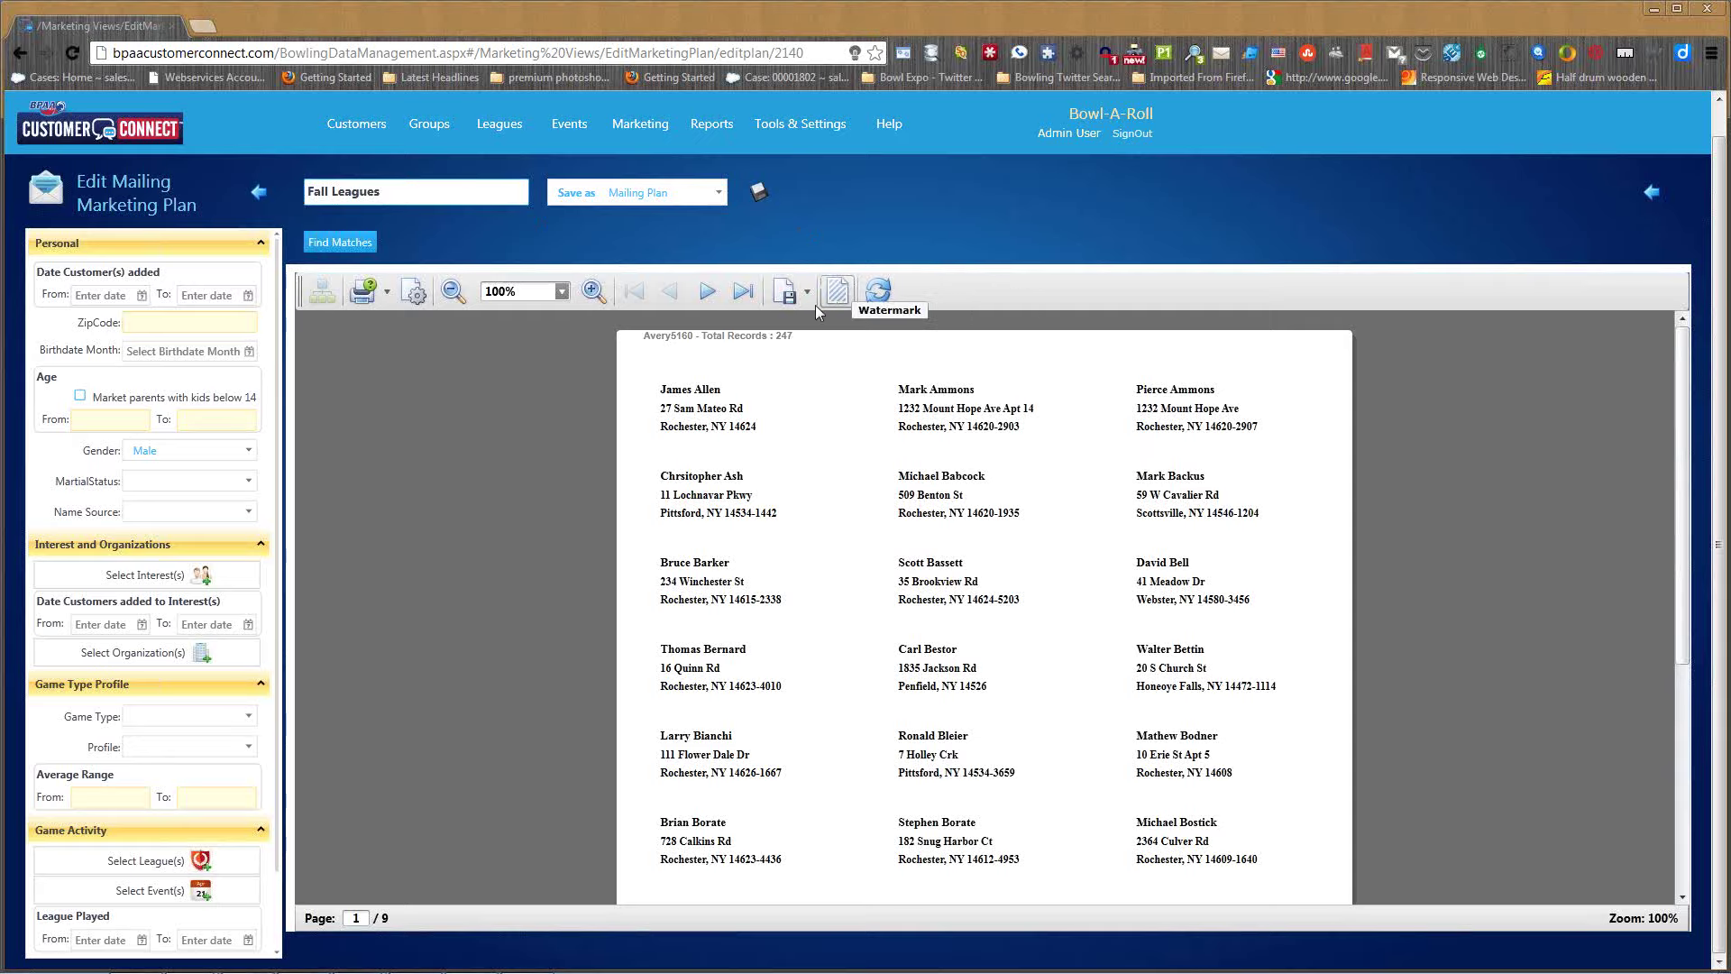
left_click(760, 195)
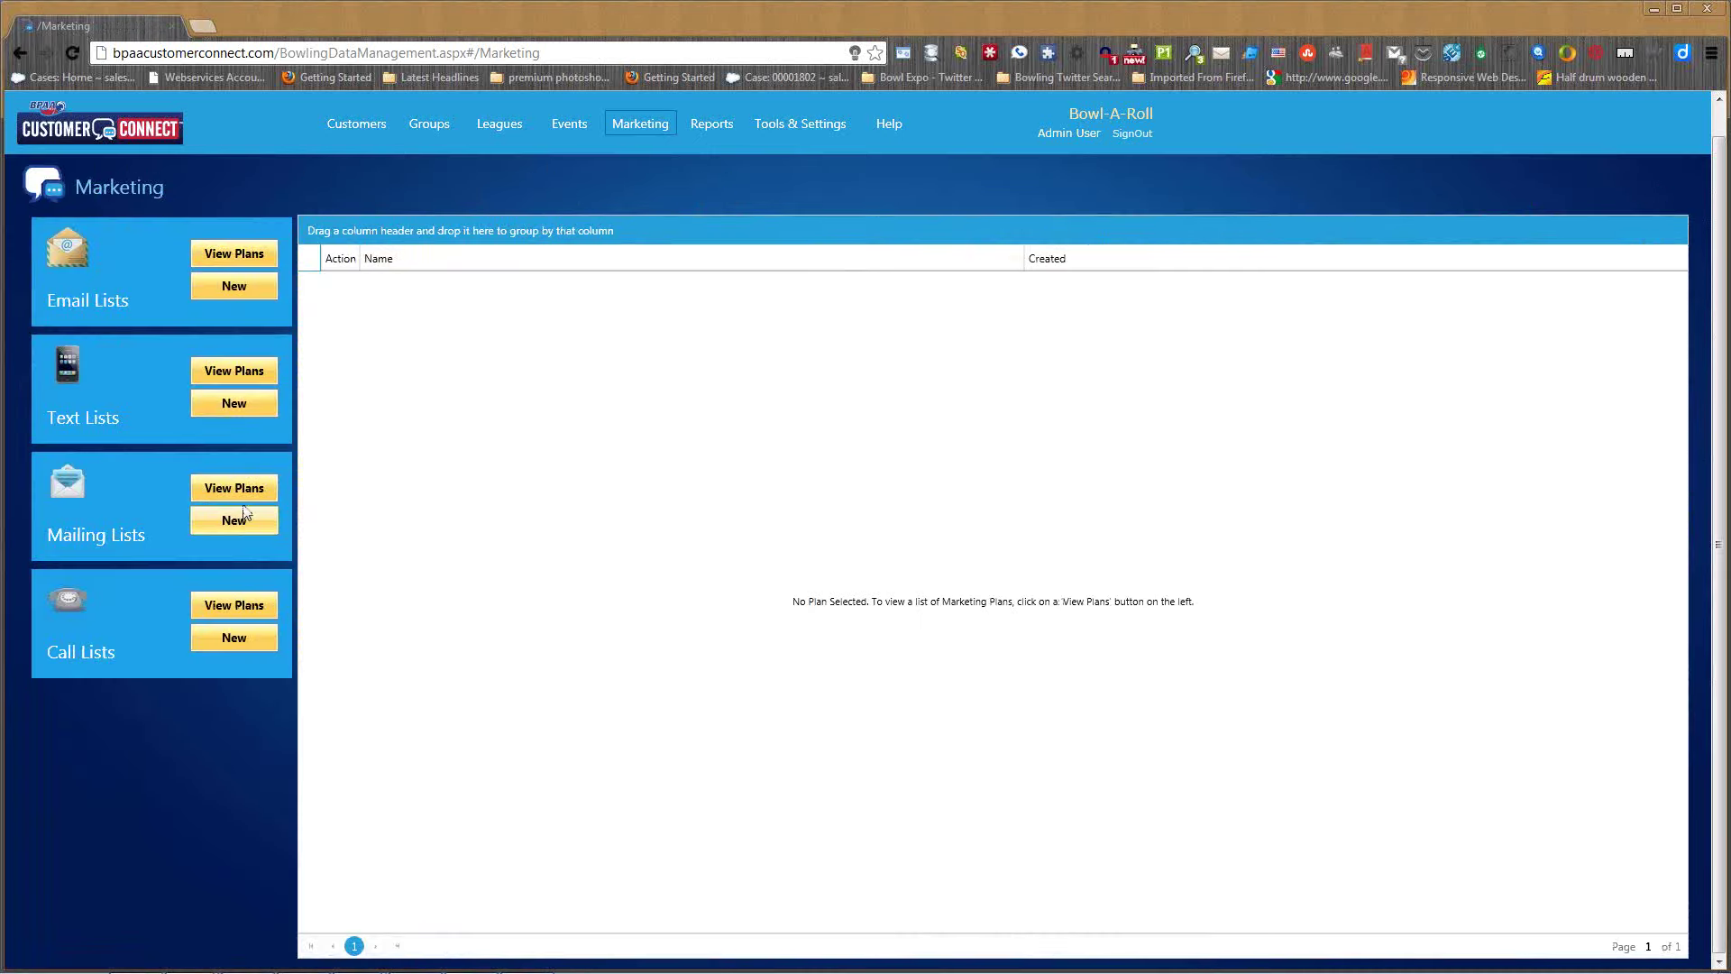
- Re-save the Fall Leagues mailing plan as an Email Plan and view the Email Plan list
left_click(234, 520)
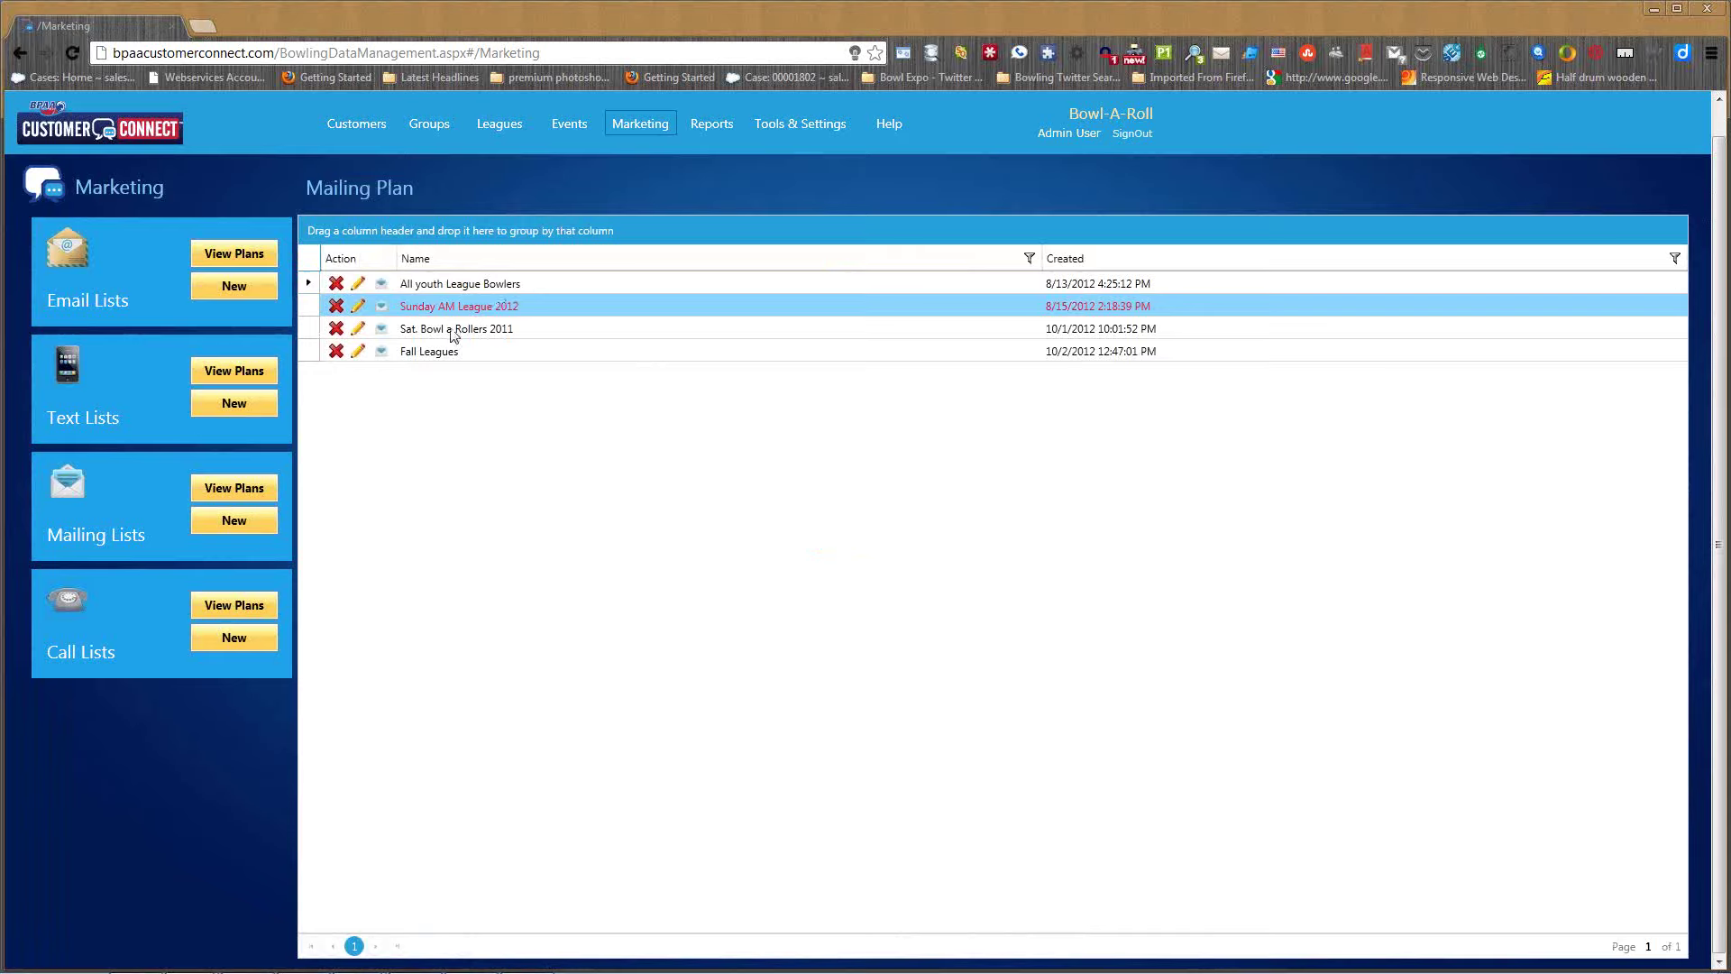
left_click(383, 356)
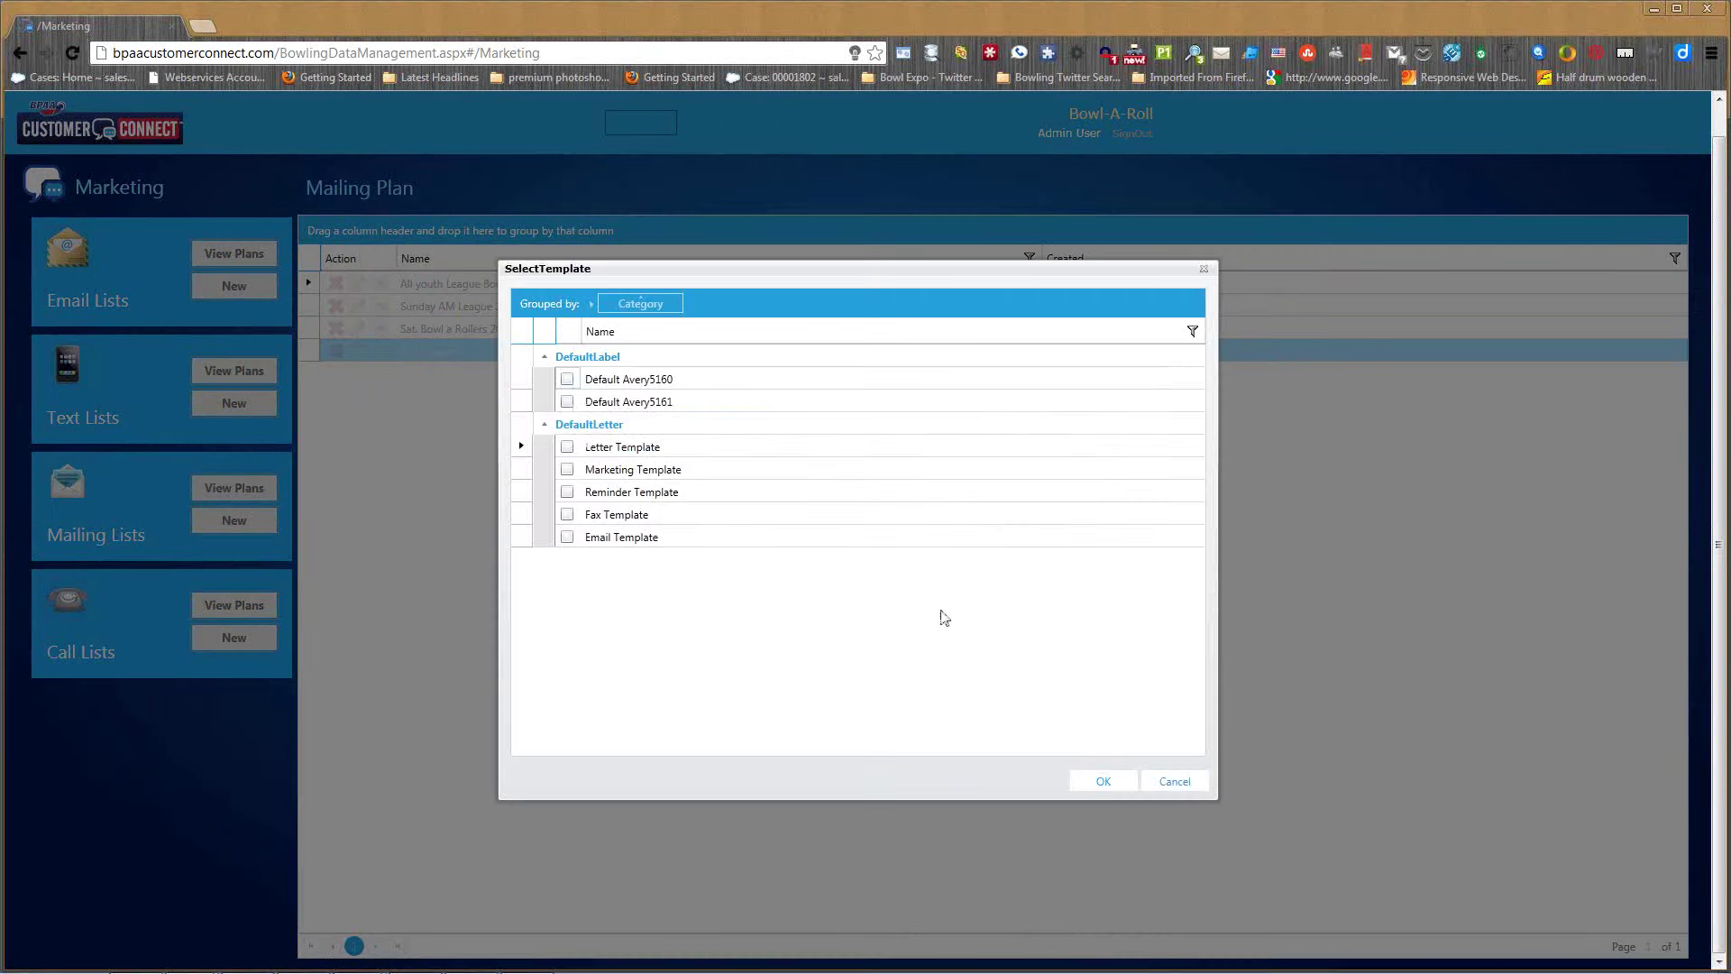
left_click(1103, 781)
left_click(358, 351)
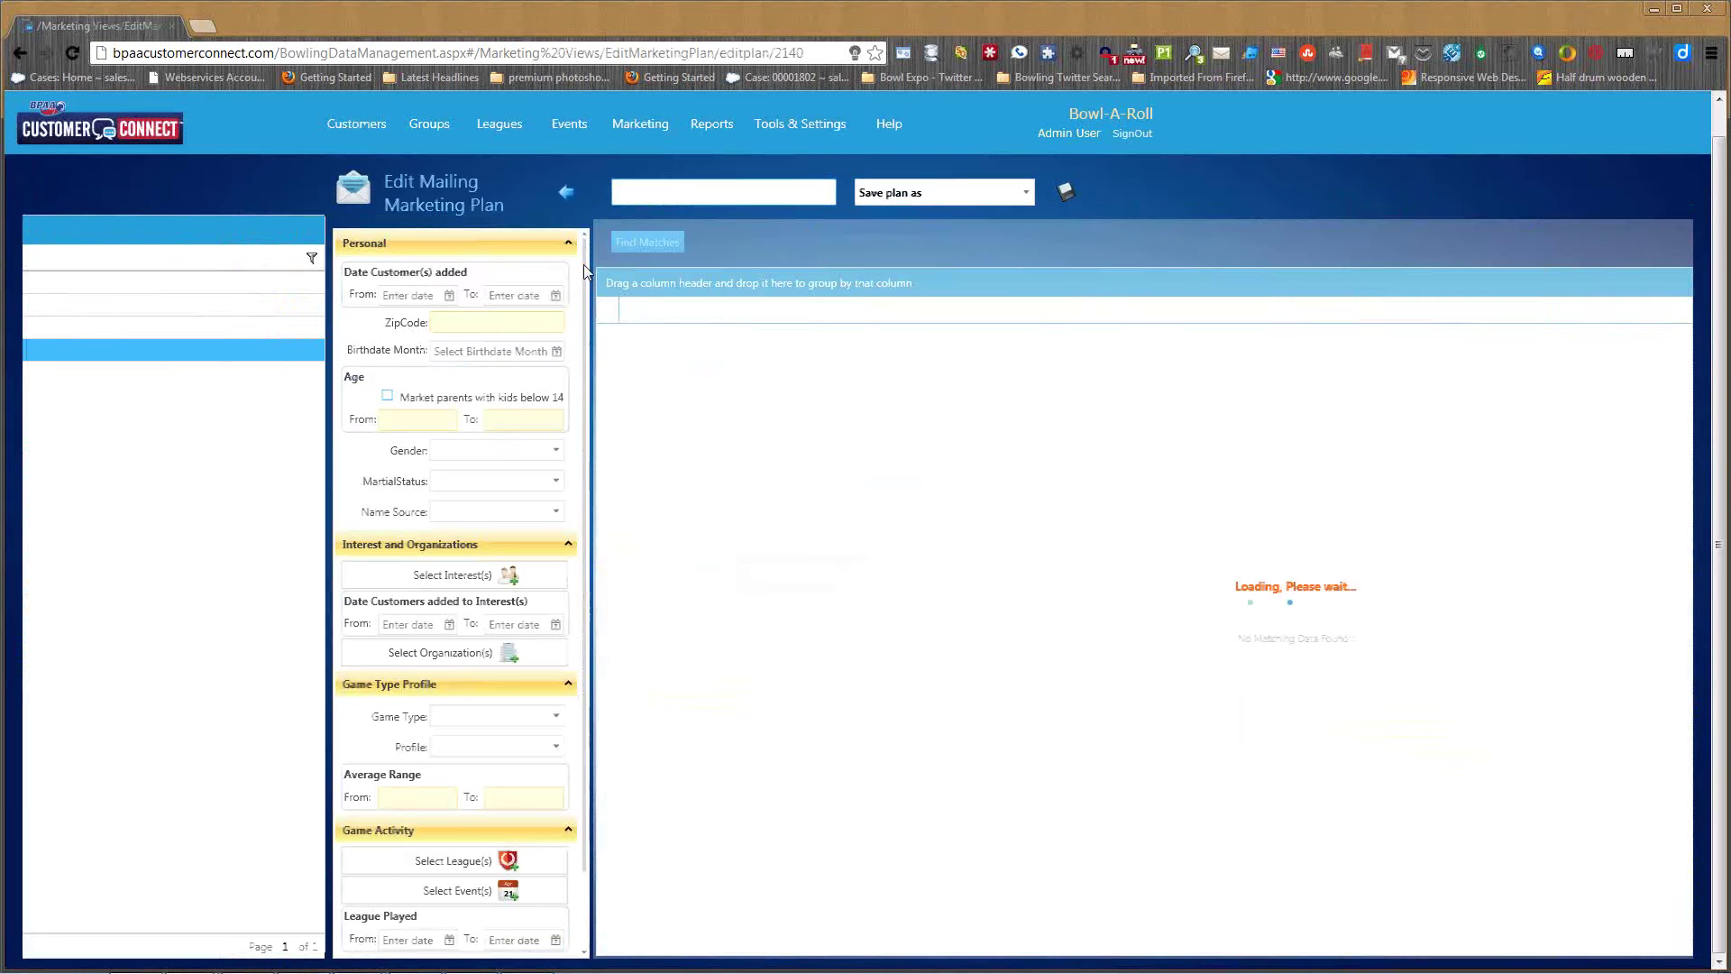
left_click(650, 193)
left_click(632, 242)
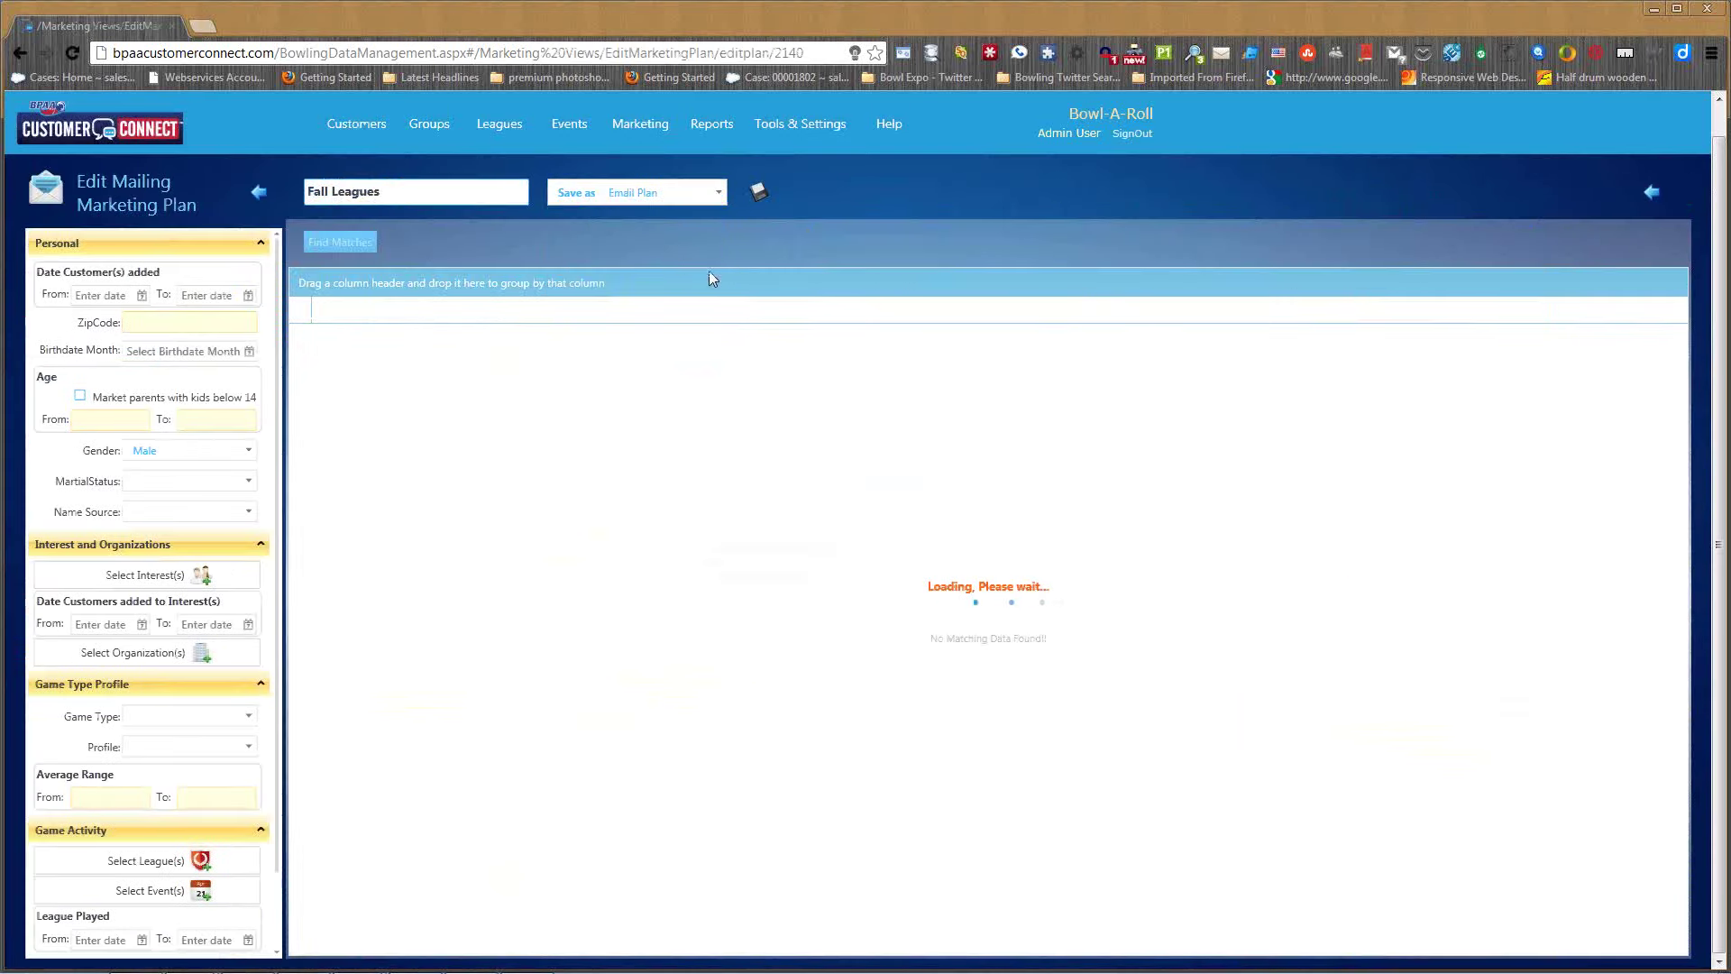
left_click(760, 195)
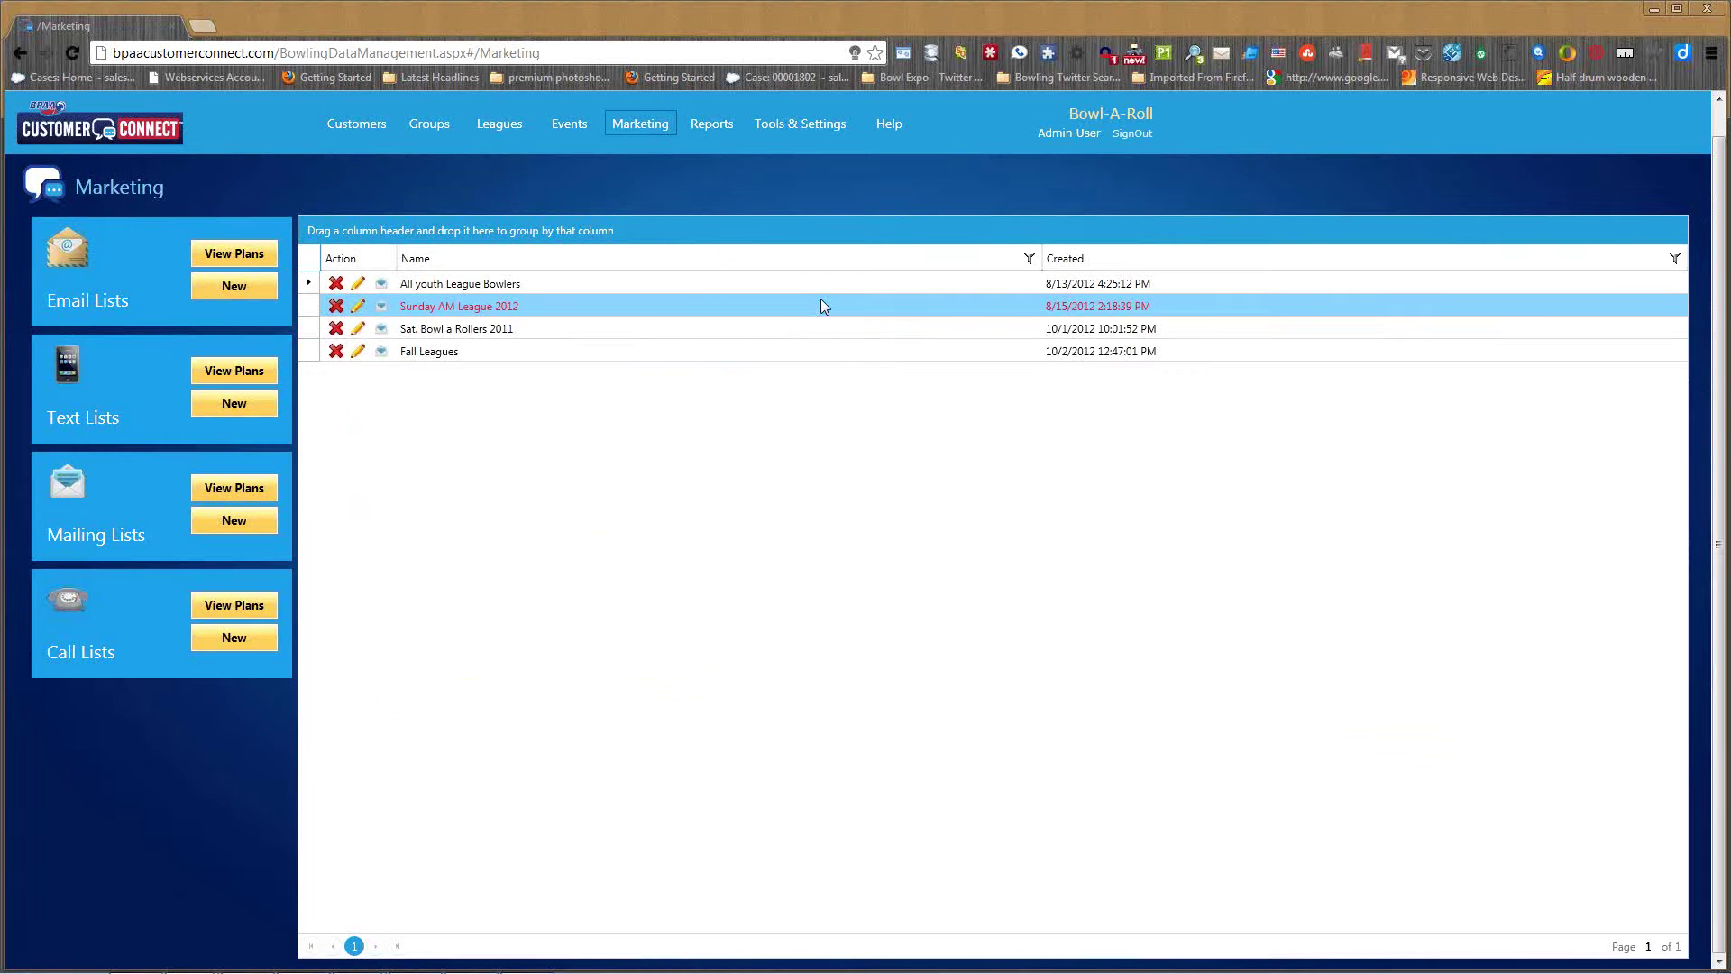
left_click(236, 255)
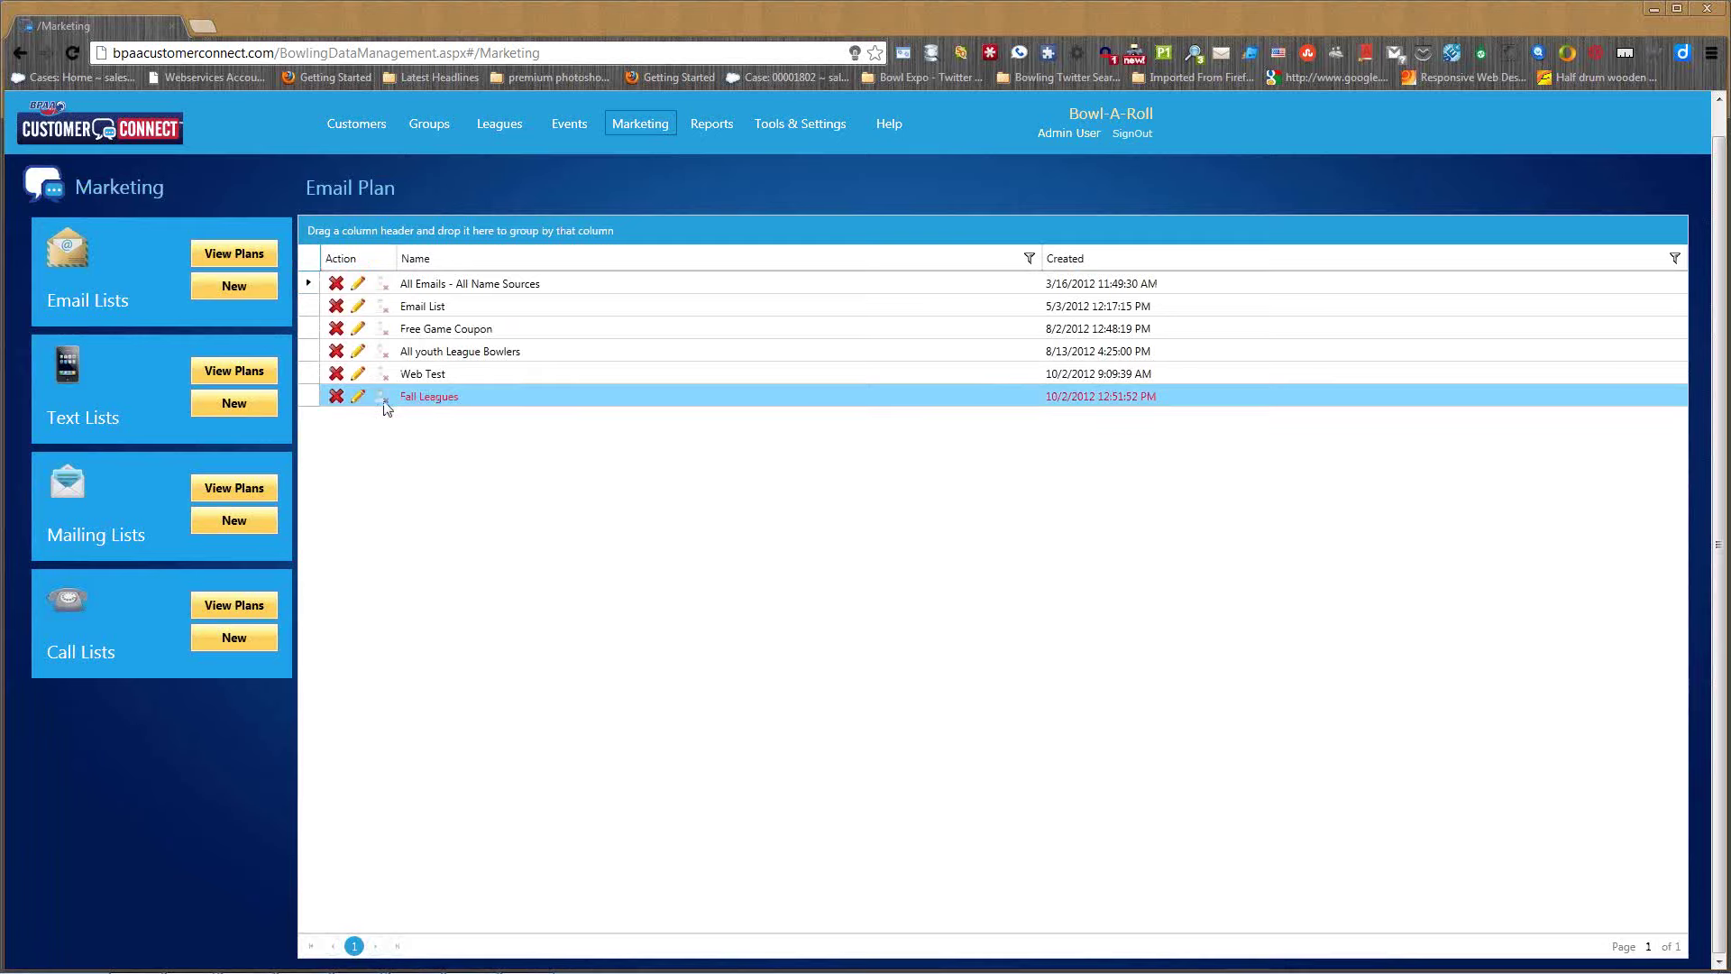
- Open the Fall Leagues email plan to review its 43 male customers with email addresses
left_click(361, 400)
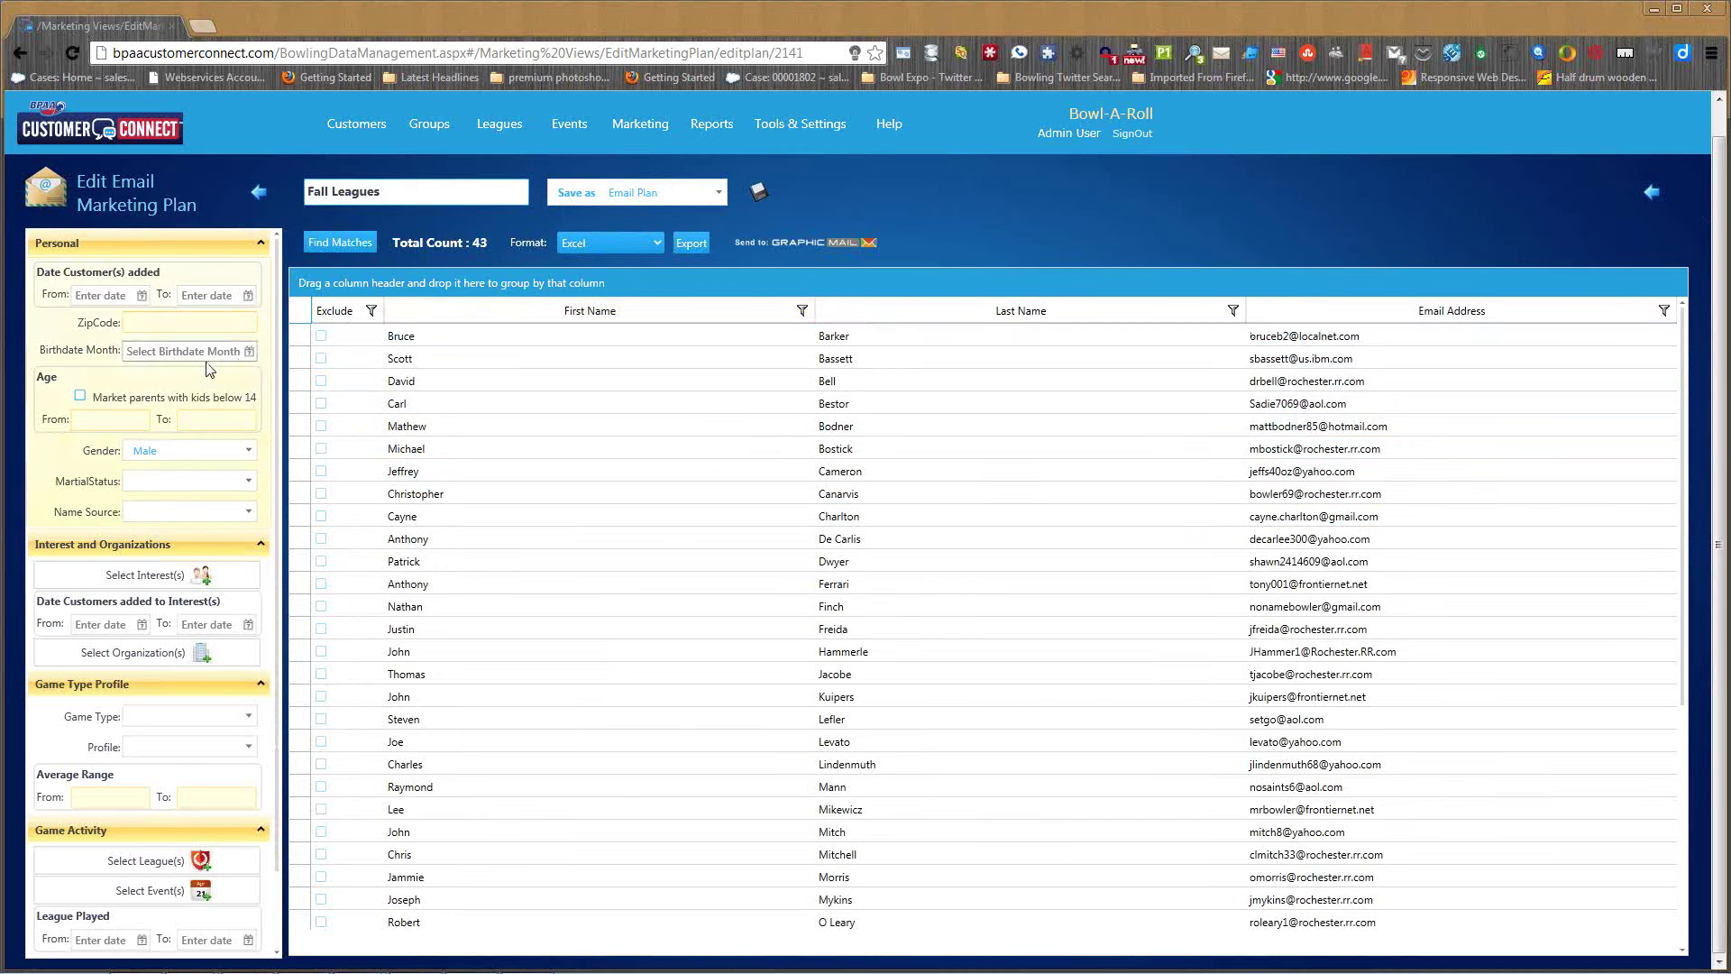
left_click(322, 339)
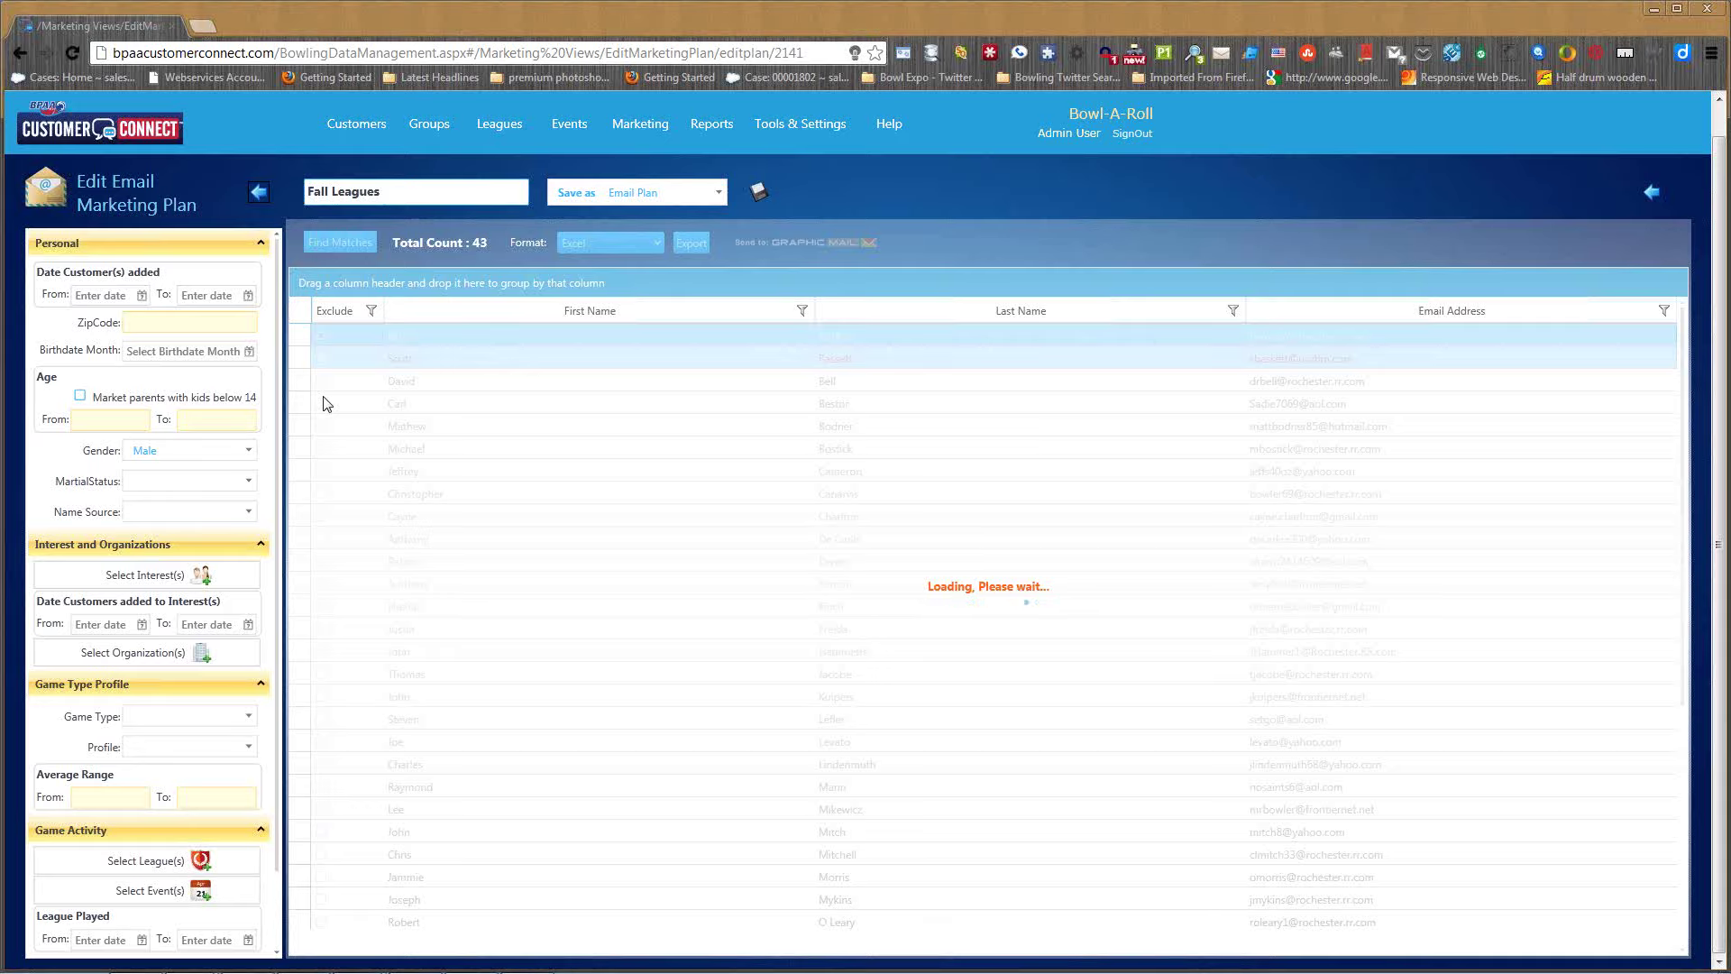
left_click(267, 196)
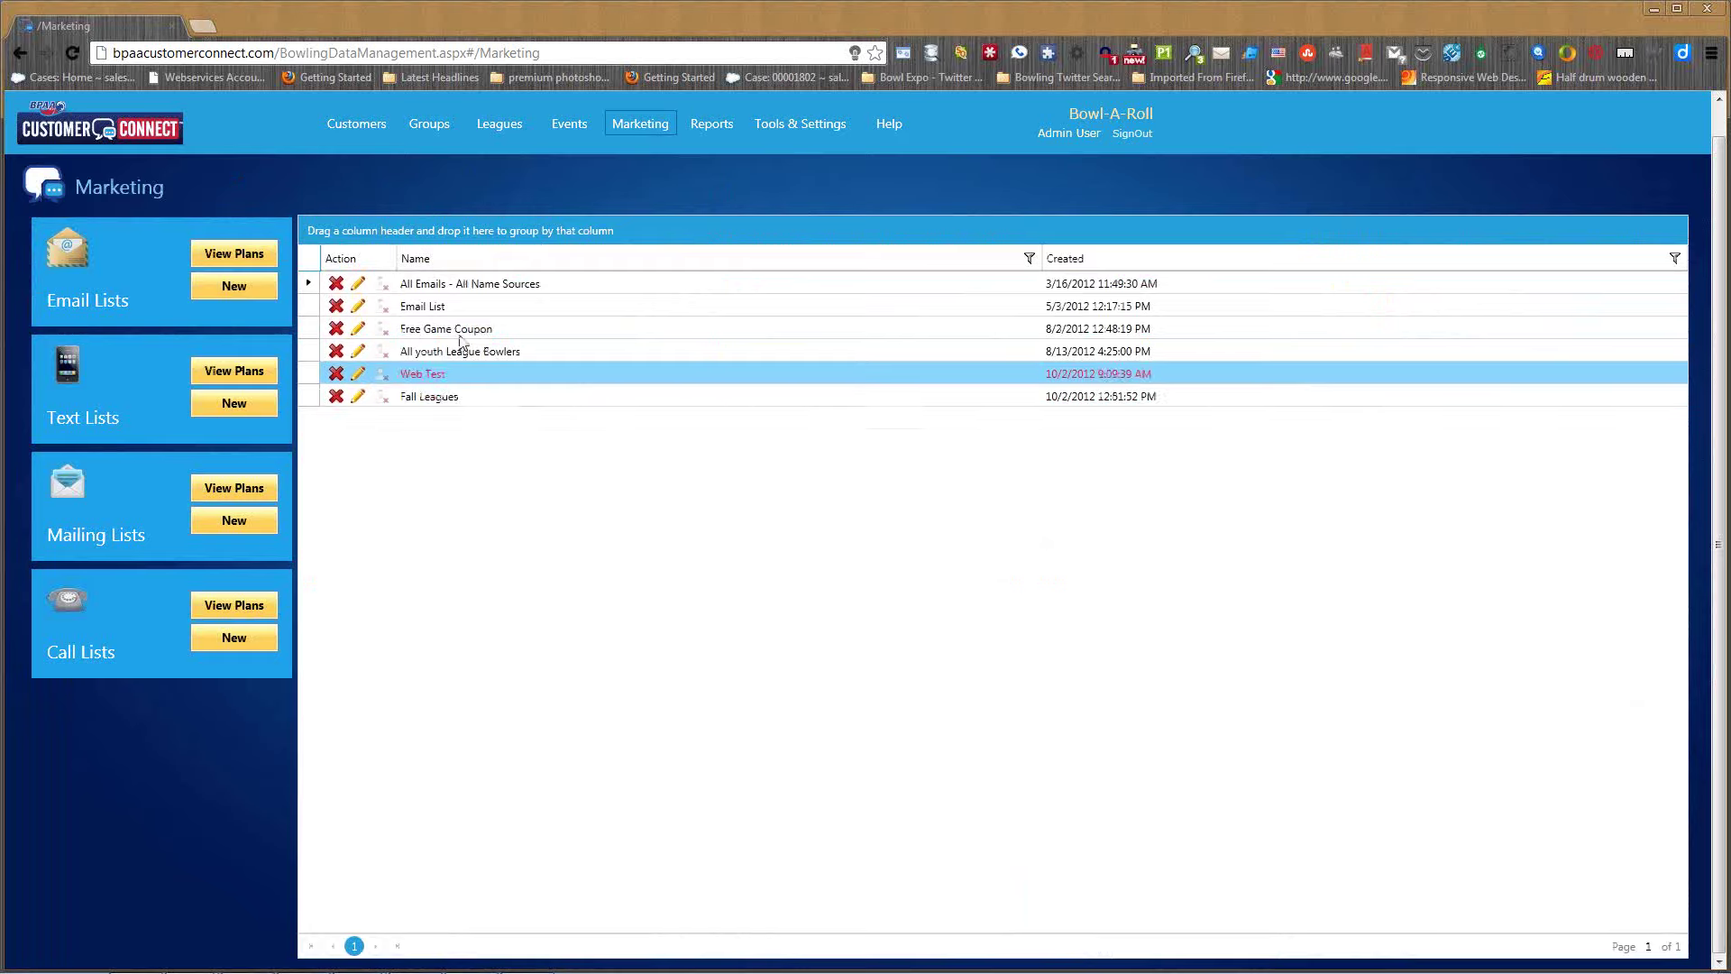
left_click(233, 254)
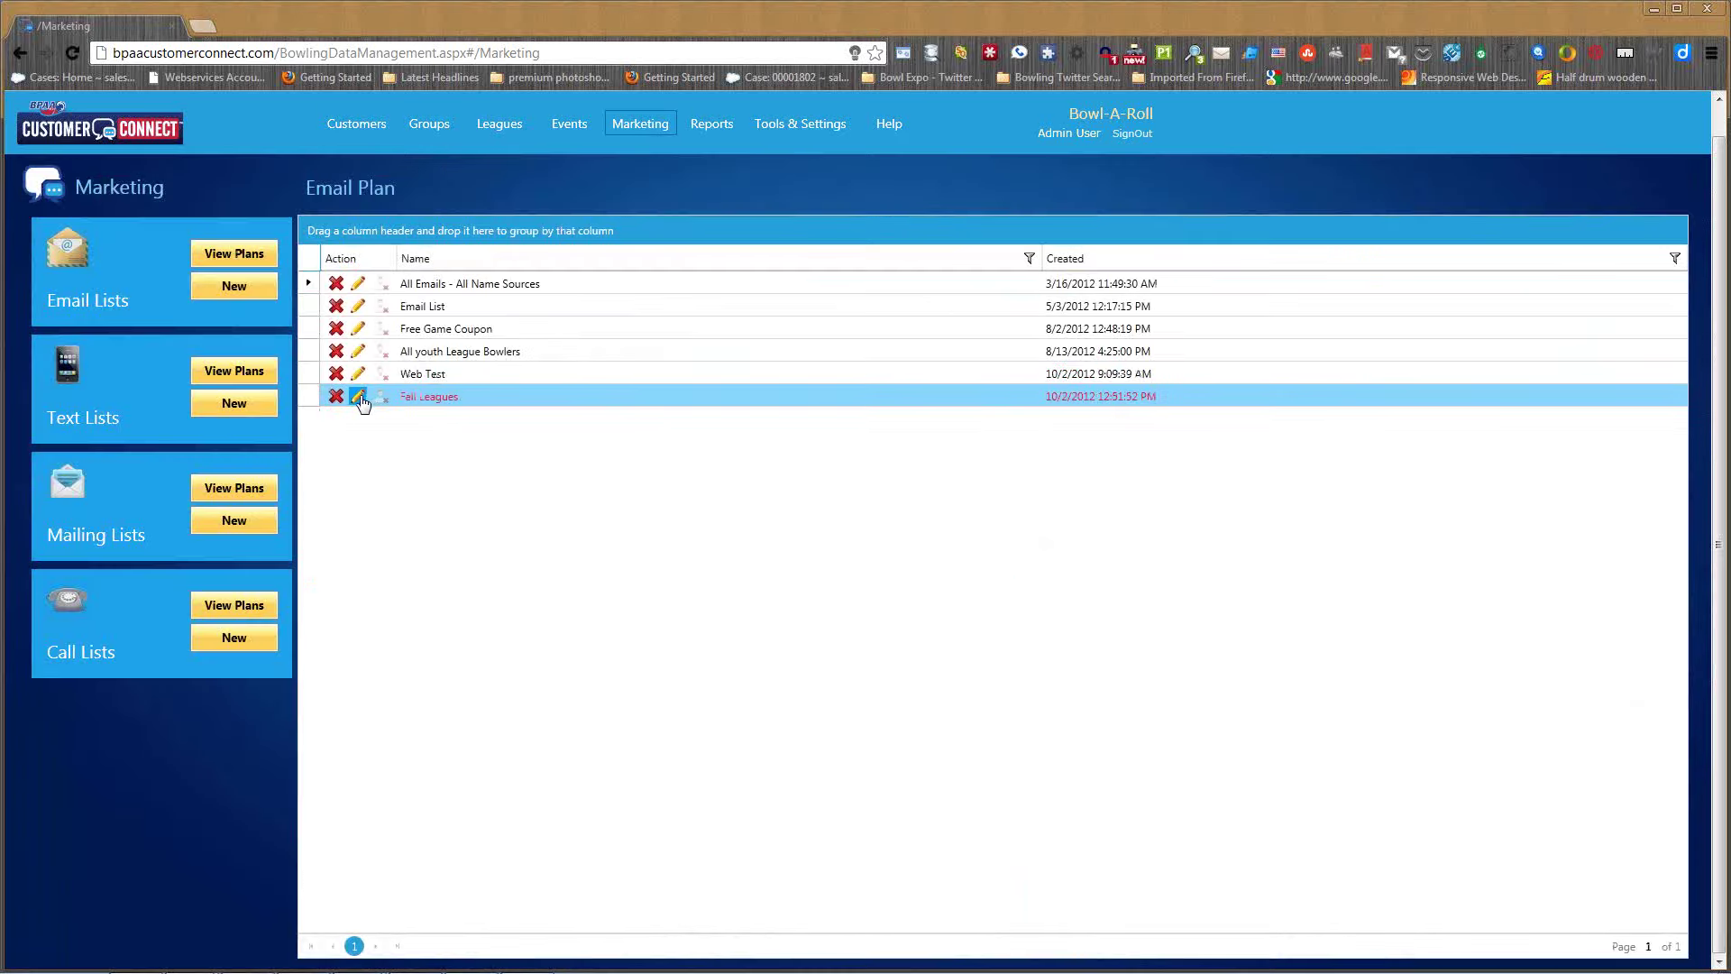
left_click(358, 397)
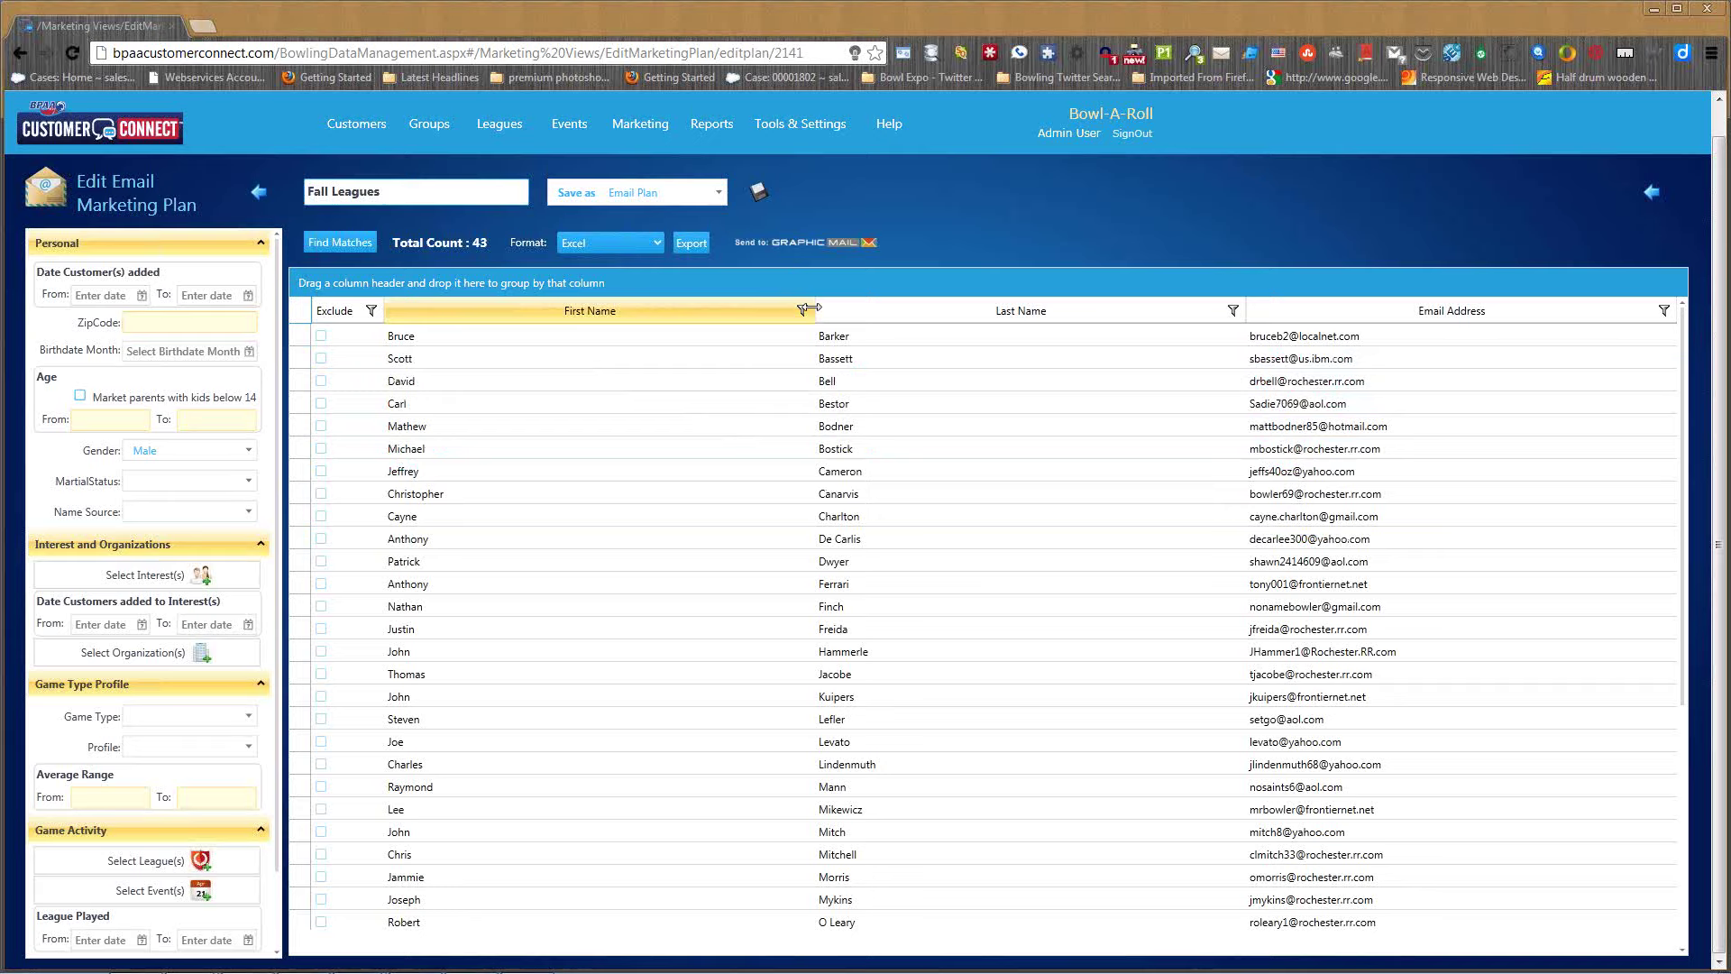
- Export the Fall Leagues email list in Csv format as 'fall leagues'
left_click(658, 243)
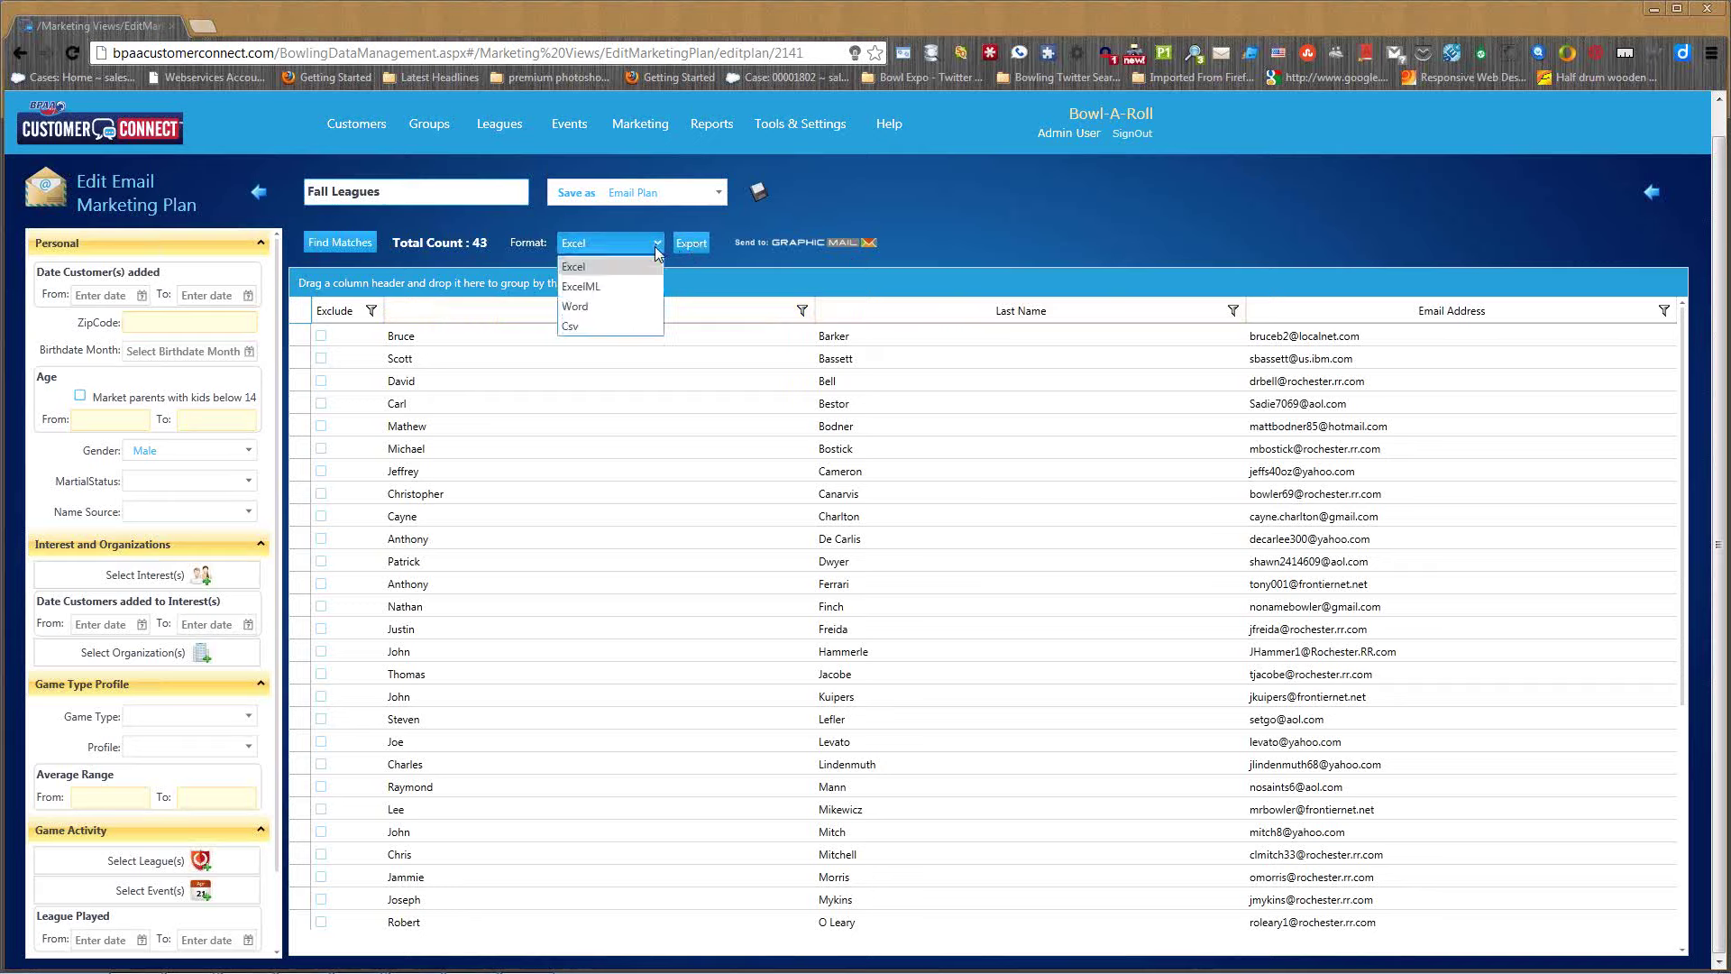
left_click(575, 329)
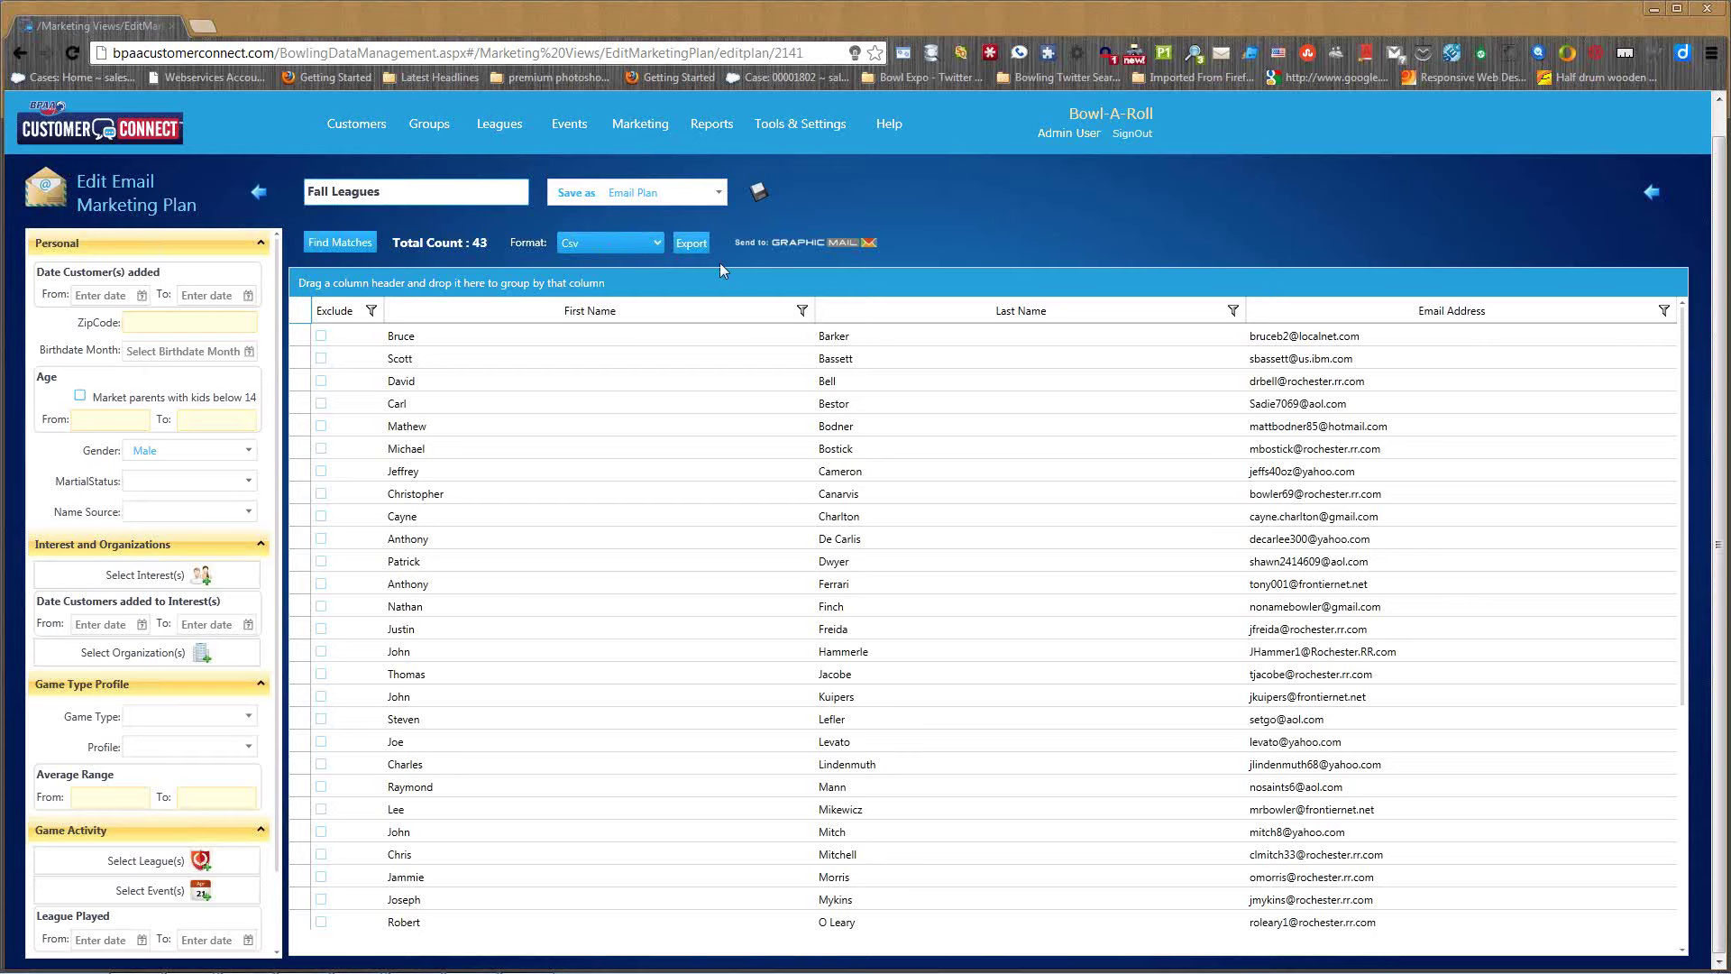
left_click(693, 244)
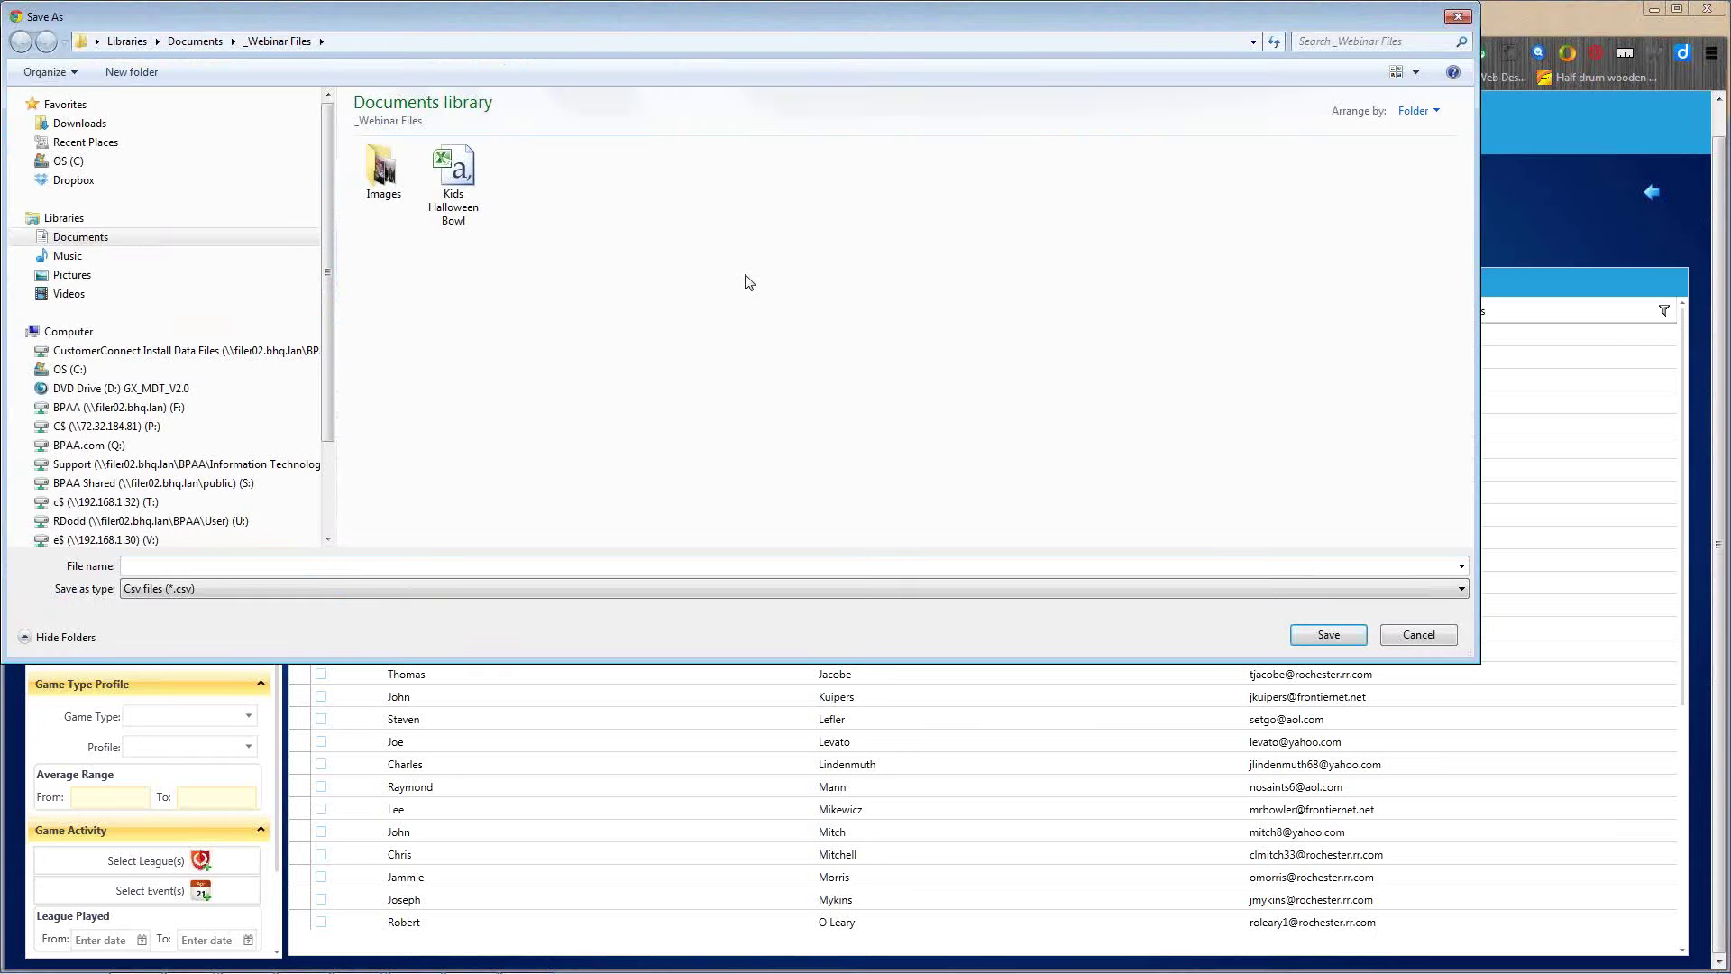
type("fall'leagues")
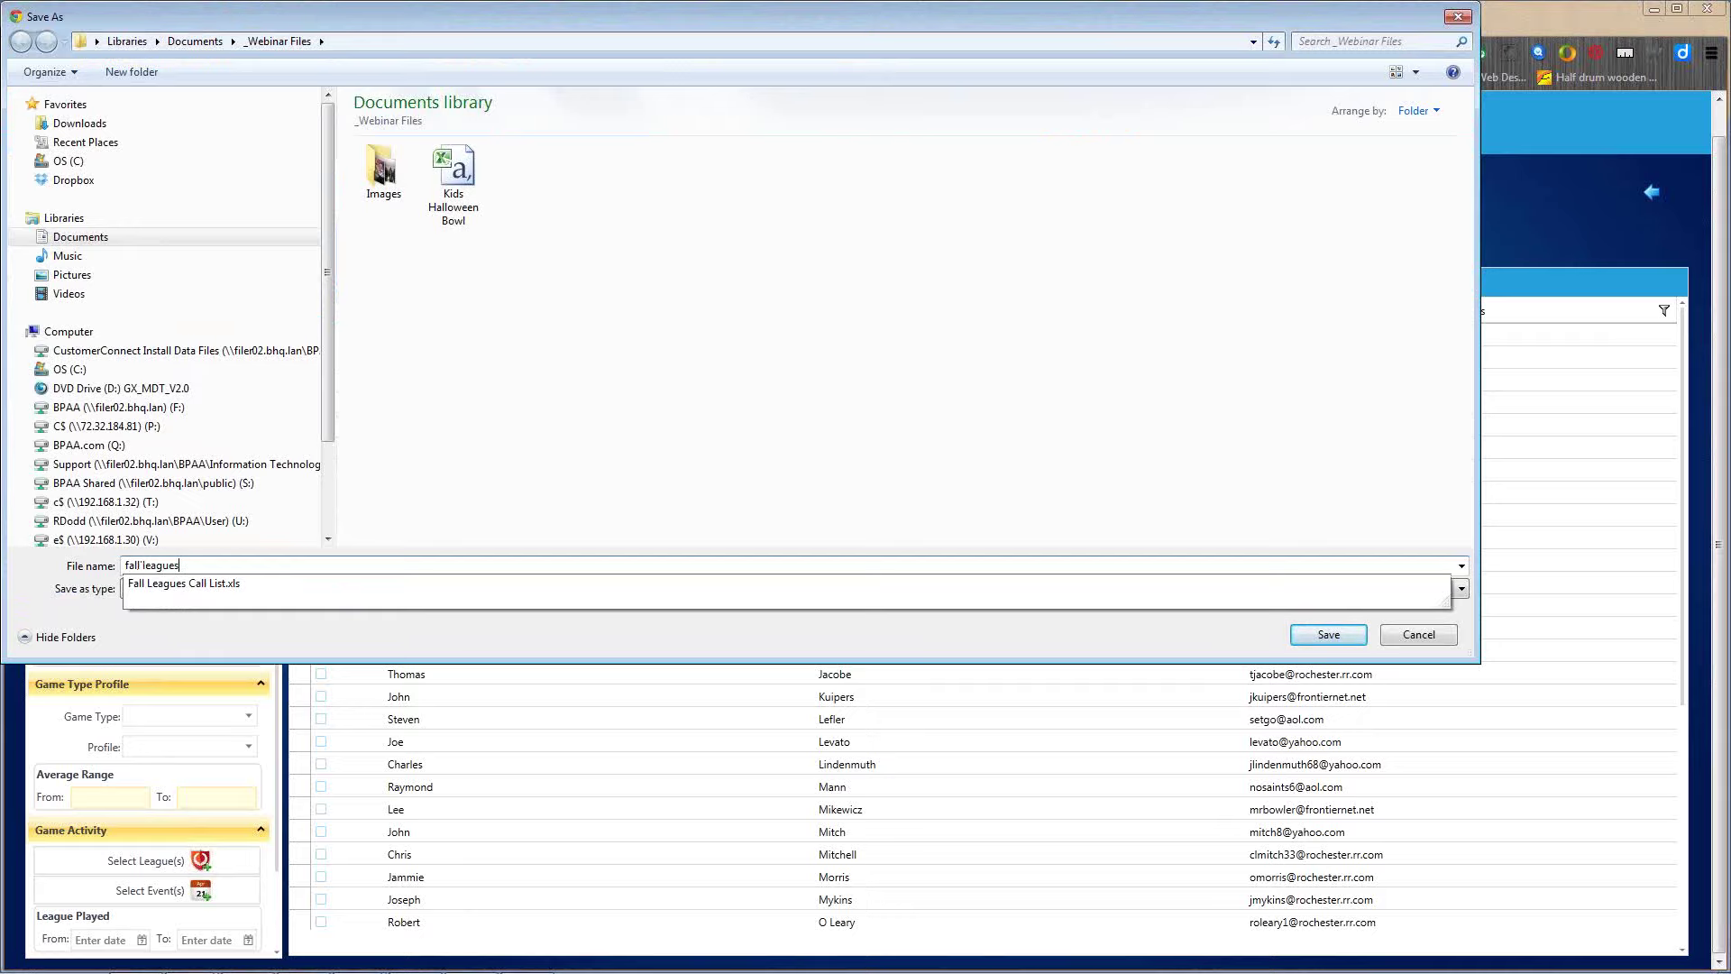
left_click(487, 499)
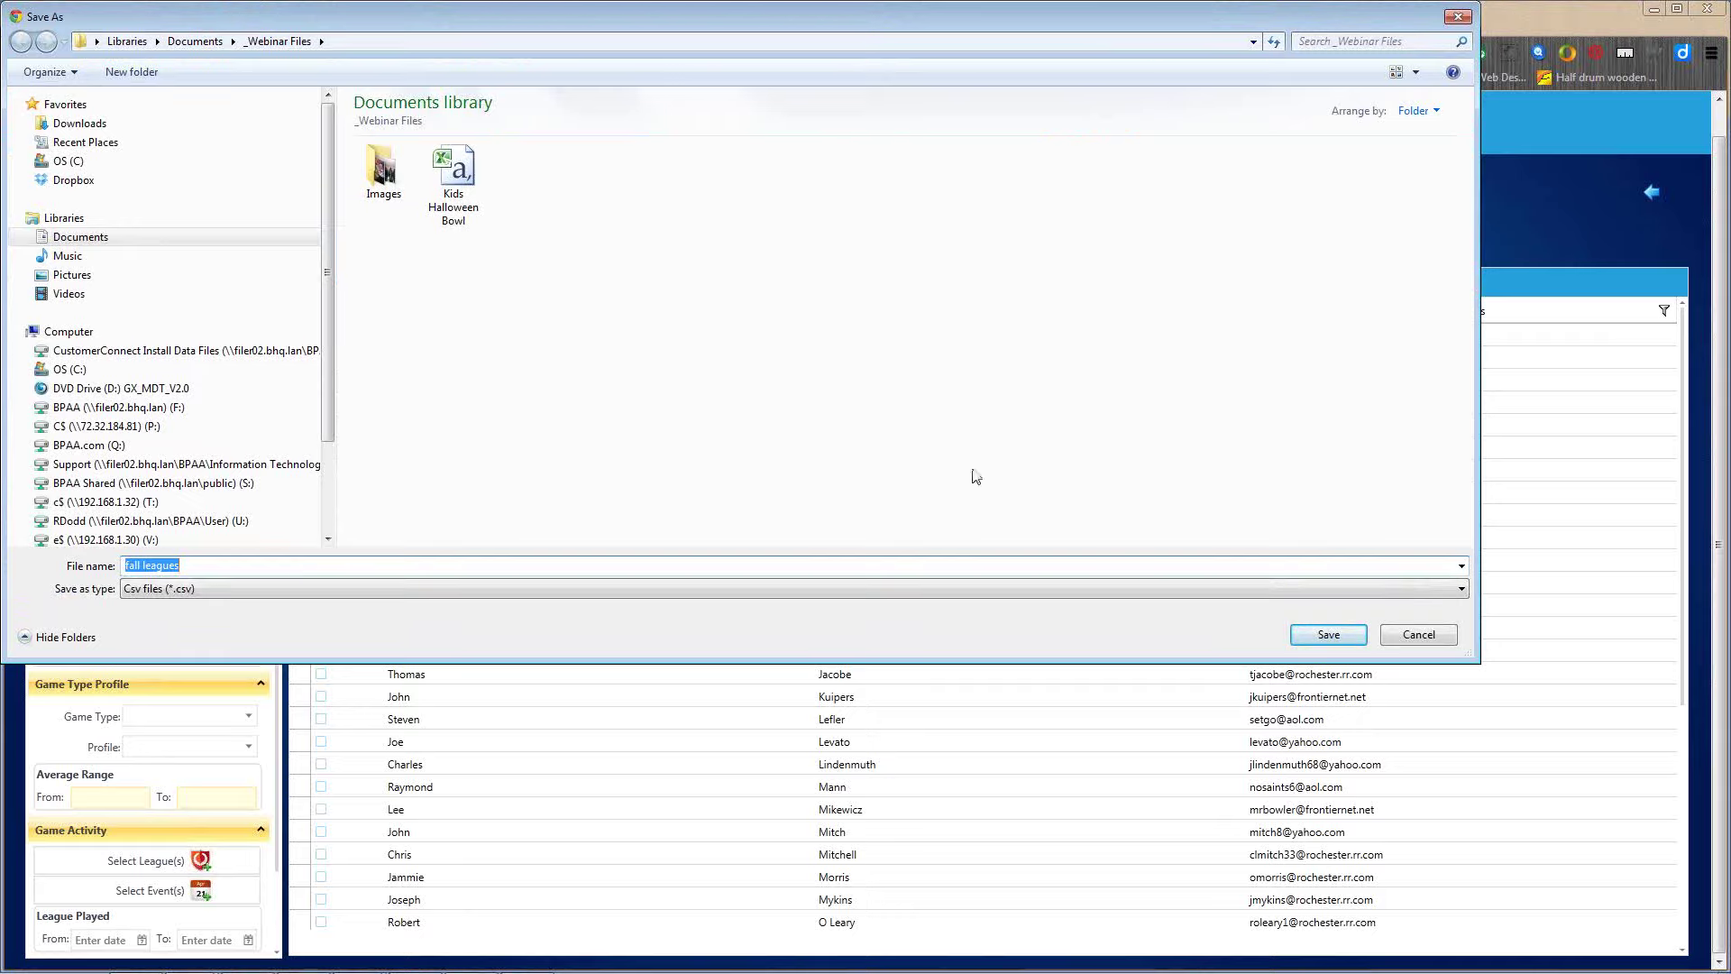
left_click(1309, 636)
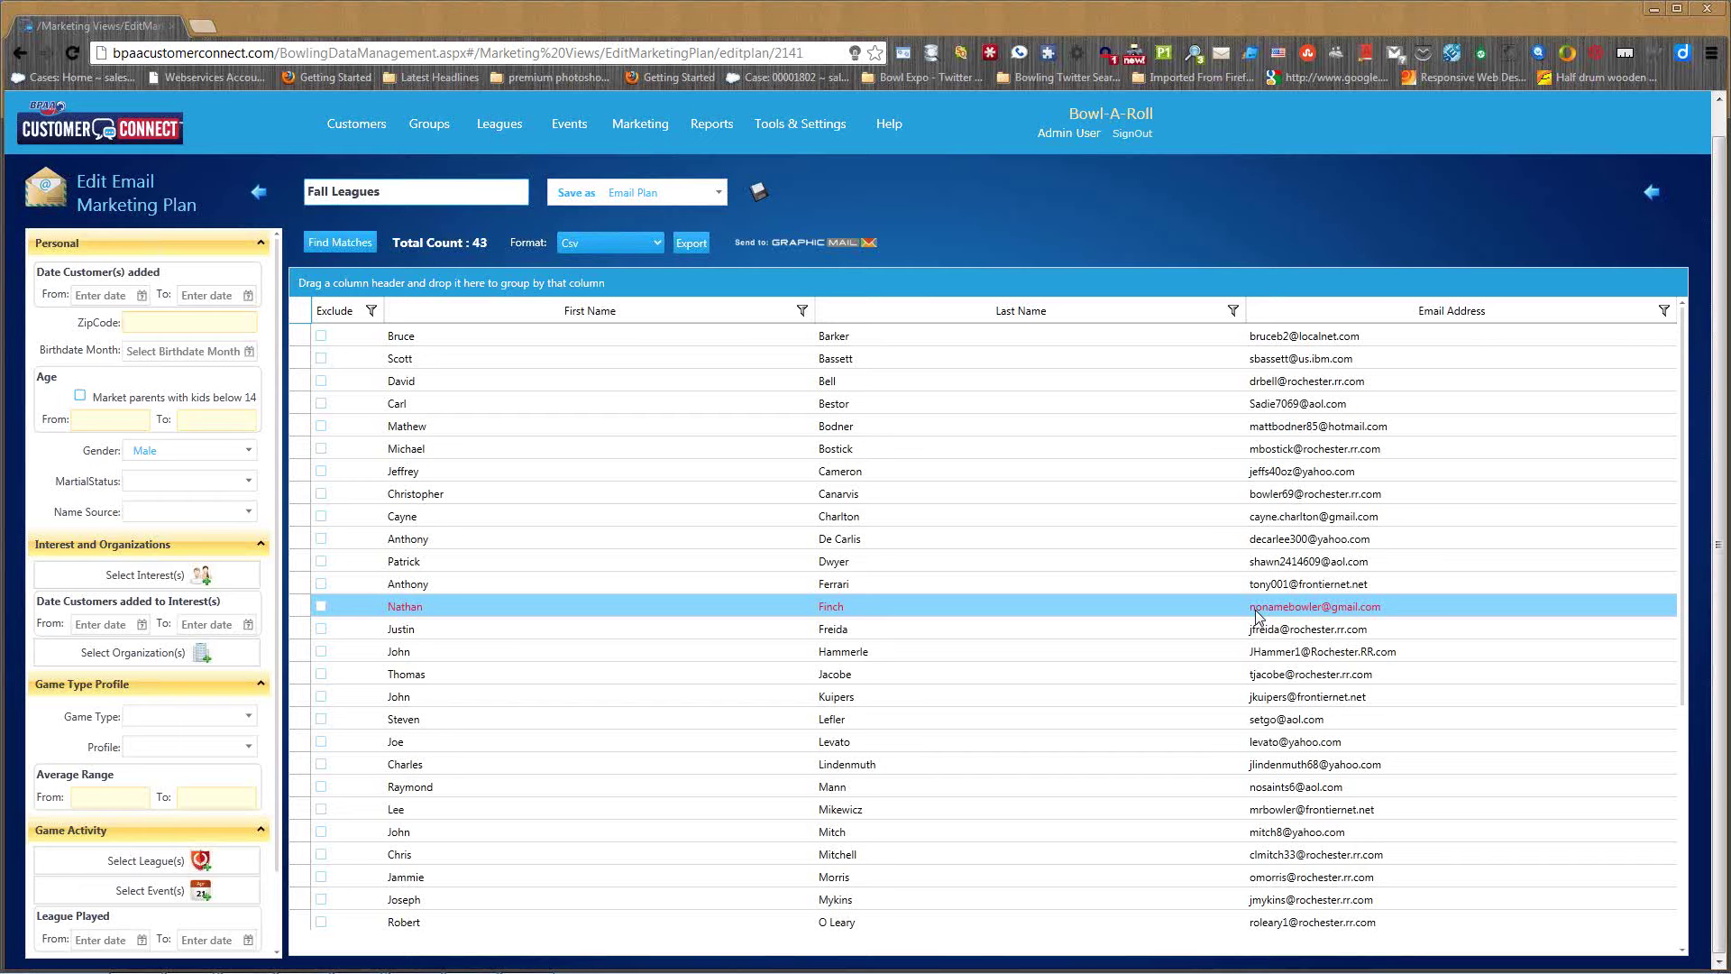
- Attempt sending the list to GraphicMail, refused for exceeding the five-list account limit
left_click(785, 252)
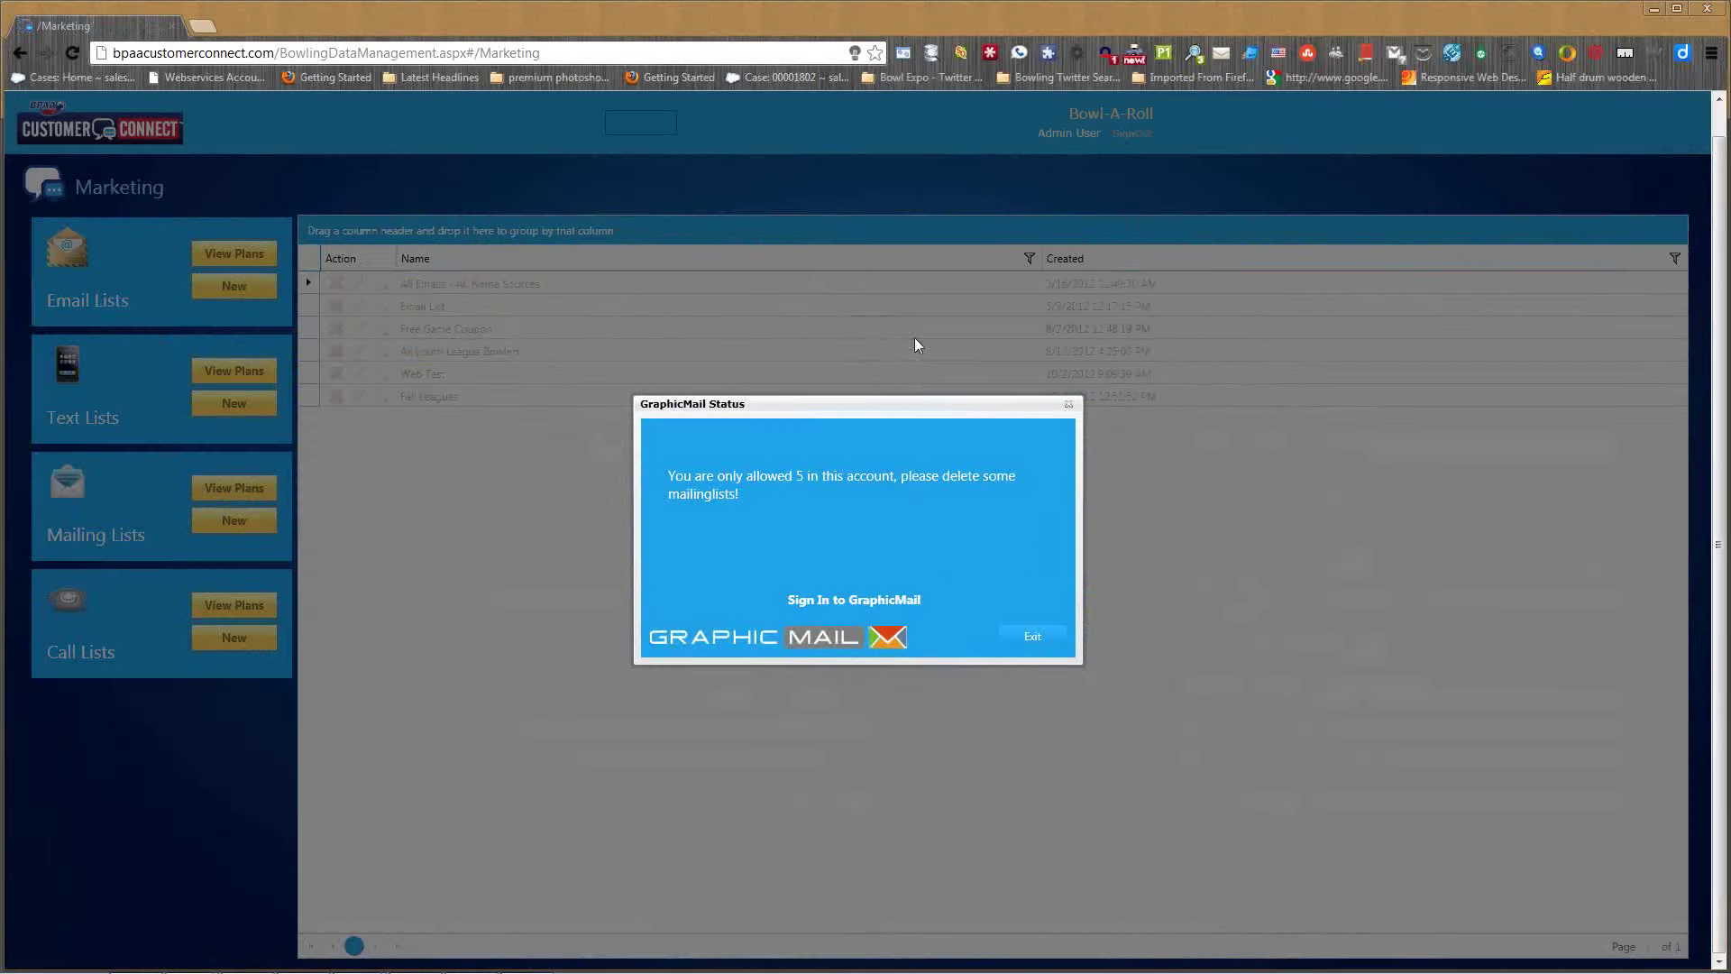
left_click(1033, 636)
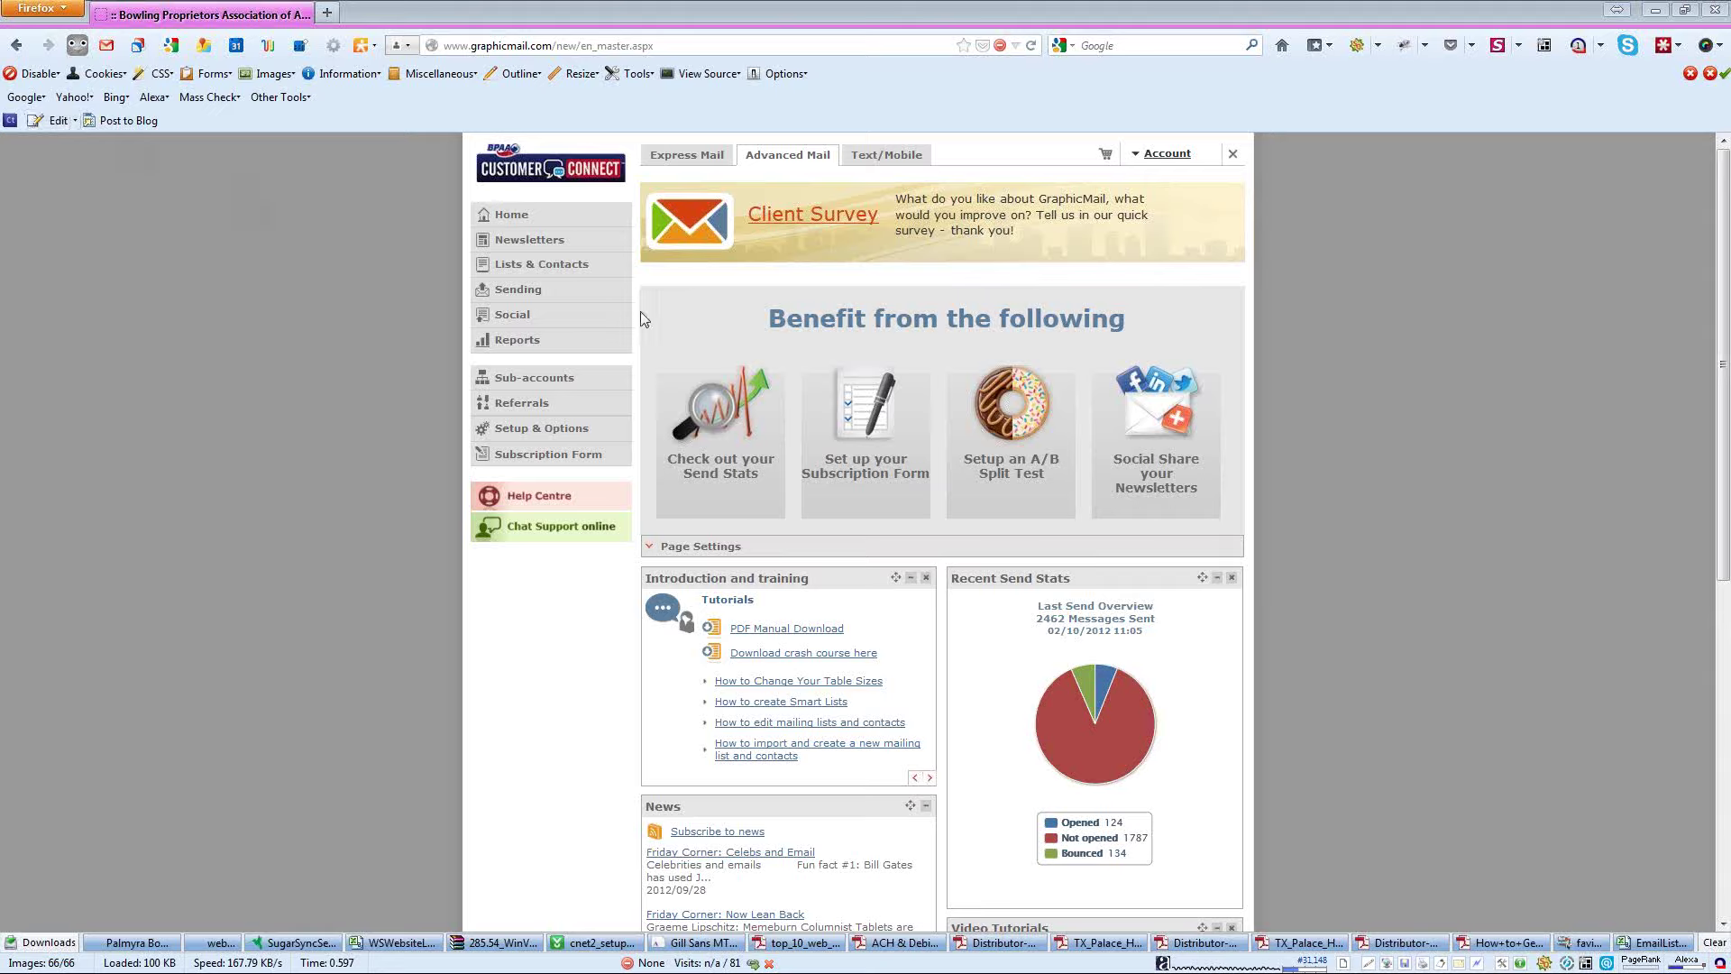
- Show the Kids Halloween Bowl list's 2240 contacts in Lists & Contacts, then expand Newsletters
left_click(569, 271)
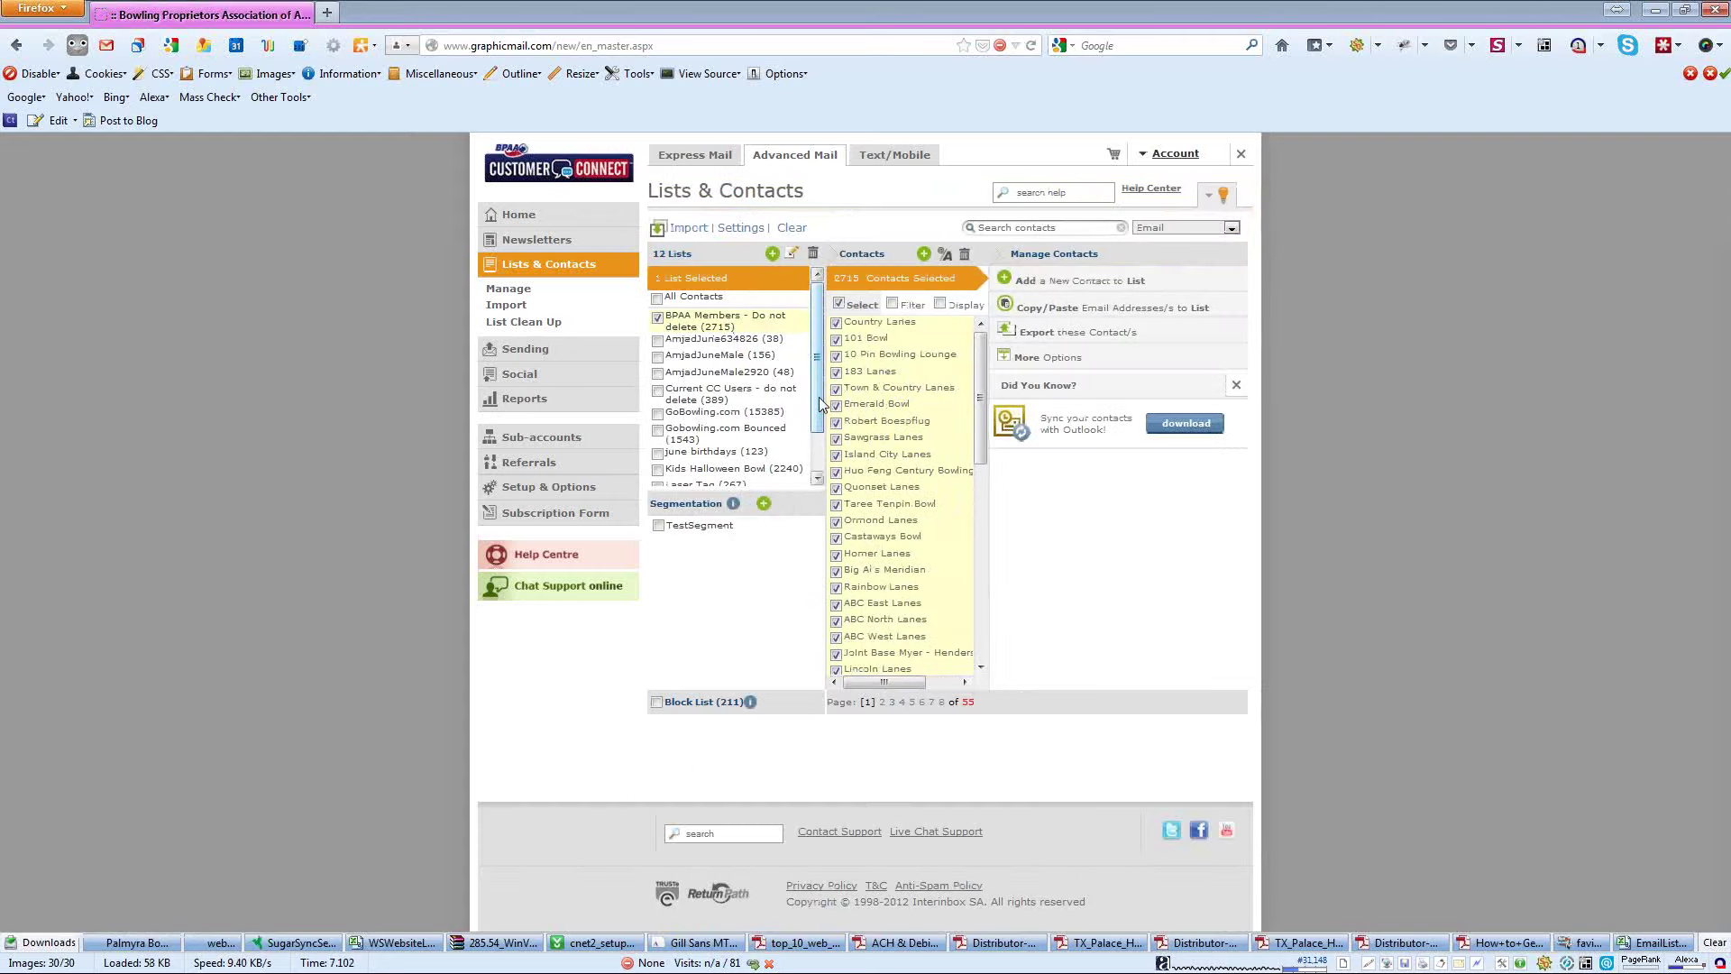
left_click(919, 457)
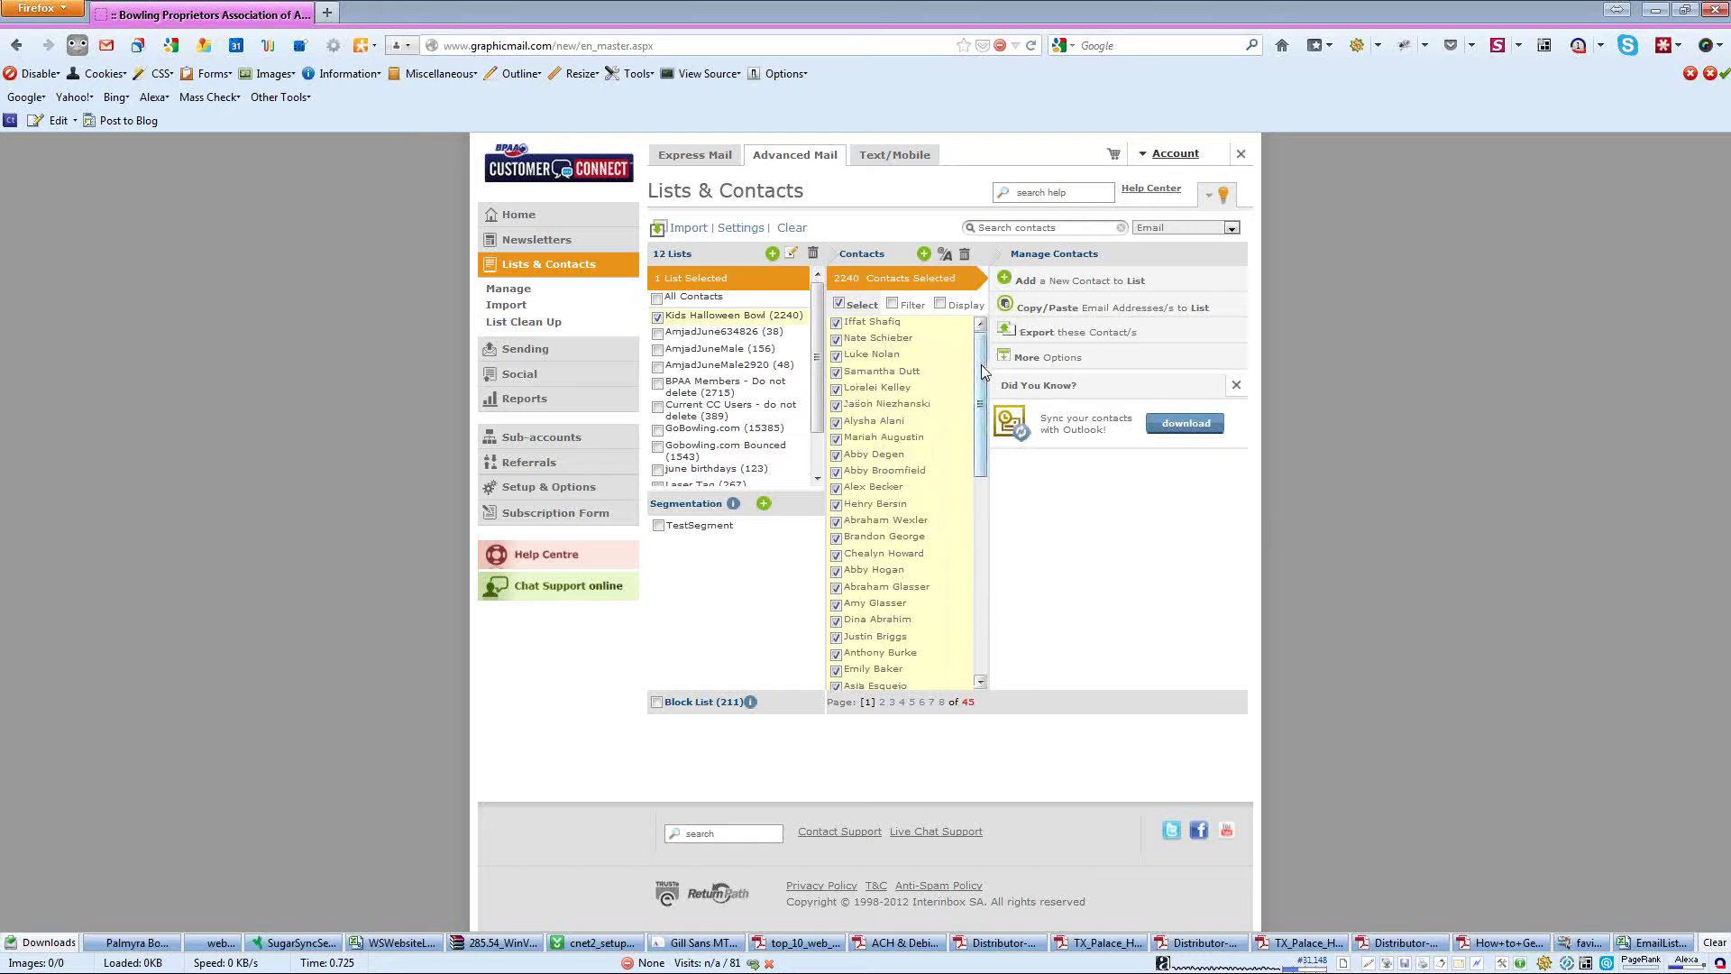
left_click_drag(981, 365, 970, 368)
left_click(533, 242)
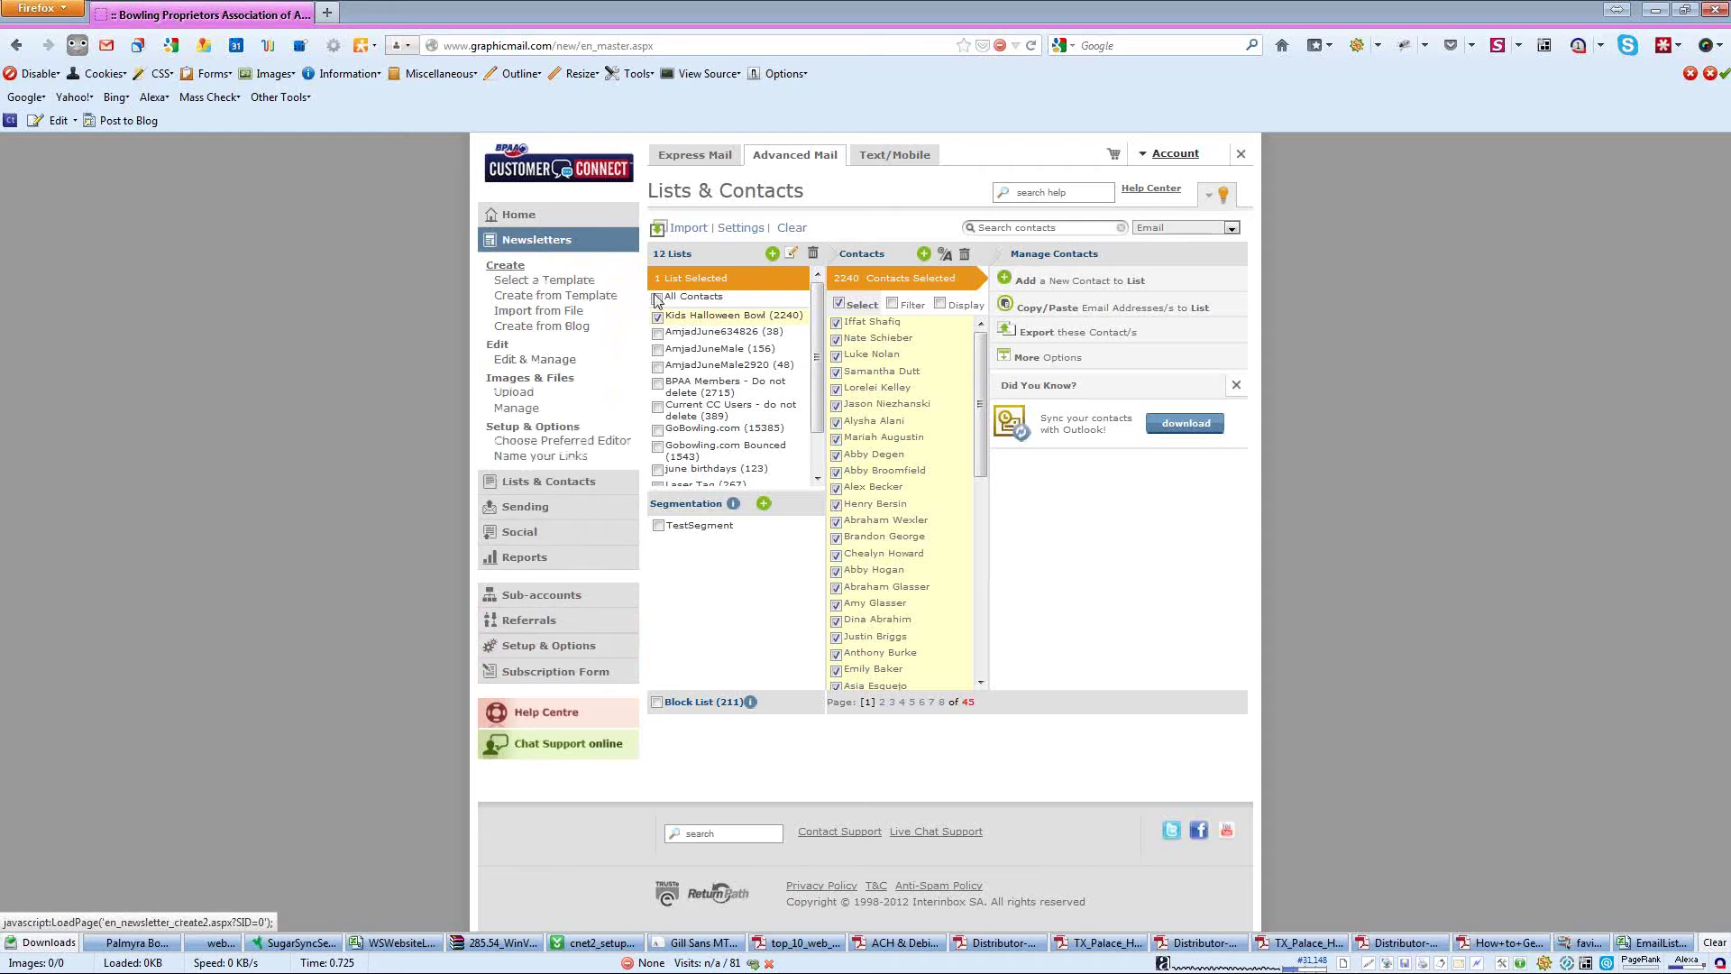
- Name the new newsletter from the _BPAA Halloween template 'Halloween 2012', fixing the typo
left_click(548, 298)
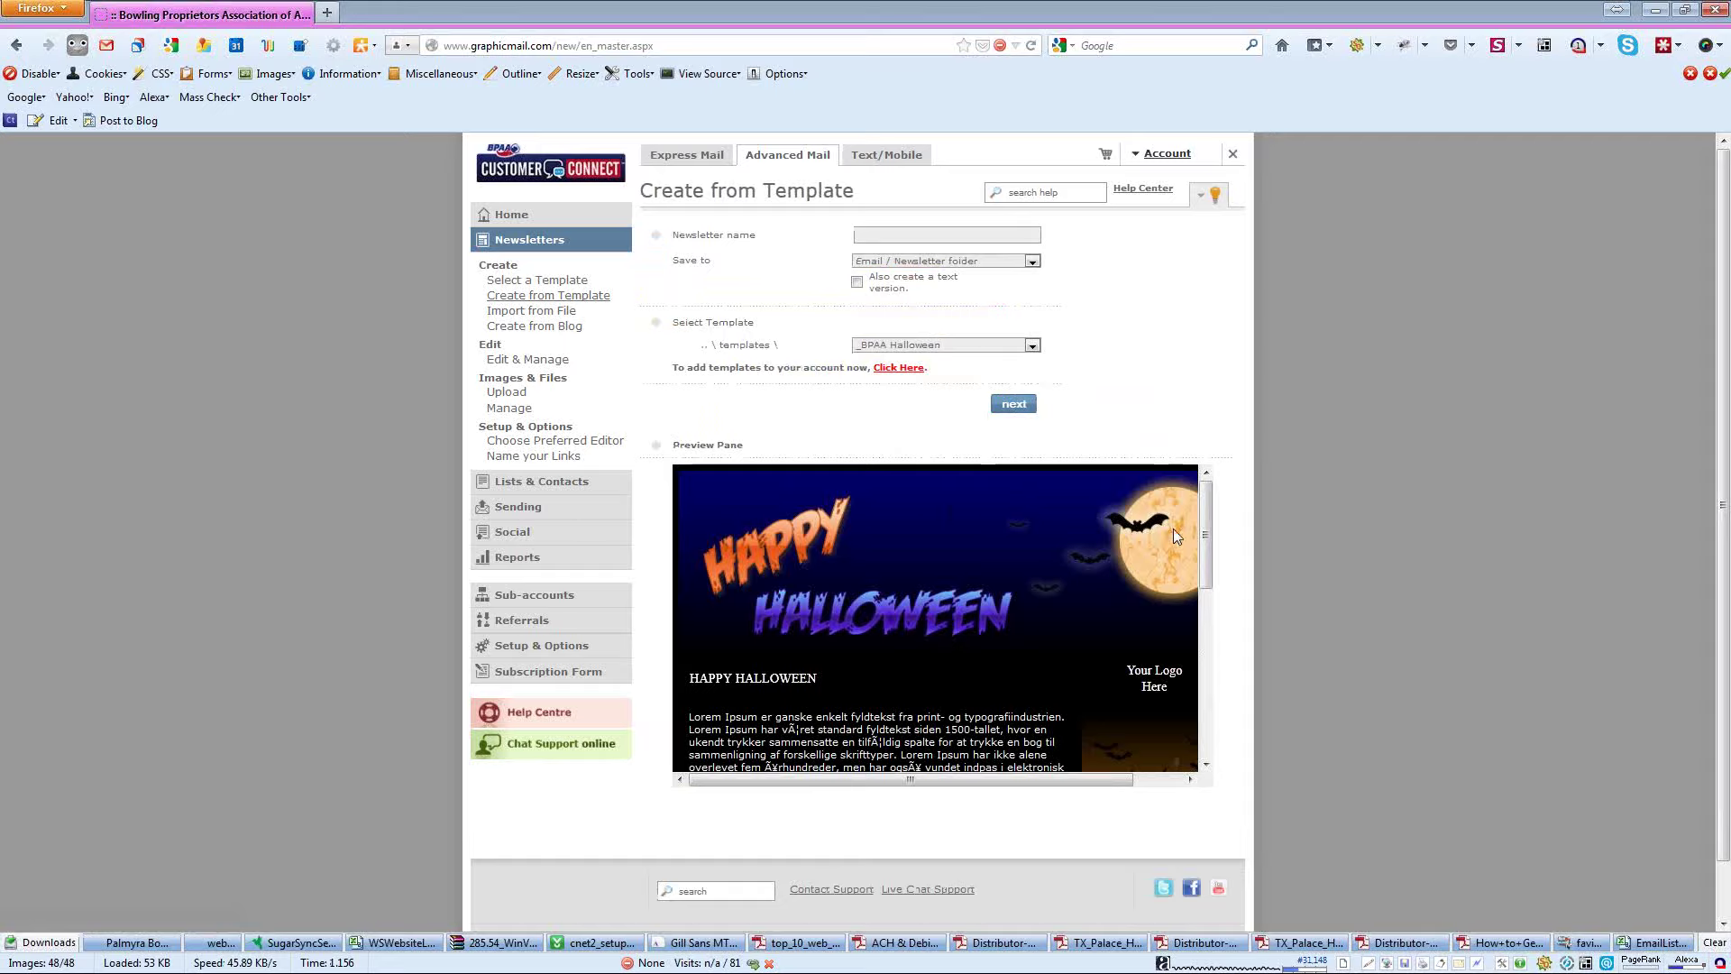
left_click_drag(1205, 501, 1221, 680)
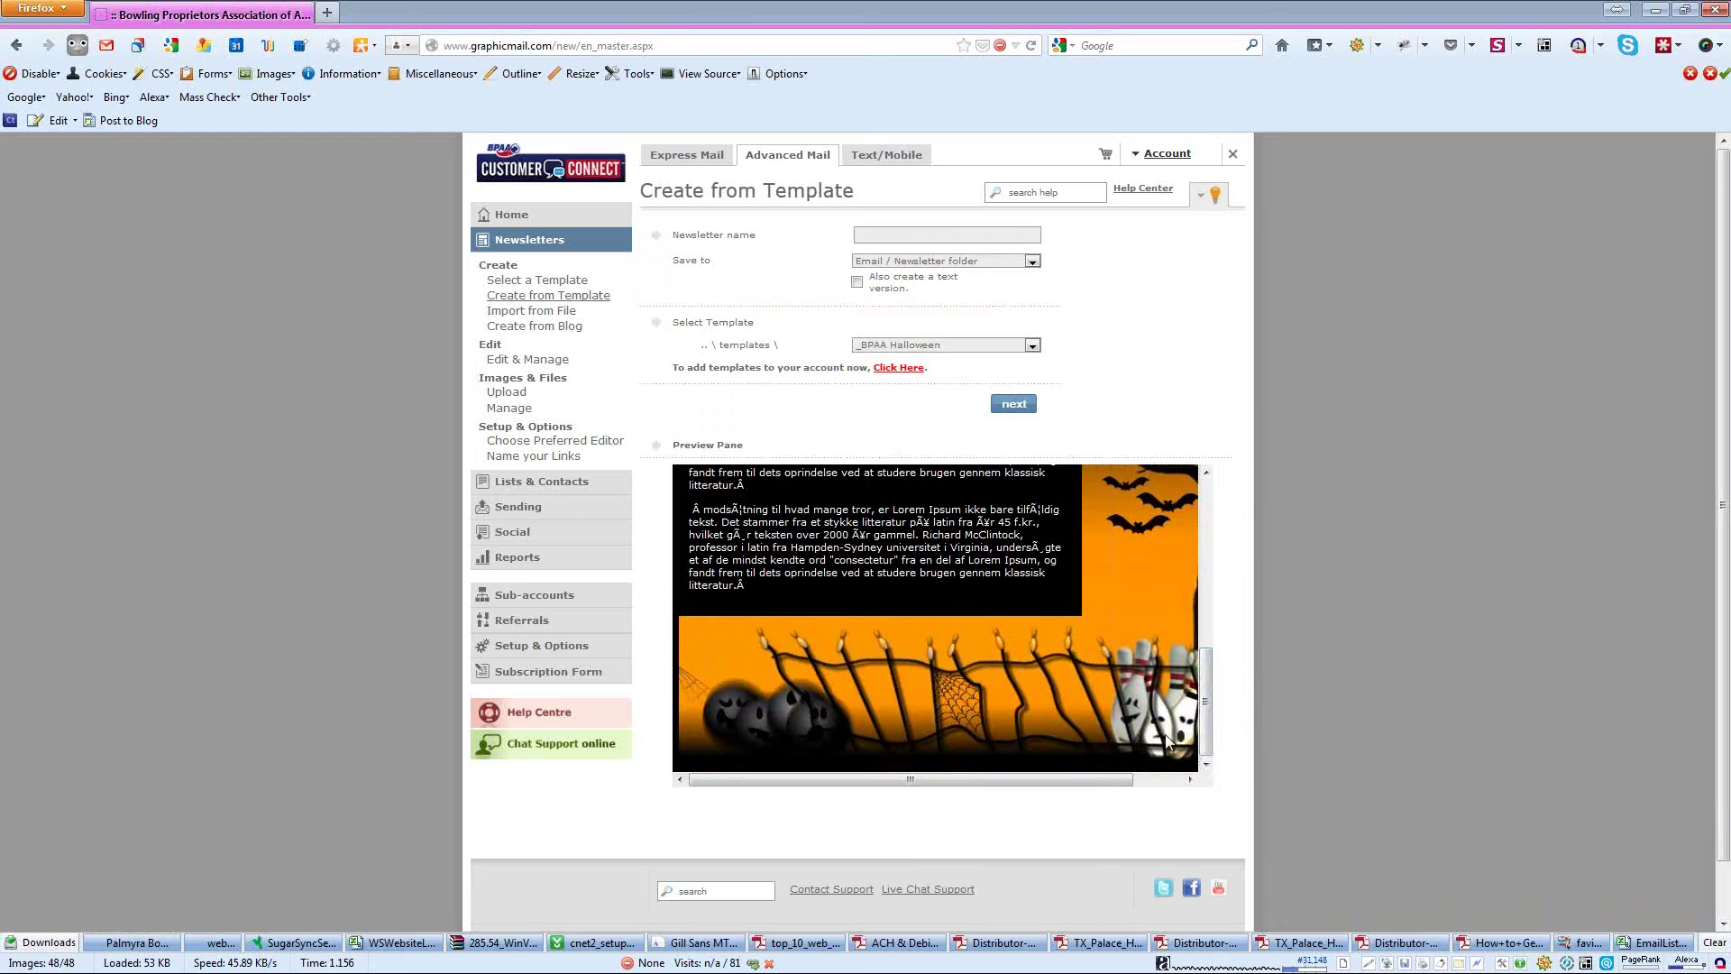
left_click_drag(1120, 780, 1120, 780)
left_click_drag(1212, 700, 1206, 512)
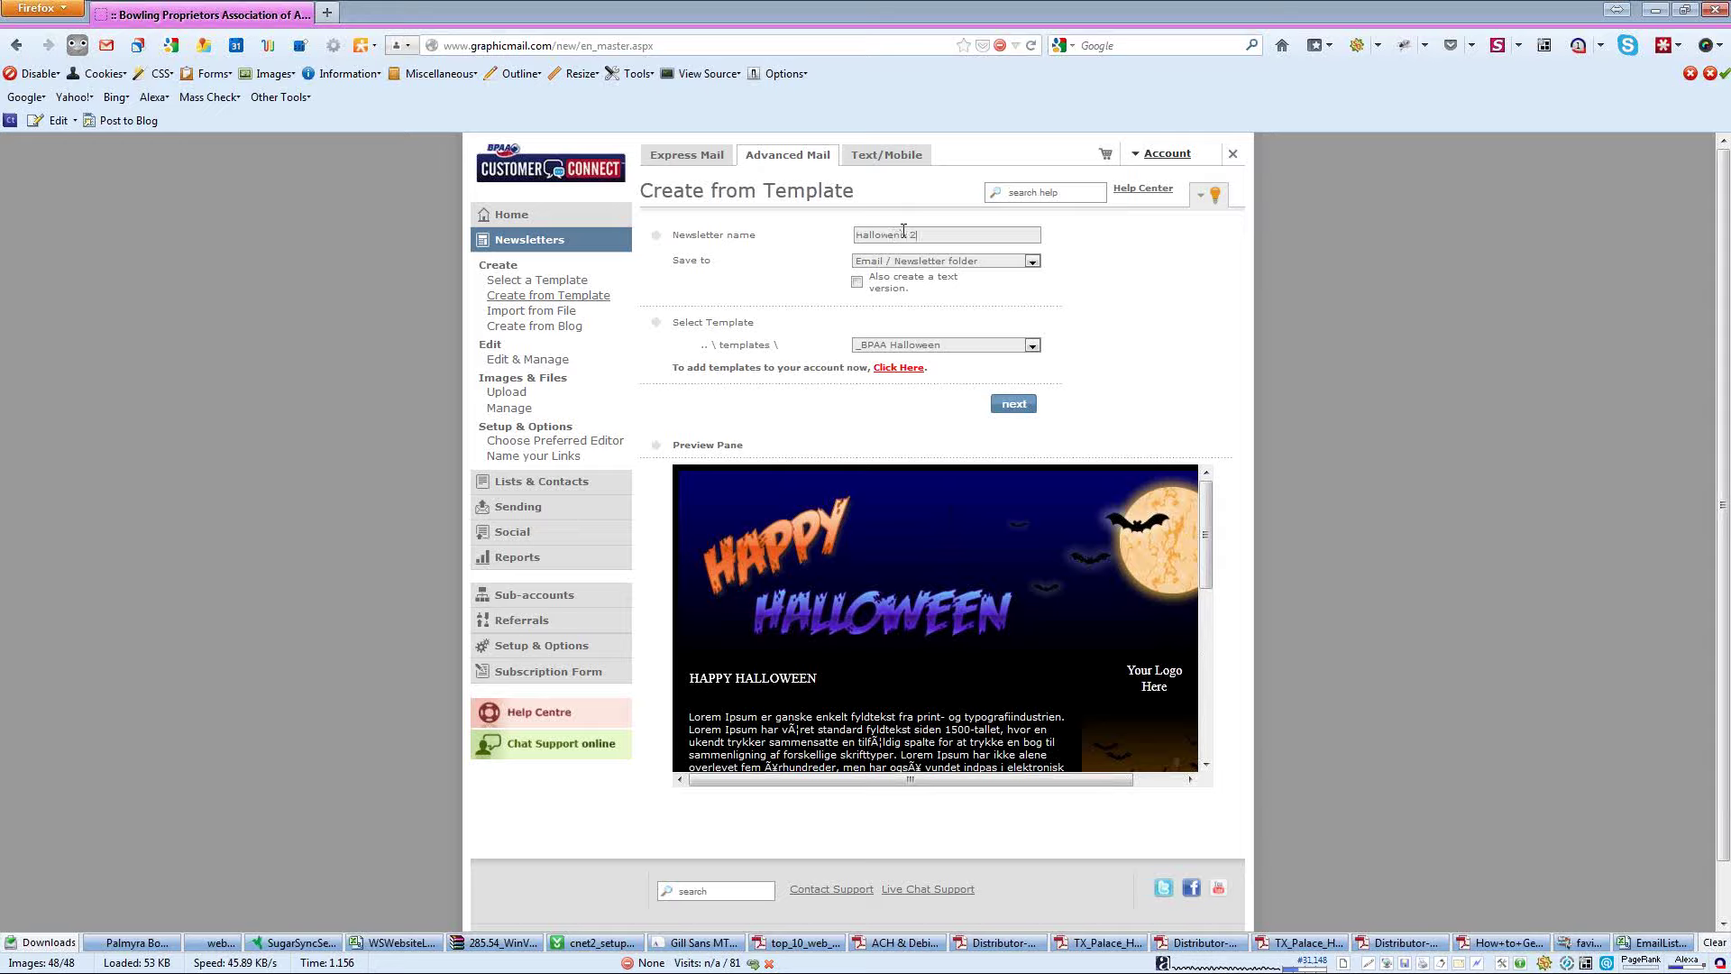
type("011")
type("e")
key("Delete")
- Add a Contacts > First Name personalization field right after the HAPPY HALLOWEEN greeting
left_click(1014, 404)
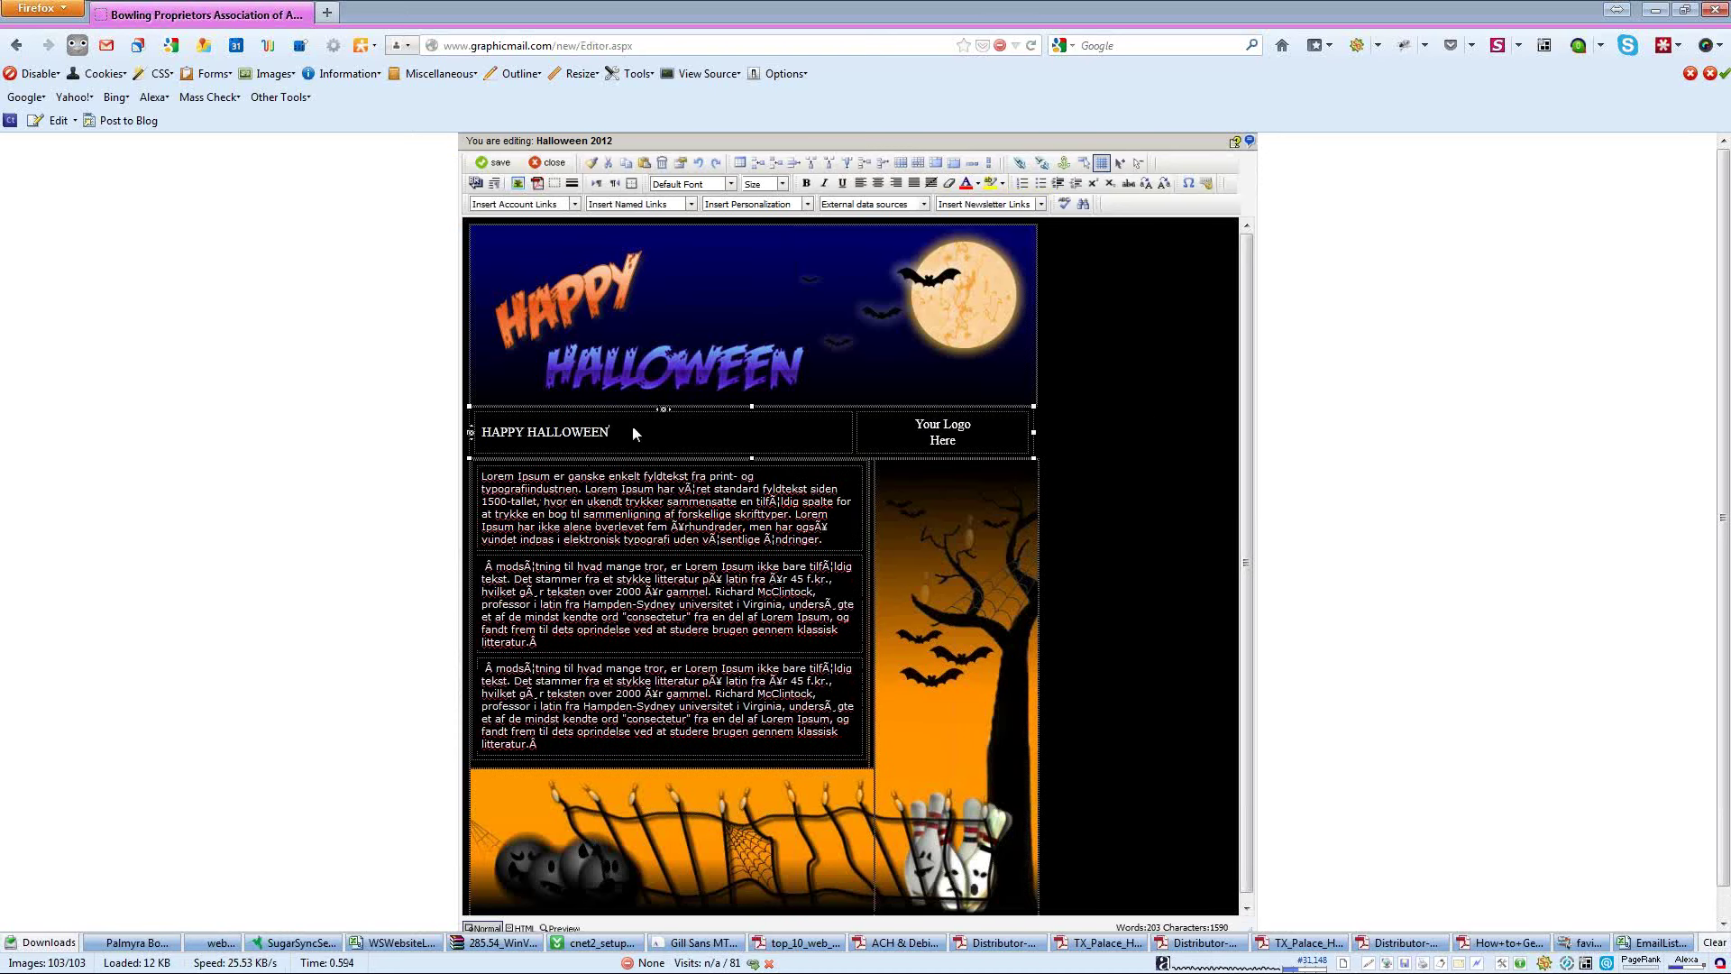
left_click(692, 444)
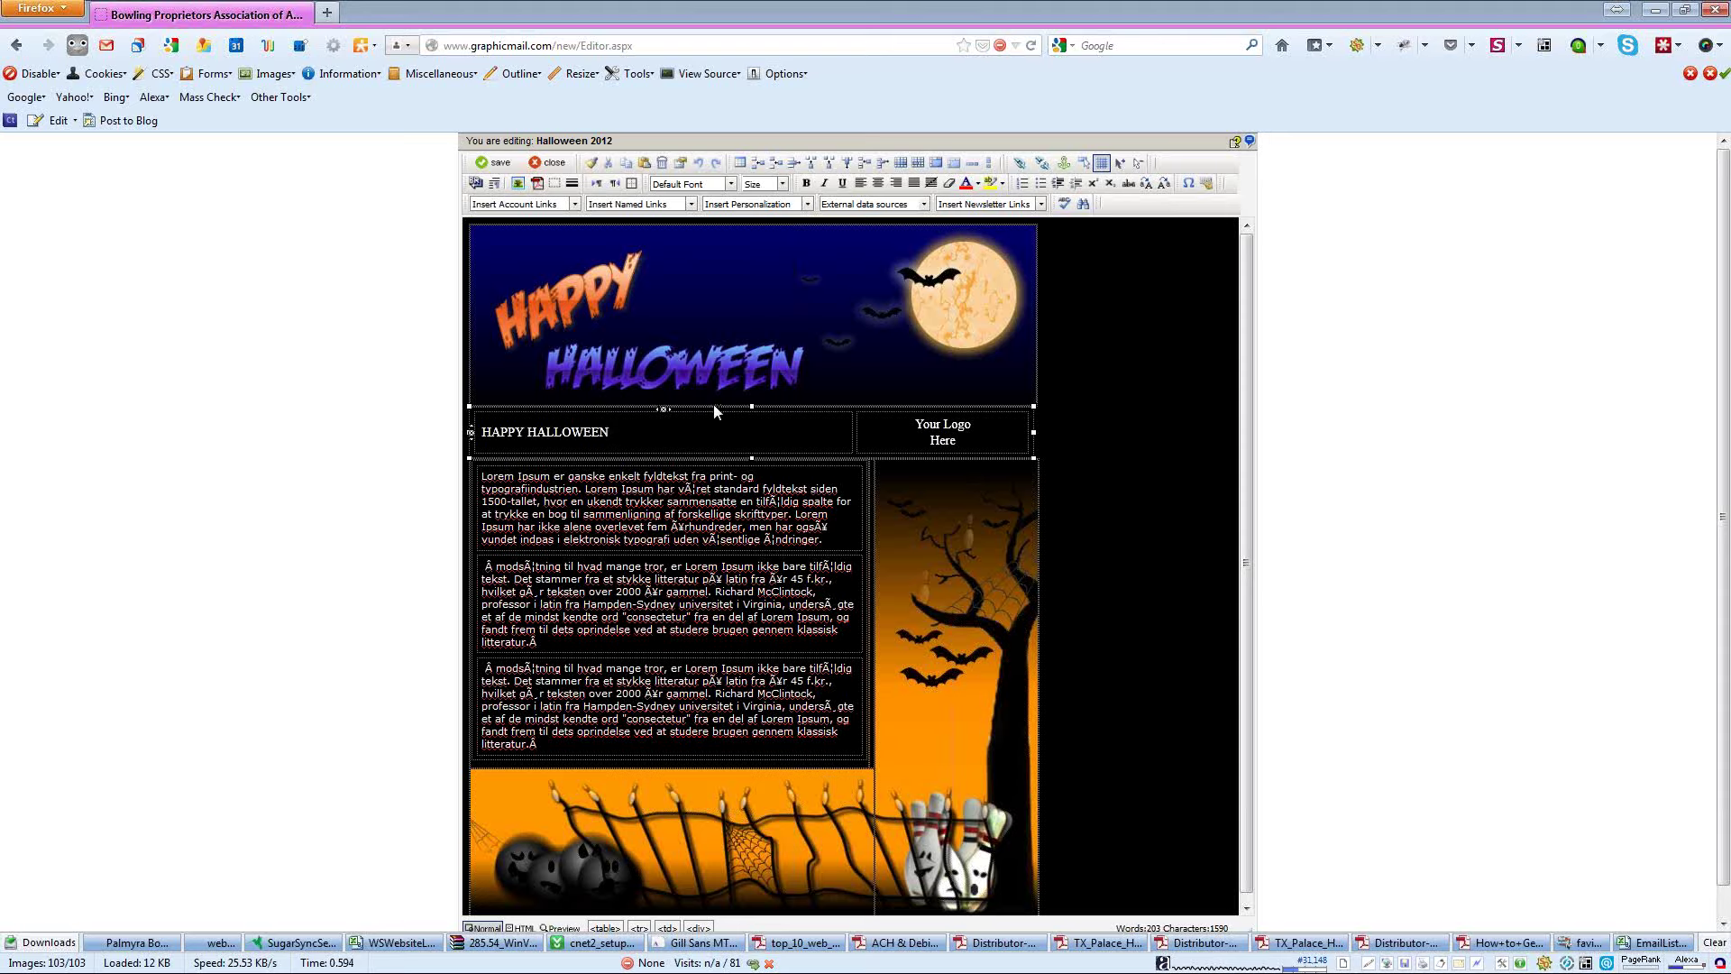
left_click_drag(485, 472, 817, 527)
left_click(658, 440)
left_click(809, 205)
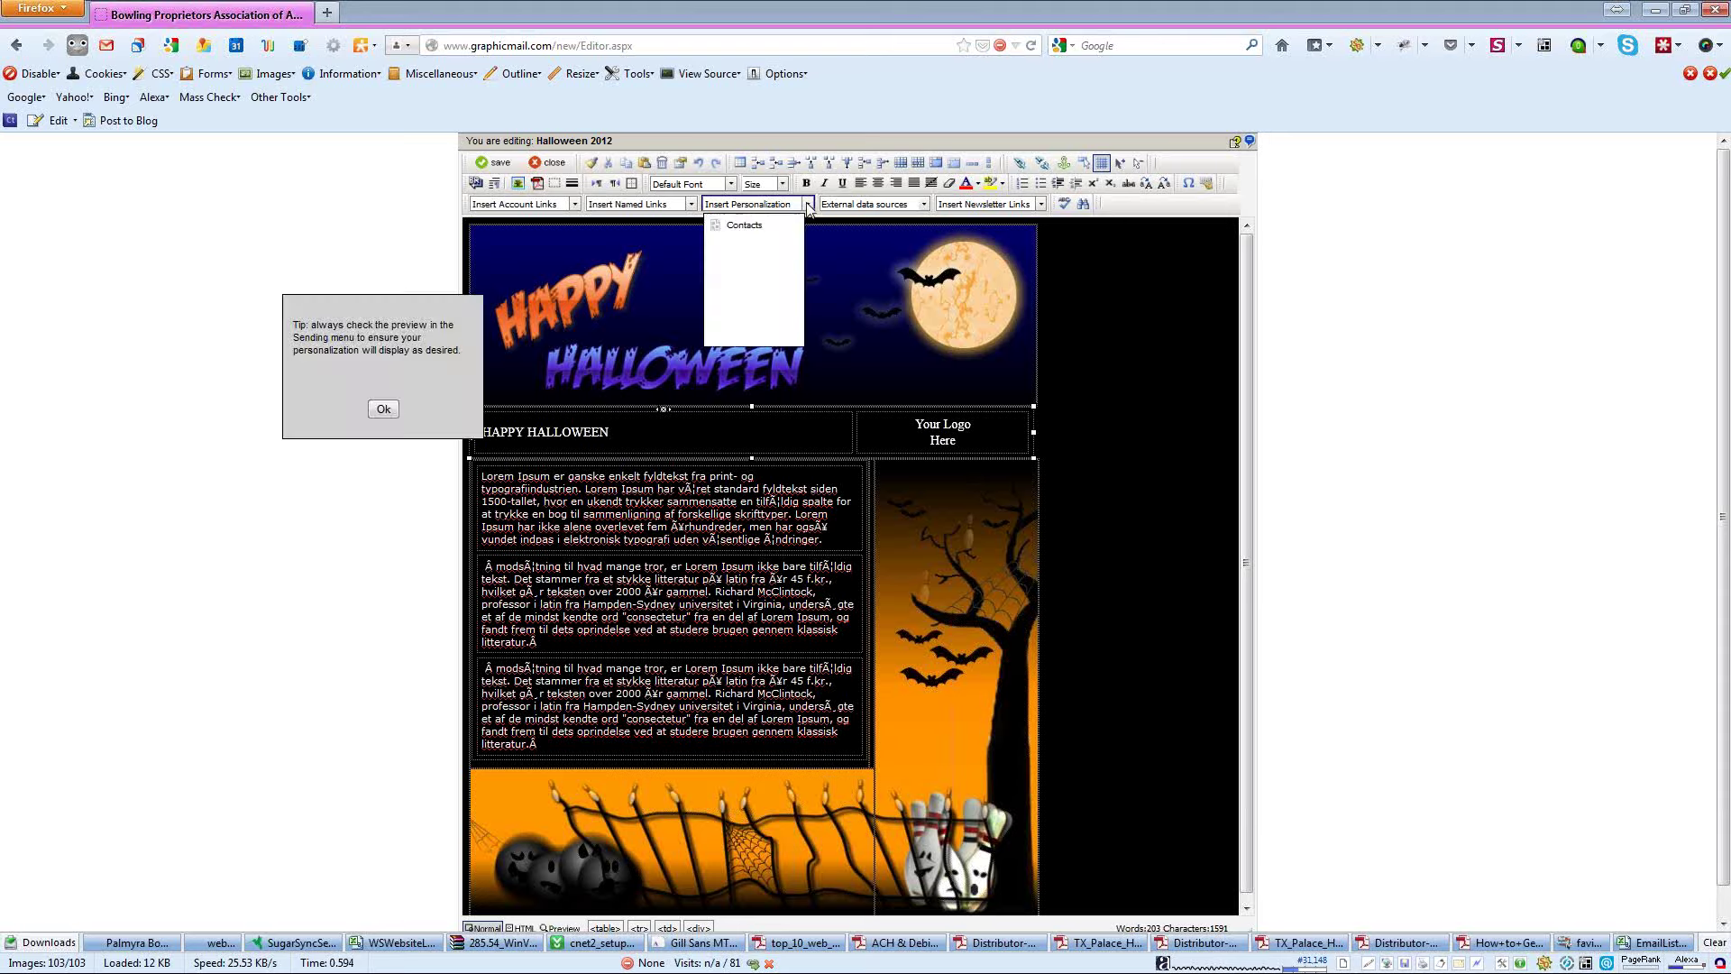
left_click(714, 224)
left_click(739, 267)
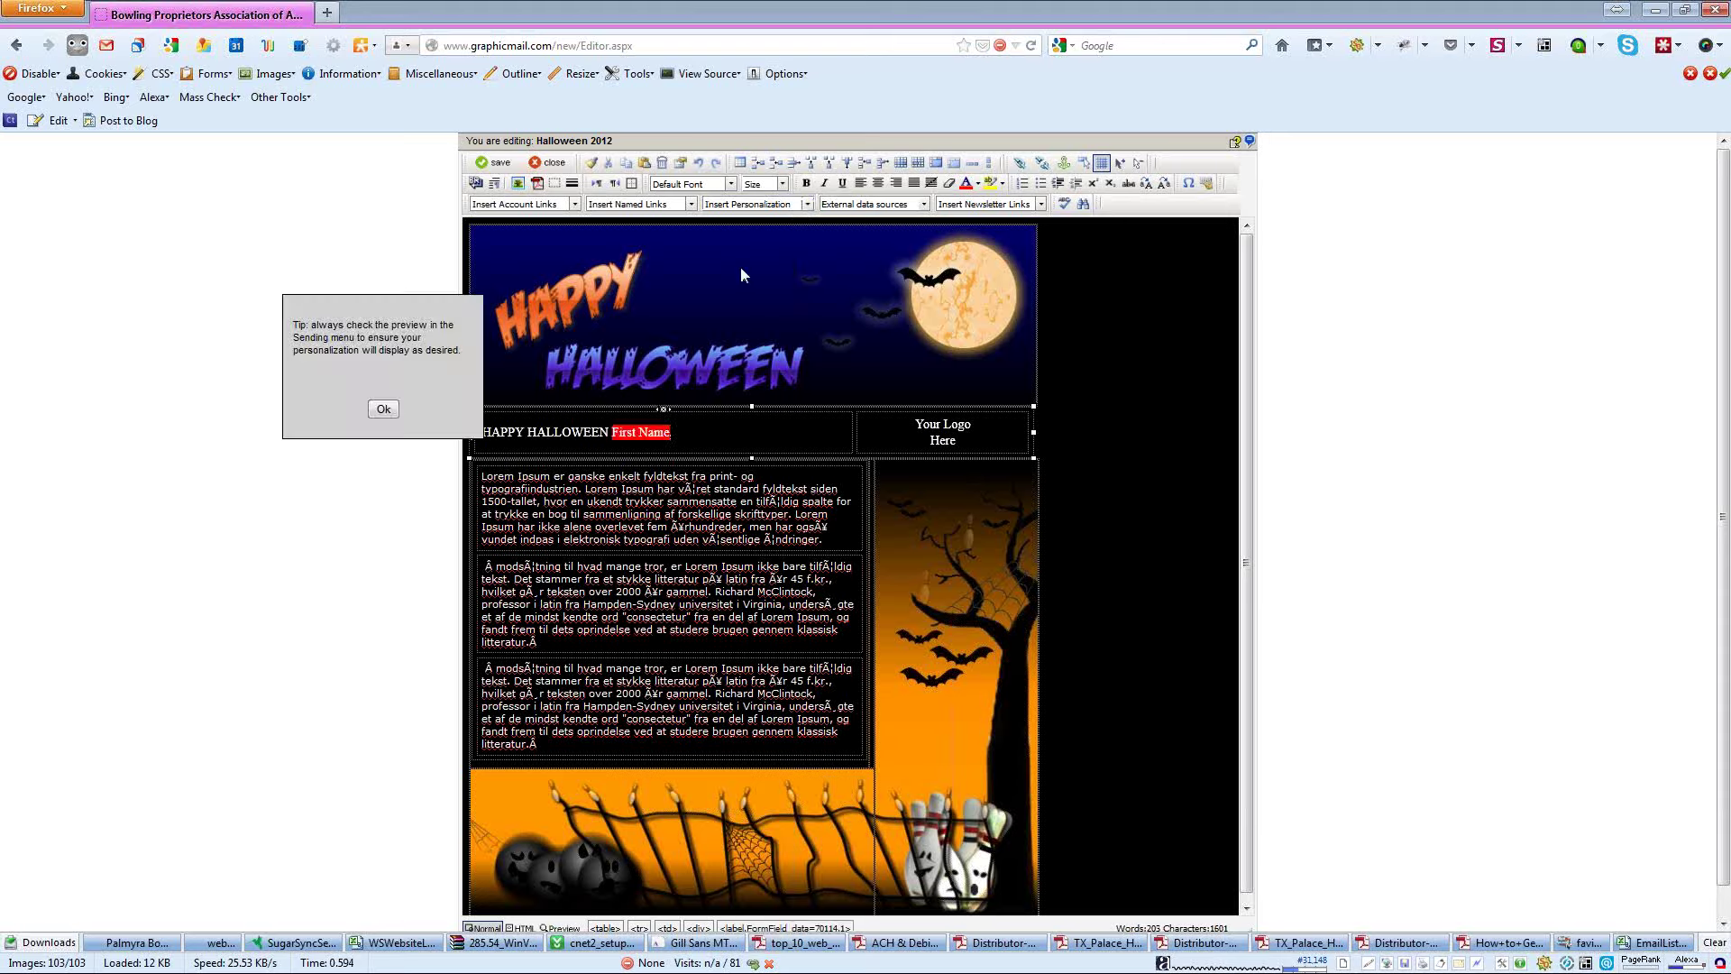
left_click(383, 408)
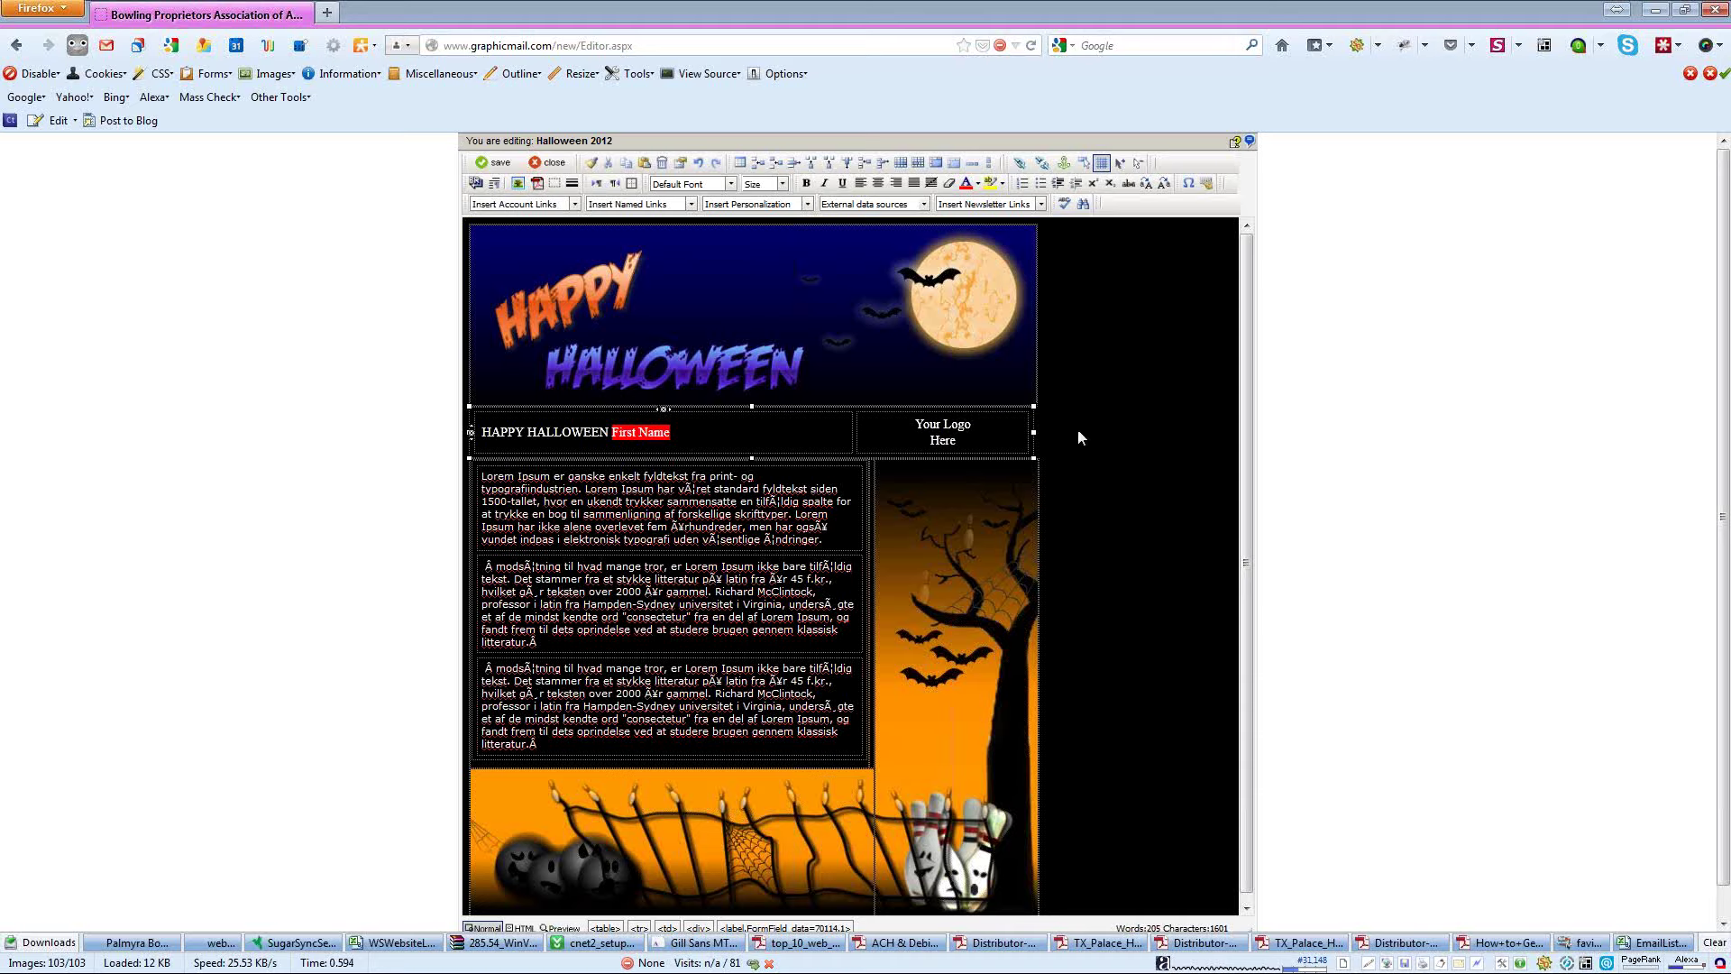
- Replace 'Your Logo Here' with EditorImages/BannerTop.jpg, shrunk to about 324 by 121
left_click_drag(914, 424, 973, 446)
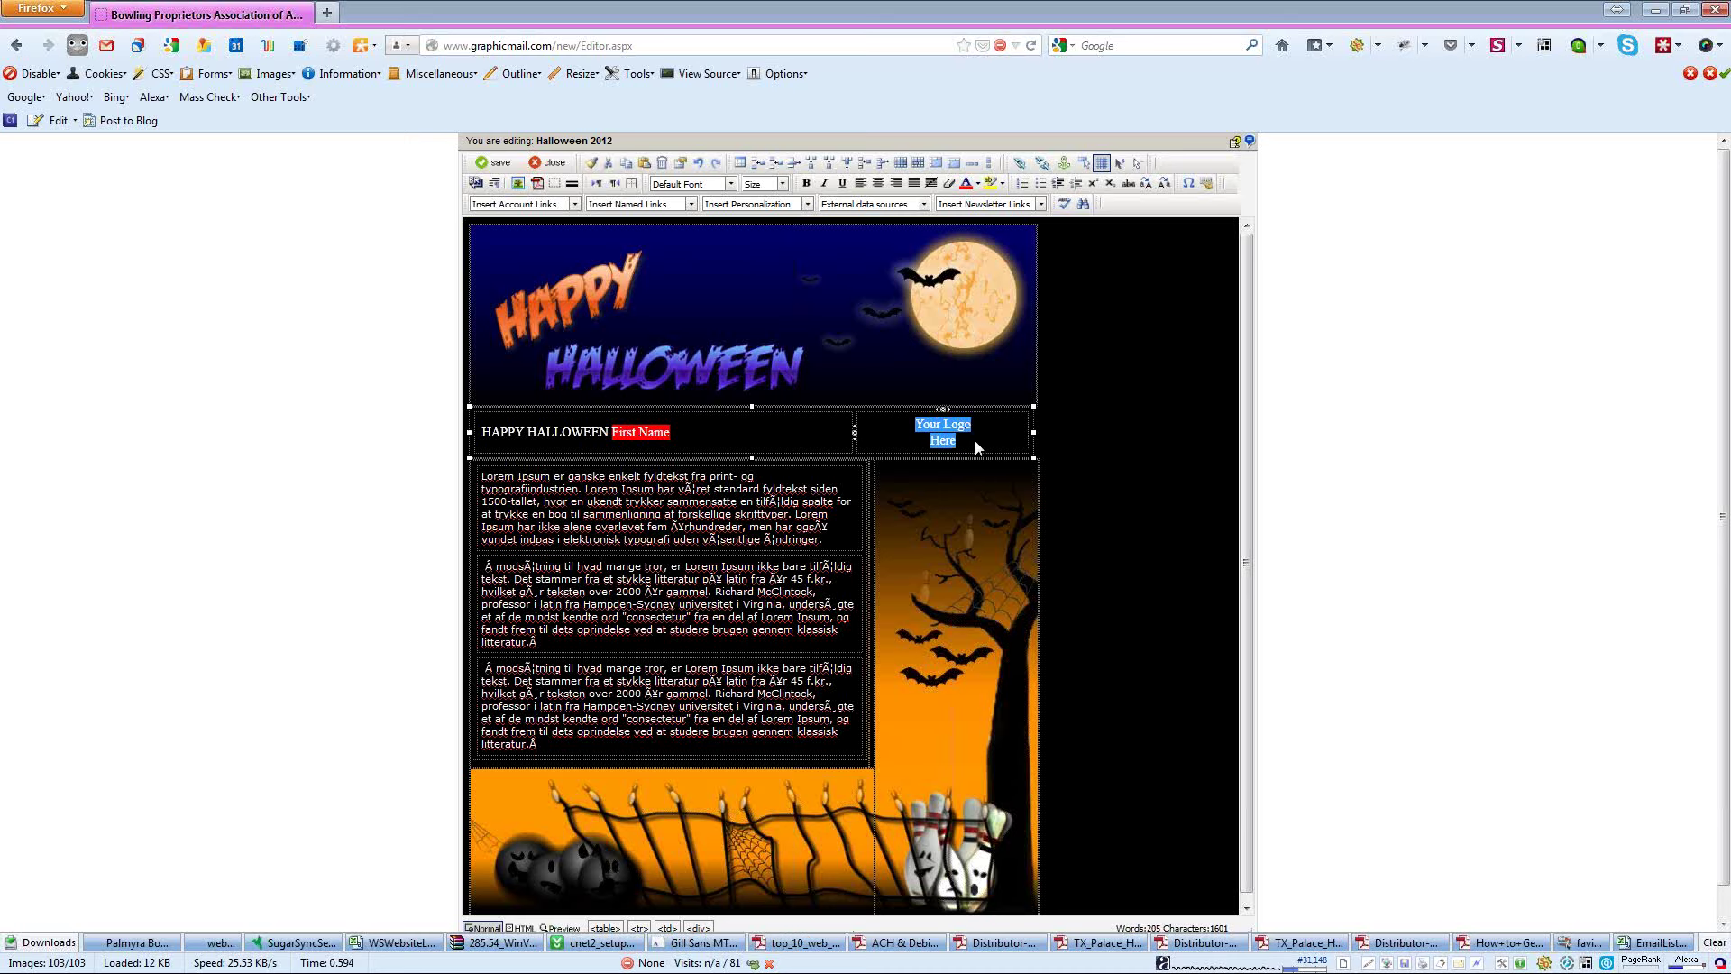
key("Delete")
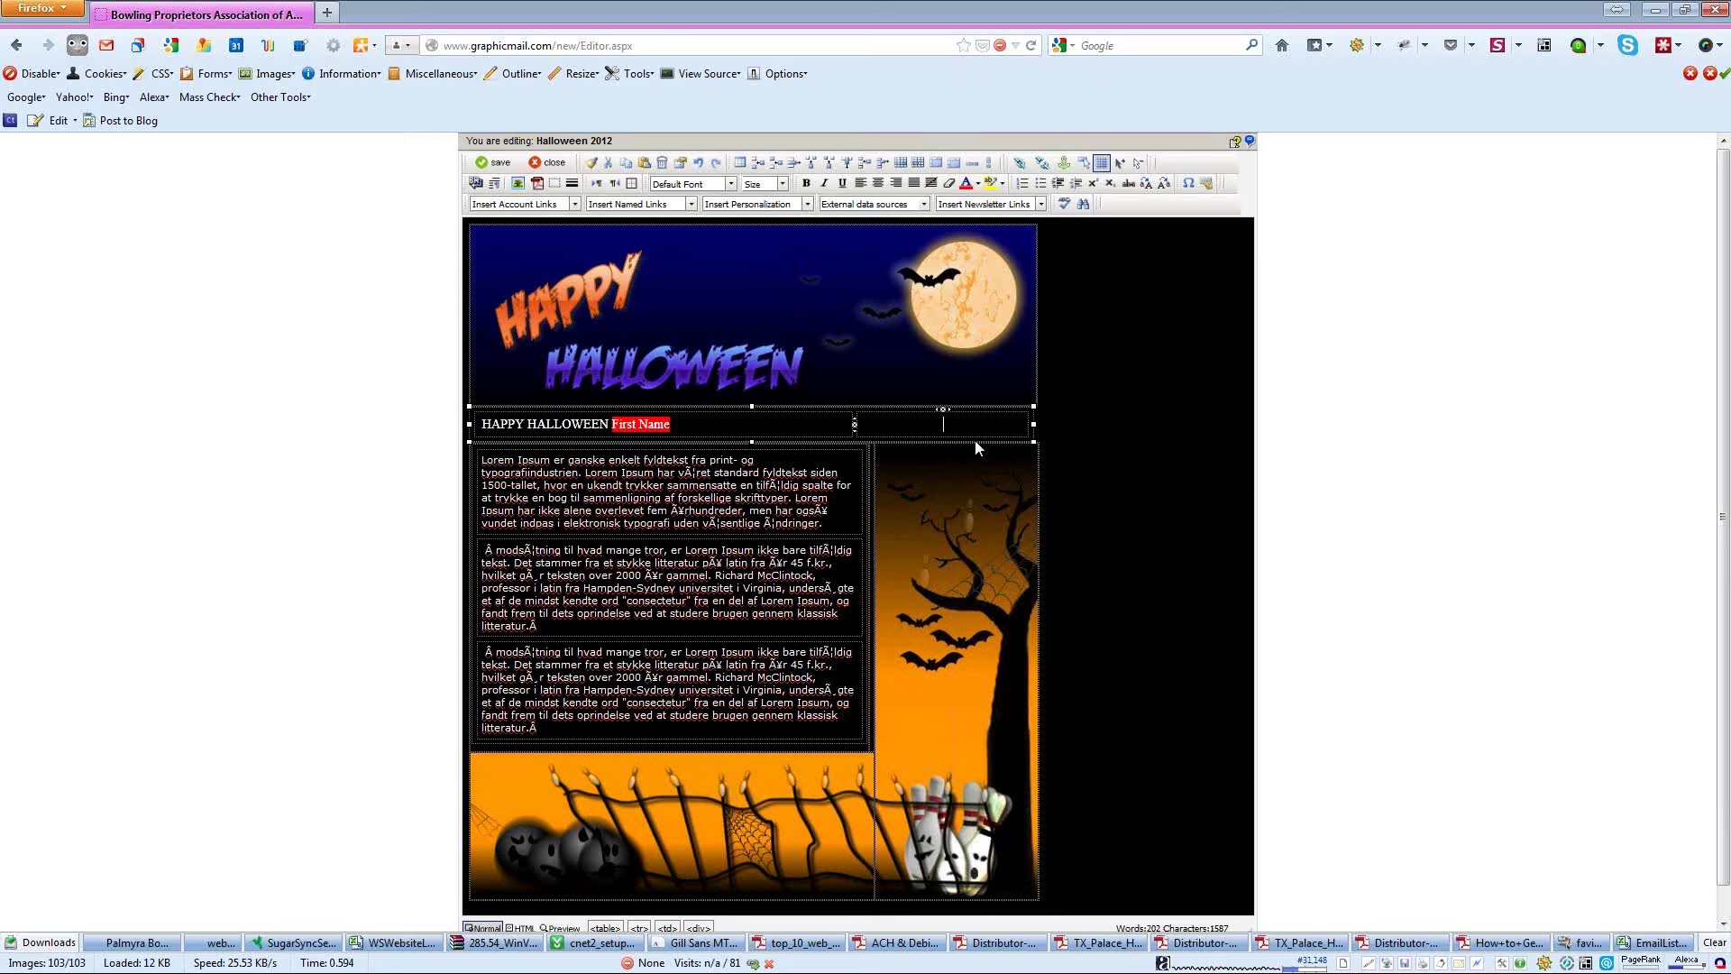
left_click(516, 182)
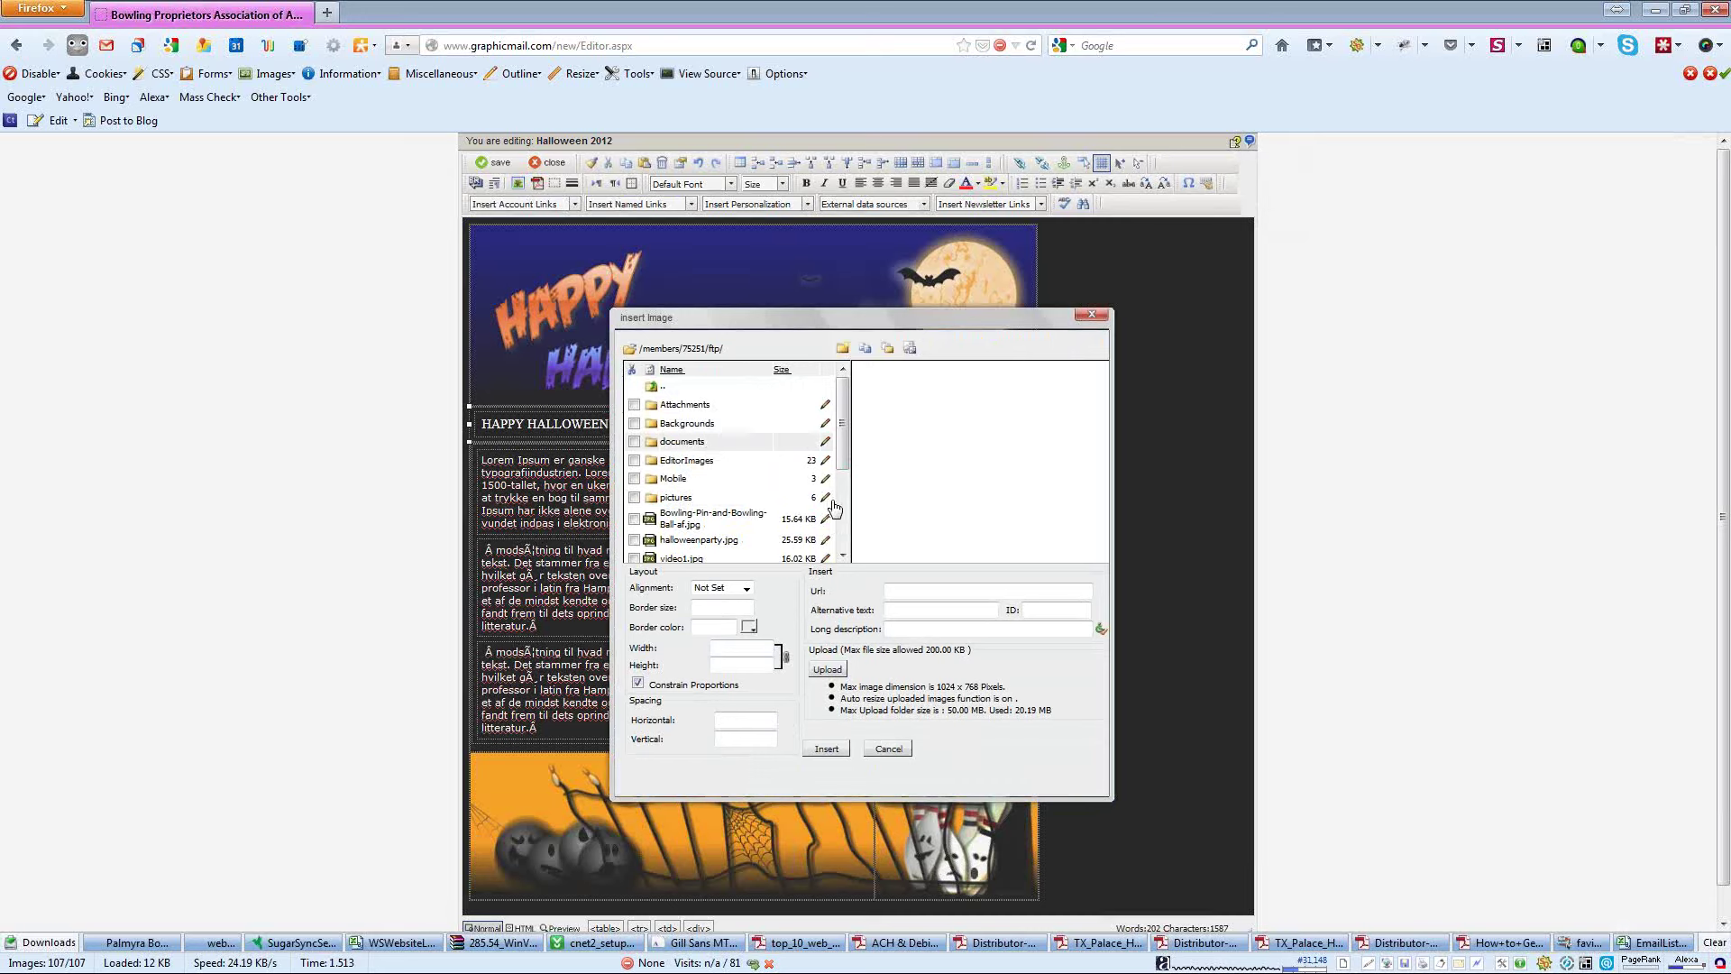
left_click(835, 505)
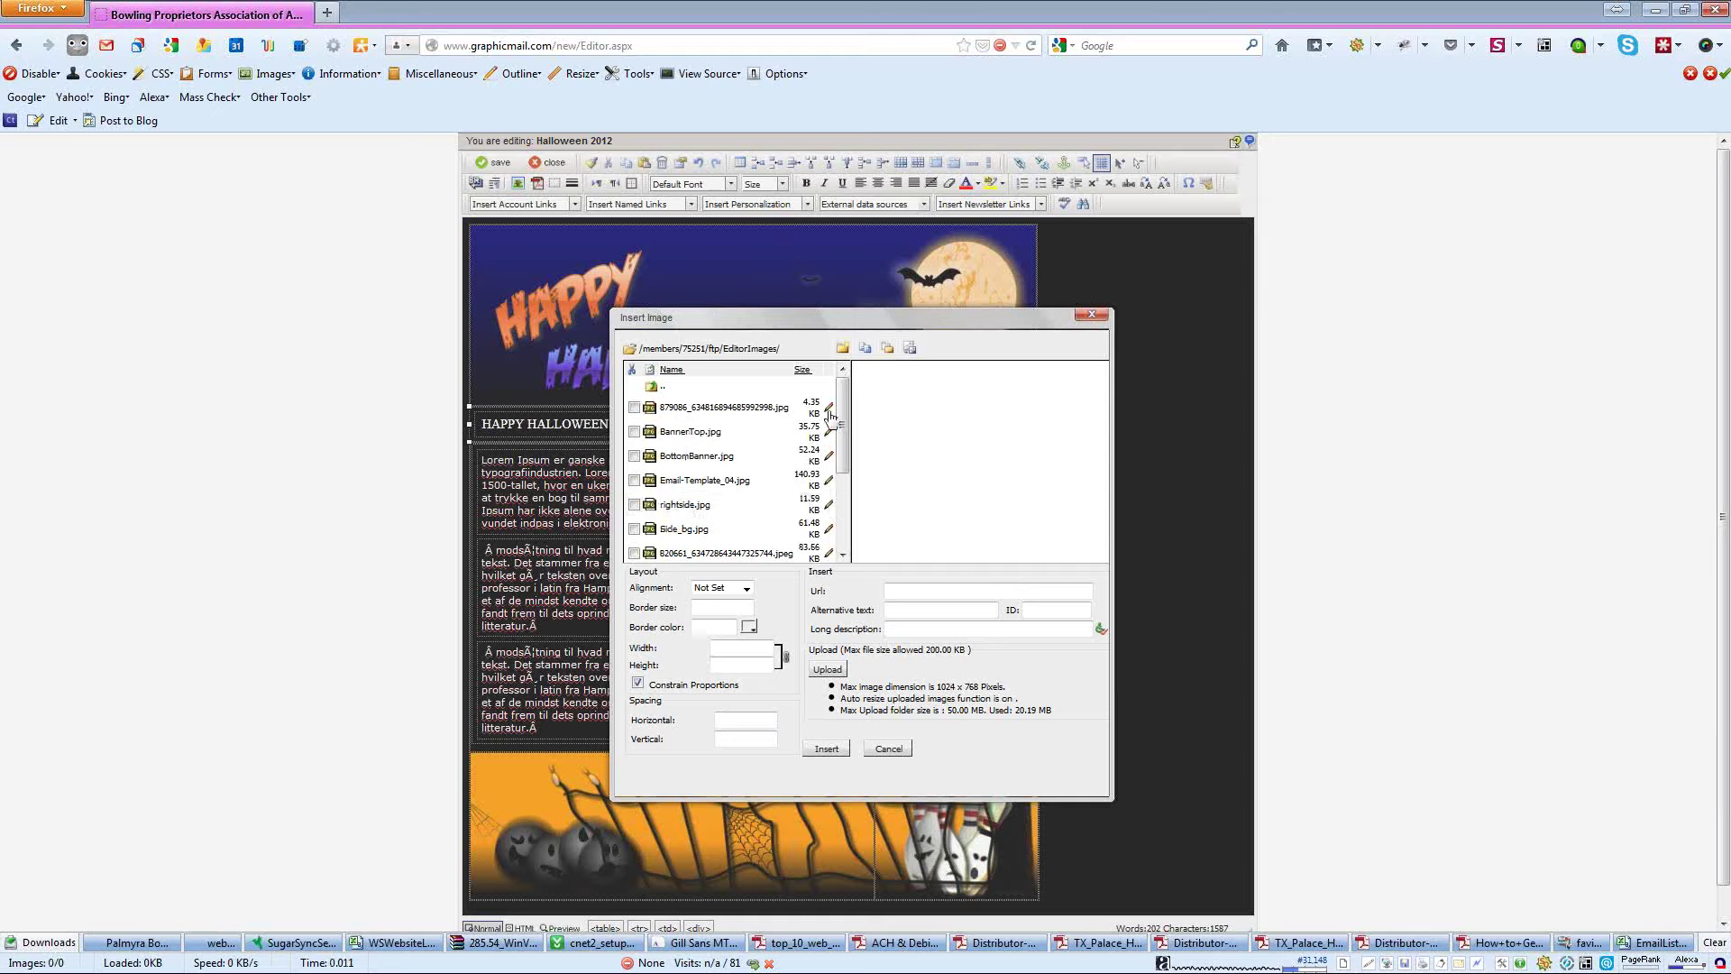
left_click(735, 408)
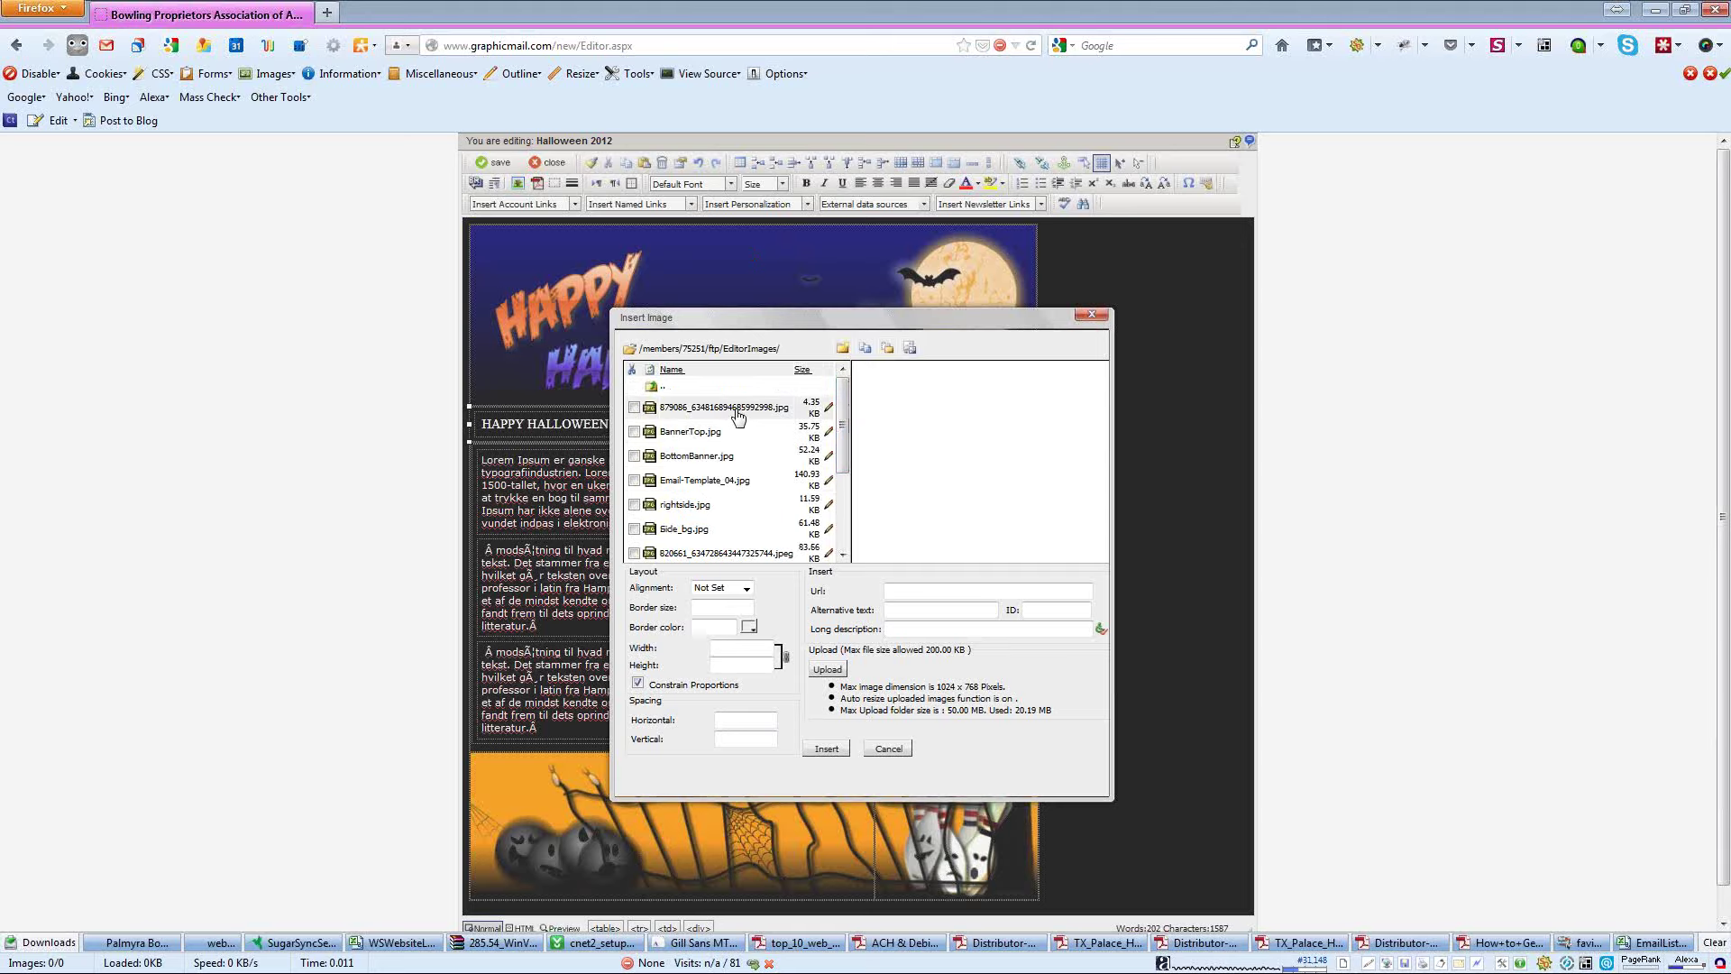
left_click(705, 433)
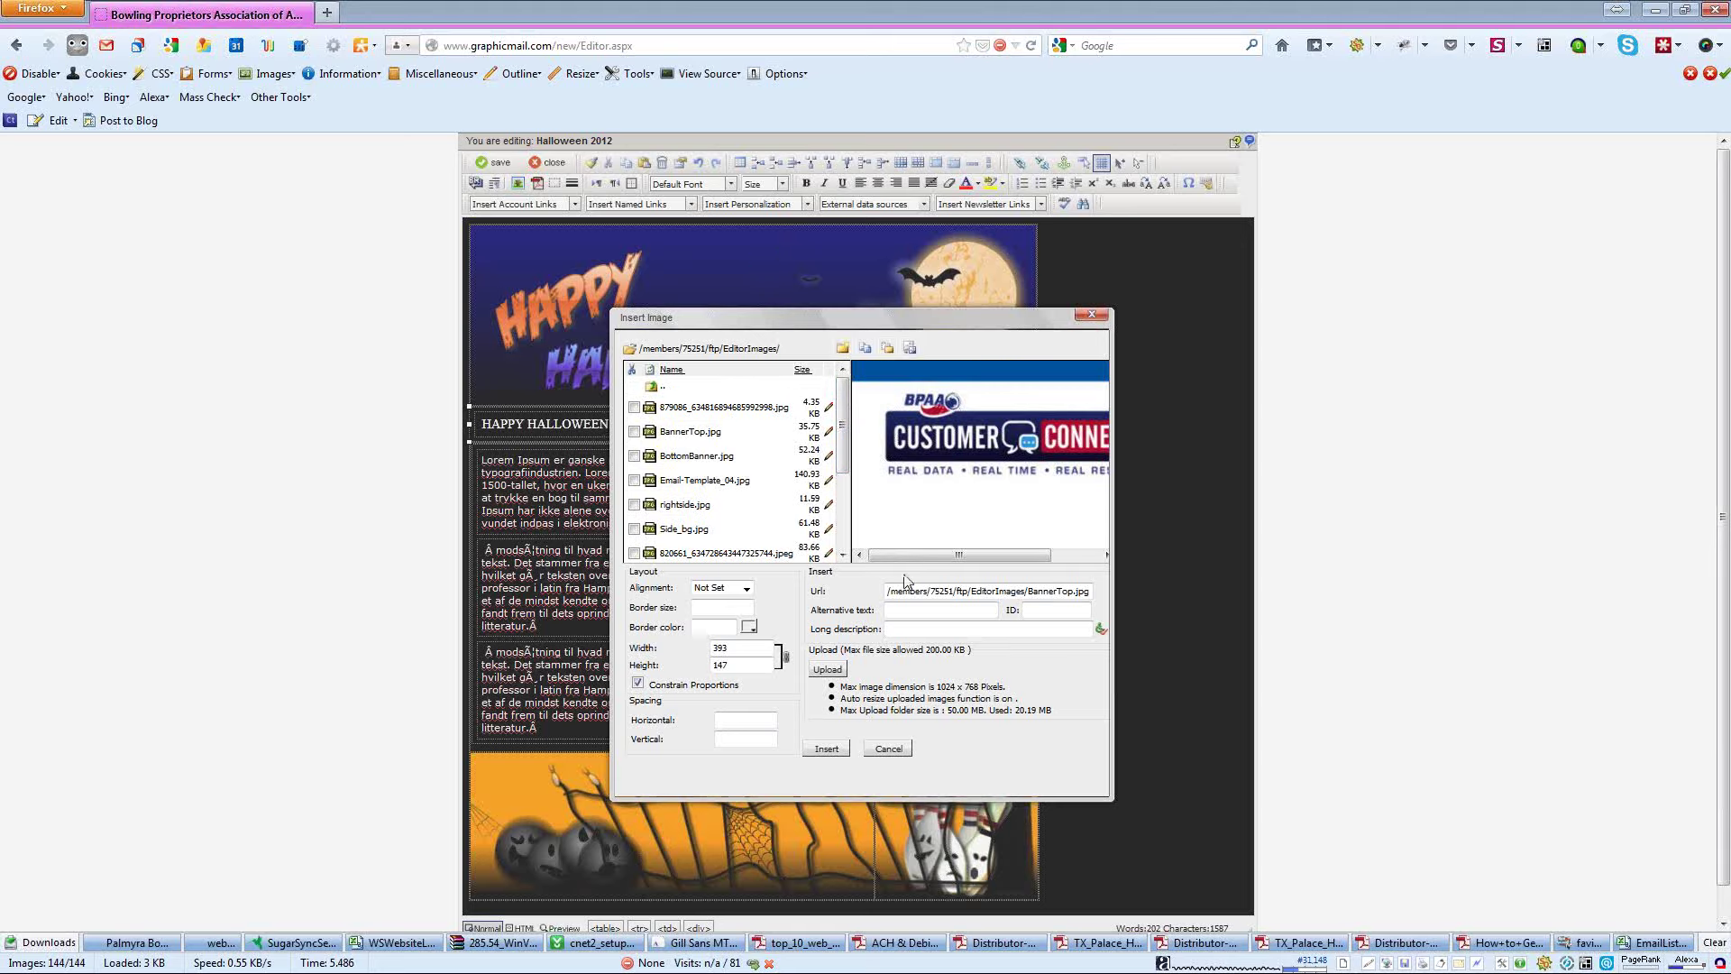
left_click(827, 750)
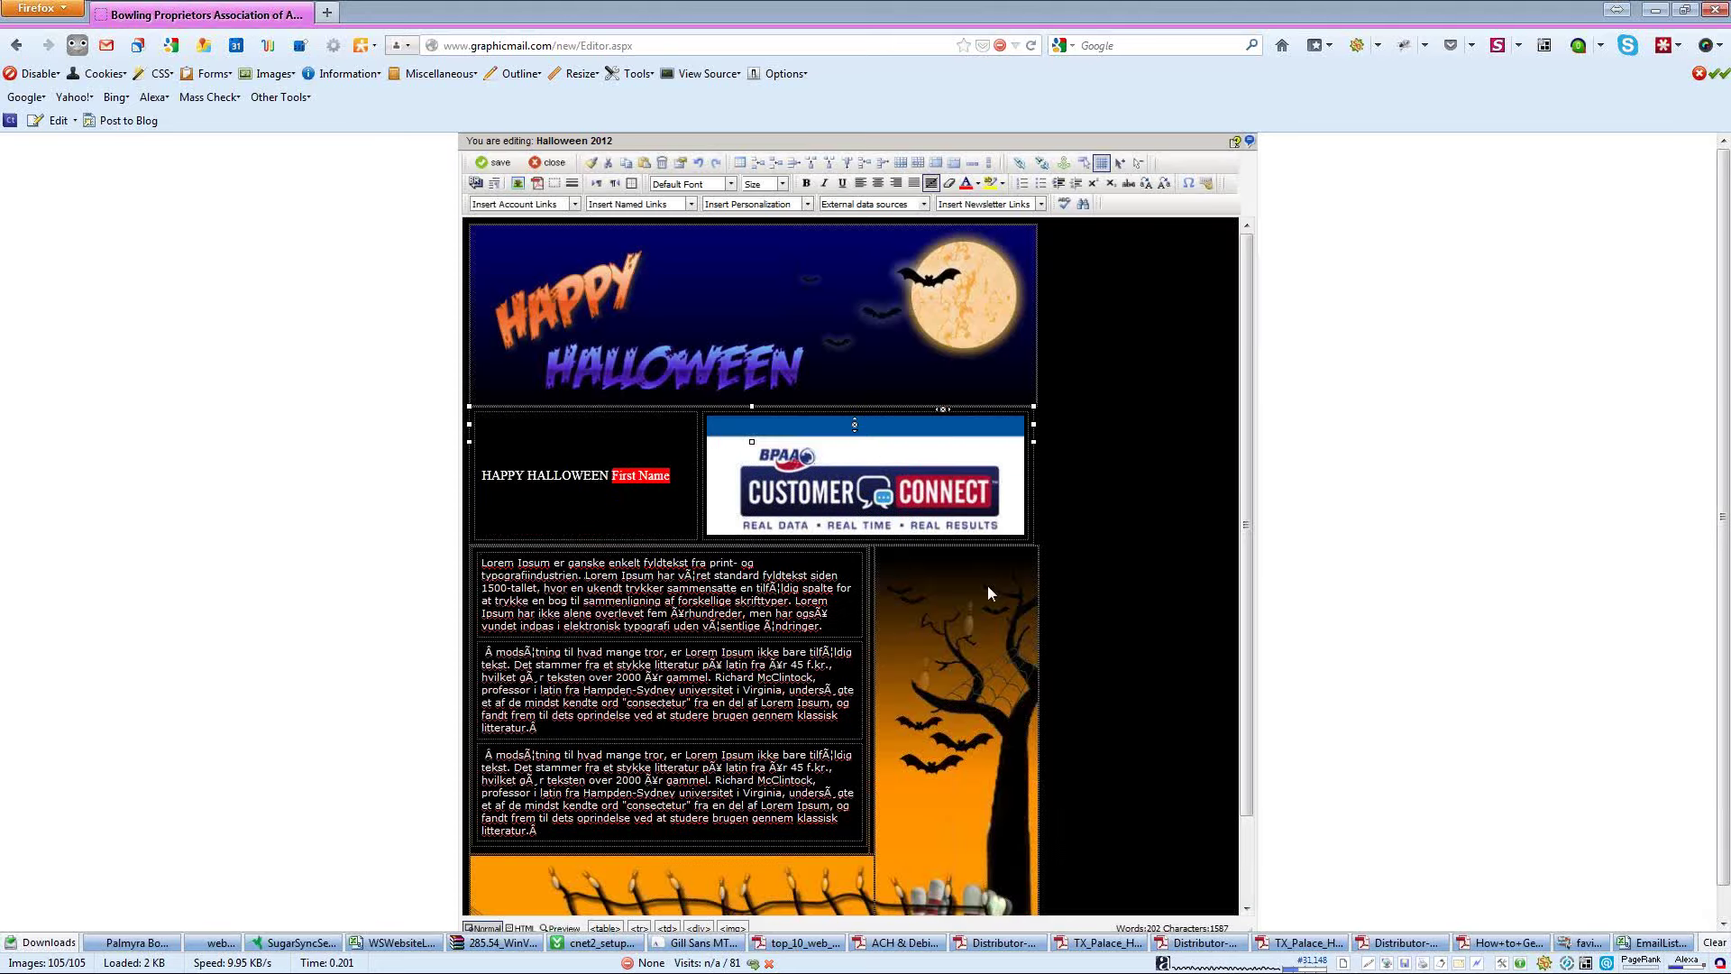
left_click(983, 444)
left_click_drag(1025, 416, 971, 442)
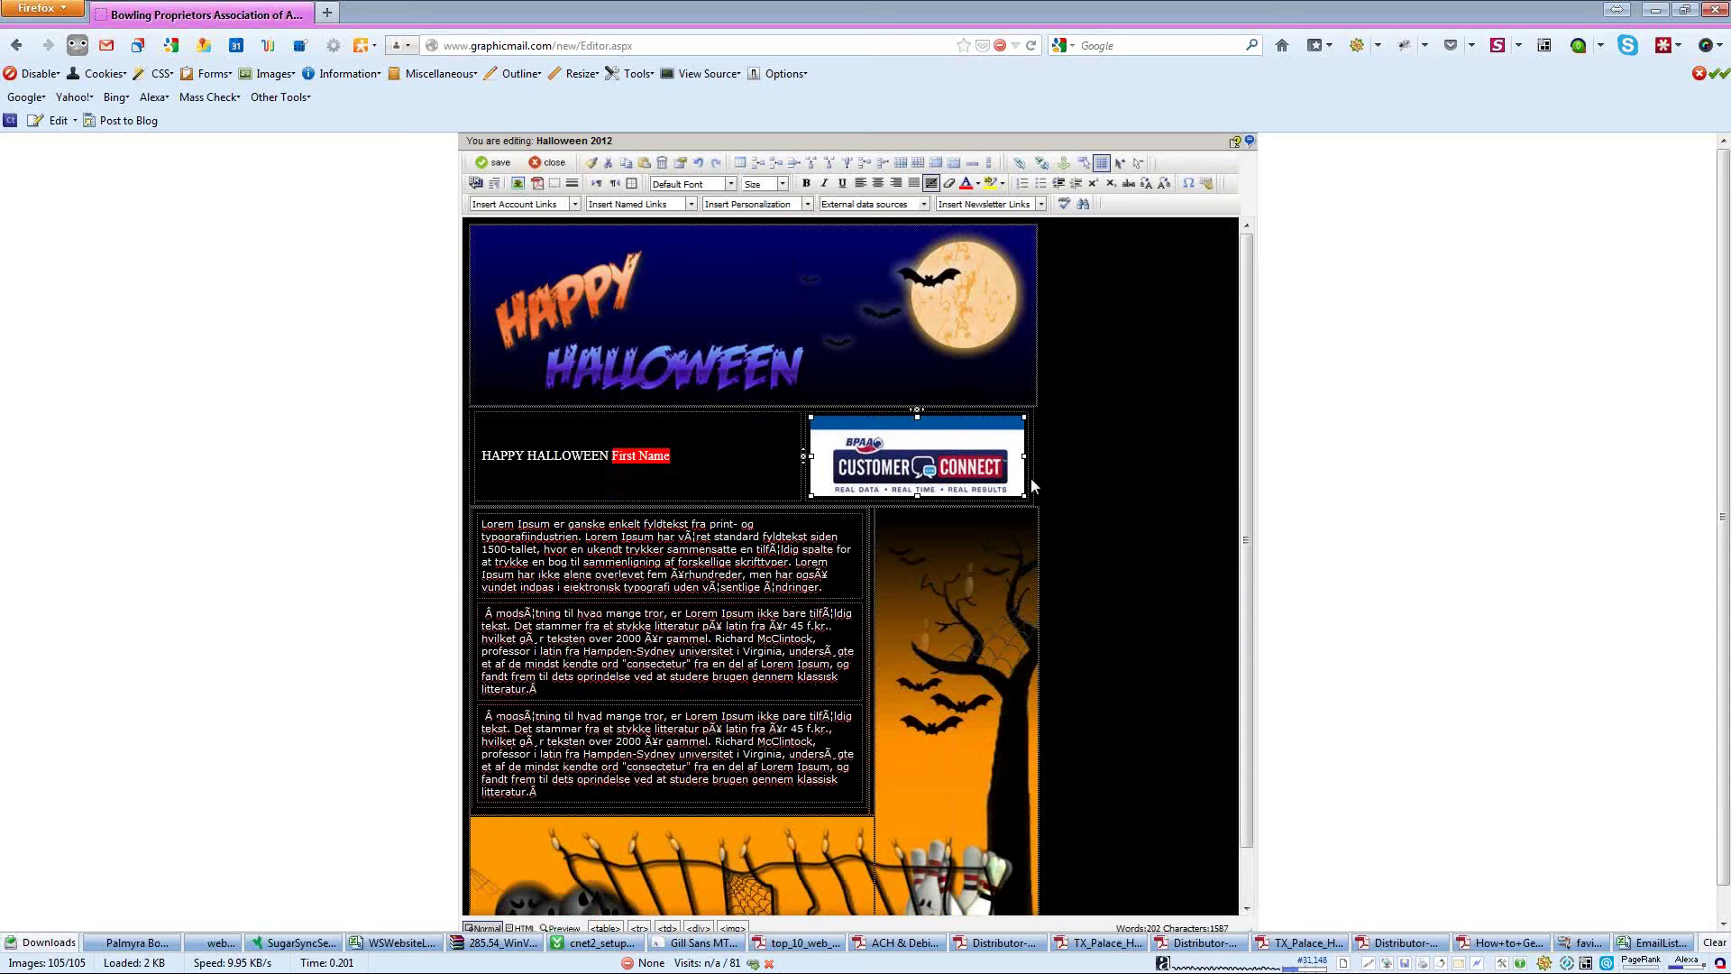
- Check the fence image's properties without changing them, then select the first paragraph
scroll(1138, 533, "down", 1)
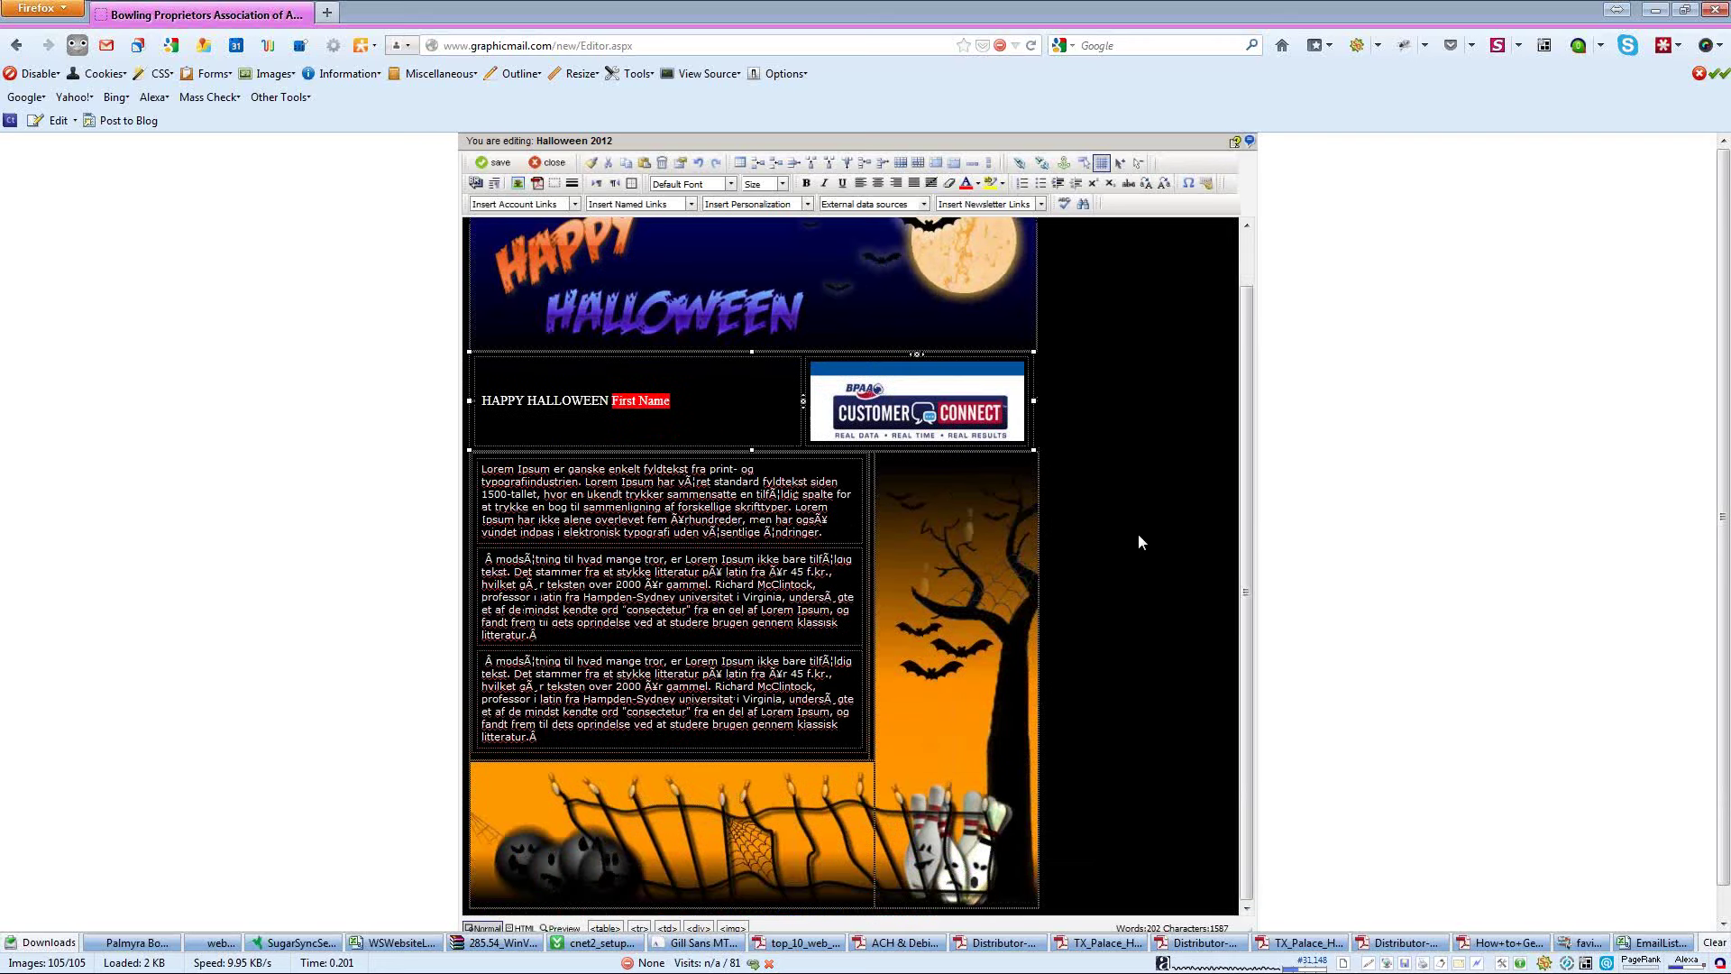
left_click(568, 841)
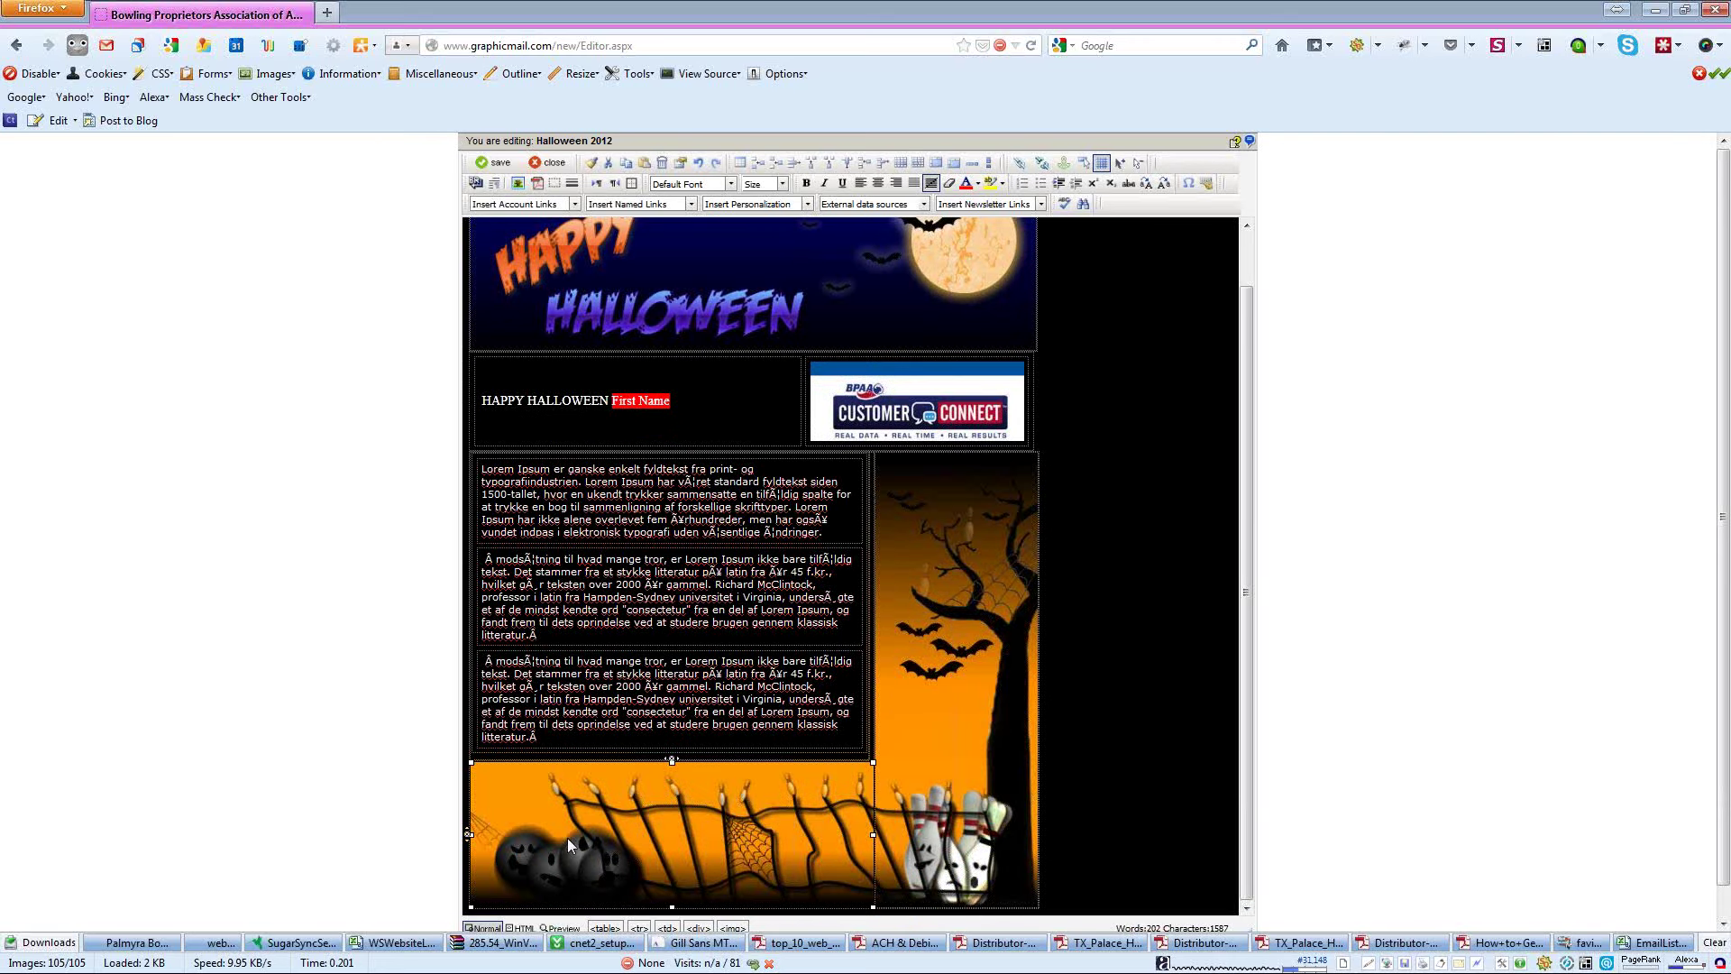
double_click(620, 805)
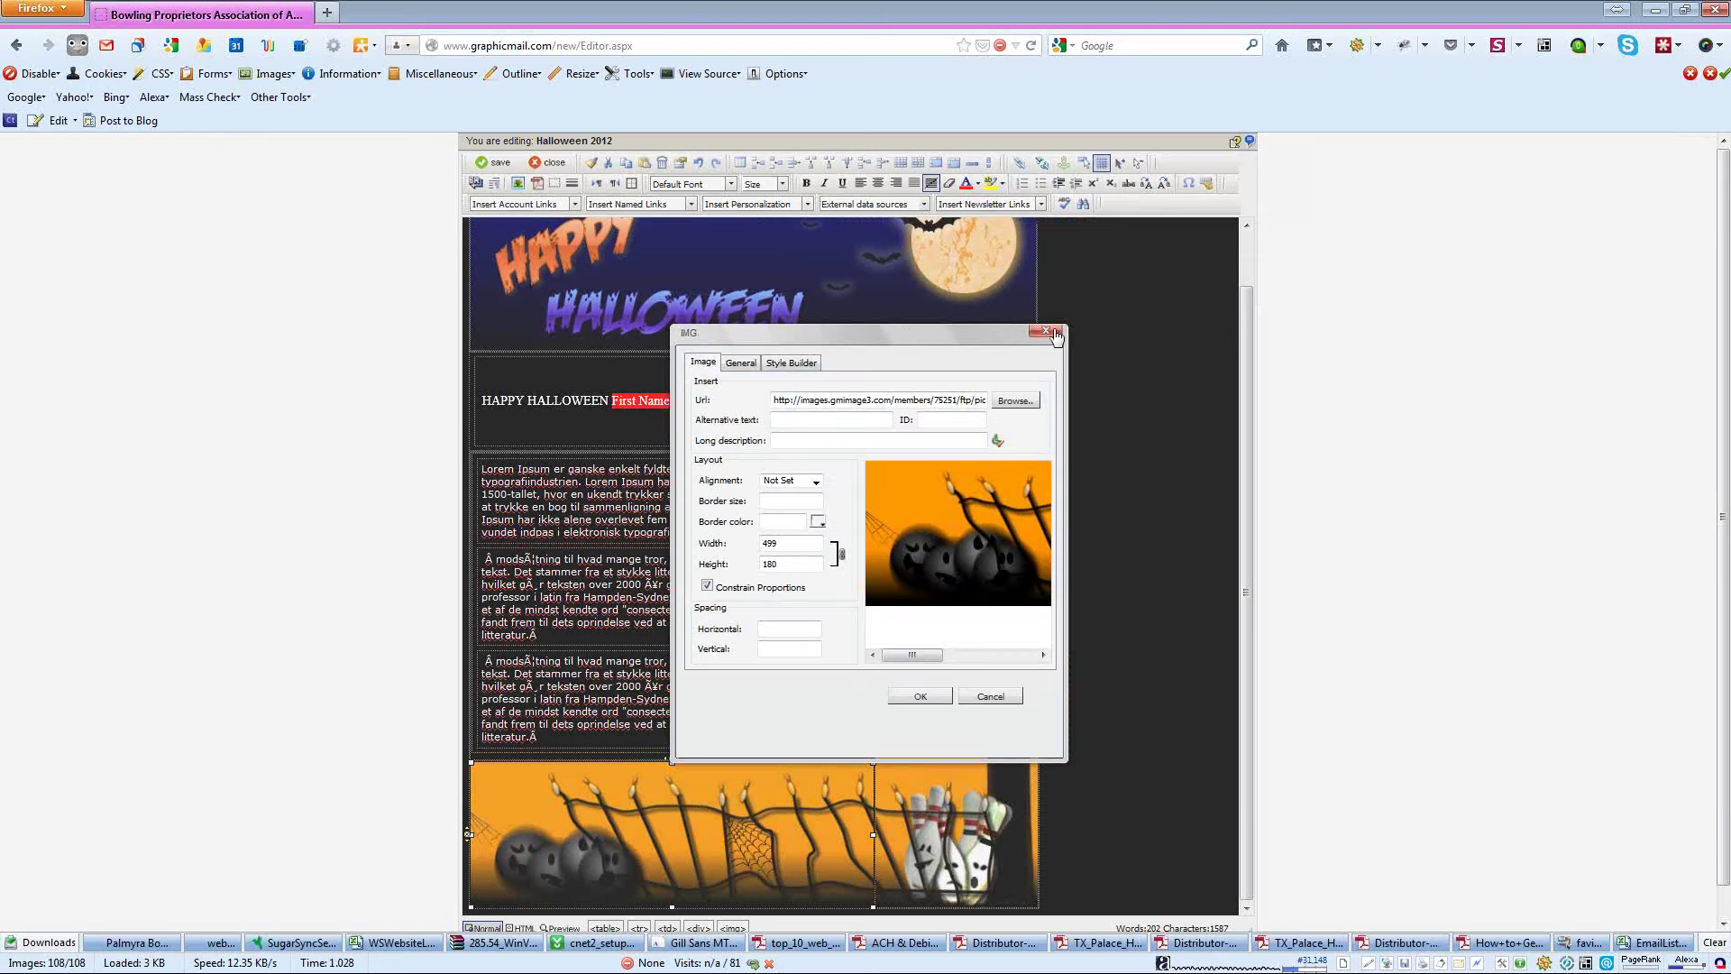
left_click(1048, 333)
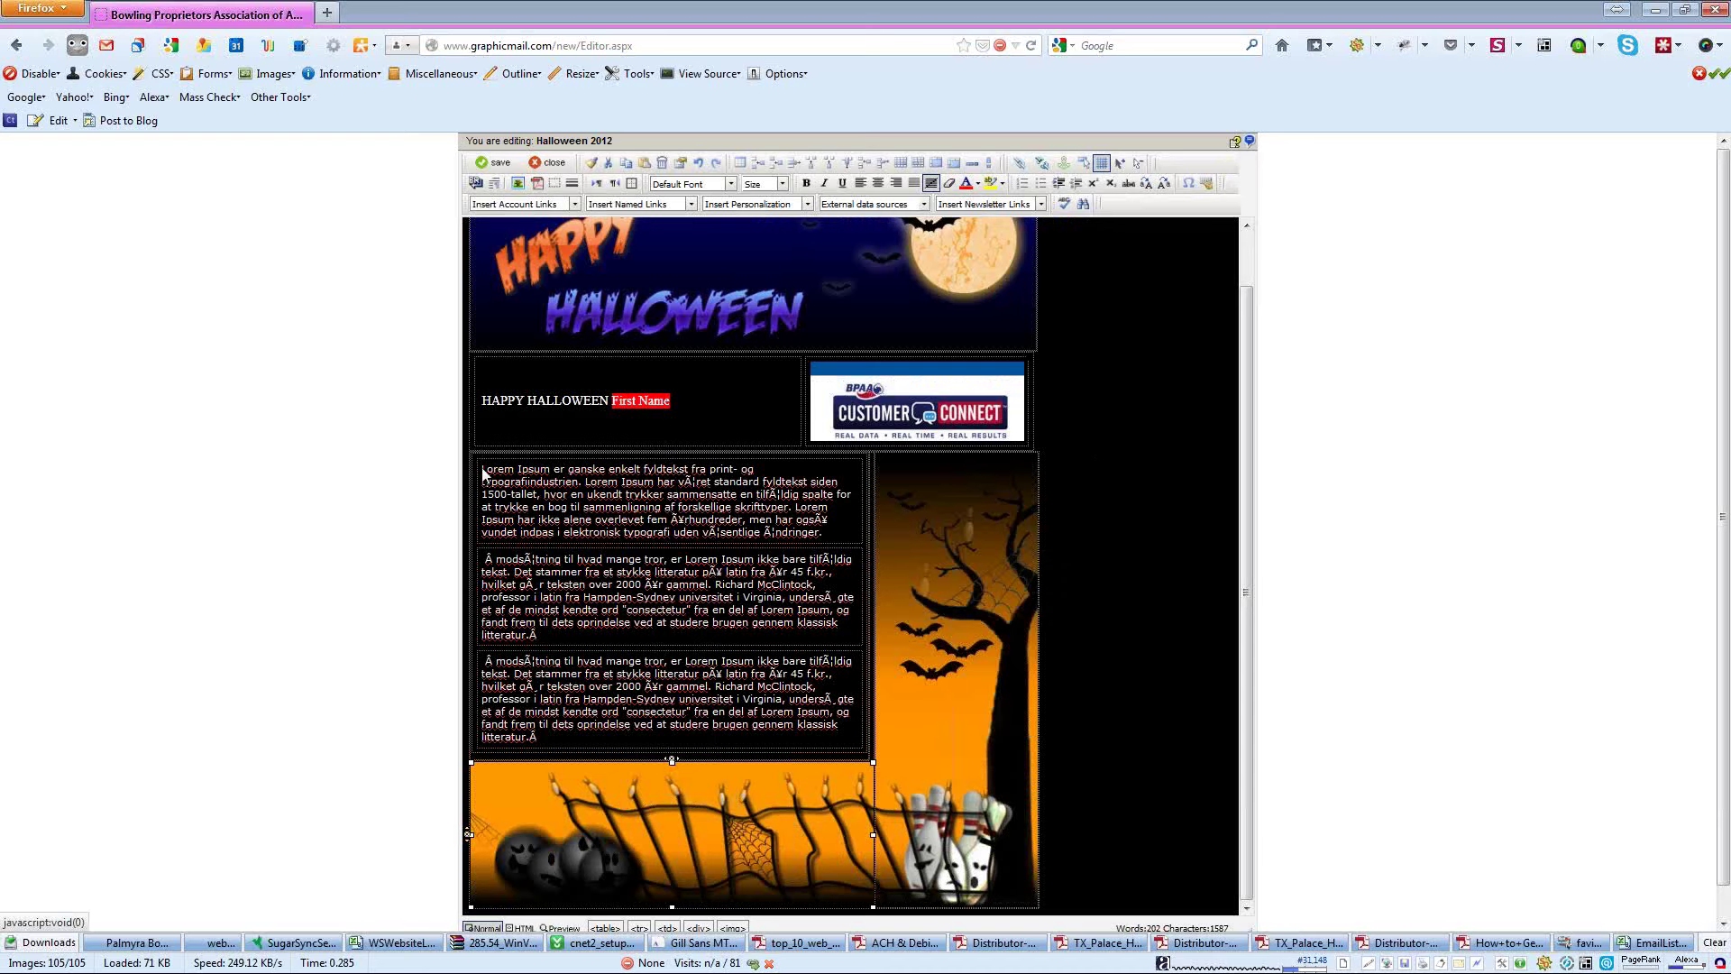
left_click_drag(484, 470, 833, 530)
- Replace the first paragraph with 'Join us for our party' and save the newsletter on closing
type("Join us")
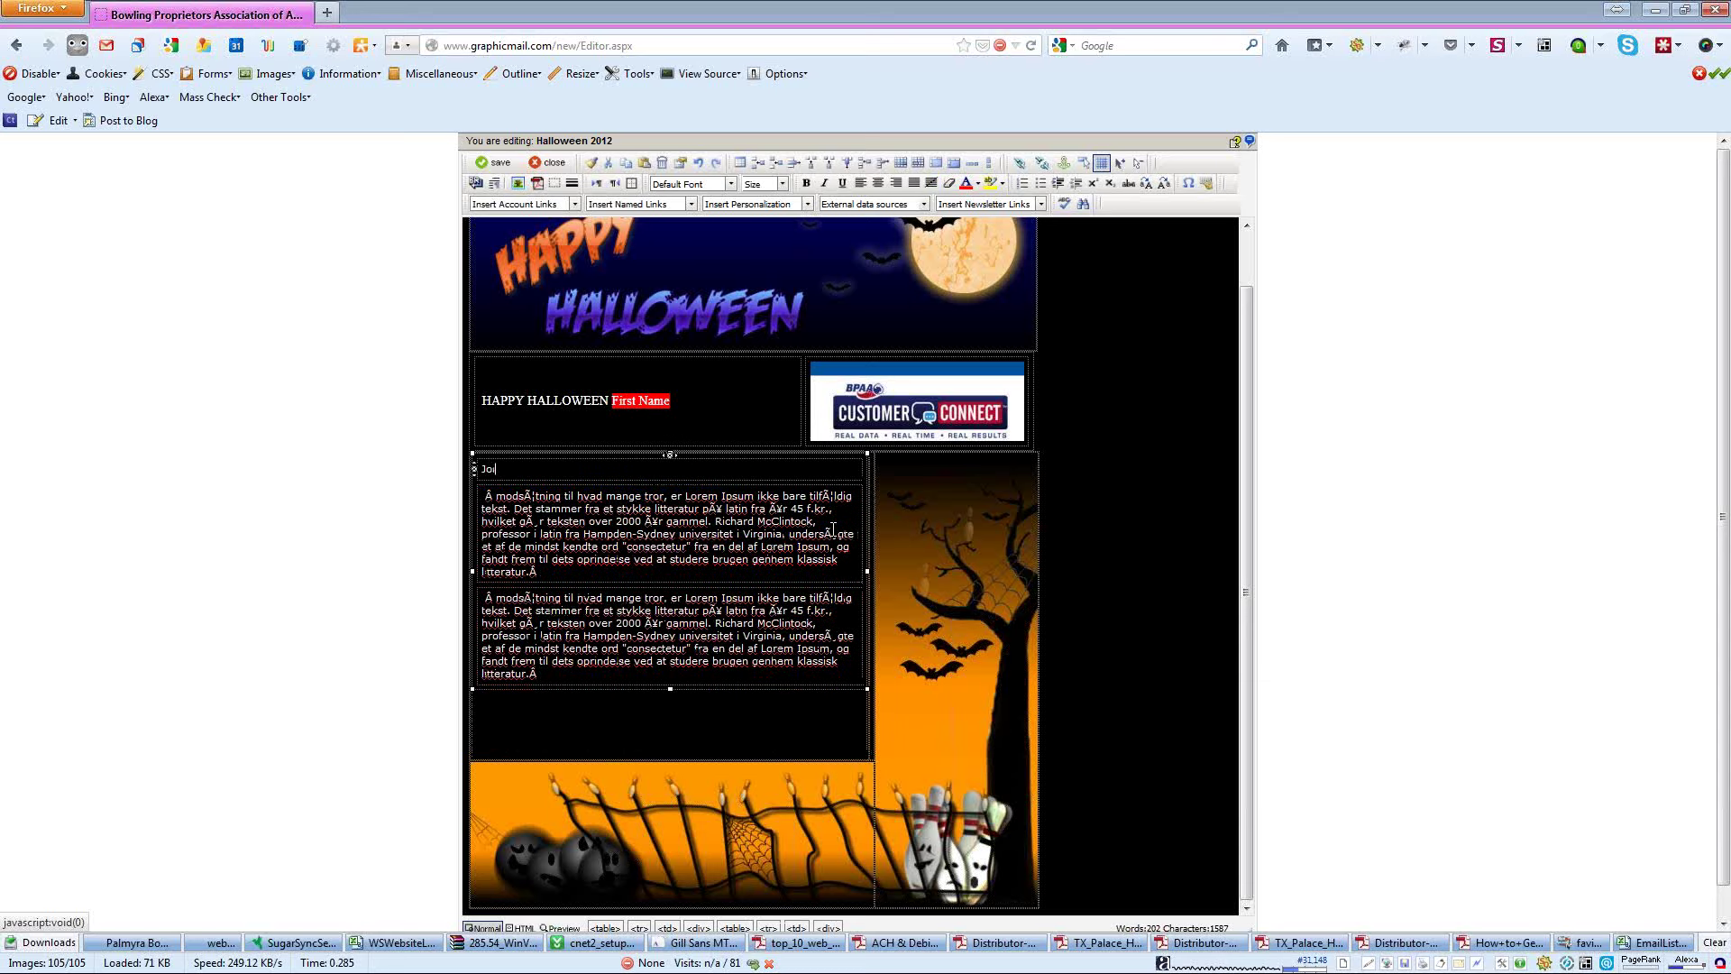
type(" for our party.")
left_click(499, 165)
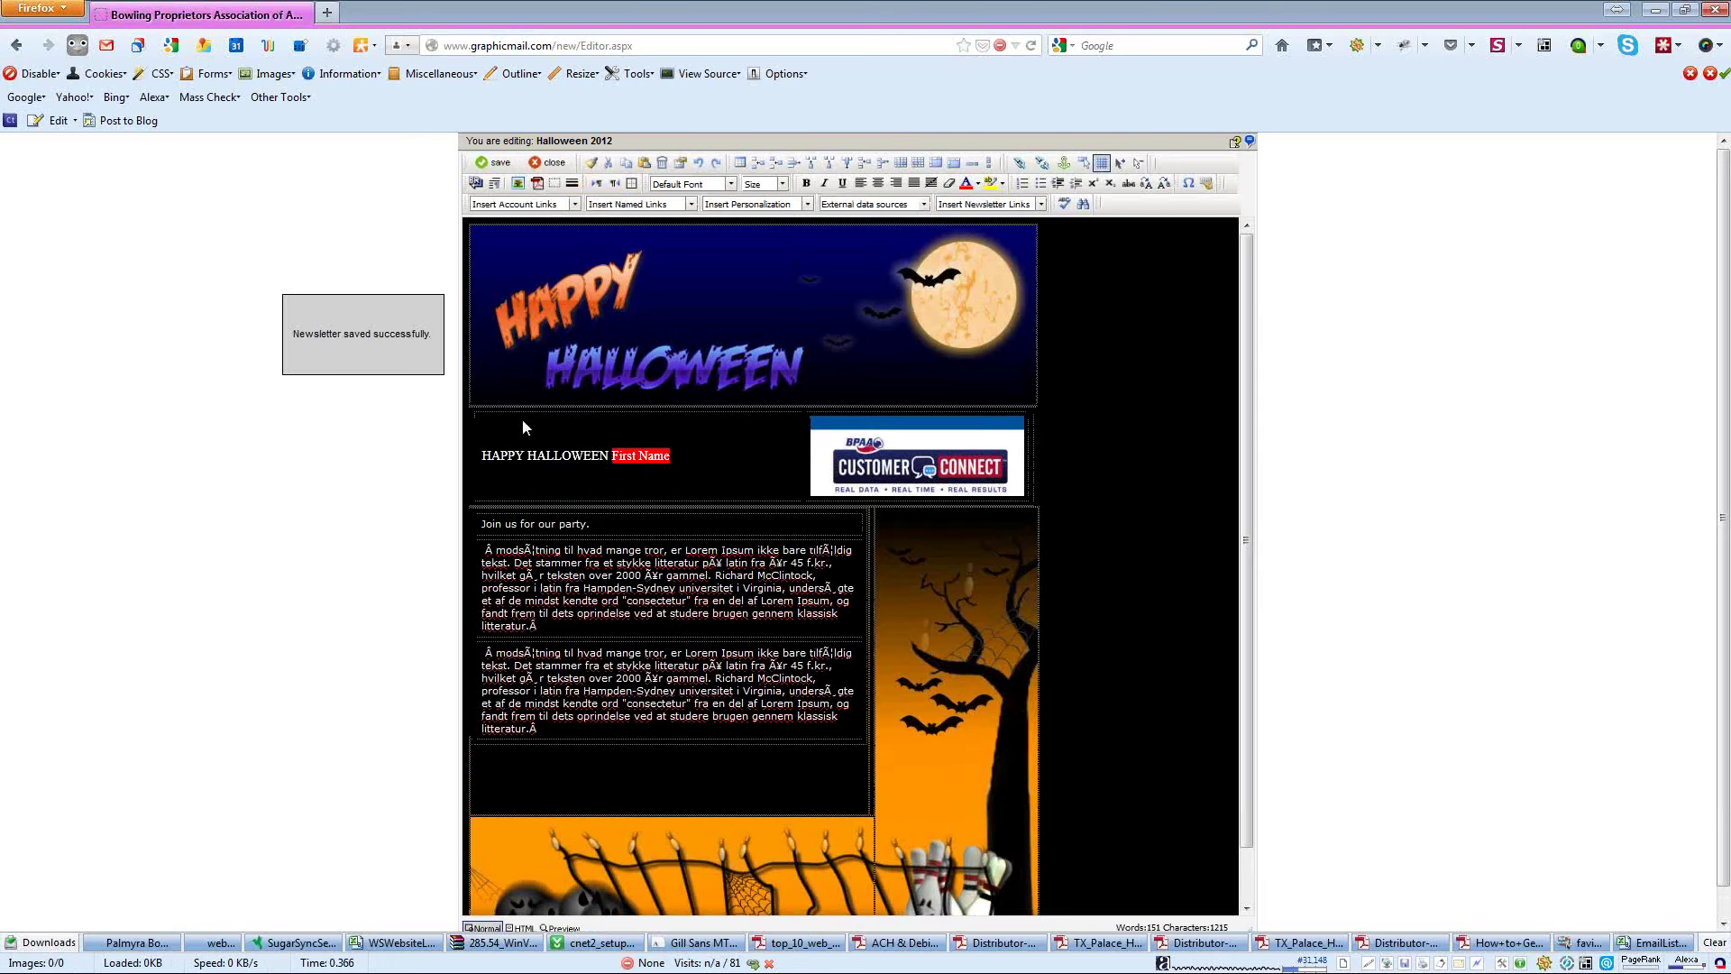
left_click(547, 163)
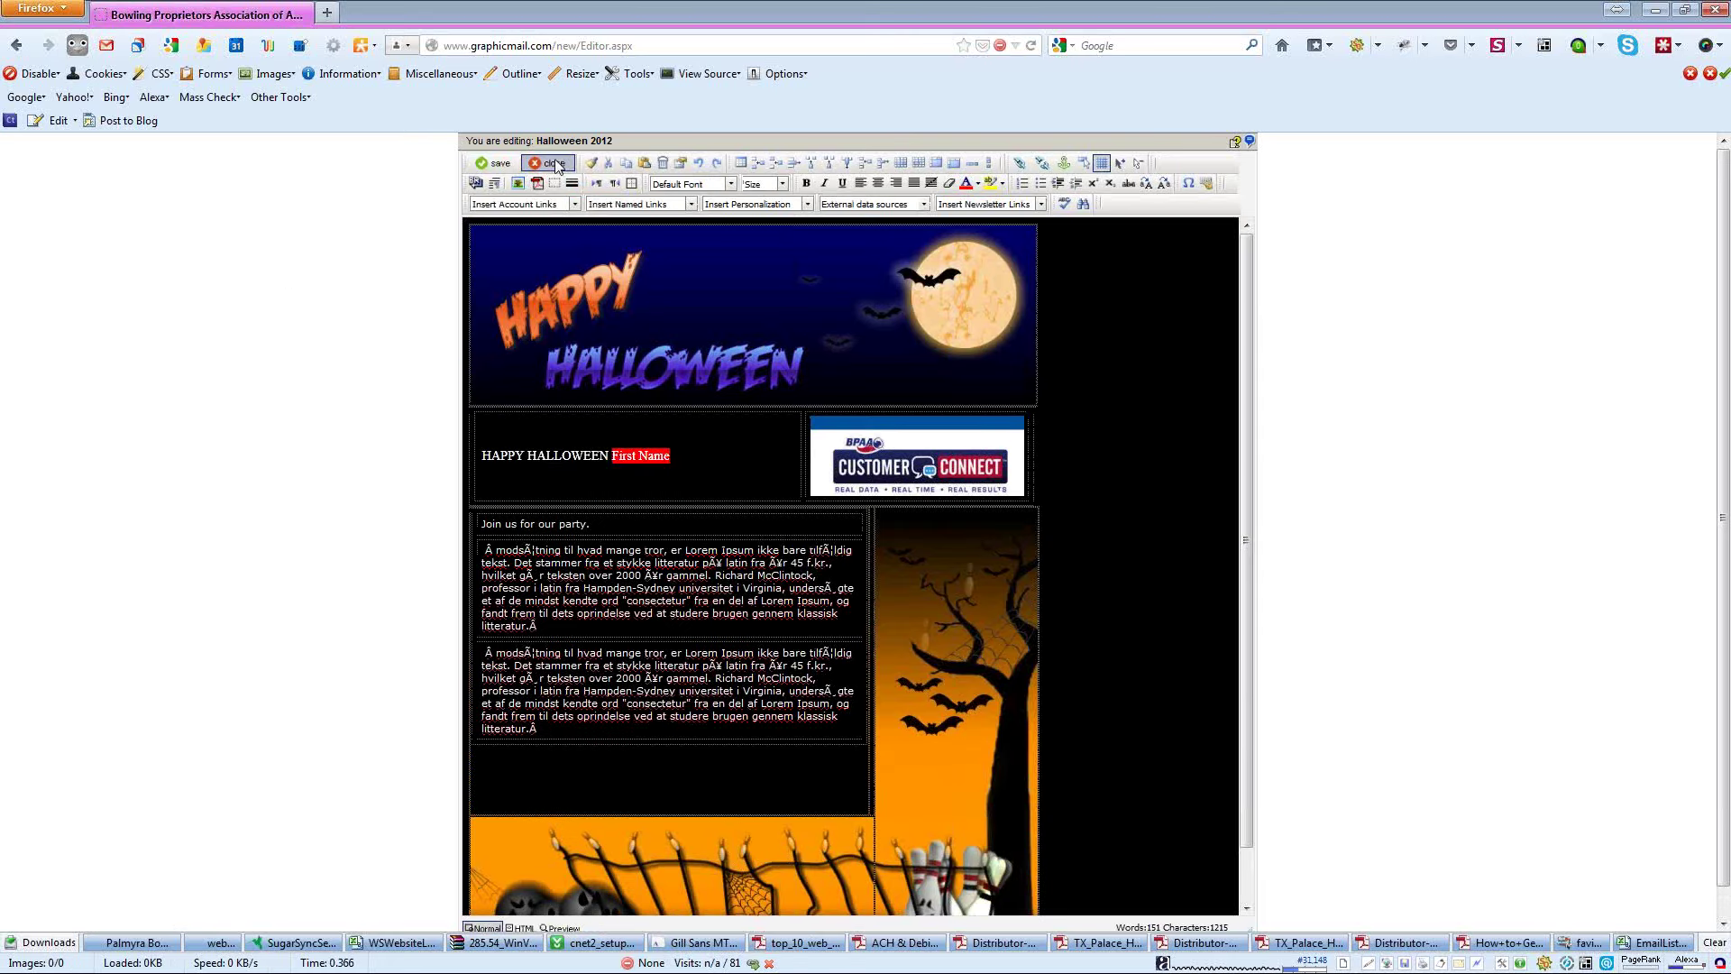
left_click(311, 359)
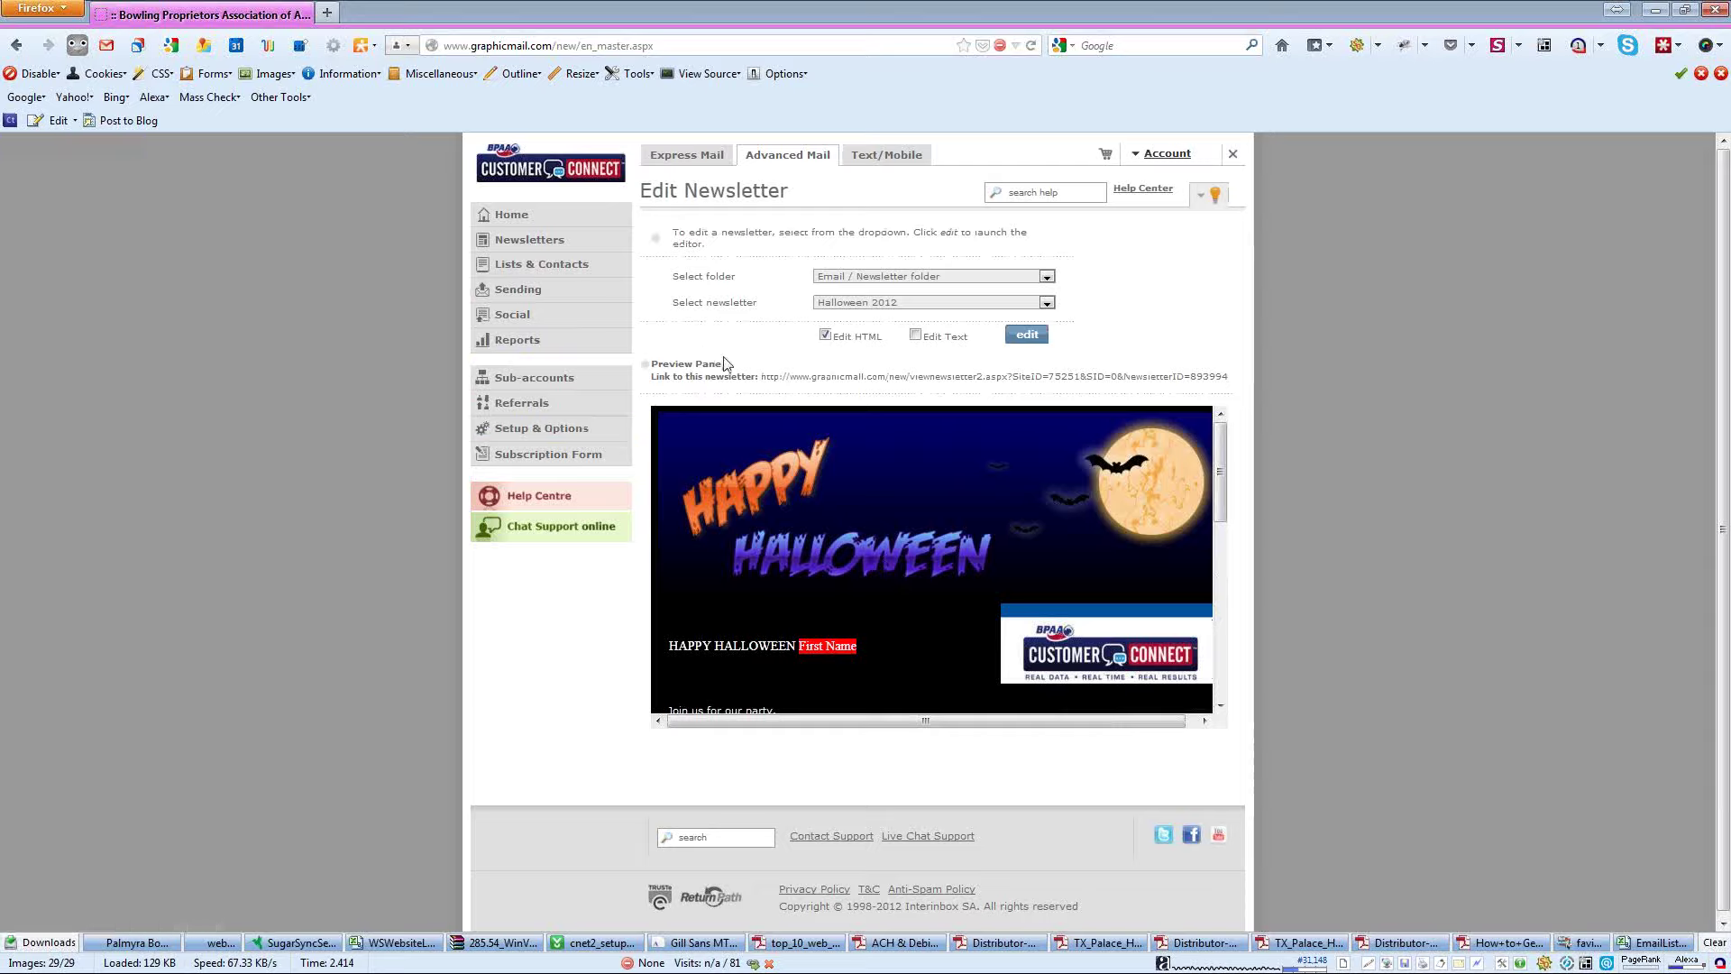
- Address Halloween 2012 to Kids Halloween Bowl with subject 'Halloween Party' in the Email / Newsletter folder
left_click(511, 297)
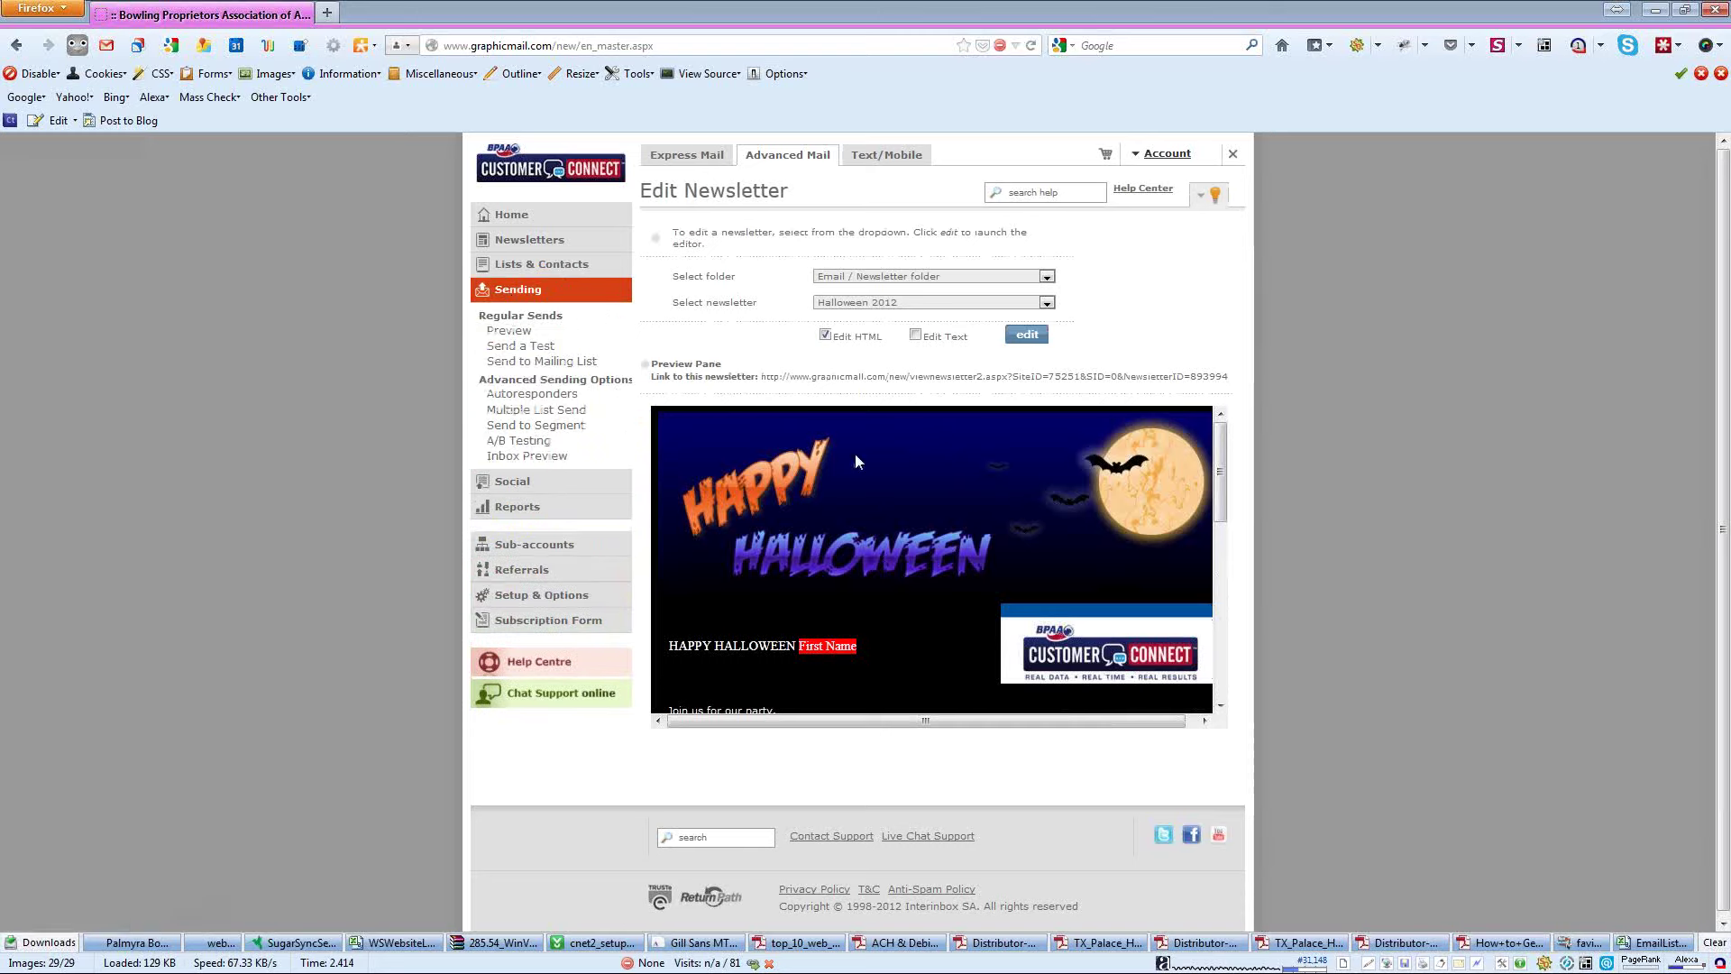
left_click(542, 361)
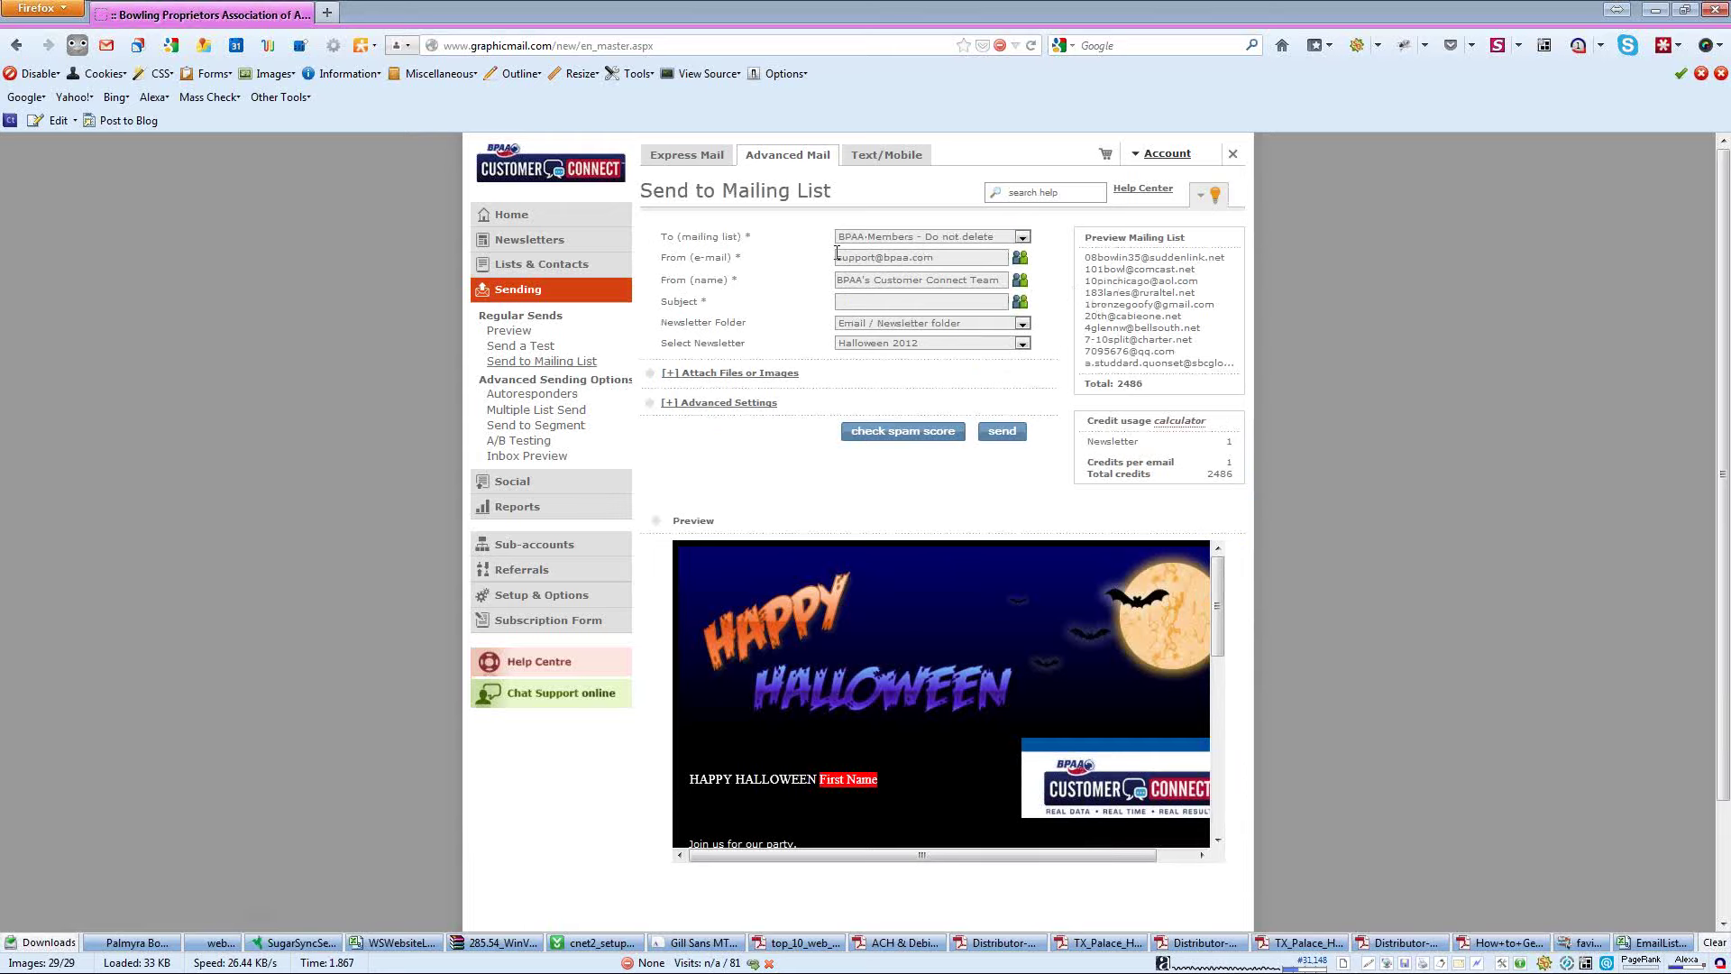
left_click(1023, 237)
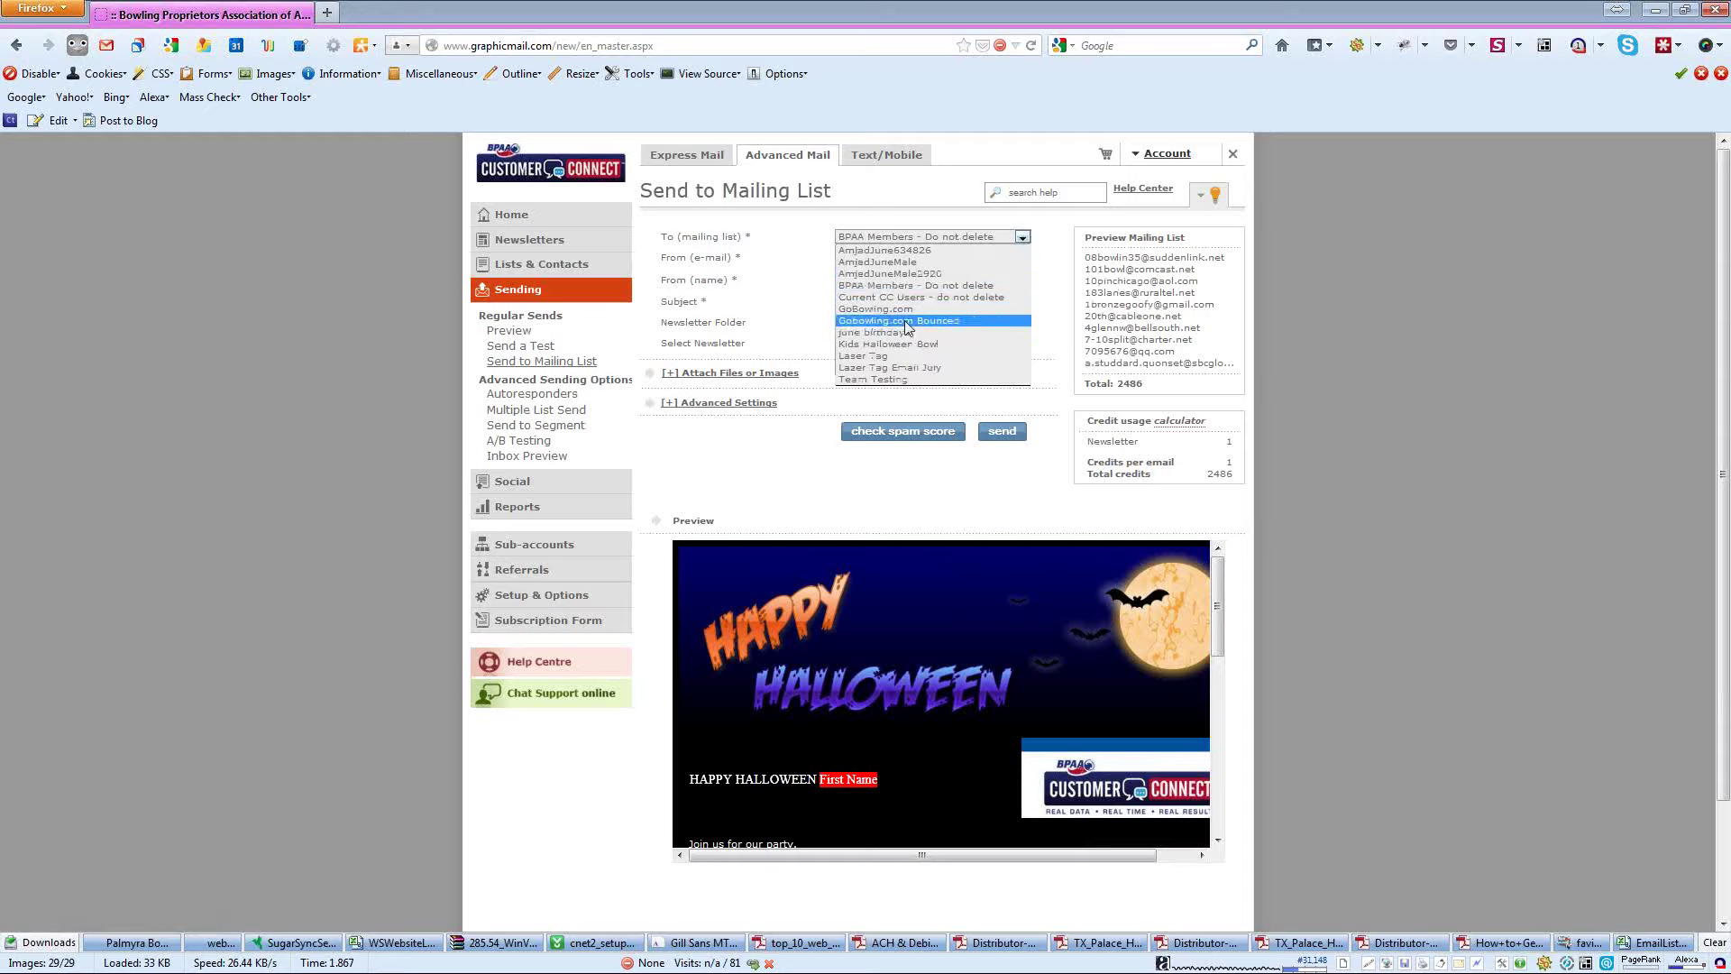
left_click(862, 344)
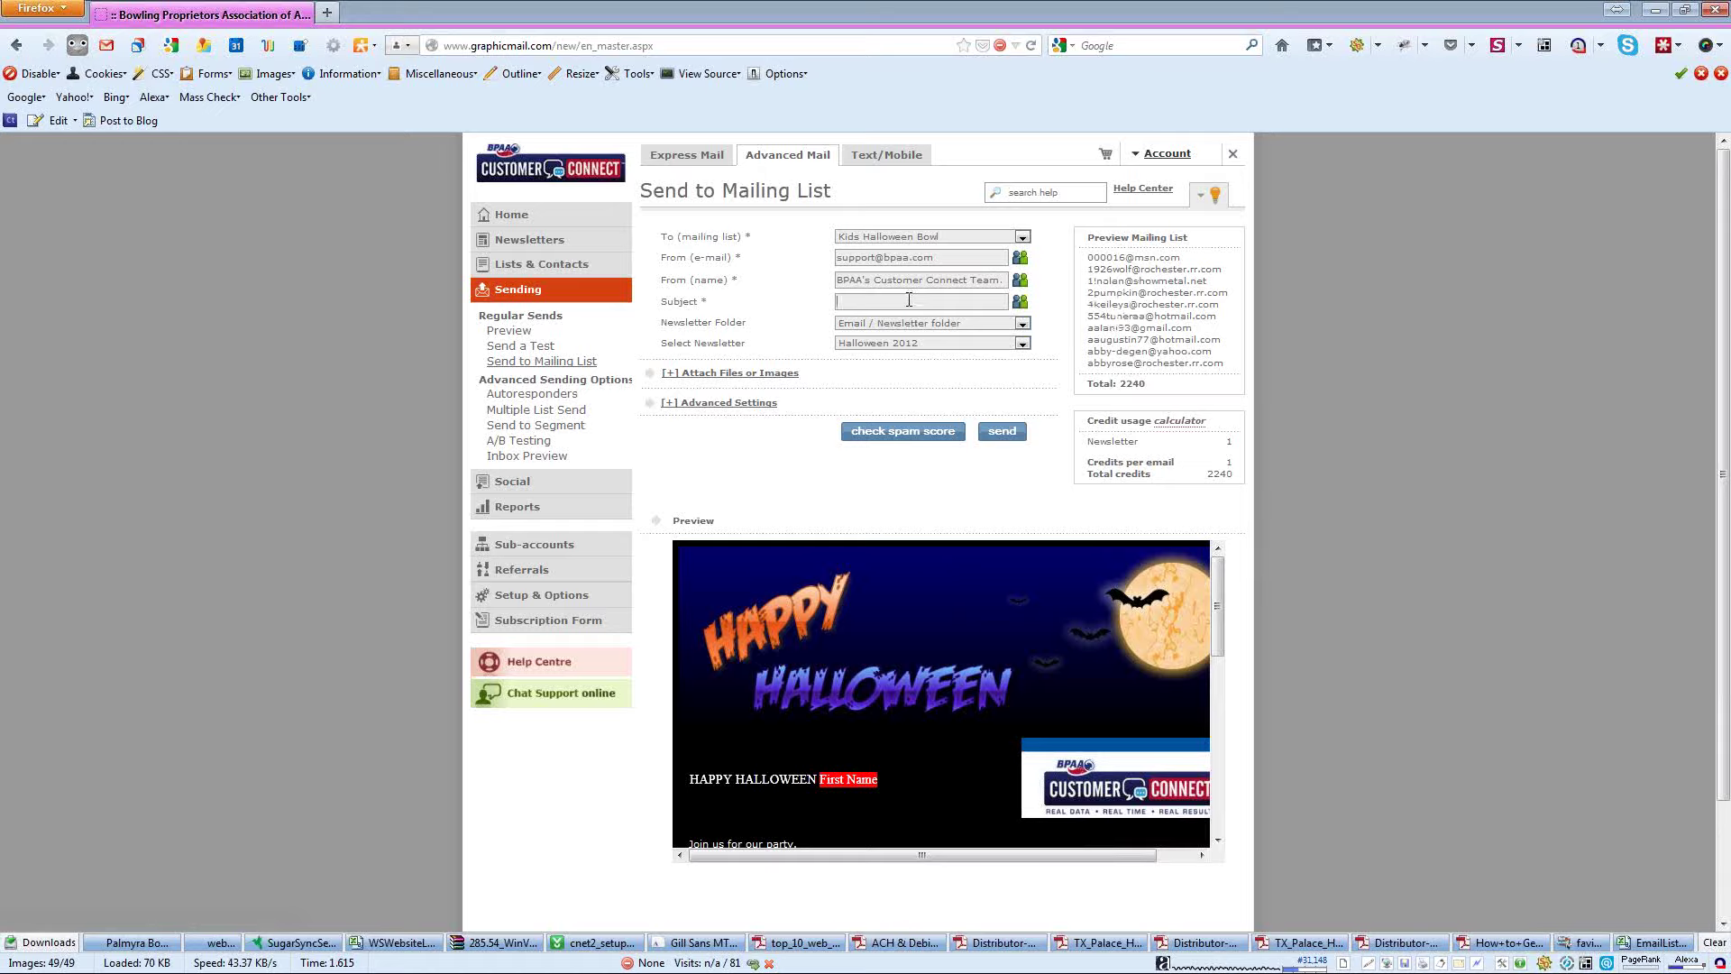
type("Halloween Part")
left_click(1021, 325)
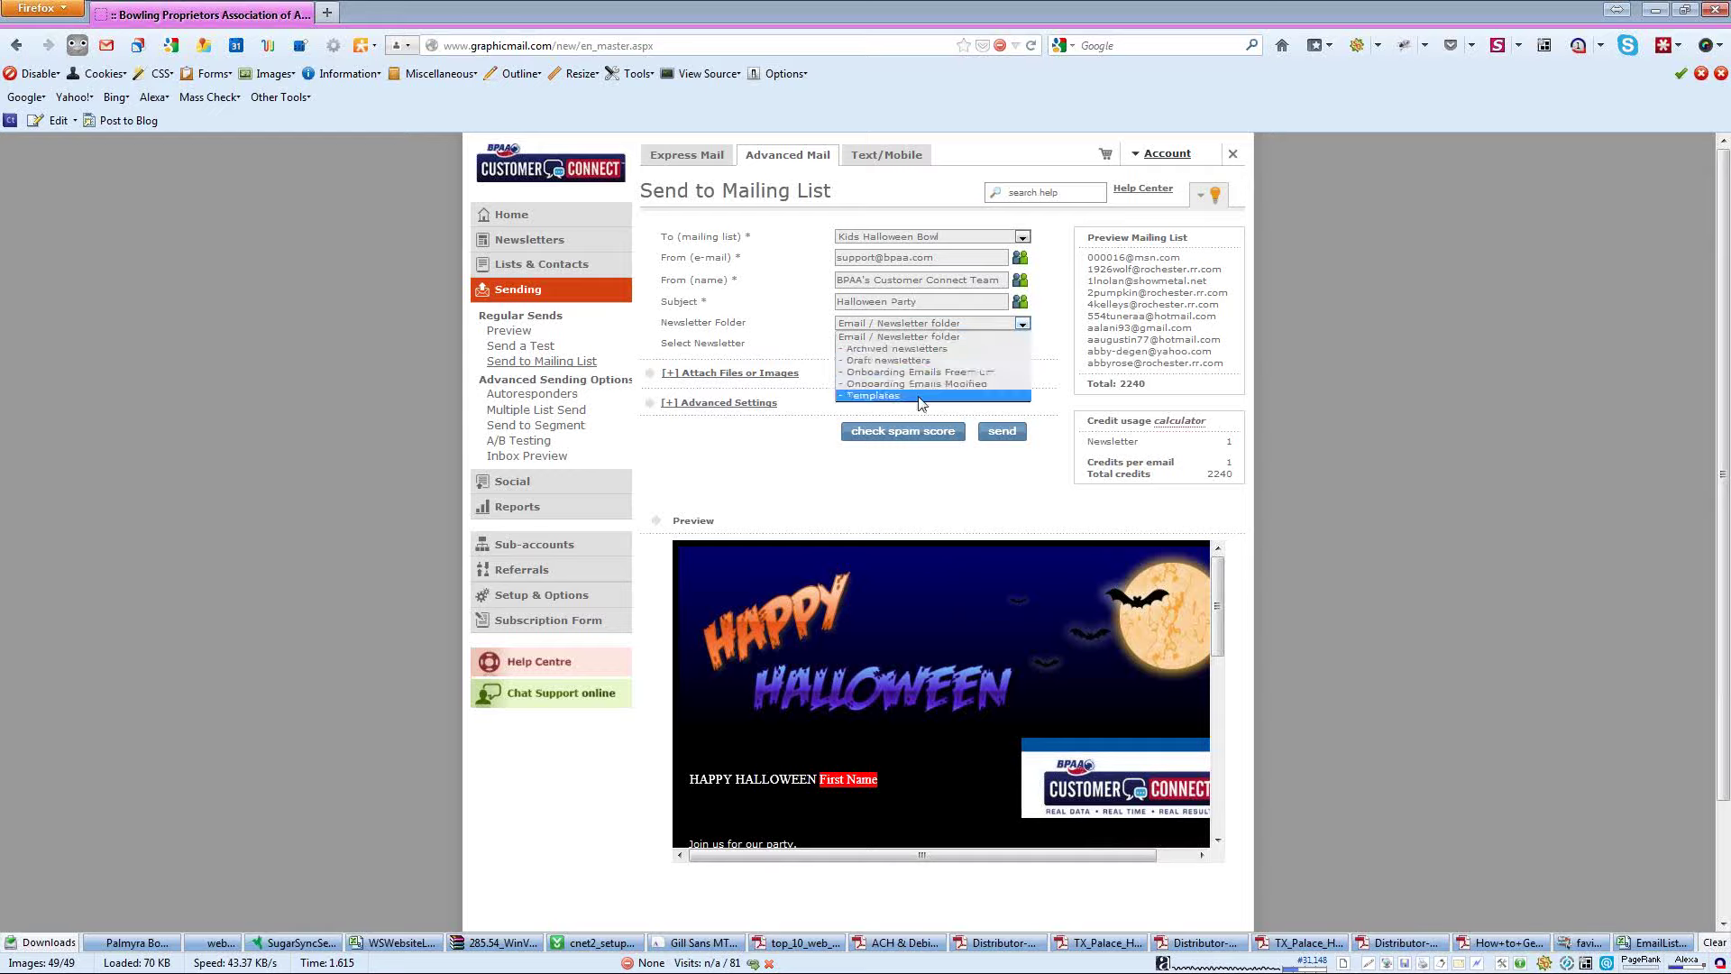
left_click(955, 335)
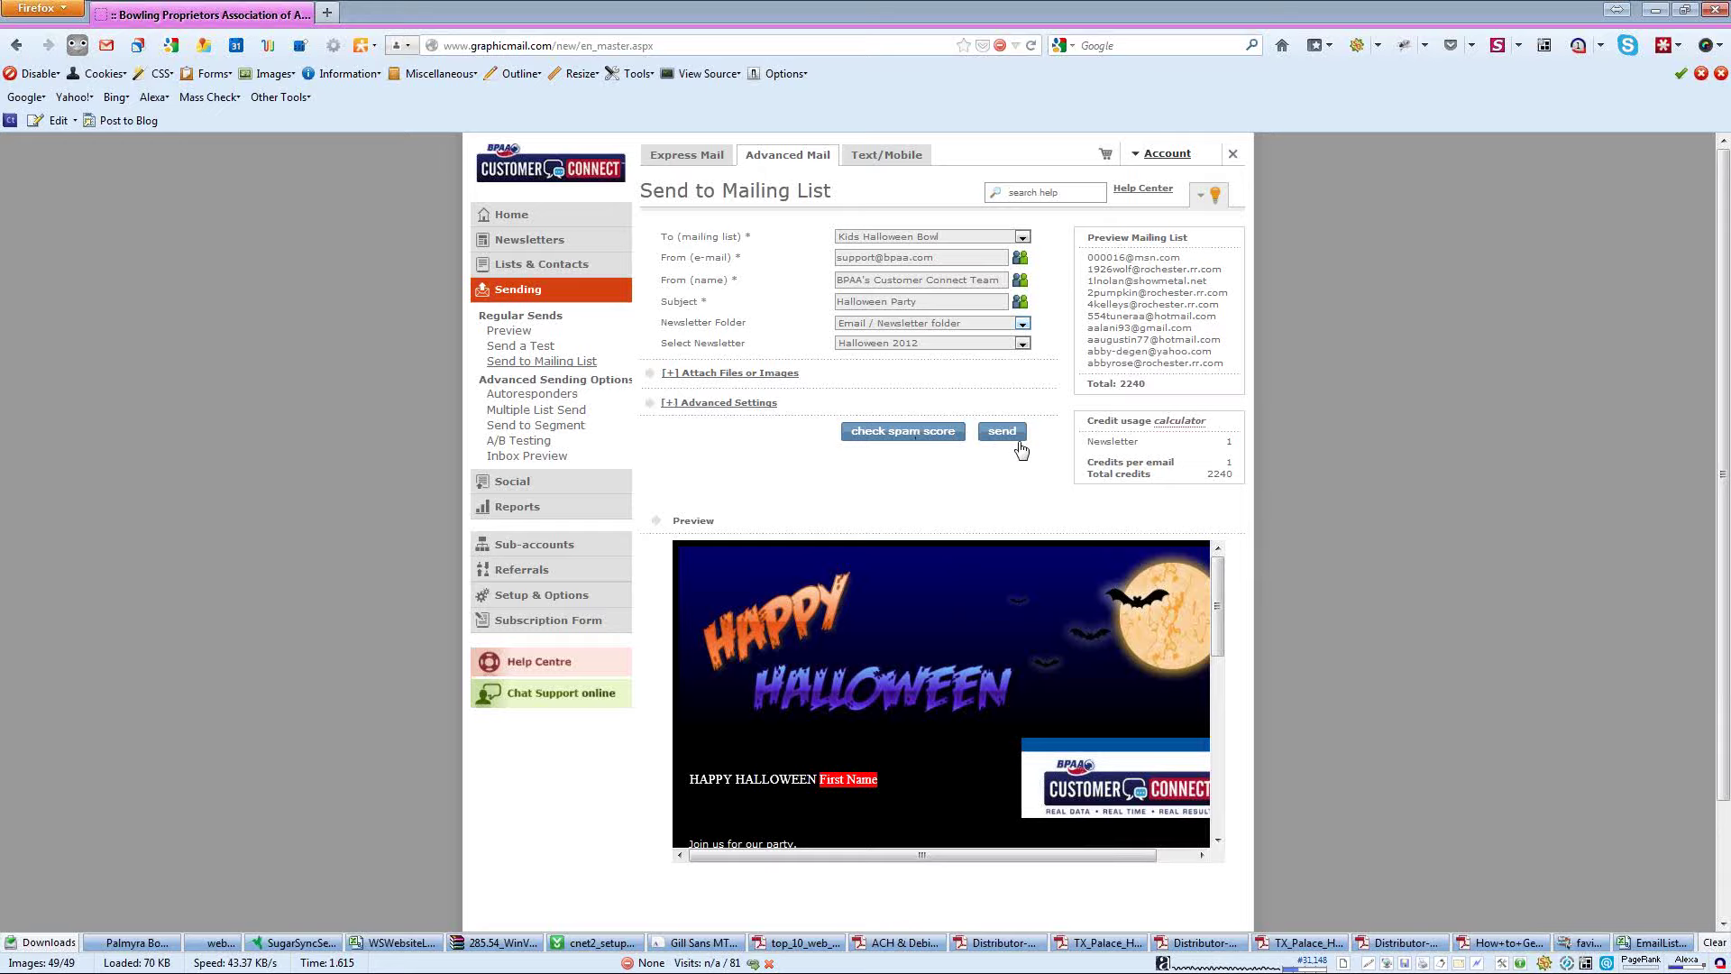
left_click(517, 512)
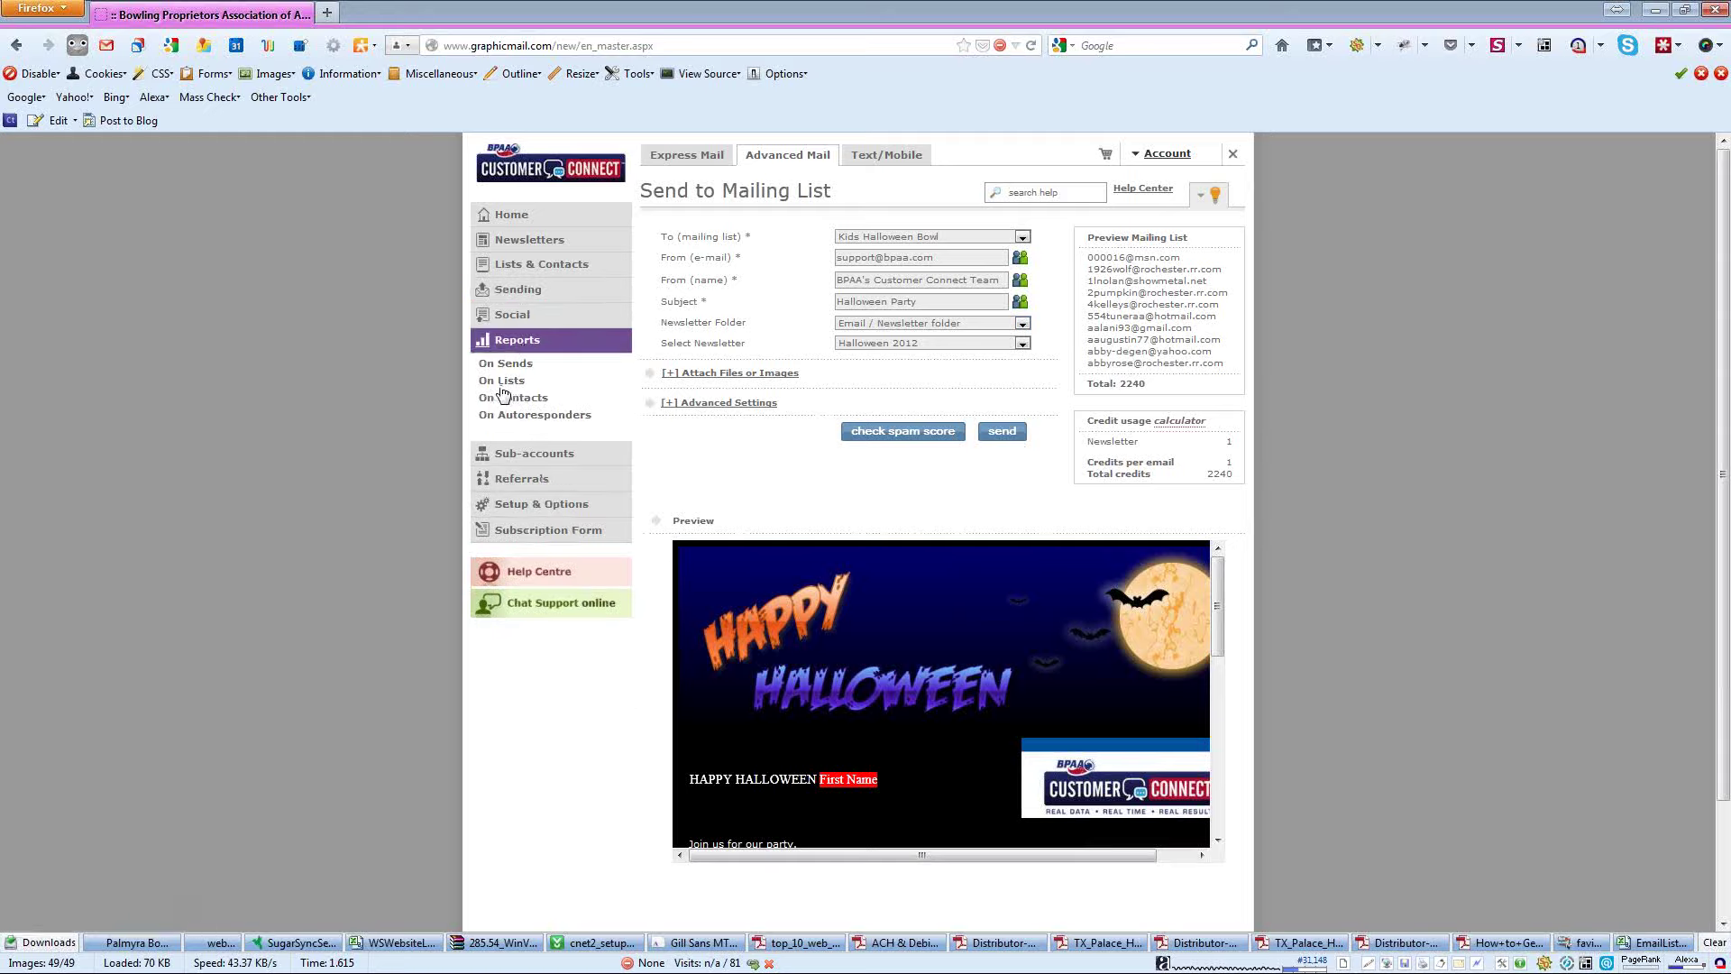
- Read the send report's pie chart counts, then go to Lists & Contacts
left_click(516, 365)
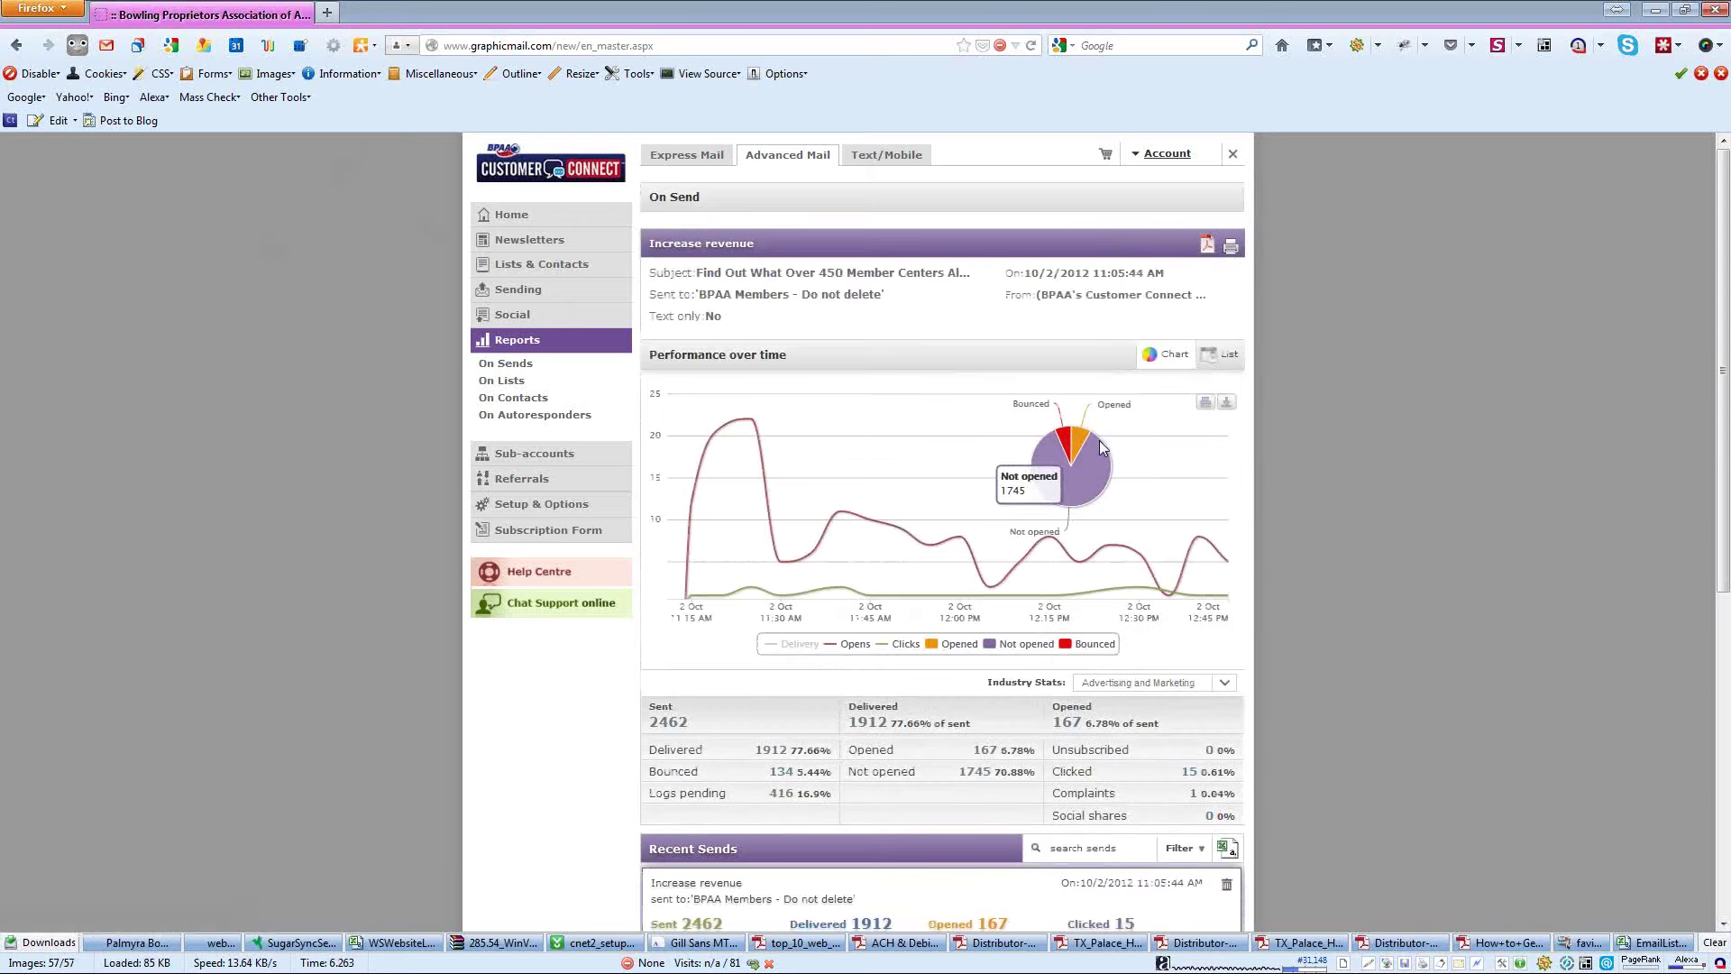
mouse_move(1063, 451)
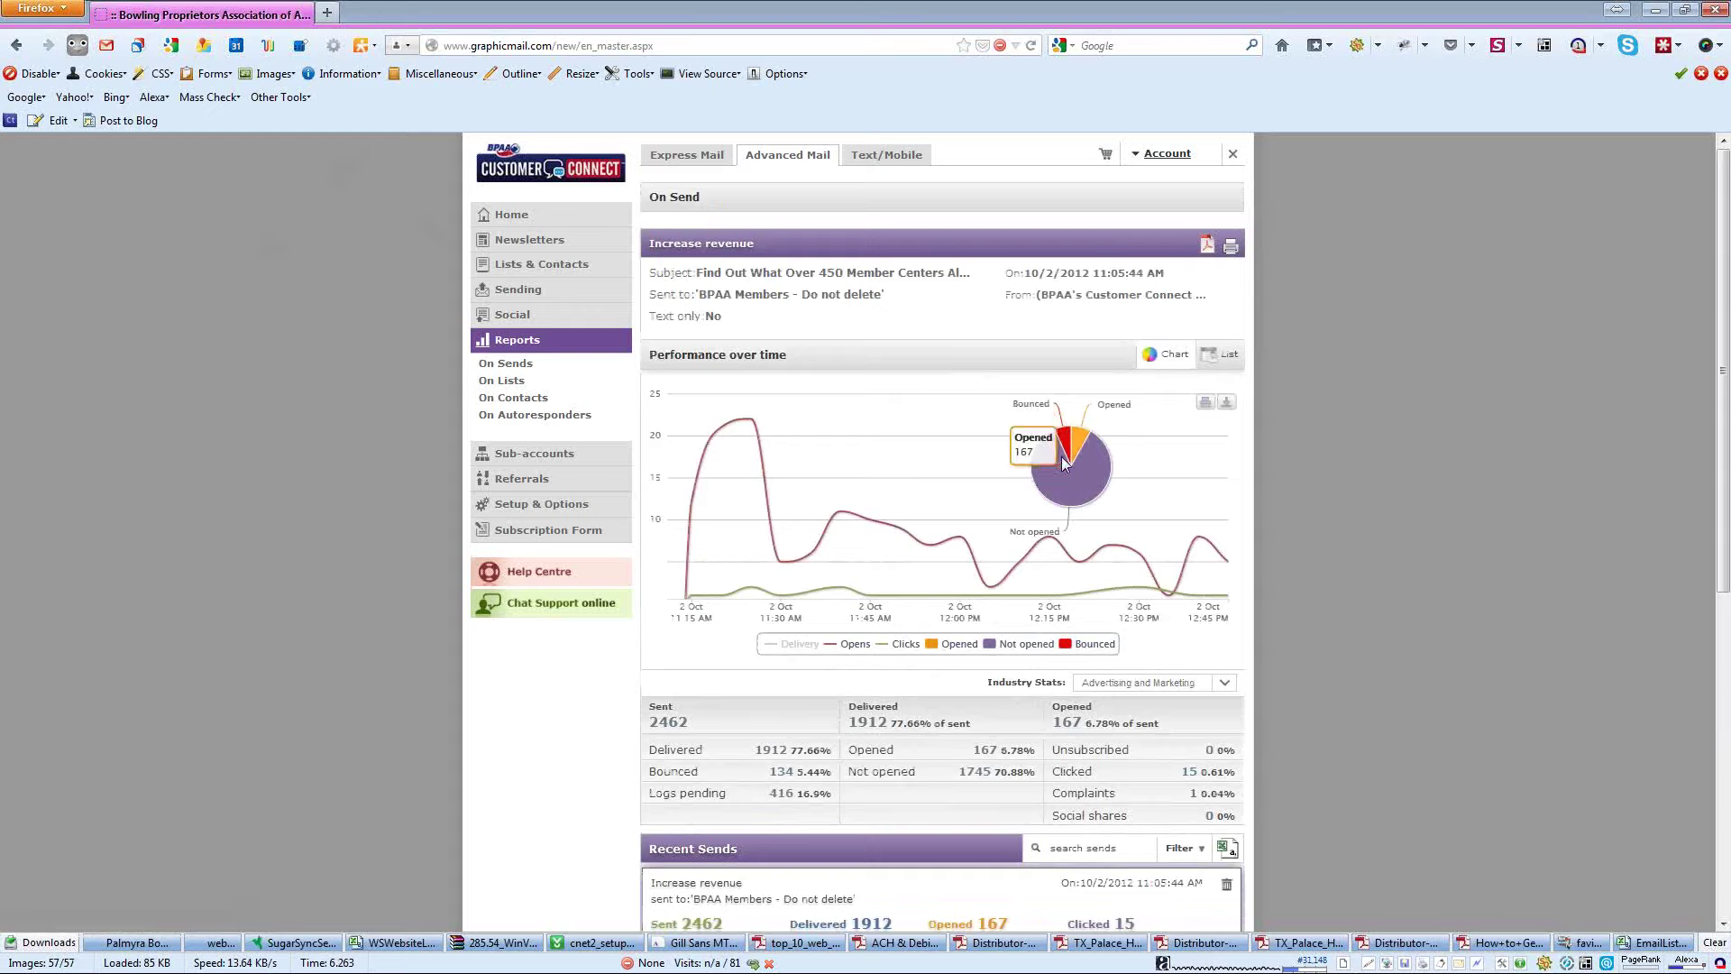
mouse_move(1082, 479)
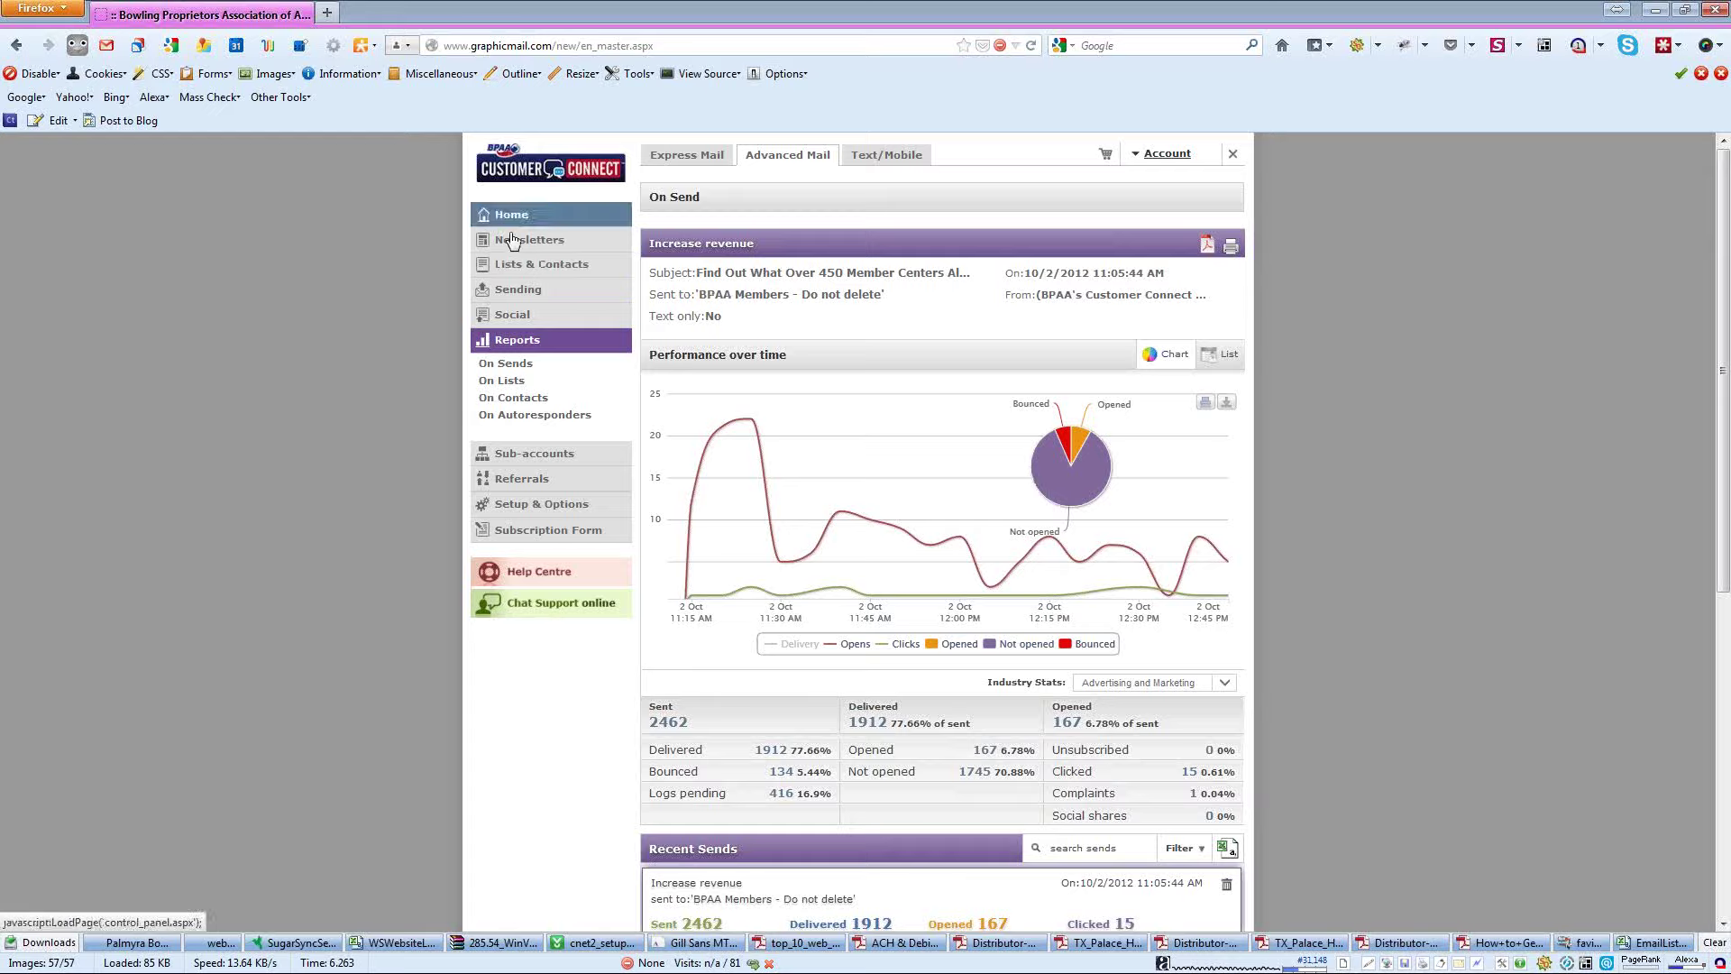
left_click(523, 263)
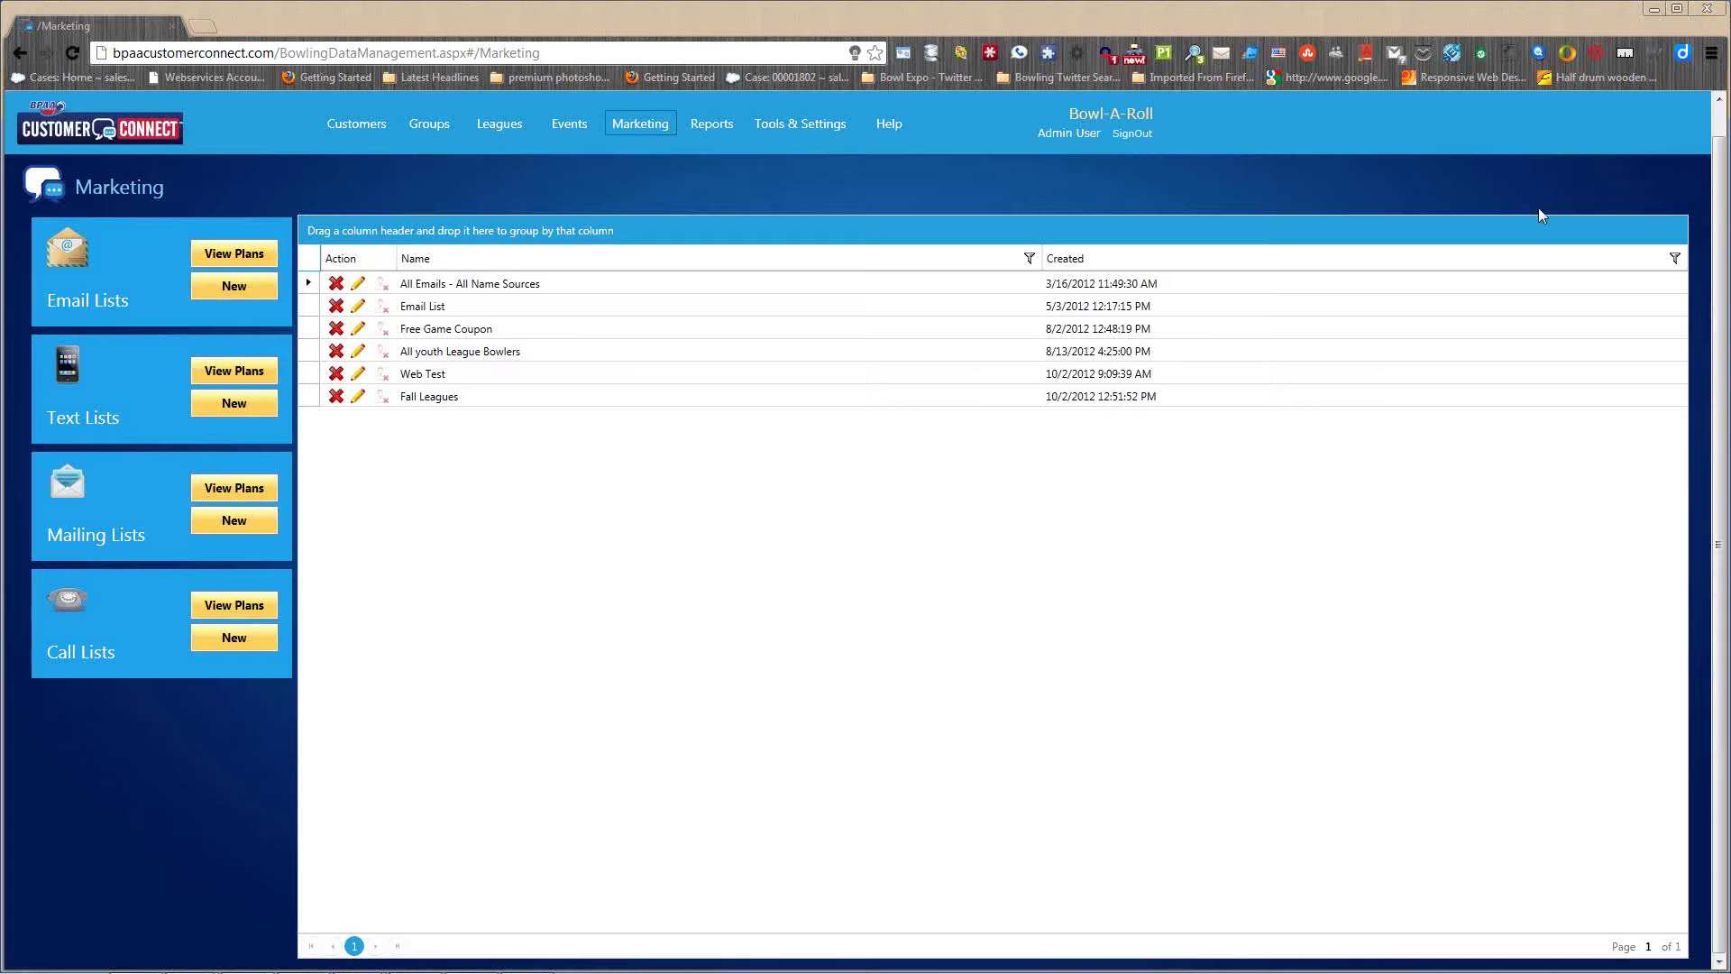
- Look over the Fall Leagues email plan, then start a blank new email marketing plan
left_click(358, 397)
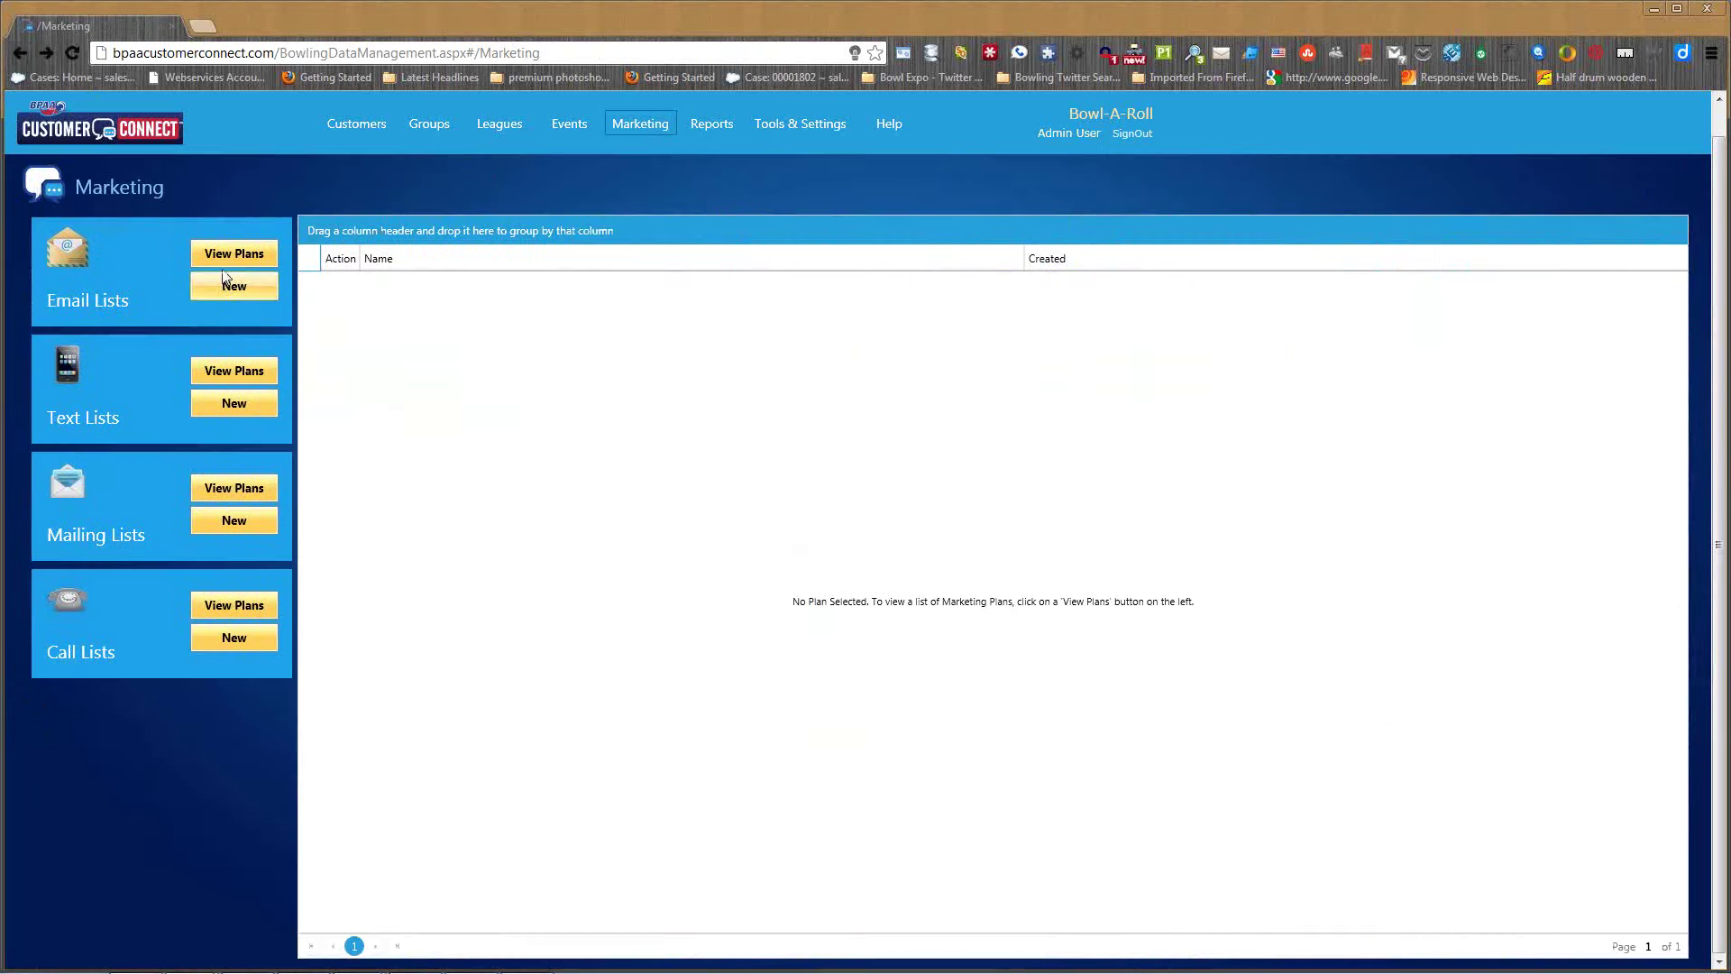
left_click(235, 255)
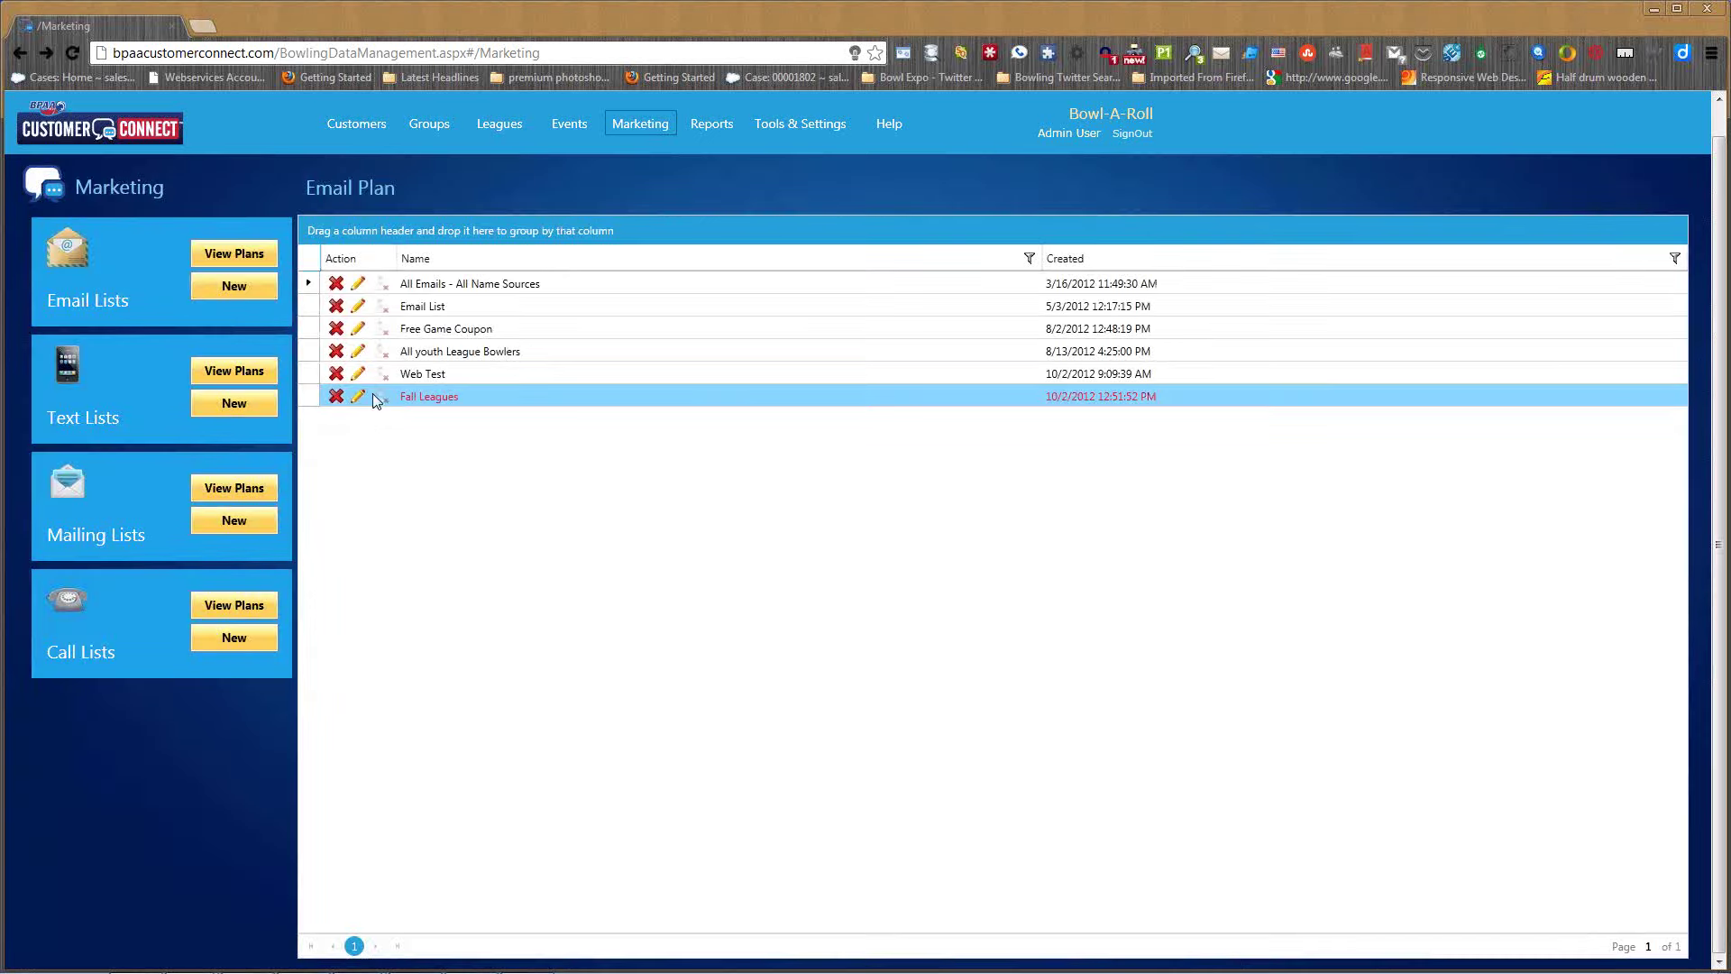
left_click(386, 401)
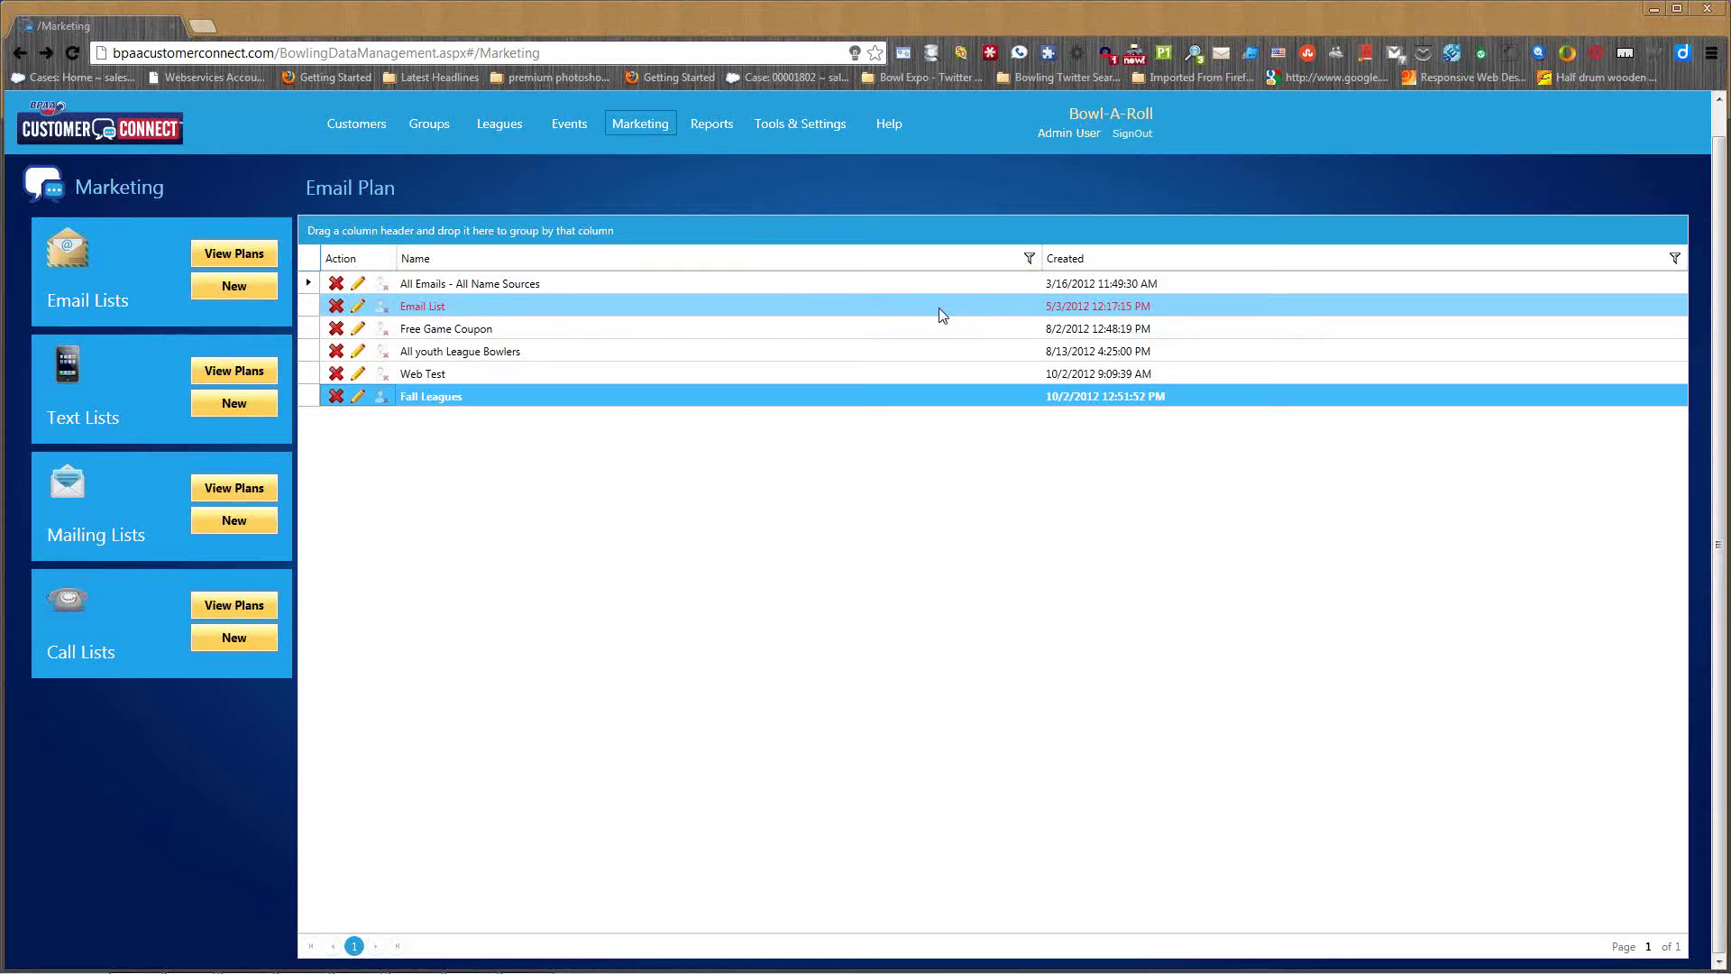
left_click(241, 262)
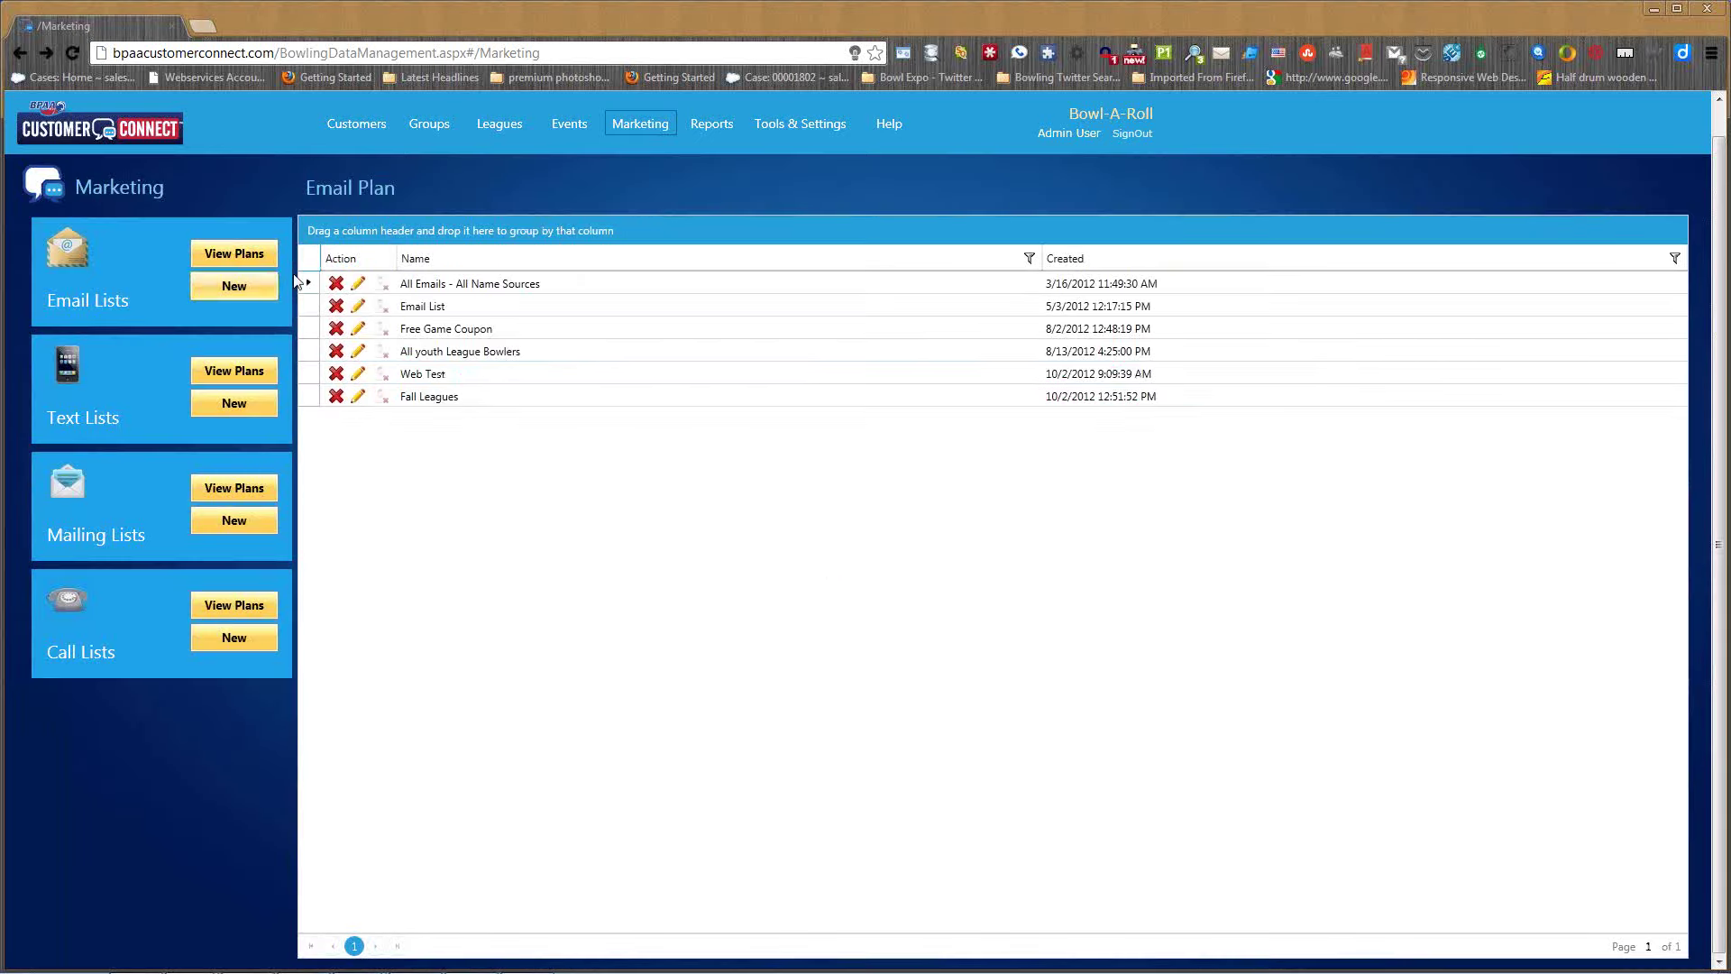
left_click(234, 285)
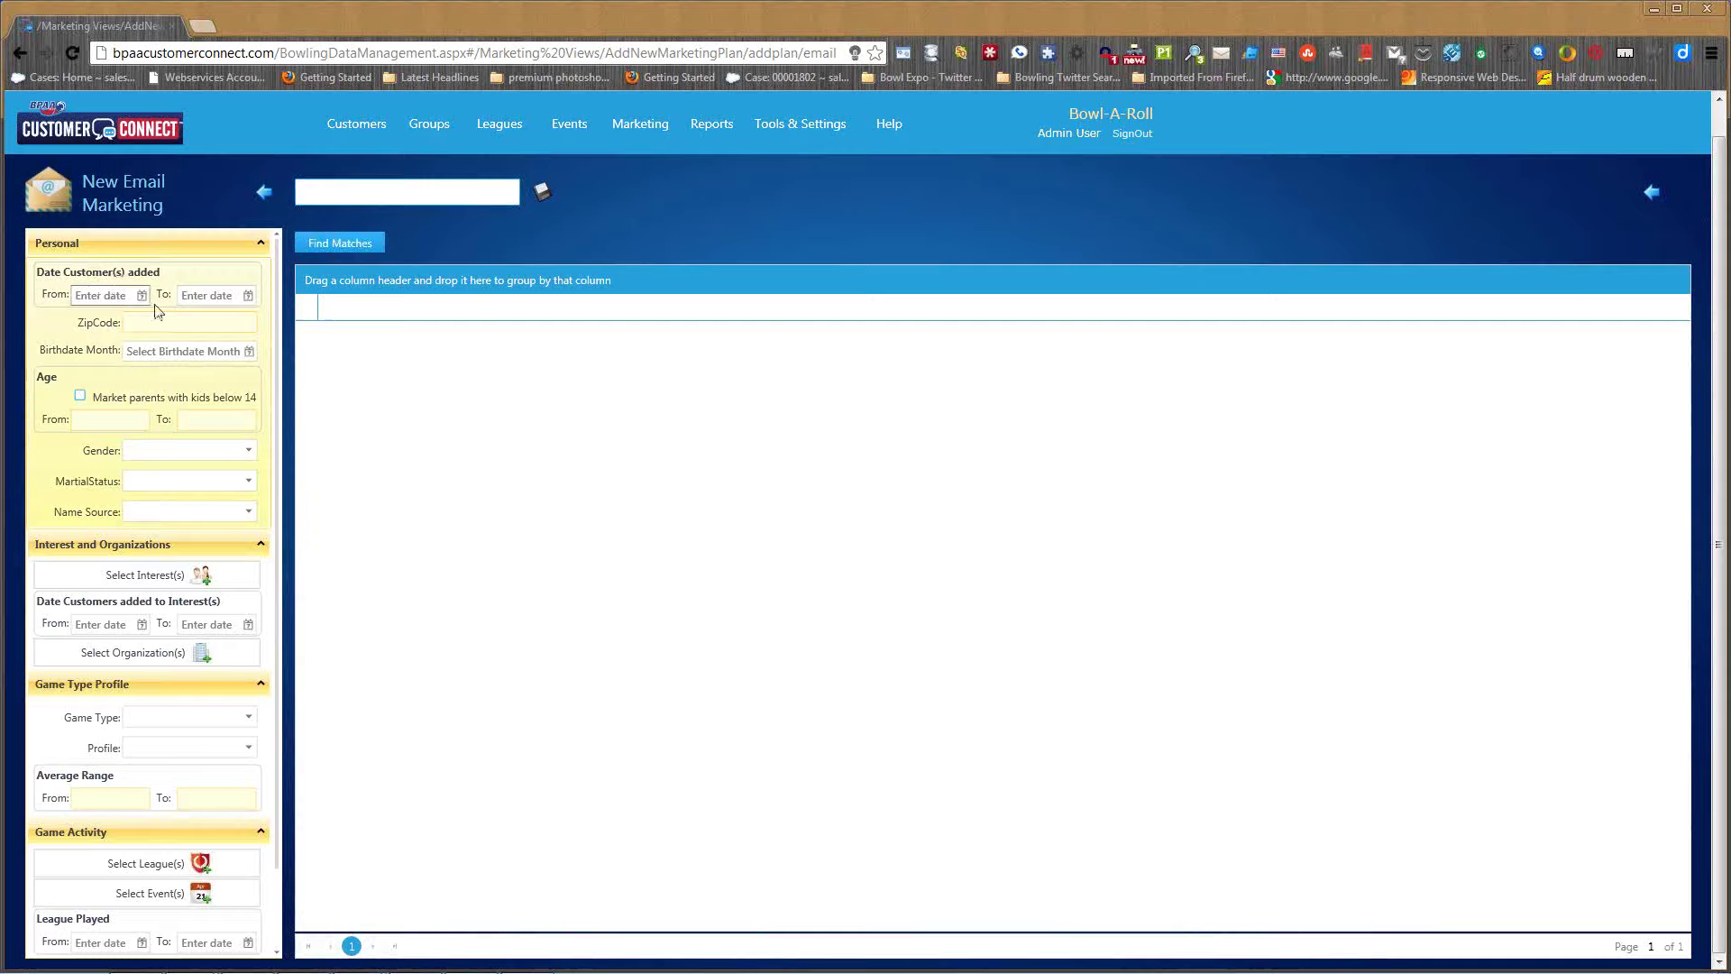
- Filter customers to January birthdays, find matches, and save the plan as 'January Birthdays'
left_click(250, 352)
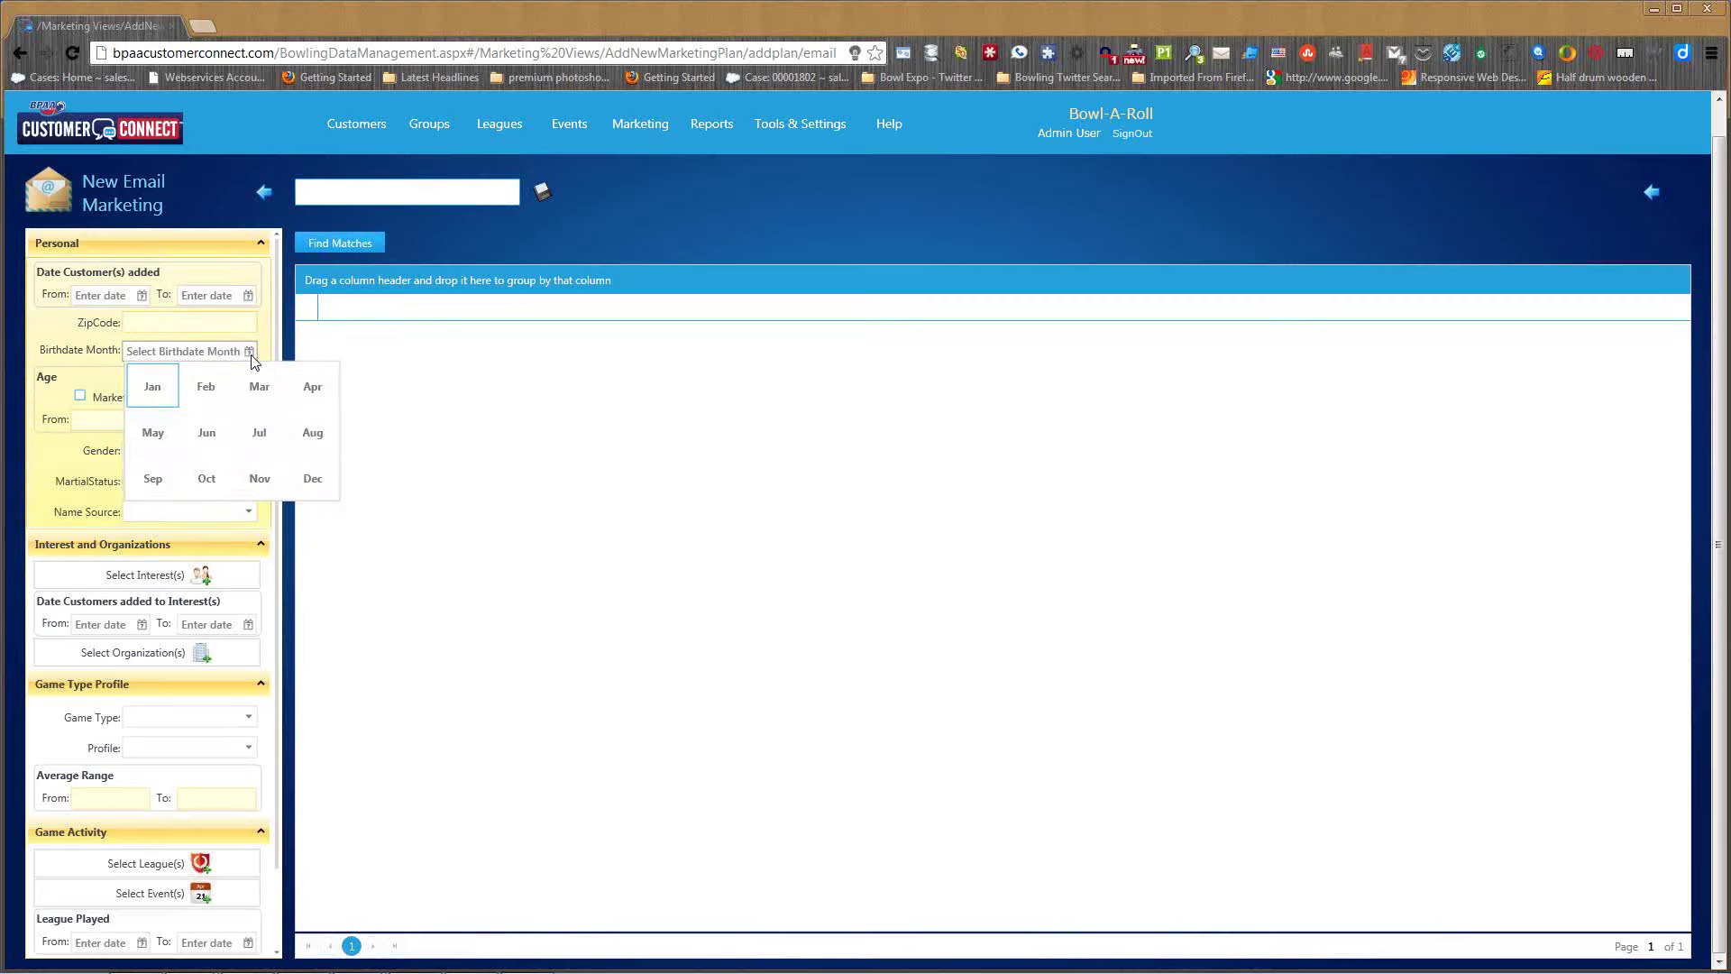
left_click(155, 389)
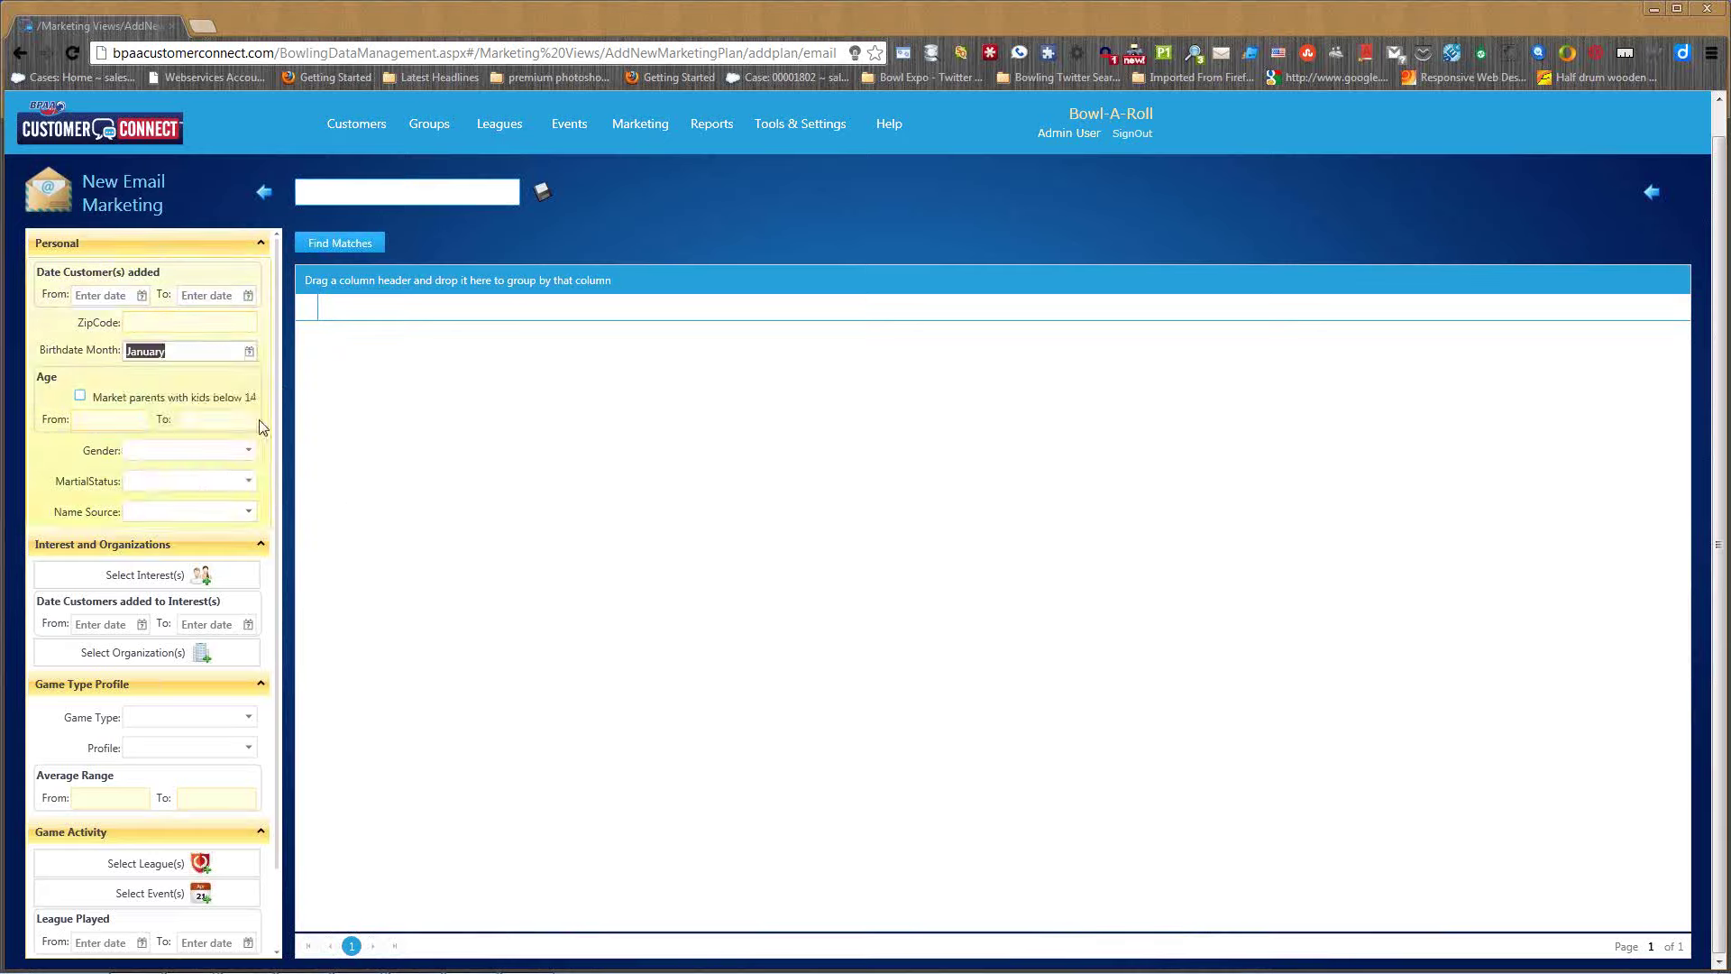
left_click(347, 246)
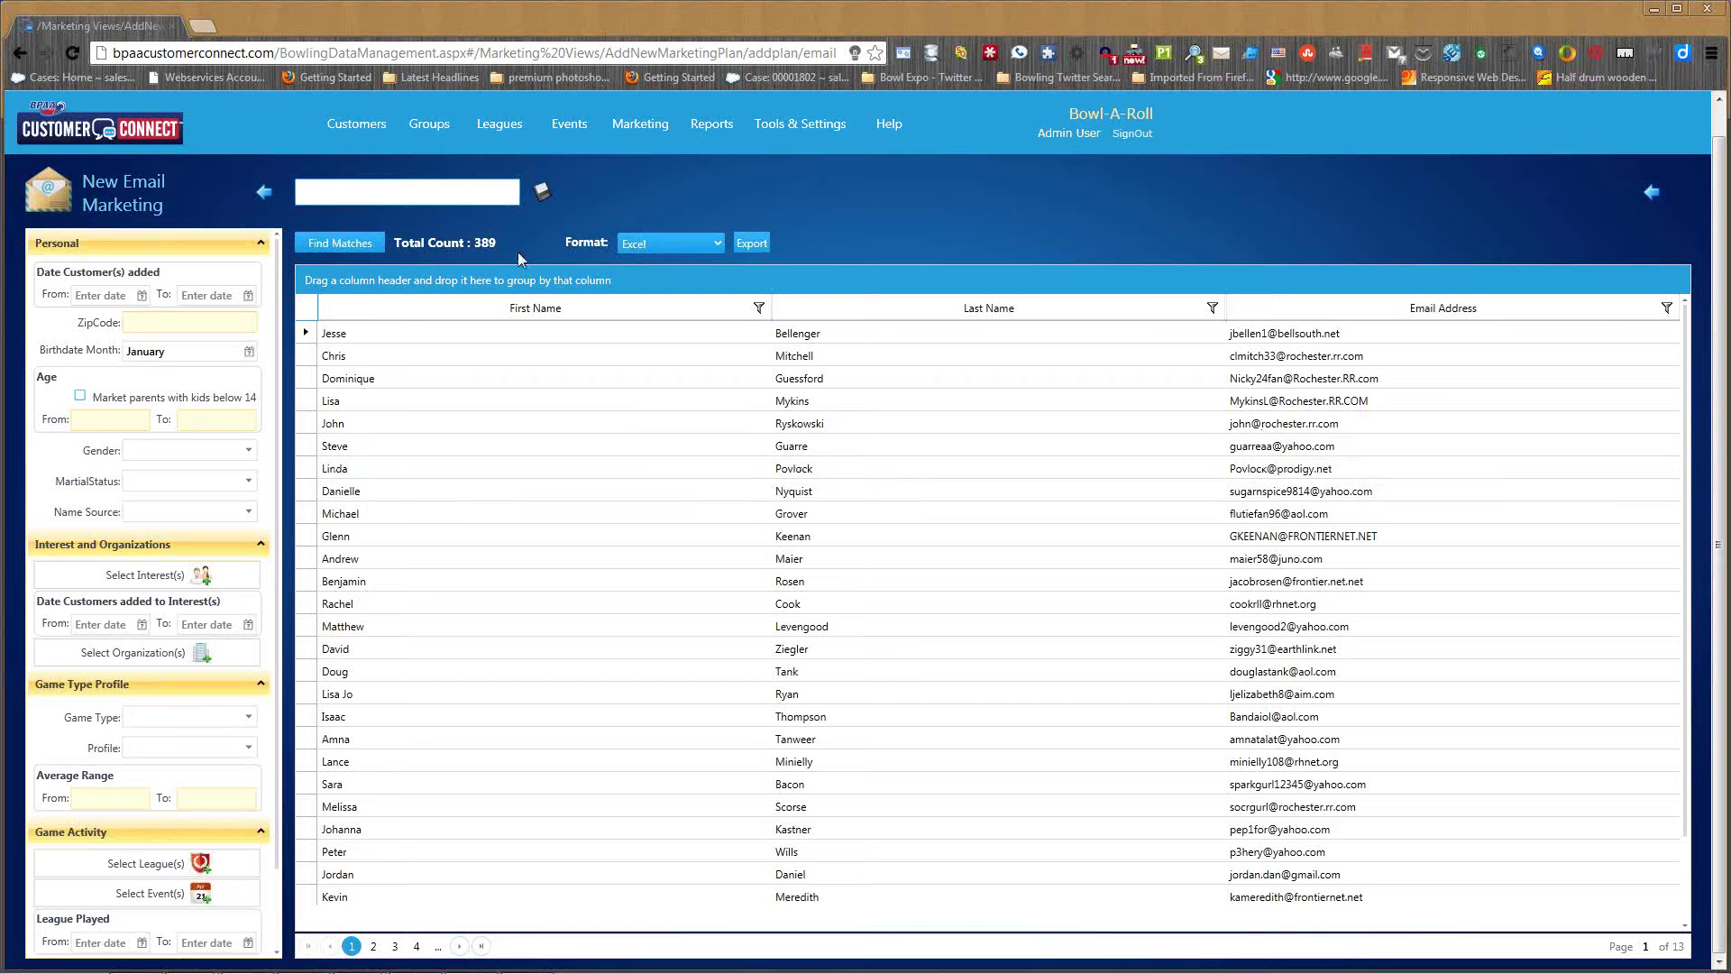
left_click(470, 187)
type("January")
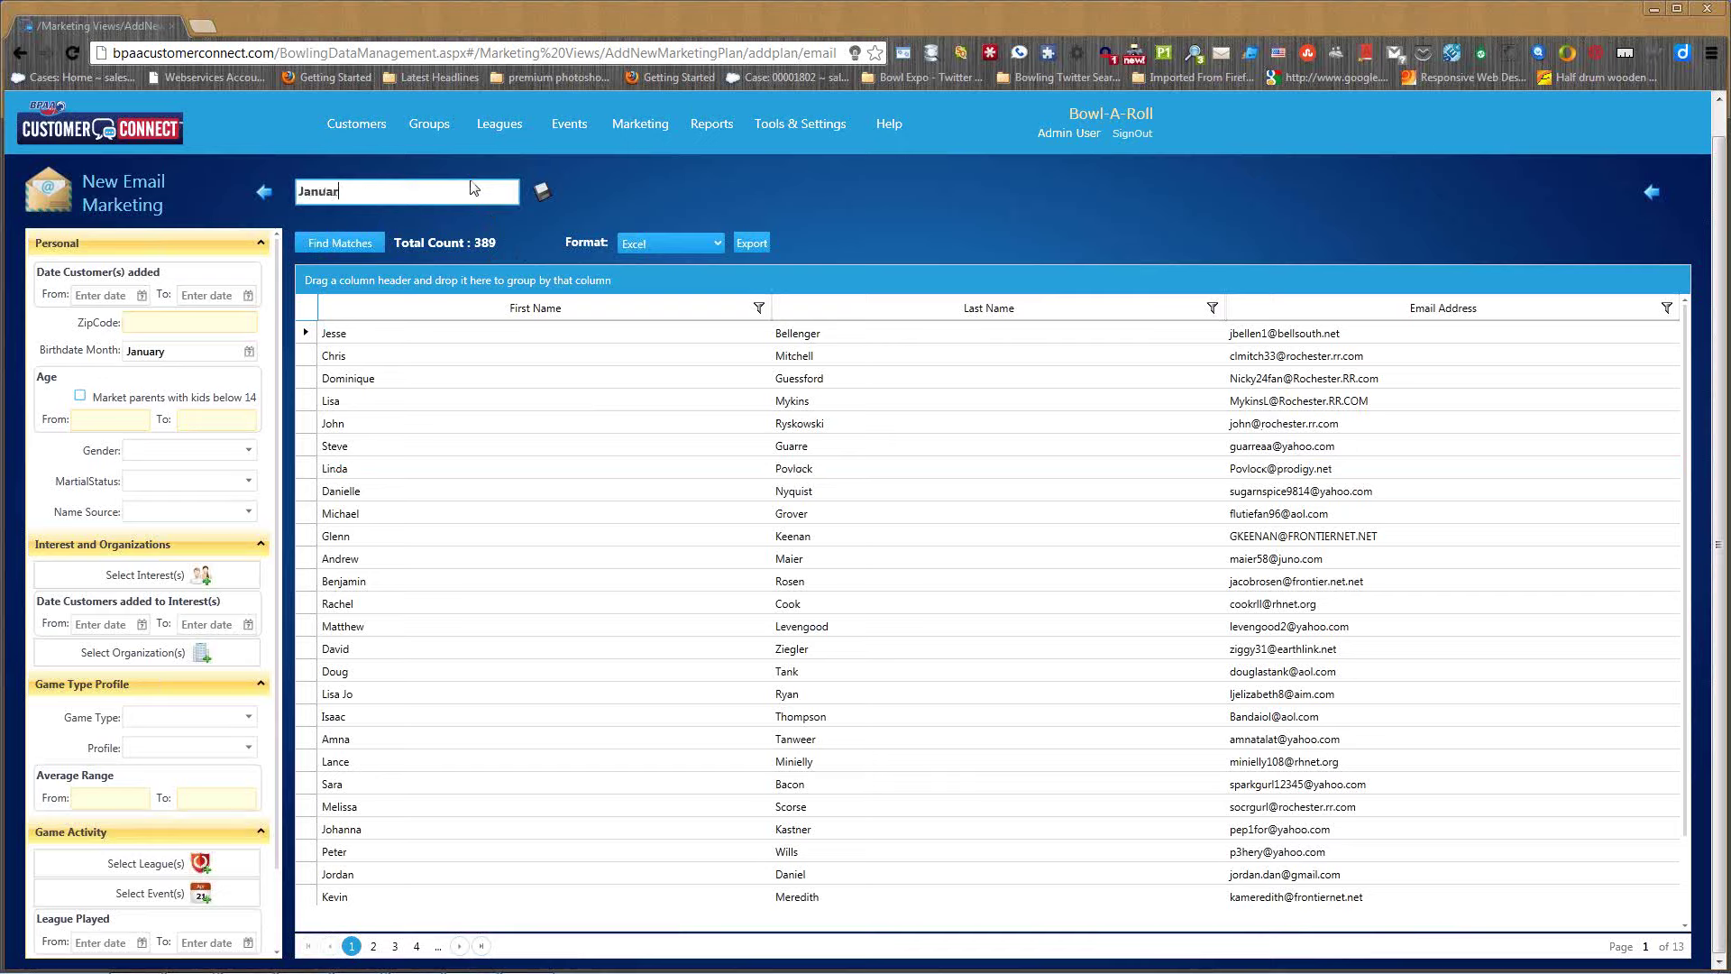
type(" Birthdays")
left_click(543, 194)
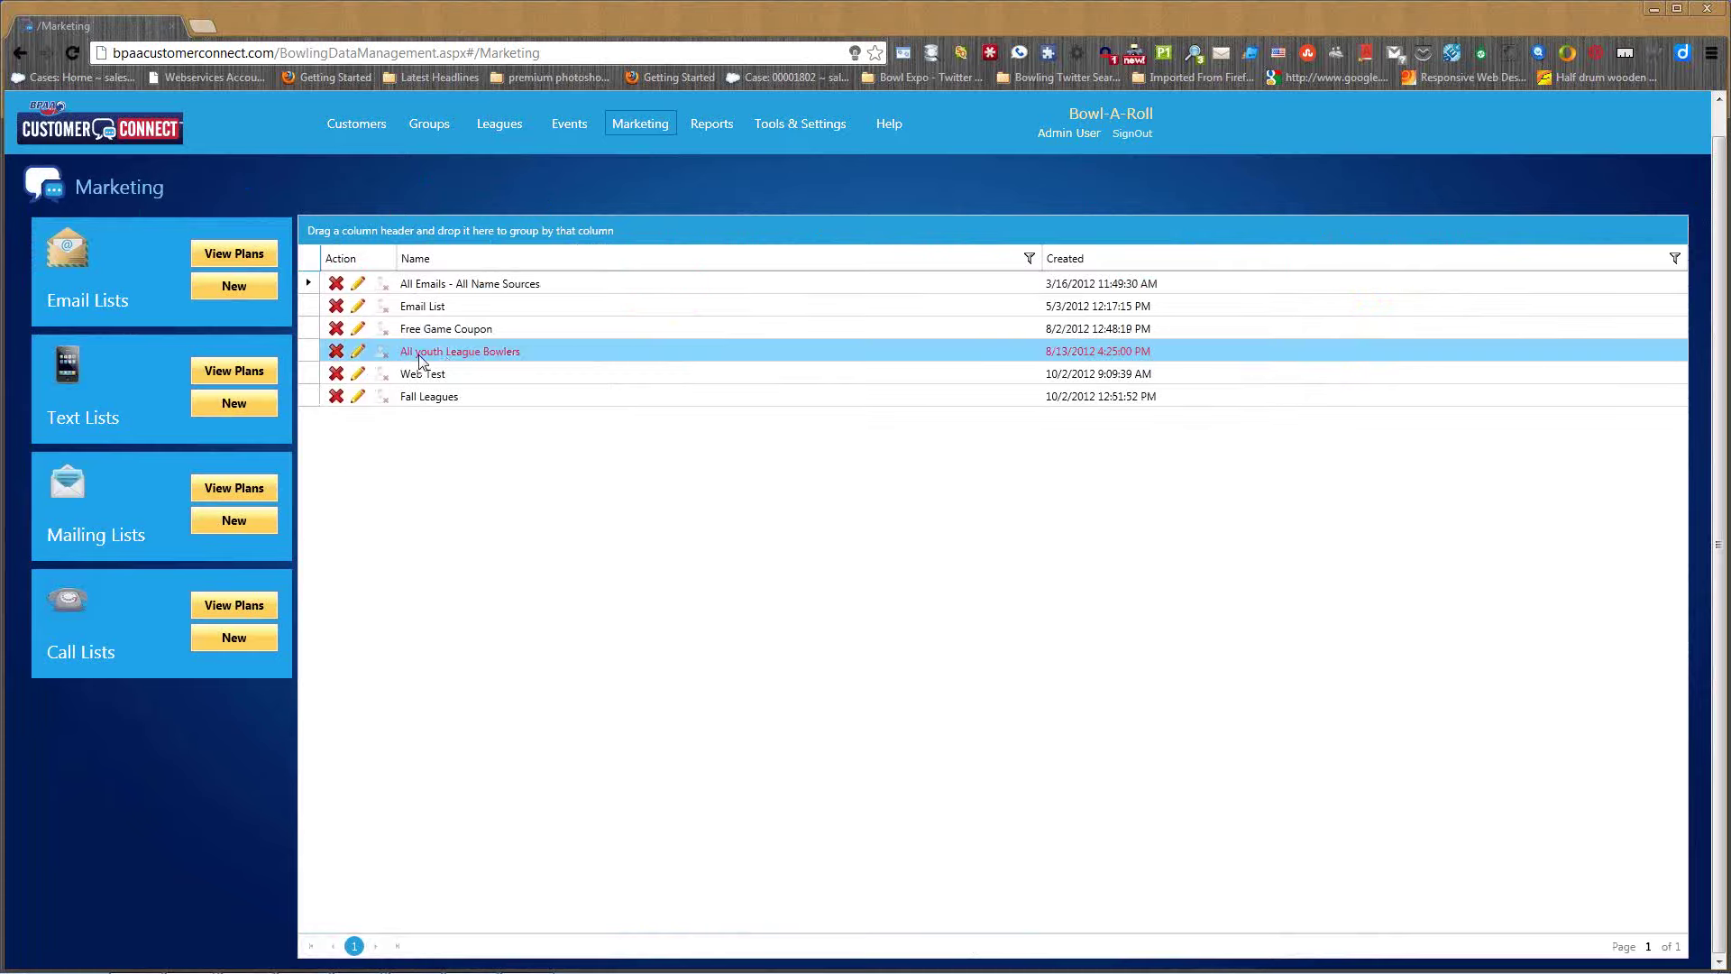
- Reopen January Birthdays and save it again as a Mailing Plan
left_click(234, 253)
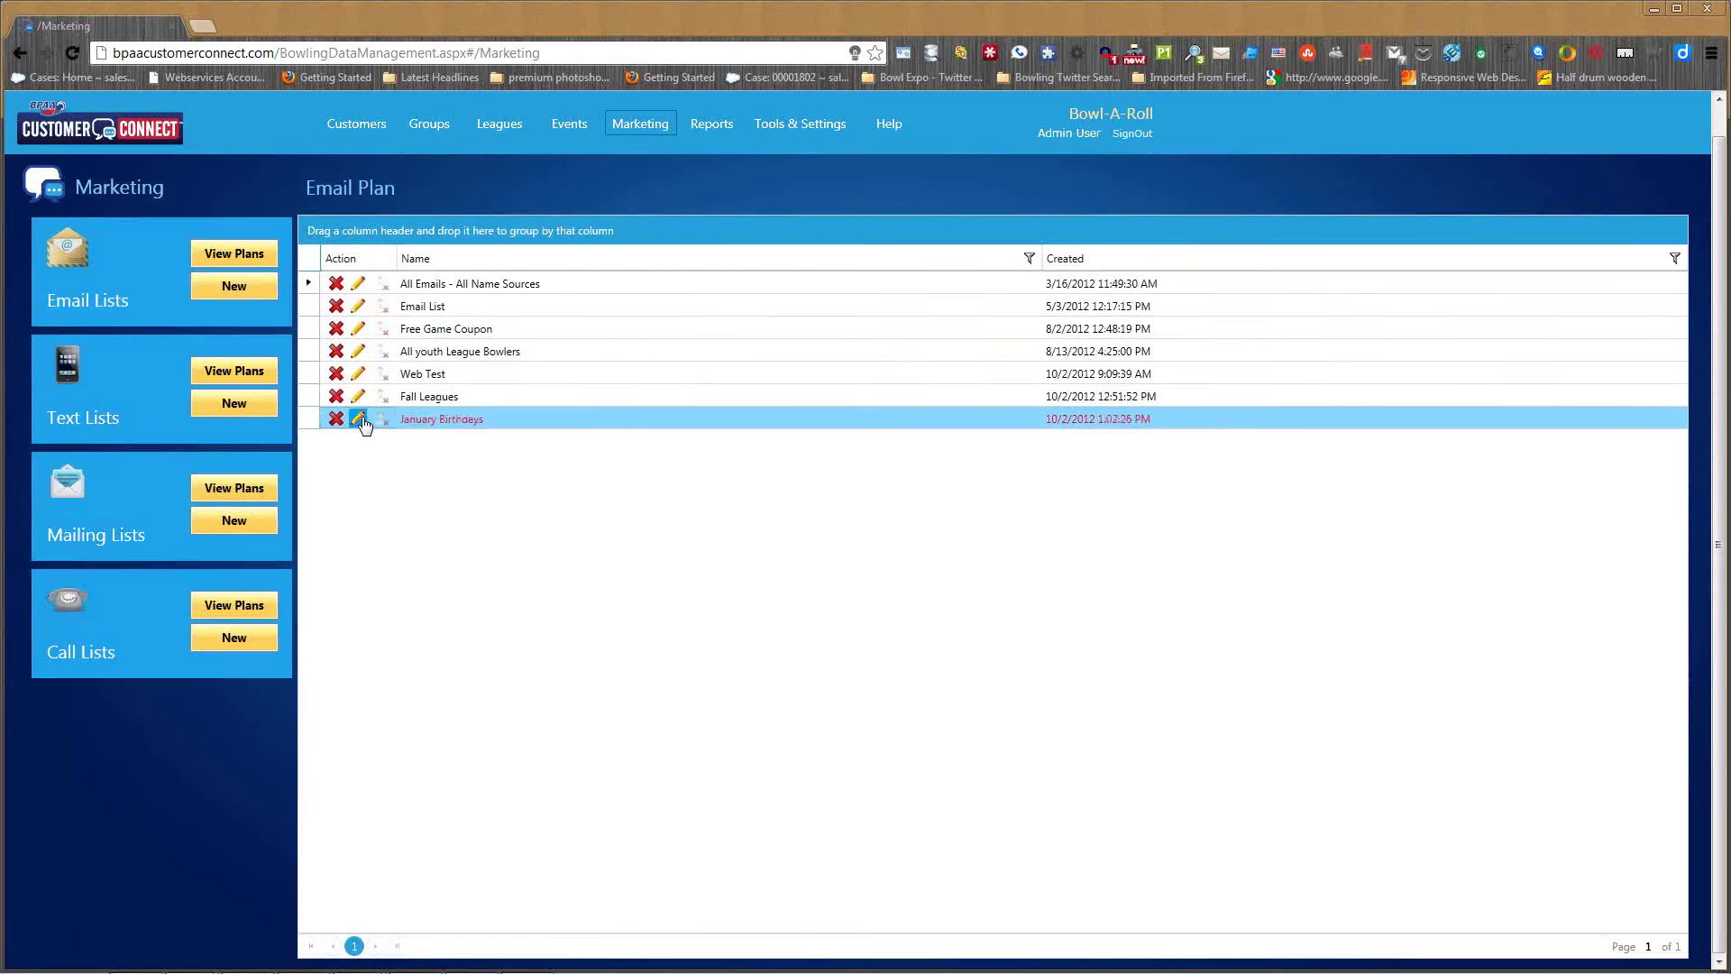
left_click(359, 420)
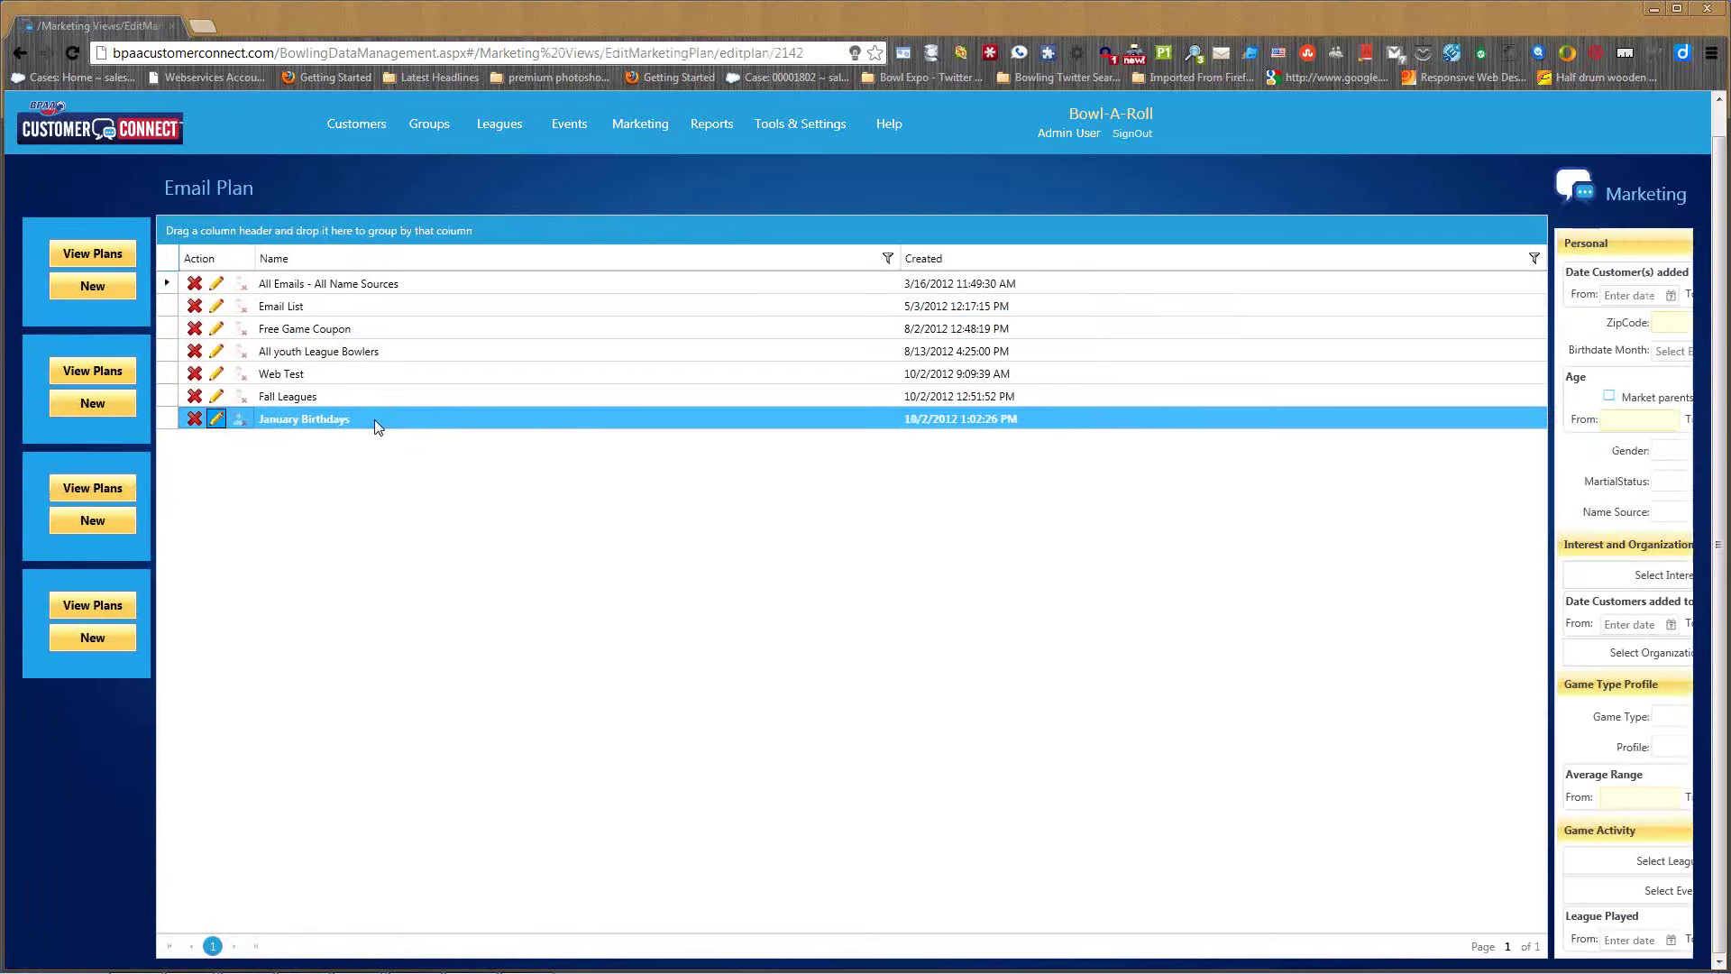
left_click(708, 194)
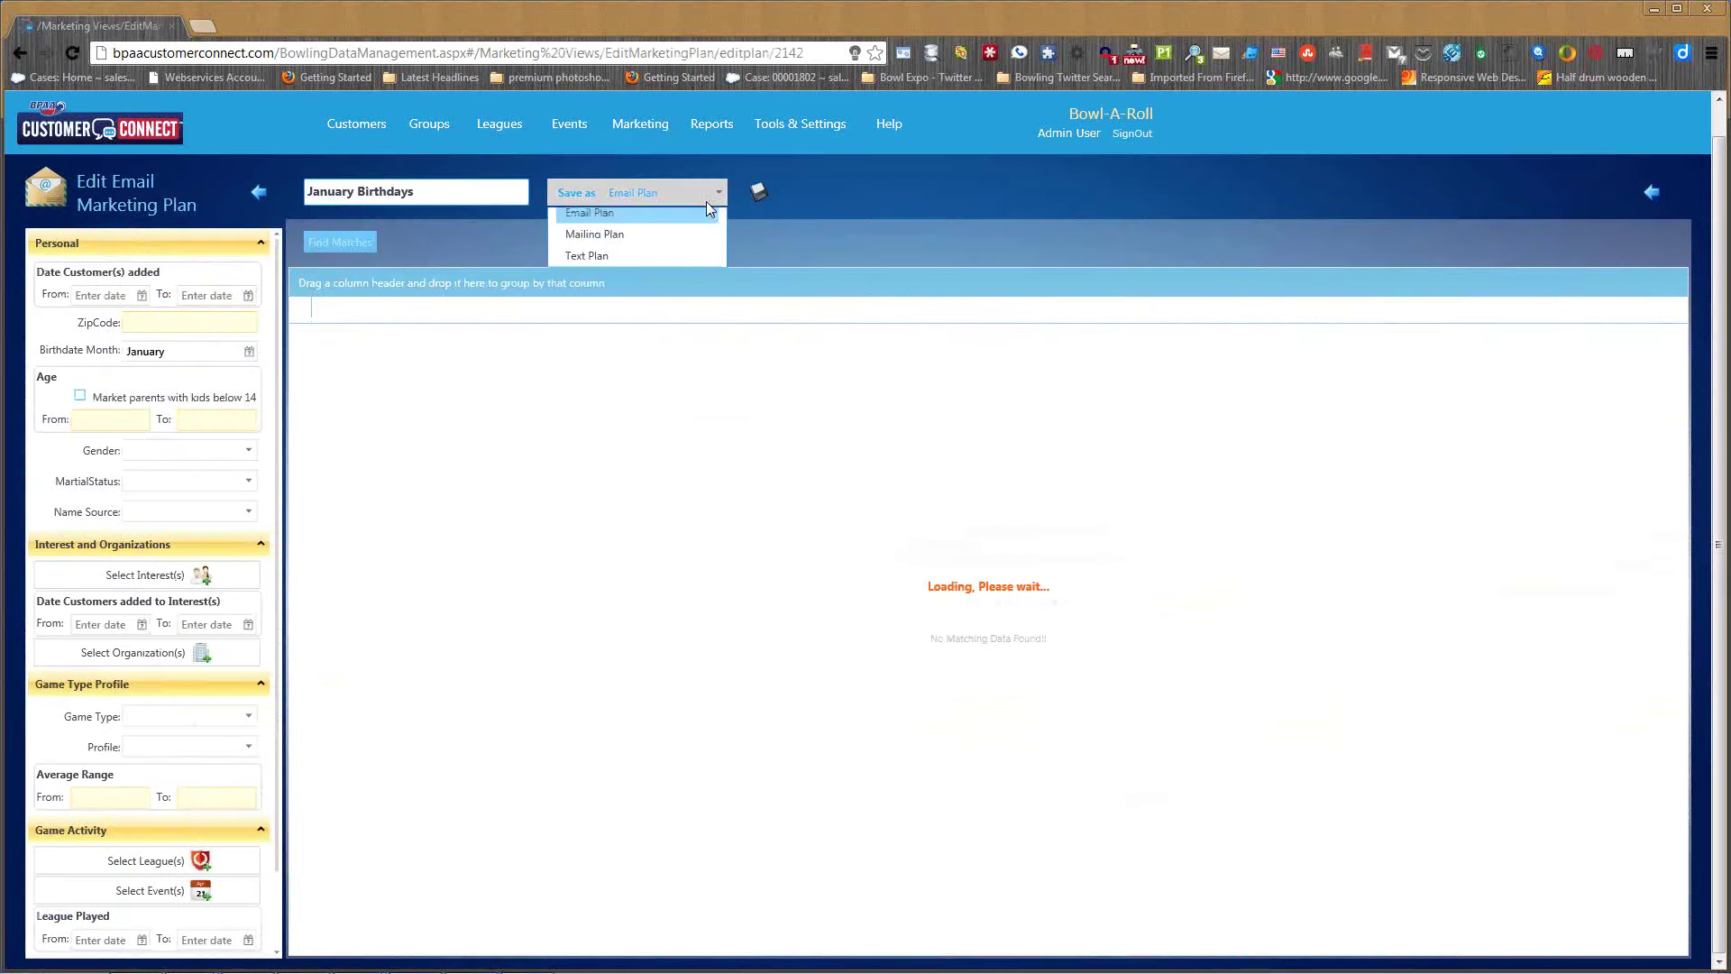
left_click(613, 261)
left_click(759, 191)
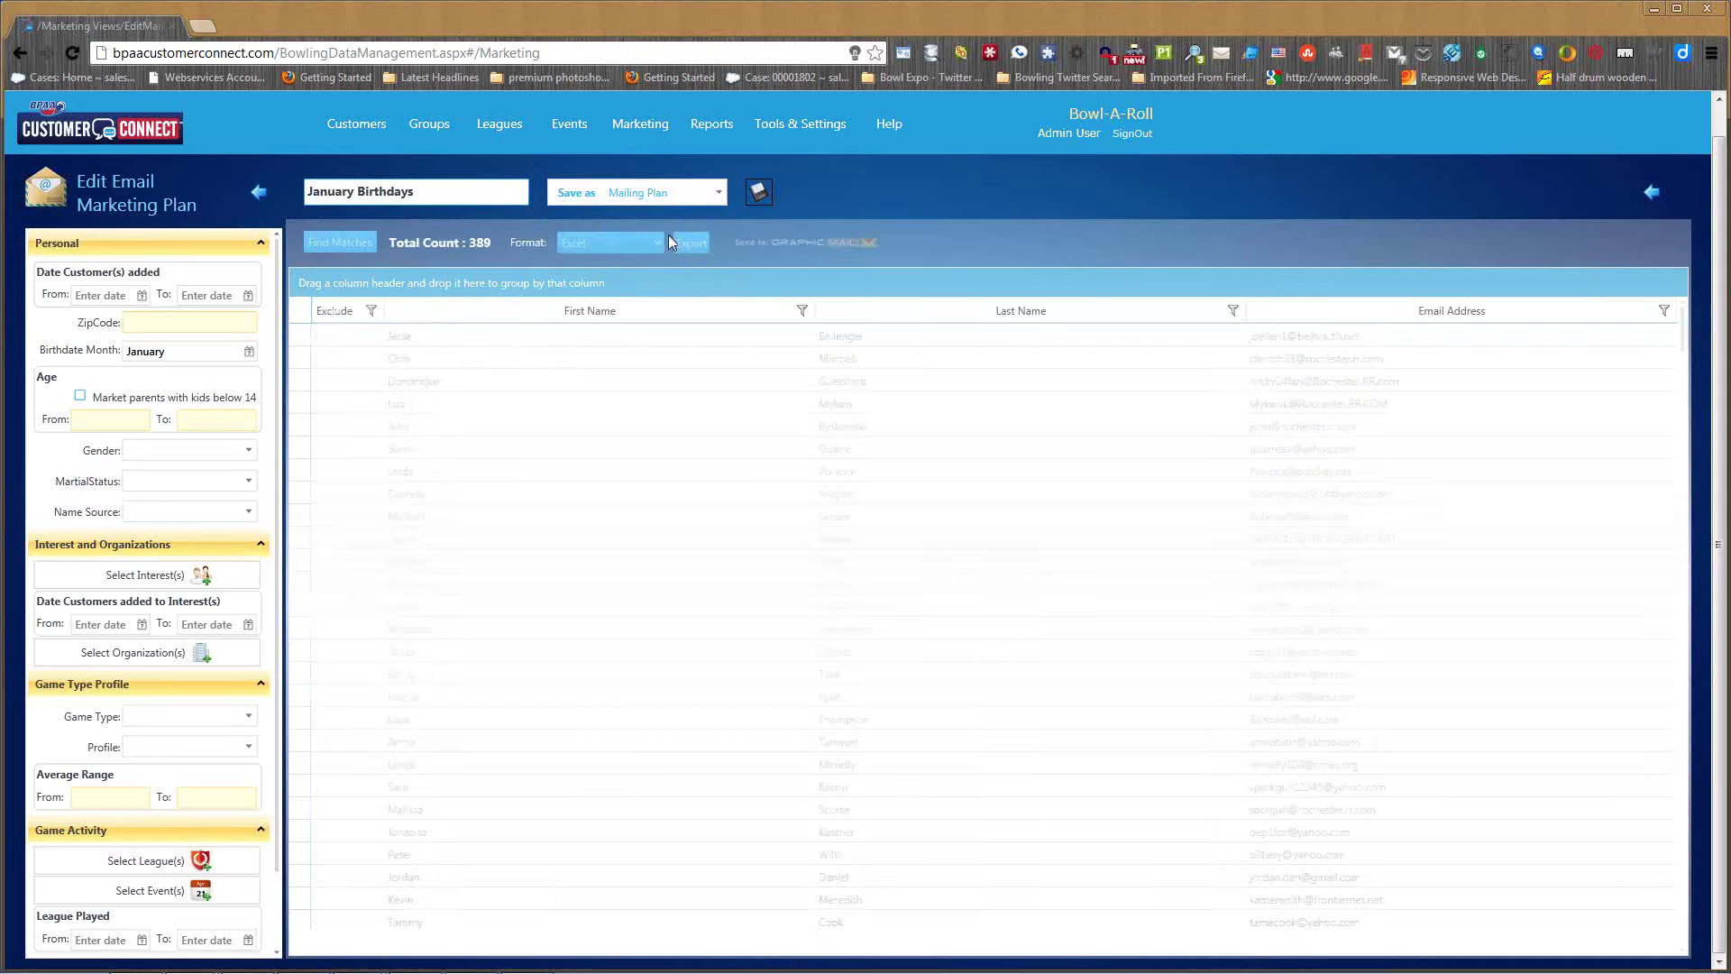
left_click(759, 193)
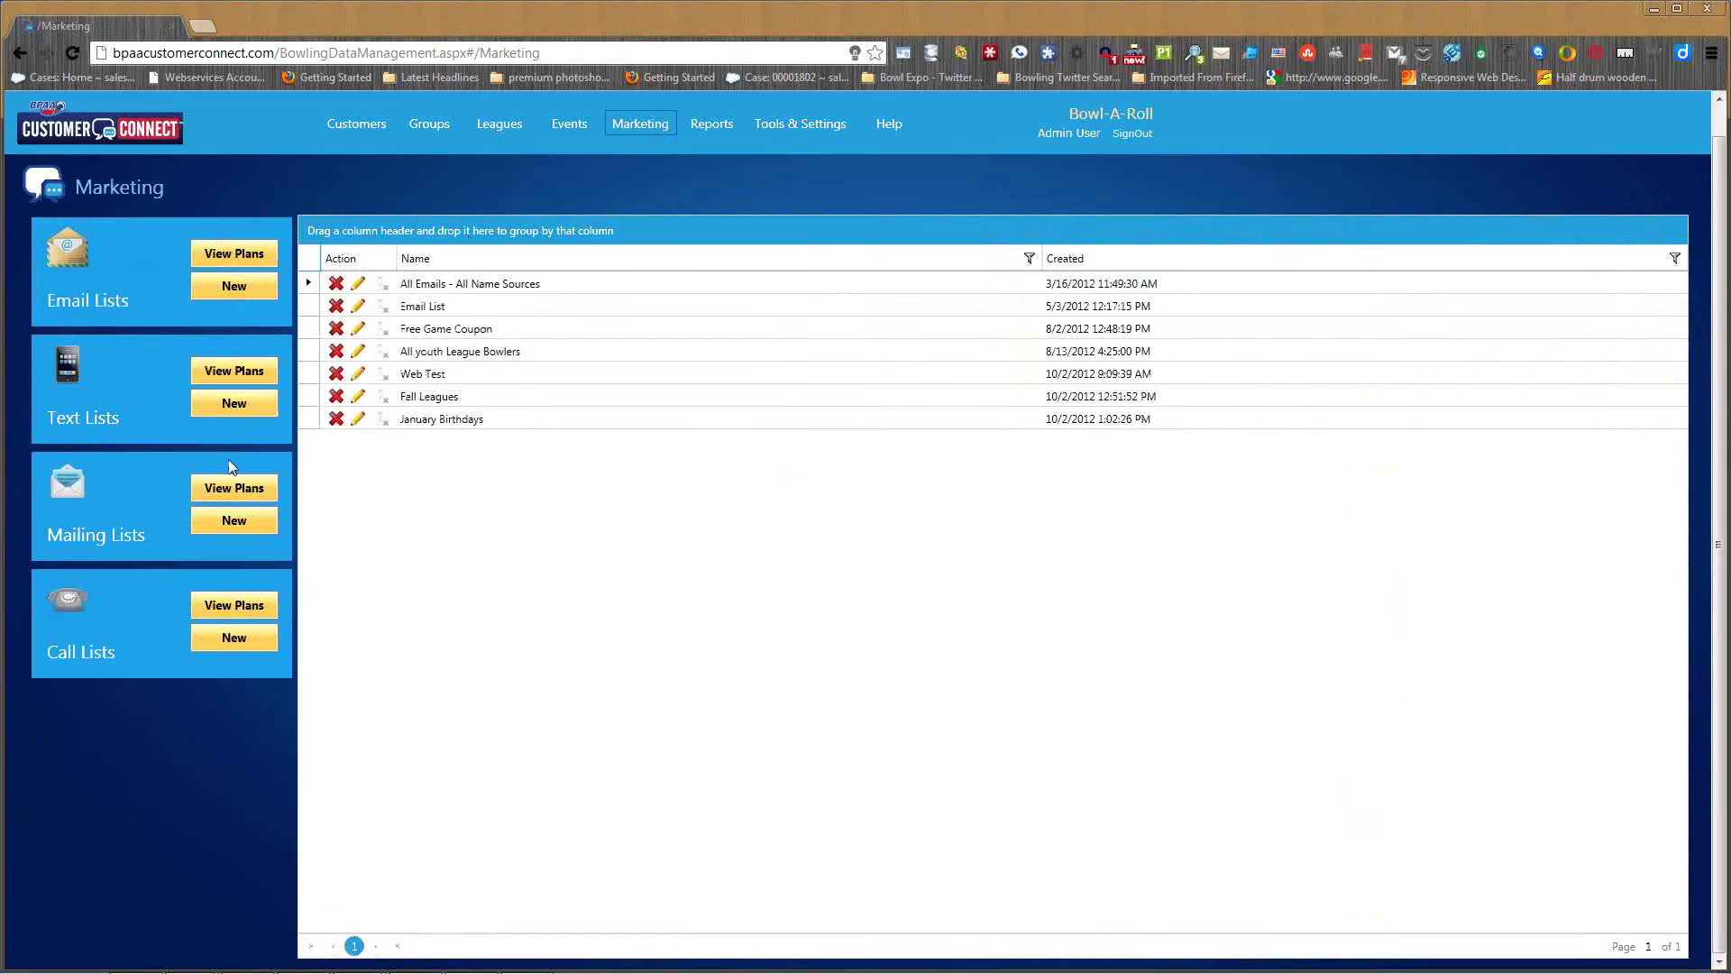
- Print January Birthdays labels with the Default Avery5160 template, then edit the mailing plan
left_click(248, 492)
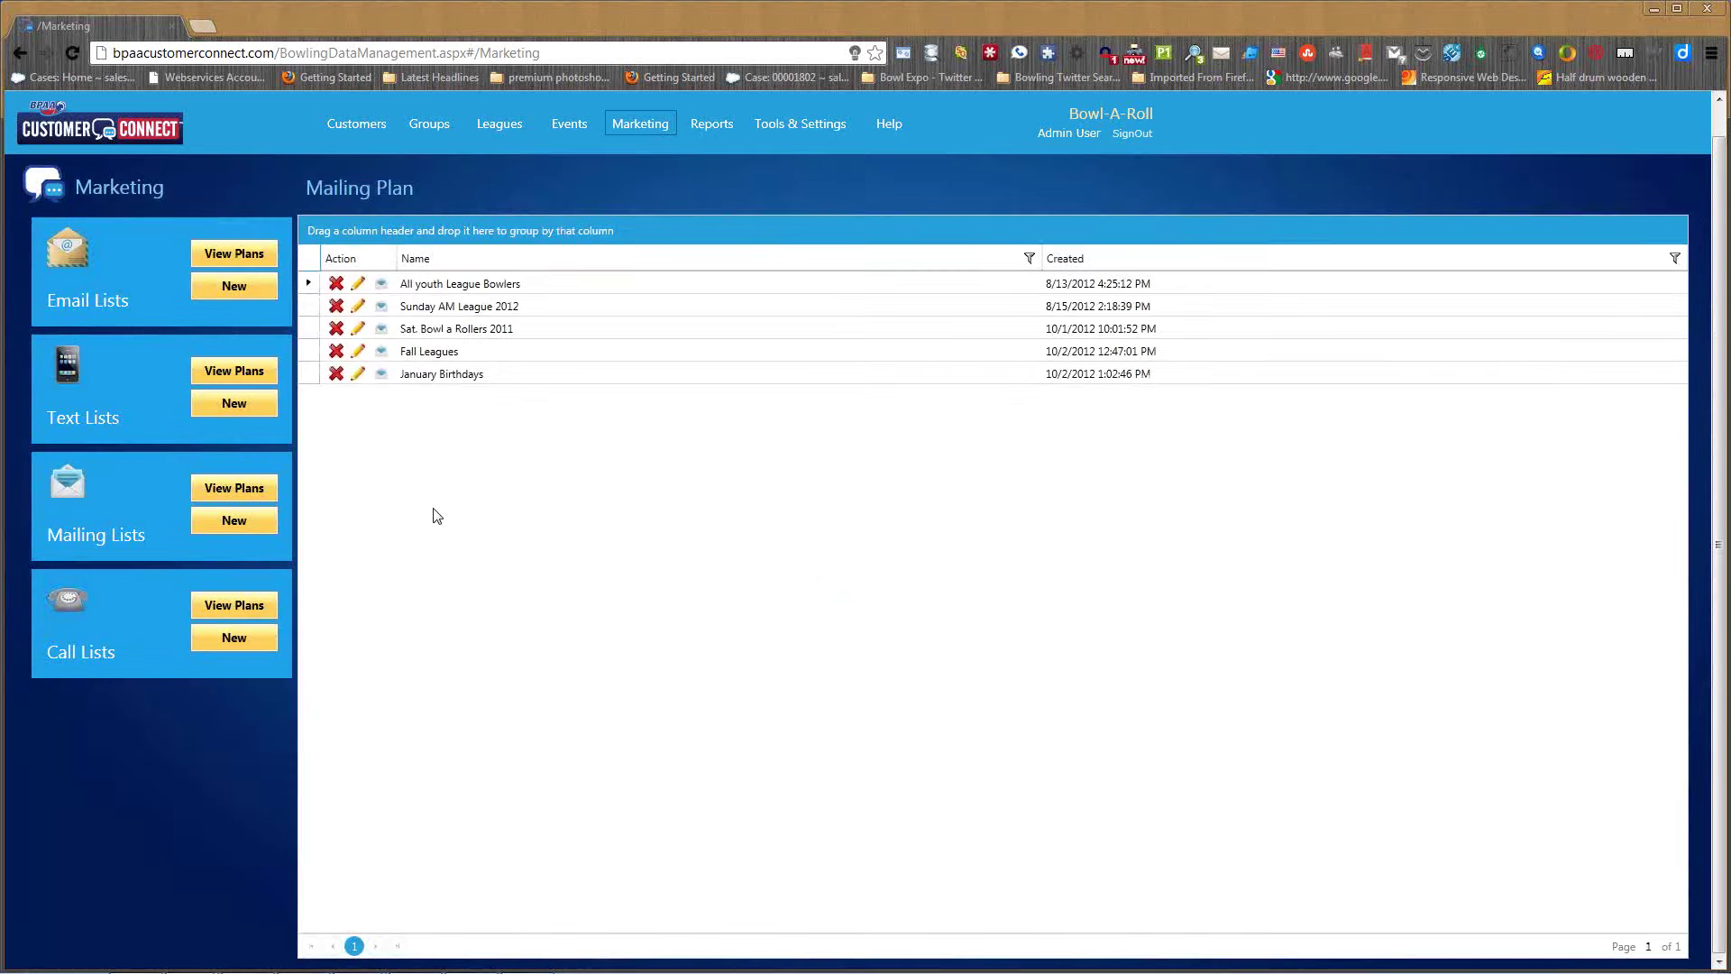
left_click(380, 377)
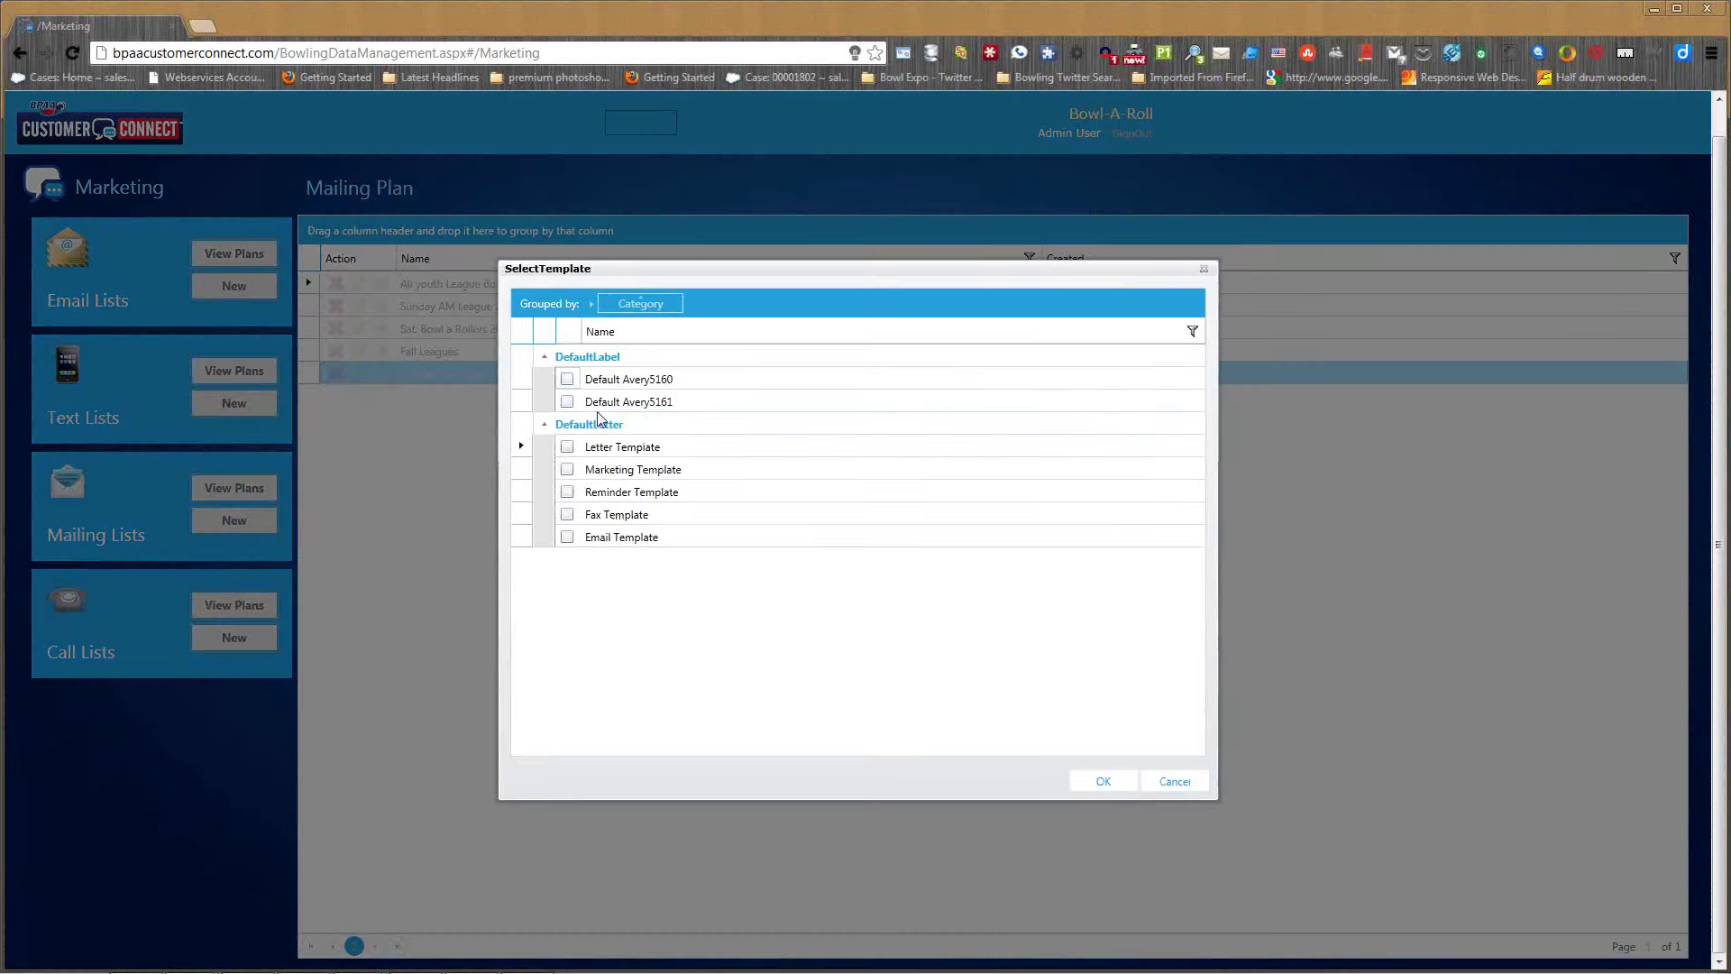
left_click(567, 378)
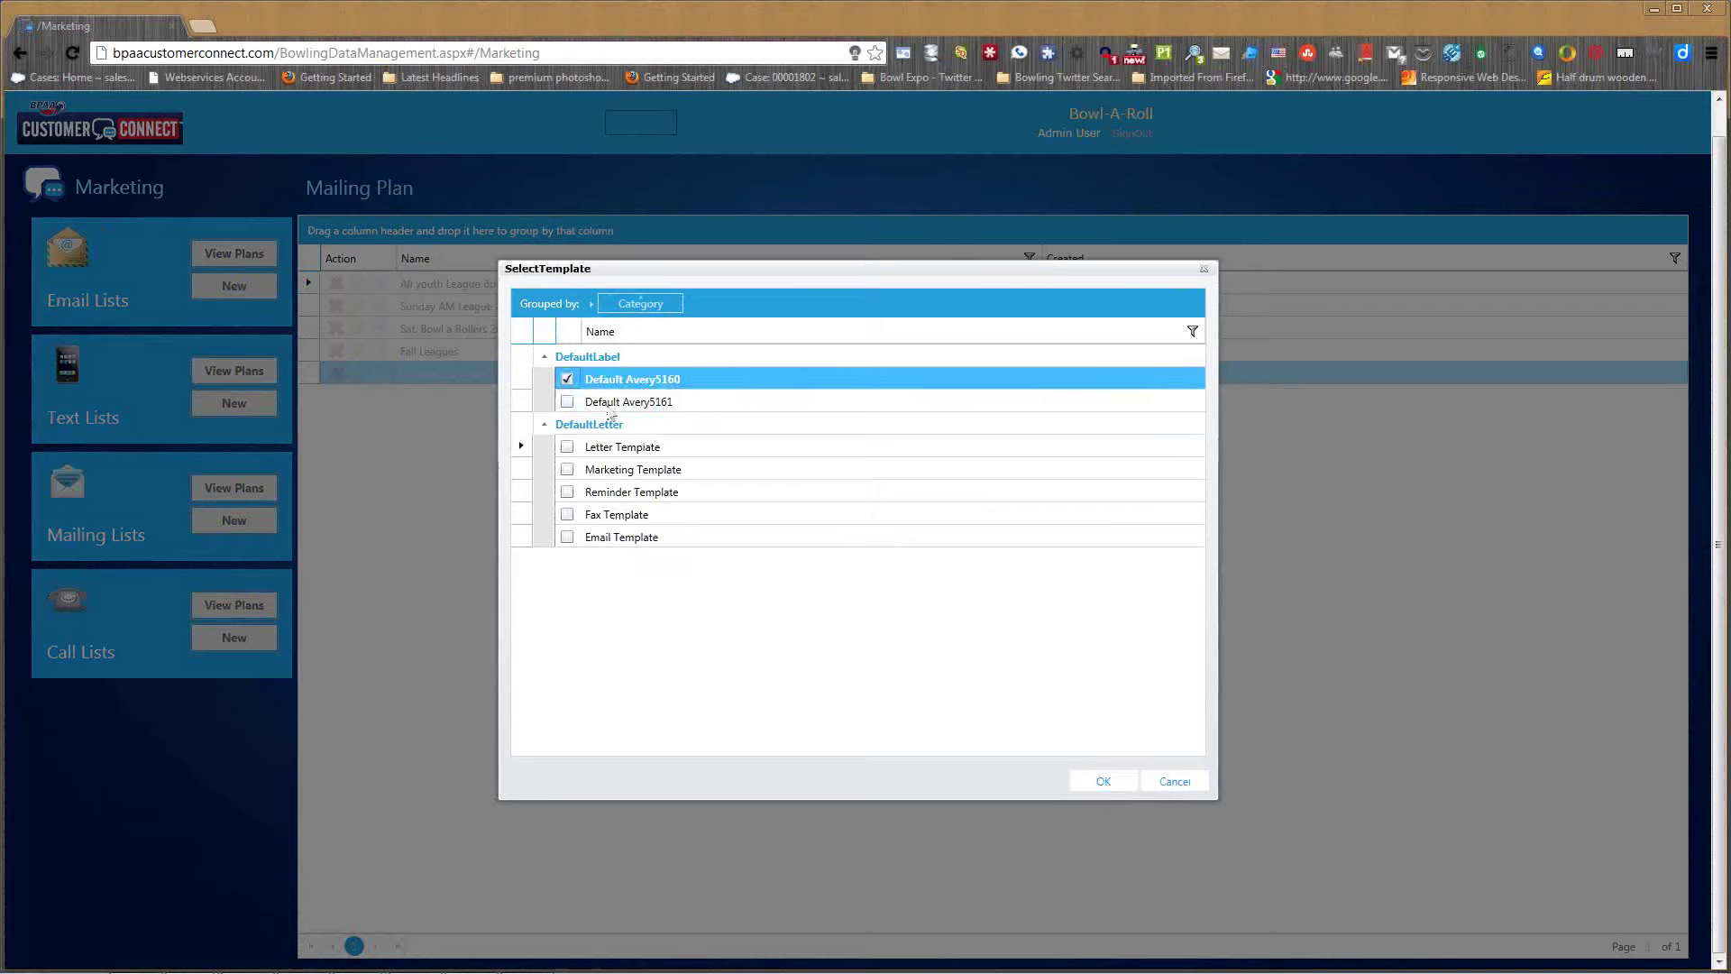
left_click(1104, 780)
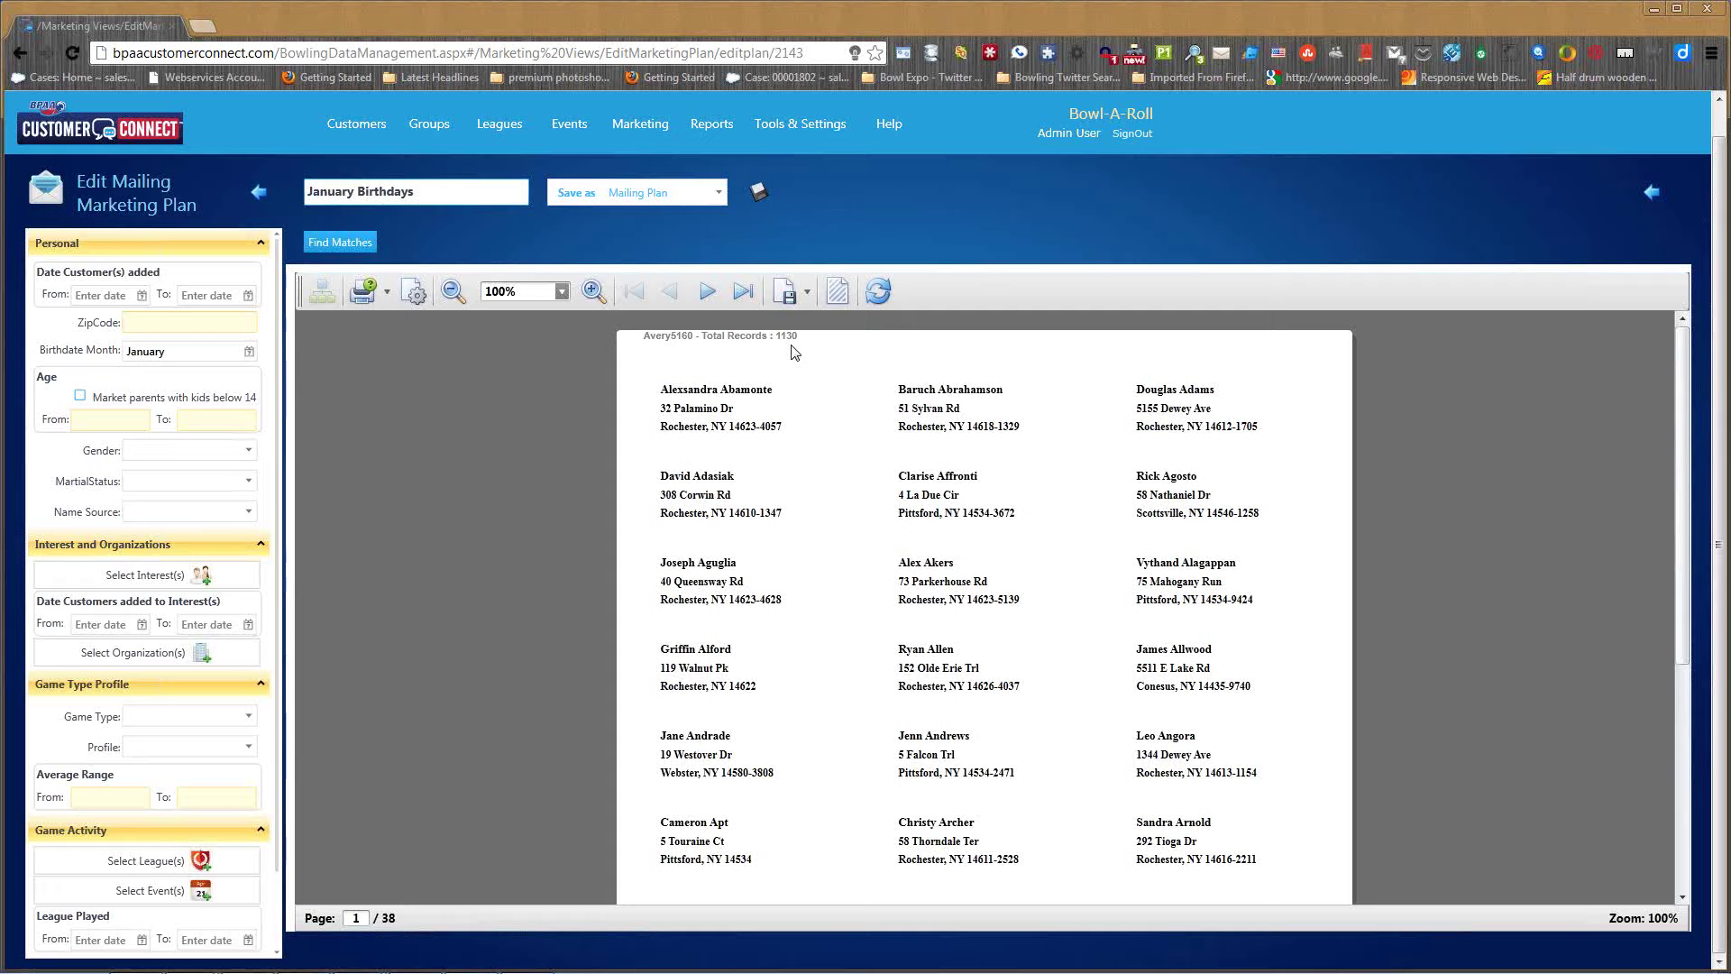
left_click(261, 198)
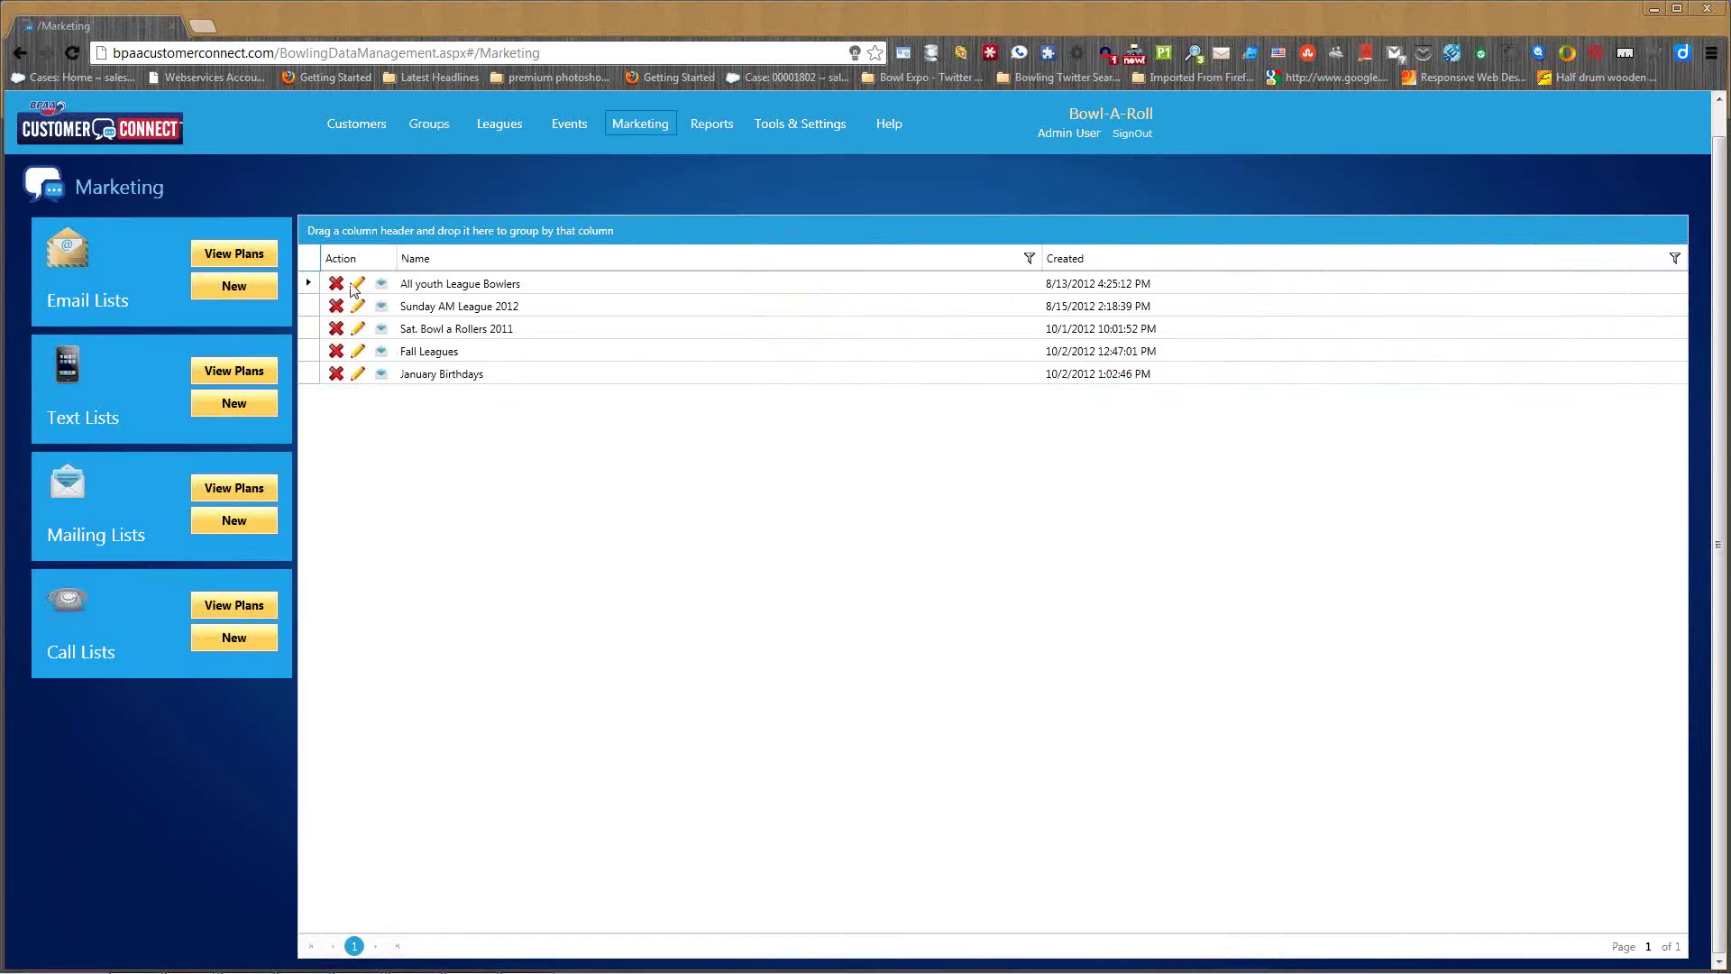
left_click(357, 373)
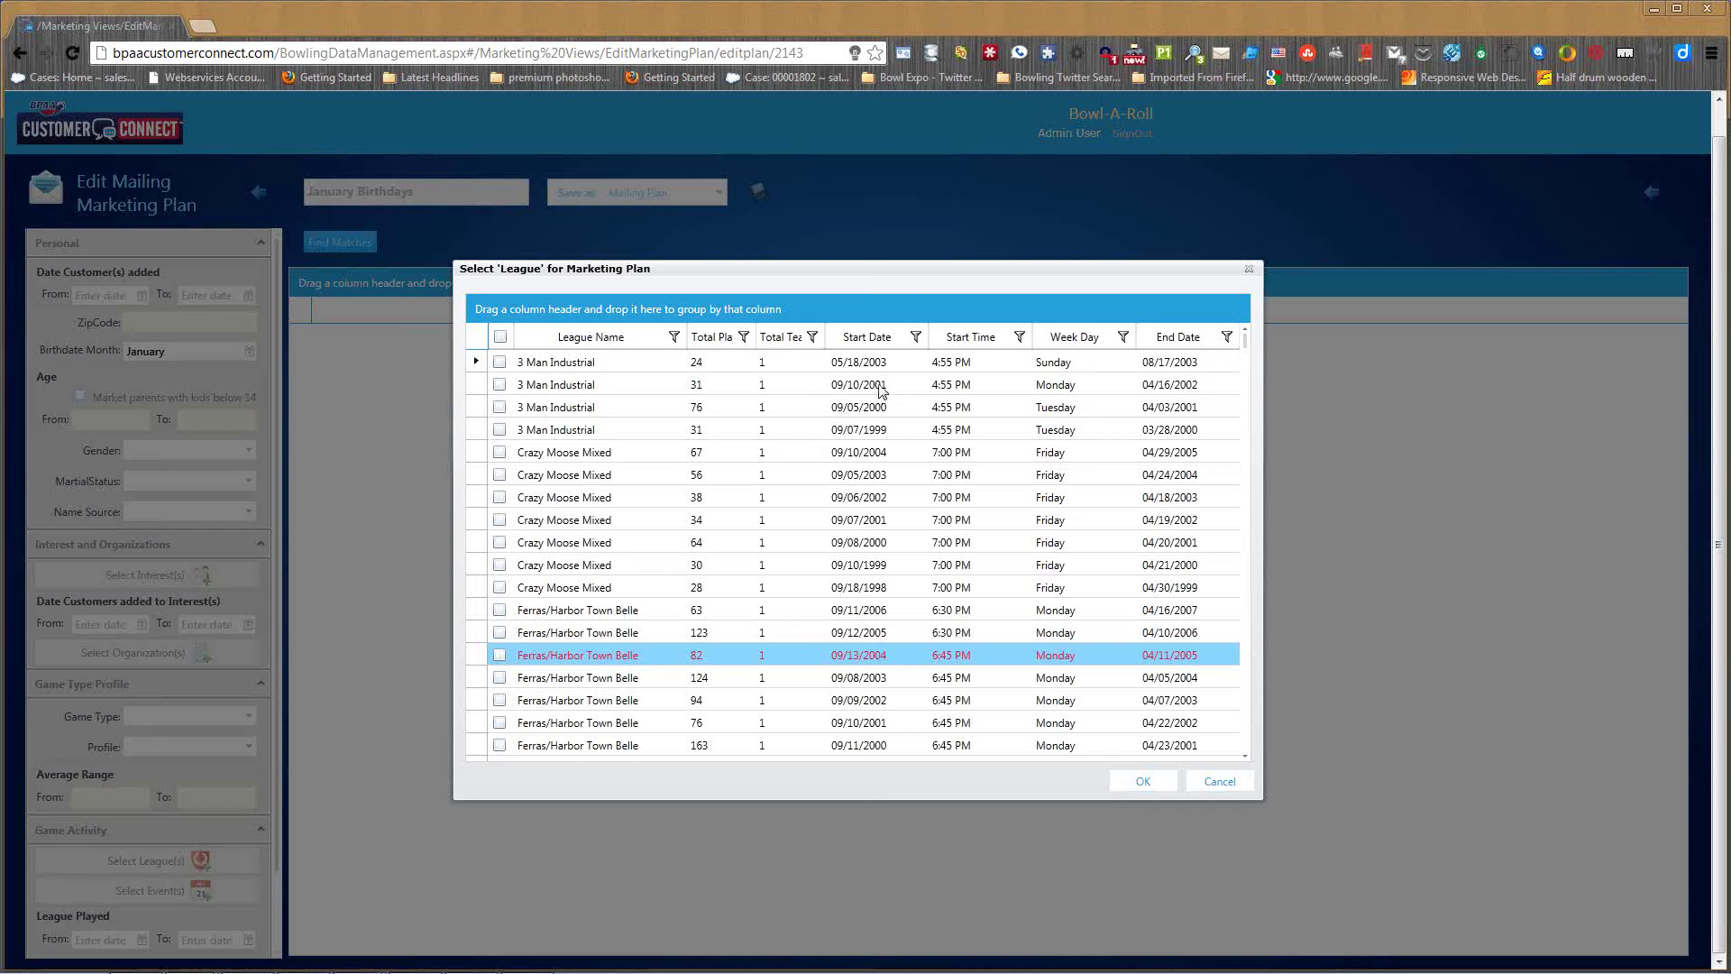
- Restrict the January Birthdays plan to the two Tuesday 3 Man Industrial leagues
left_click(500, 406)
left_click(500, 429)
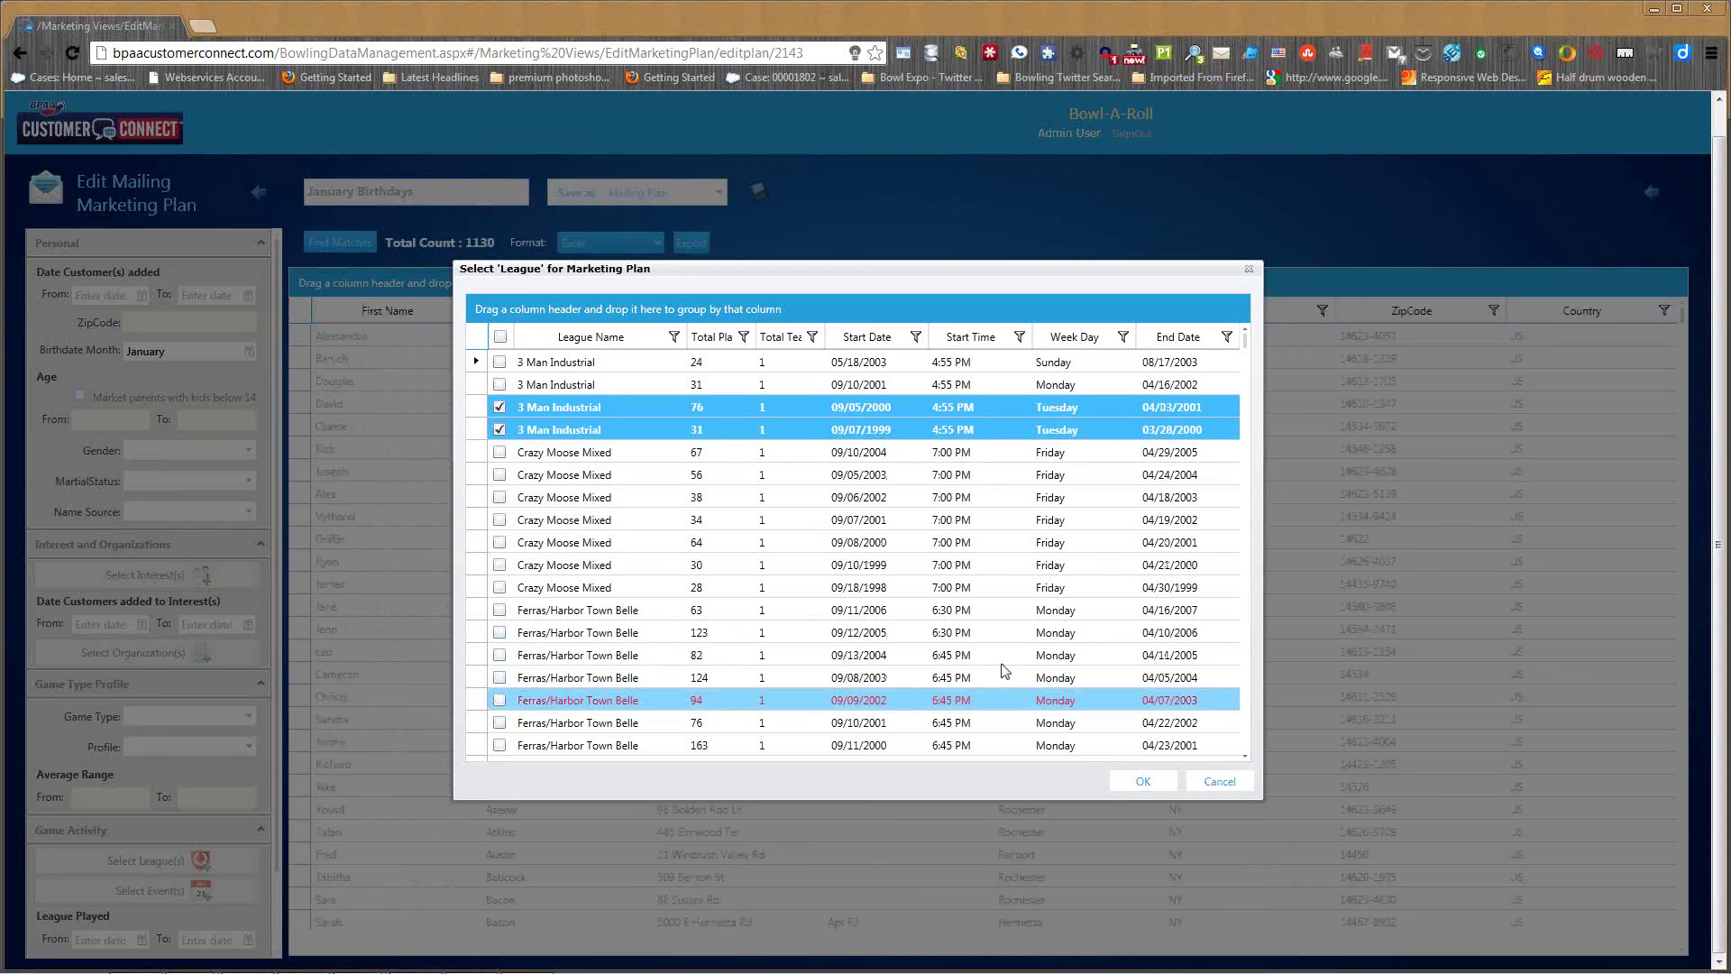
left_click(1215, 781)
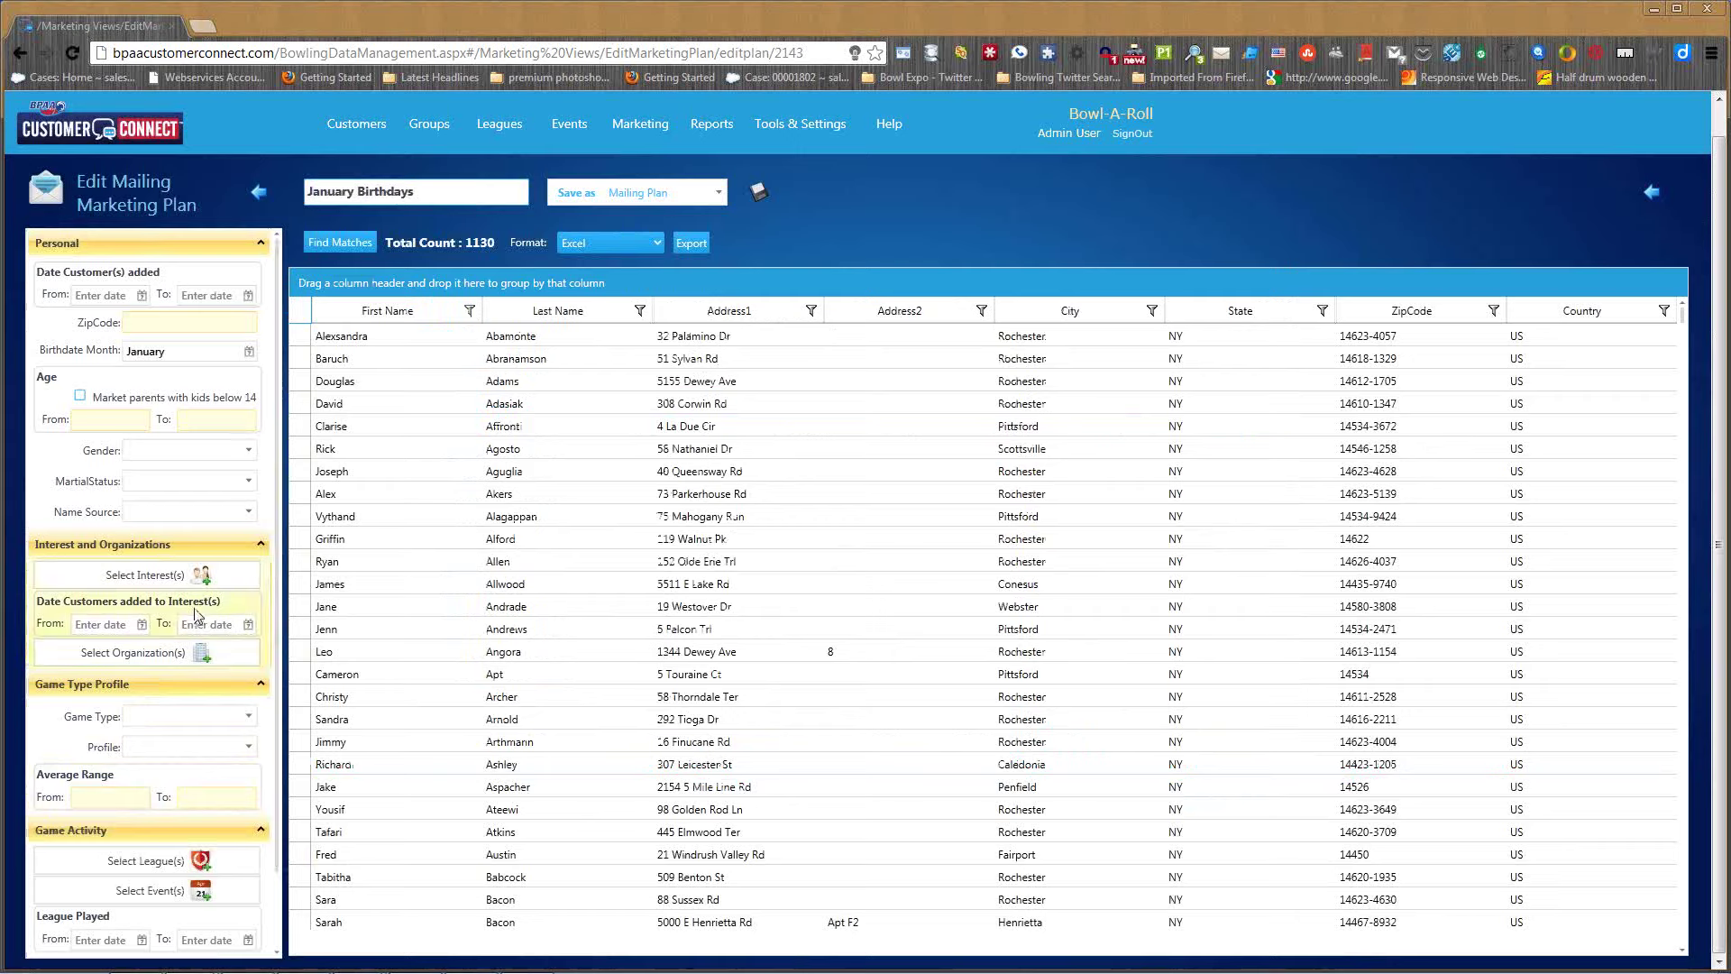
left_click(194, 574)
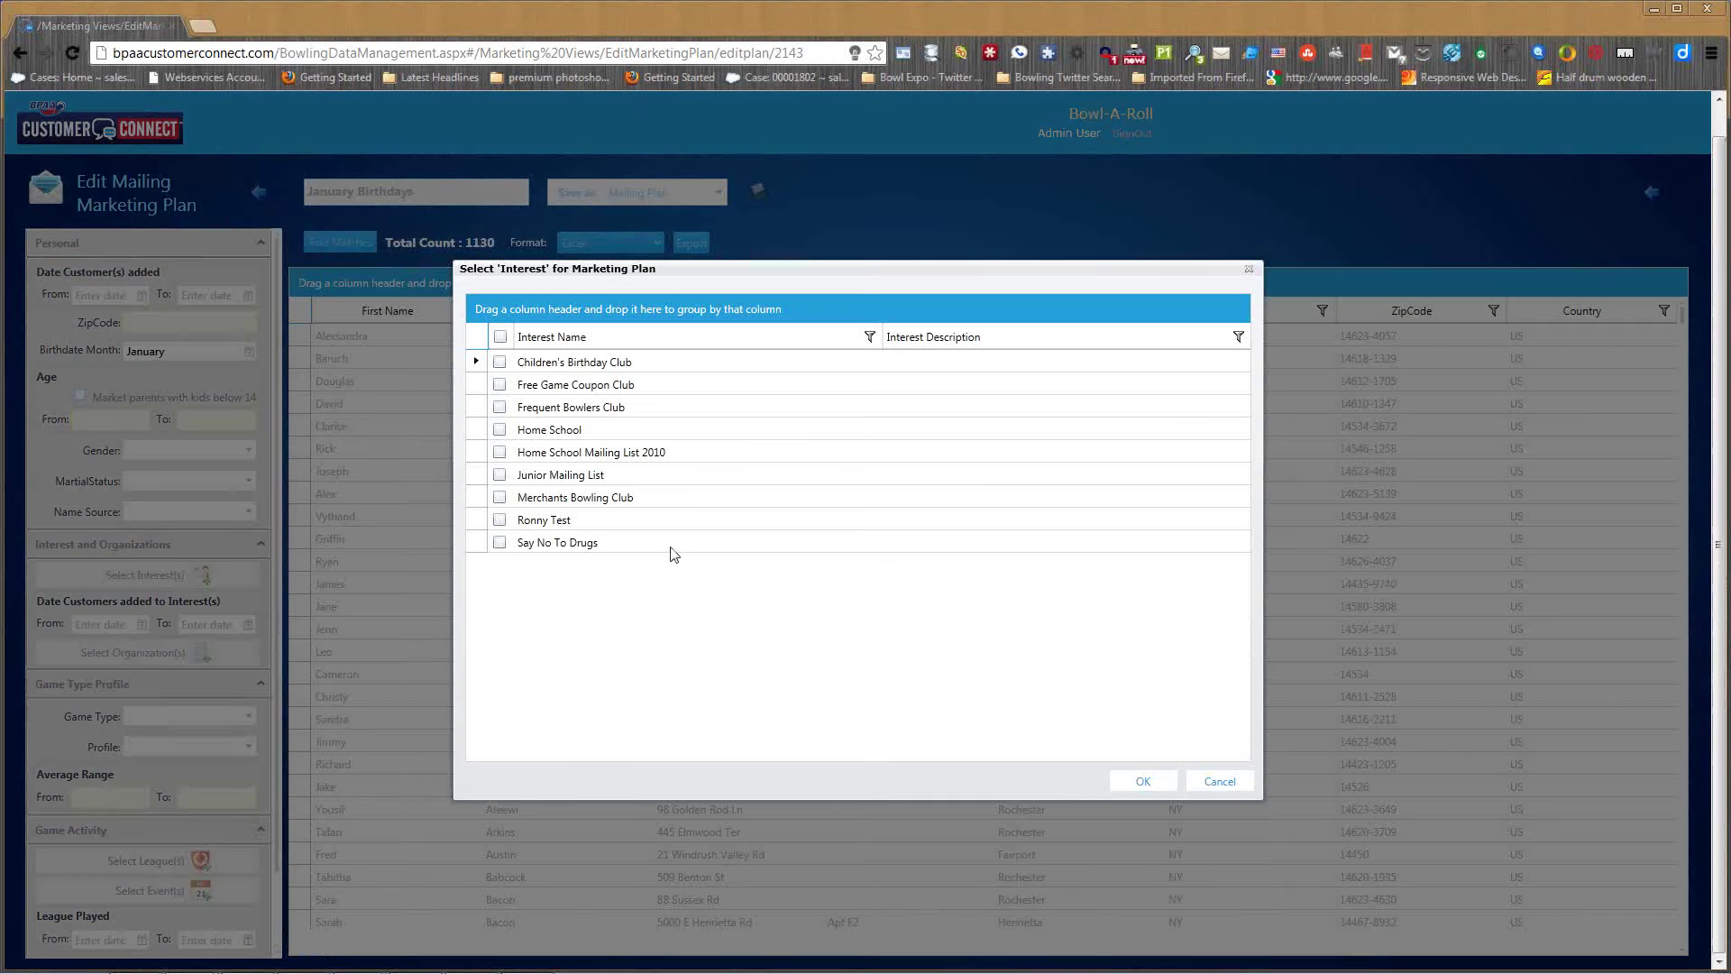
- Add the Say No To Drugs interest filter and refresh January birthday matches to 297
left_click(500, 542)
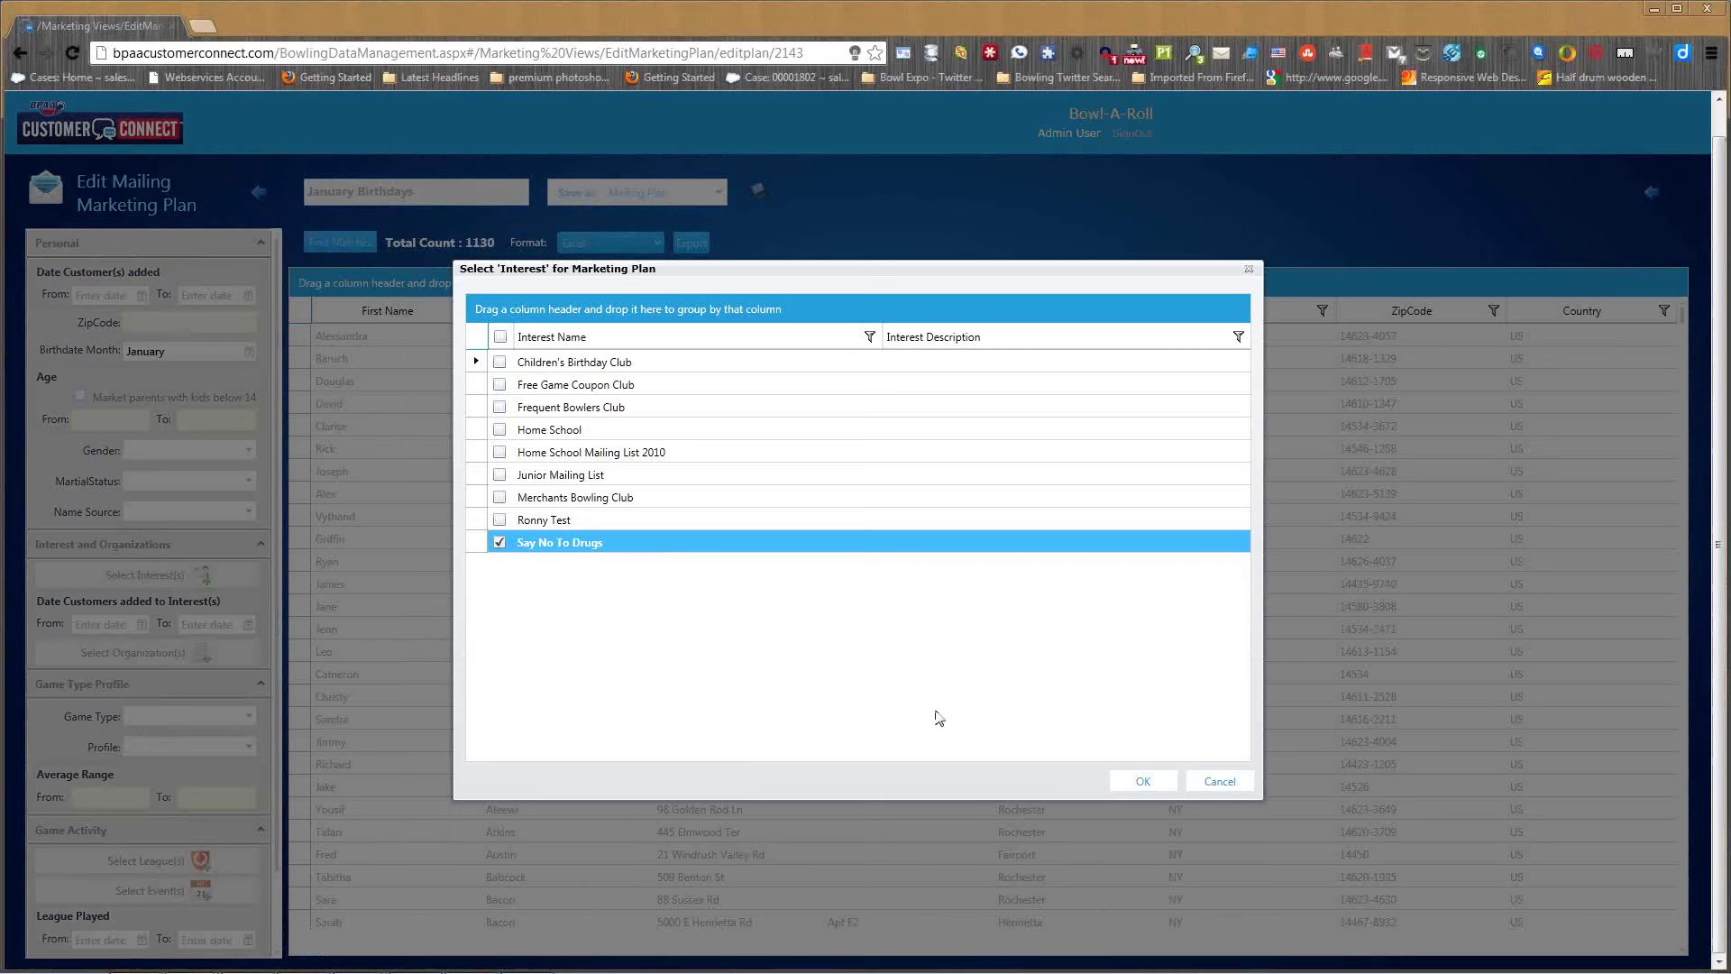
left_click(1142, 781)
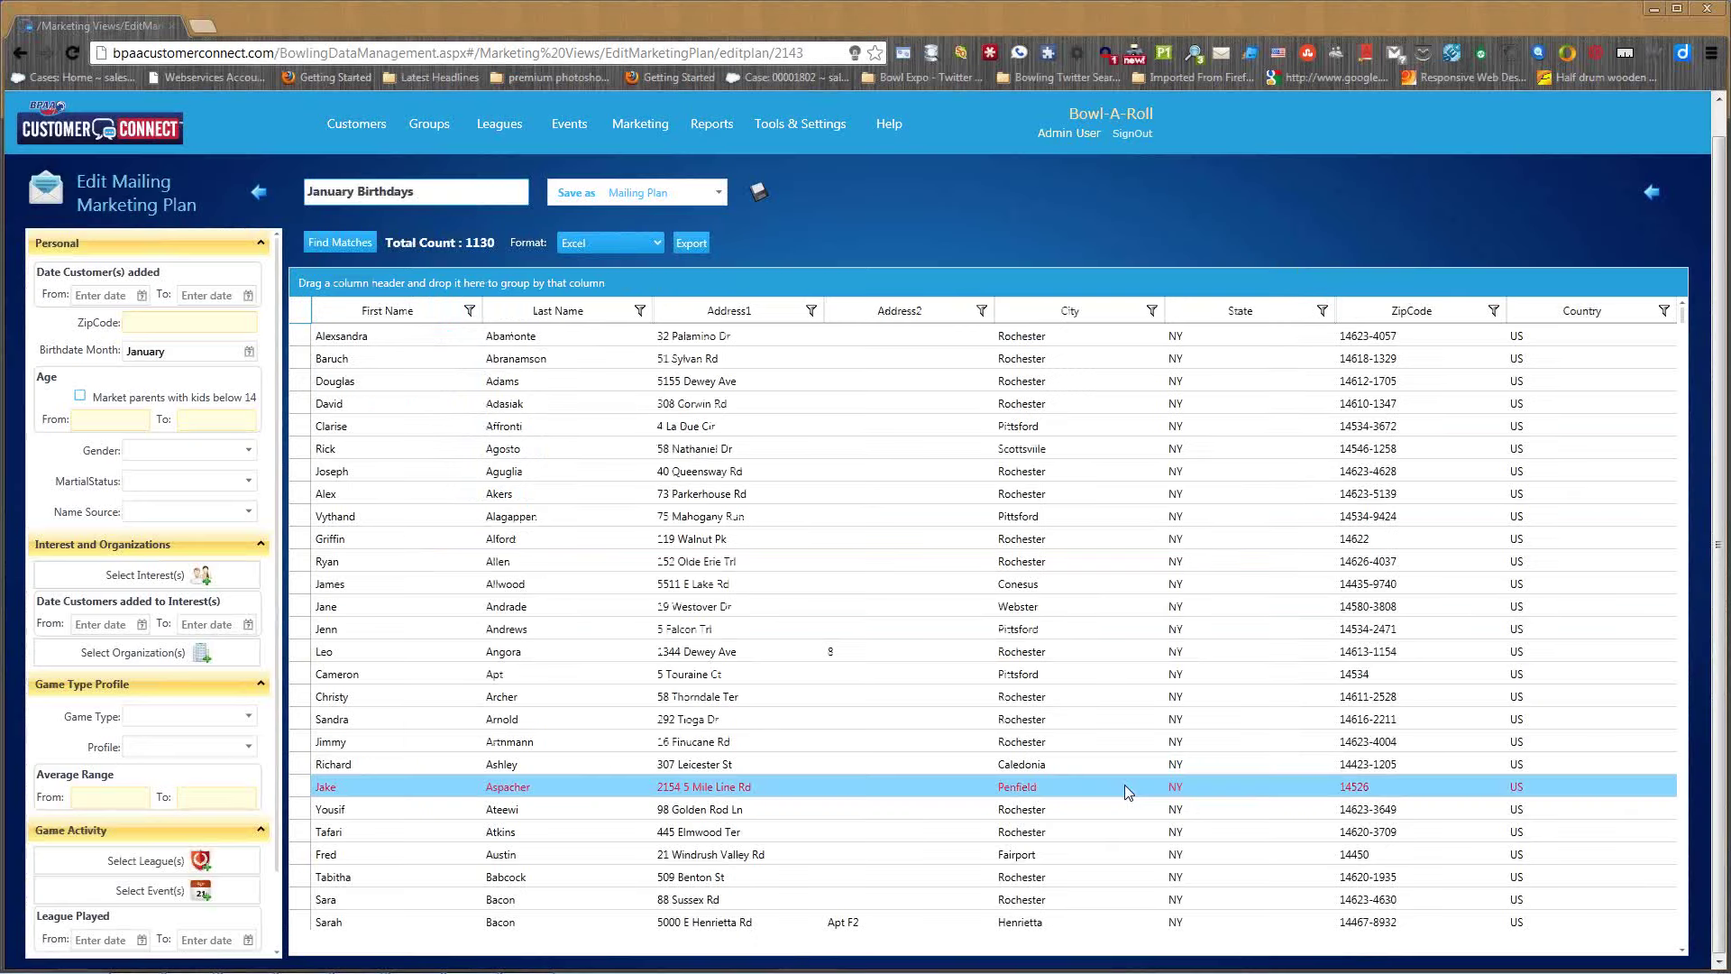
left_click(347, 251)
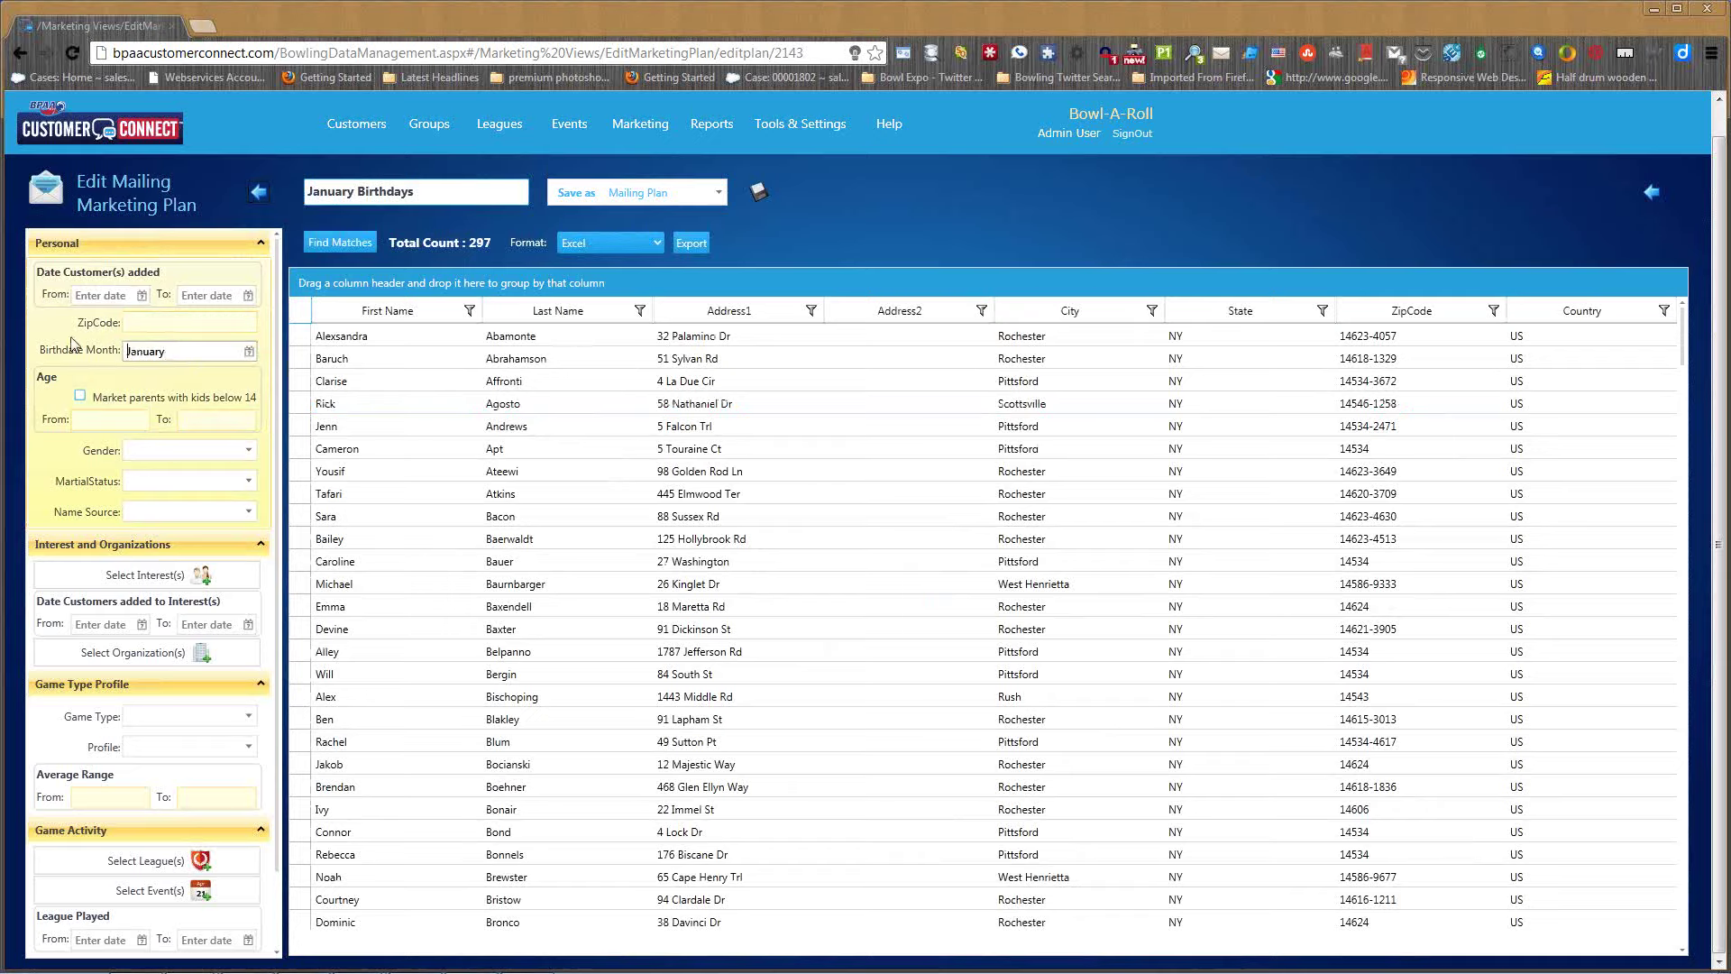
- Clear the January birthdate month filter and rerun the search for 2915 matches
double_click(140, 350)
key("BackSpace")
left_click(354, 244)
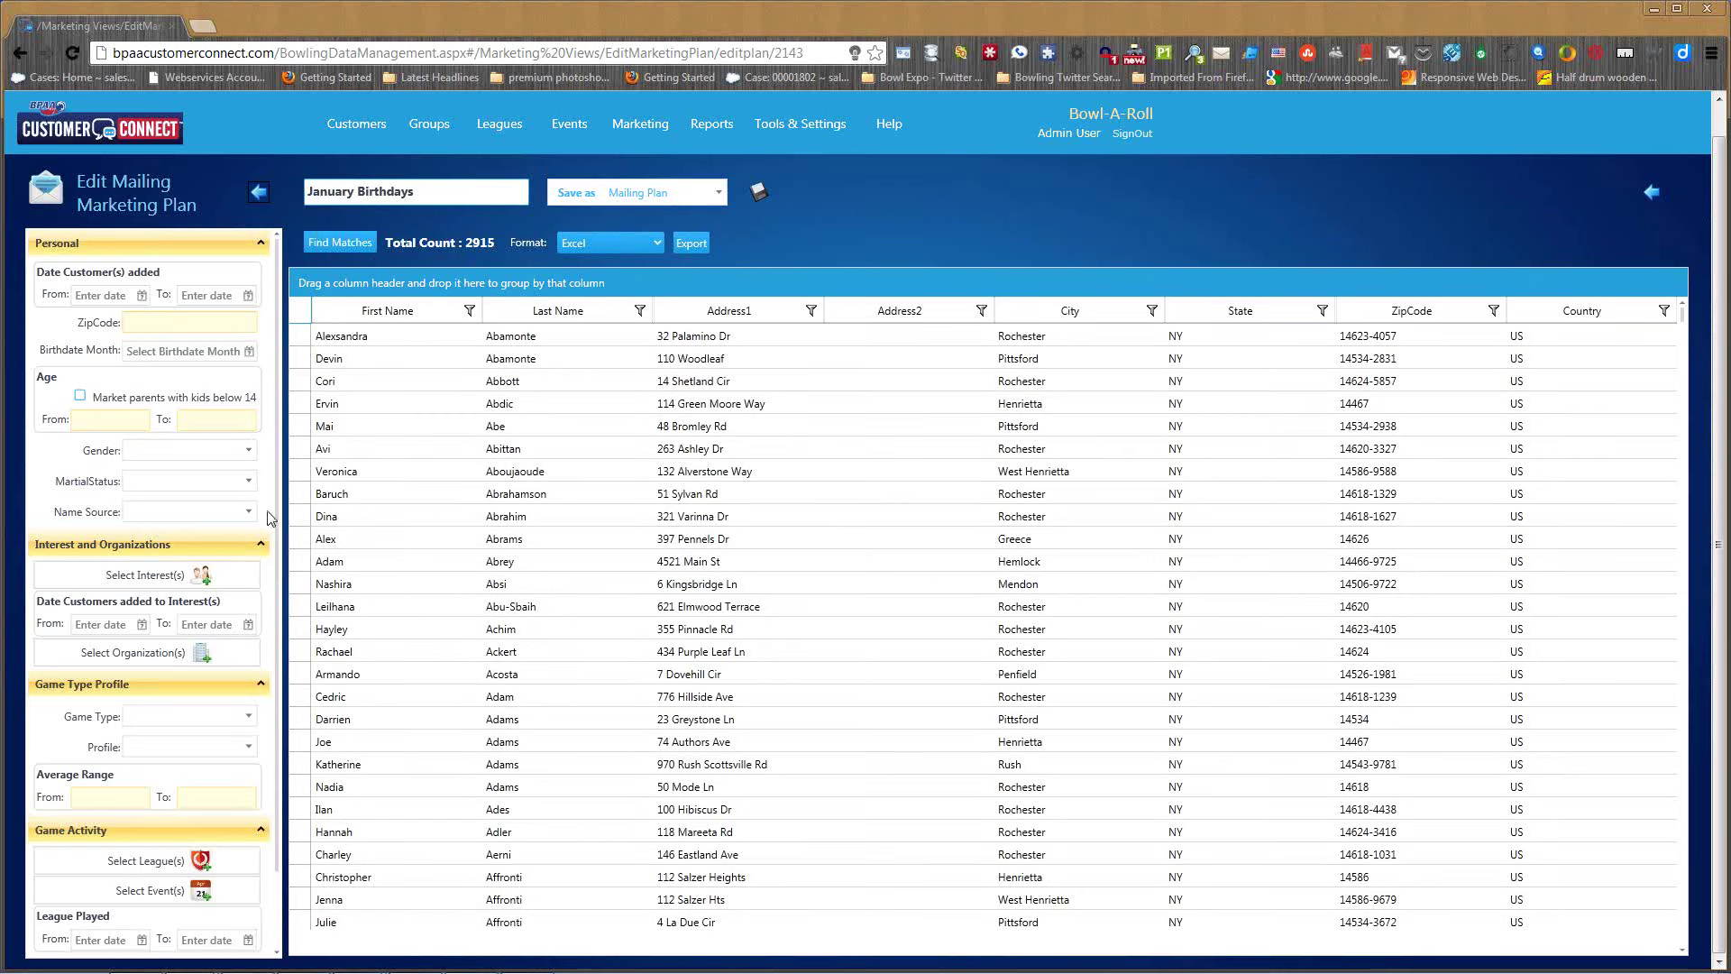
- Browse the Game Type list and a customer result, then go to Customer Reports
left_click(248, 718)
left_click(361, 361)
left_click(721, 128)
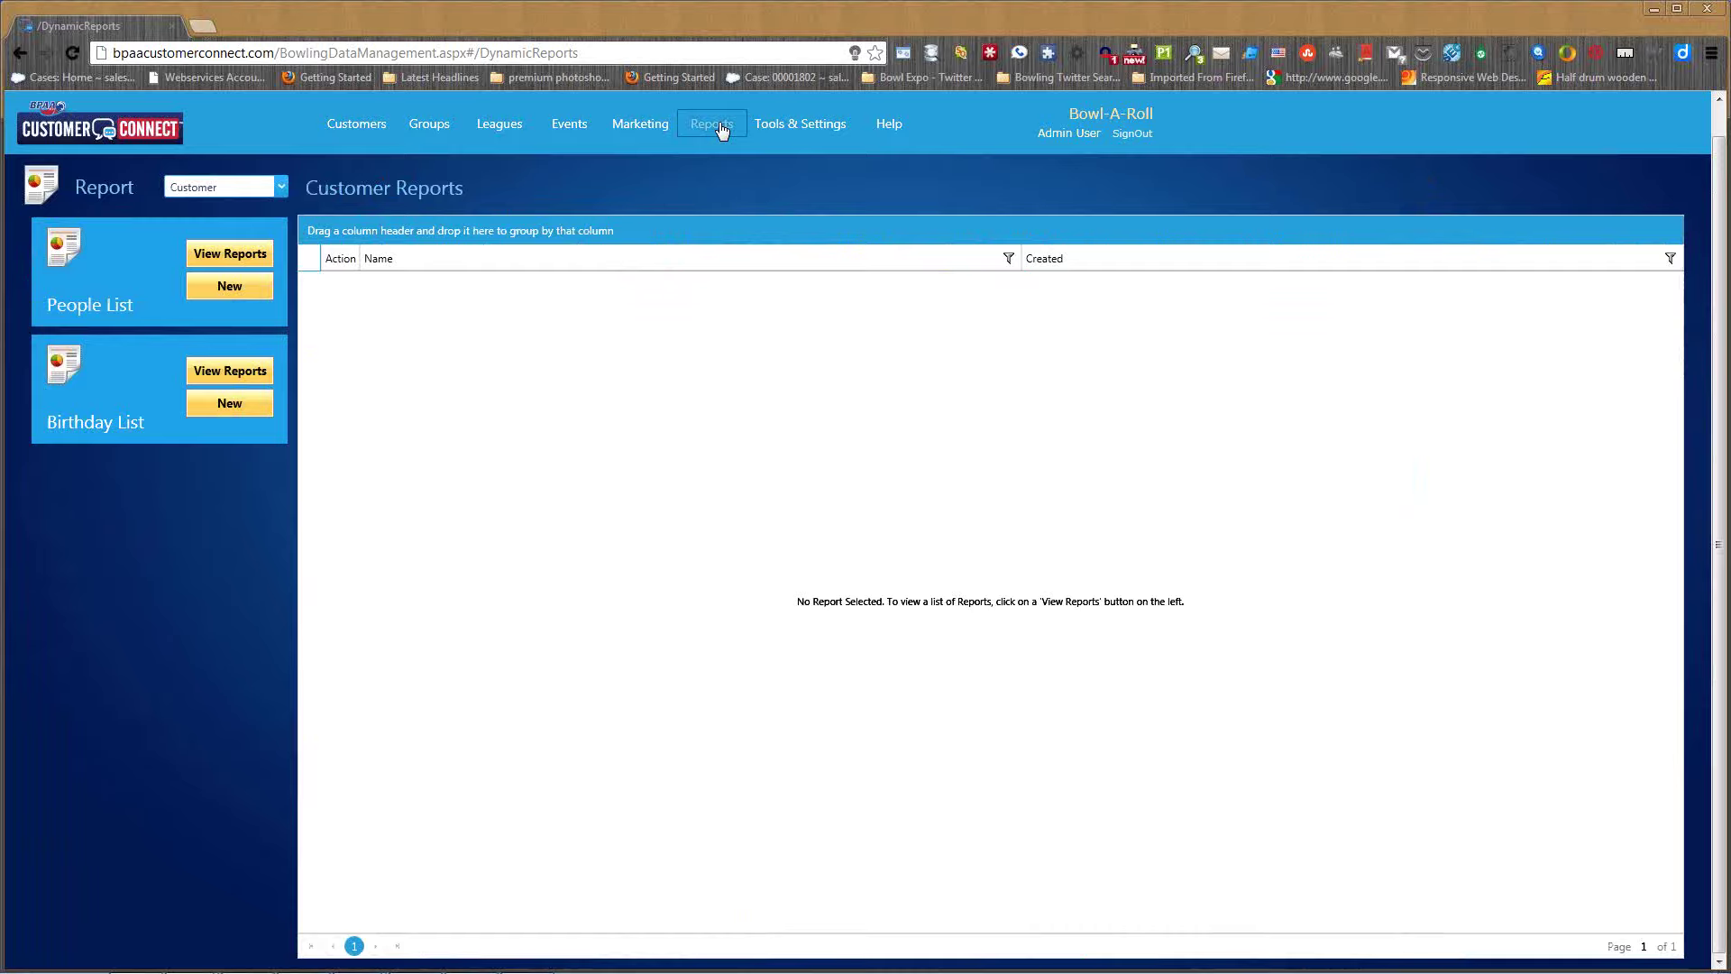
- Switch the Report category to League, then return to League Management's 198 leagues
left_click(283, 185)
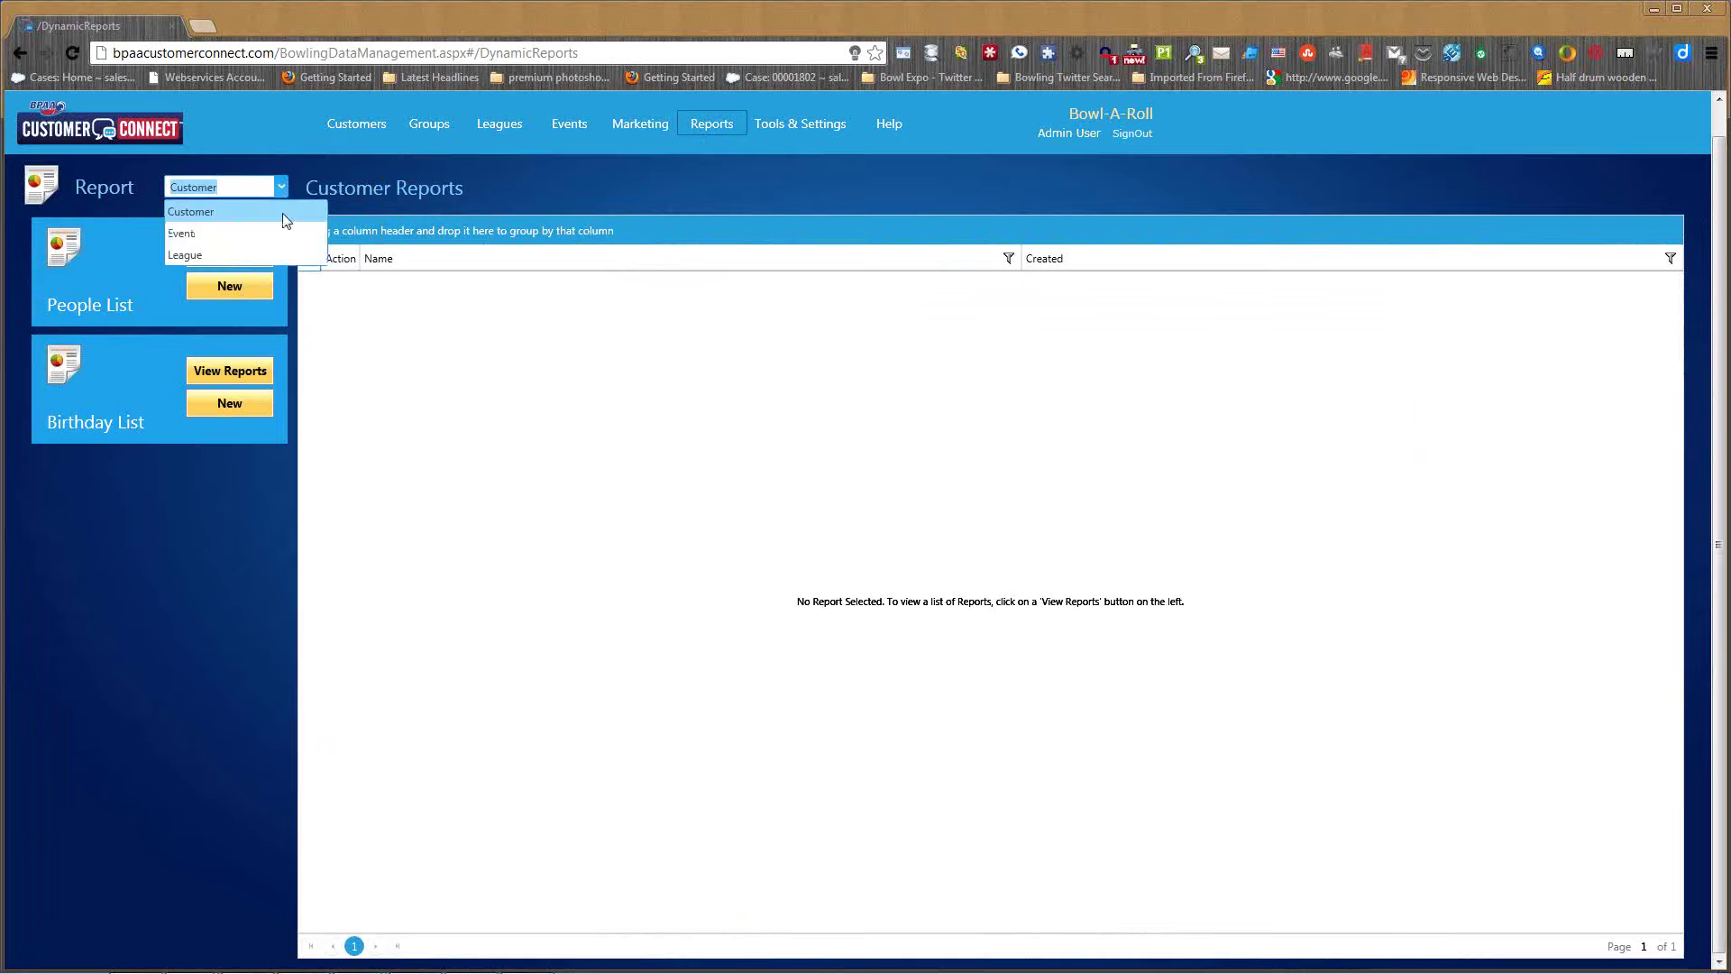
left_click(191, 260)
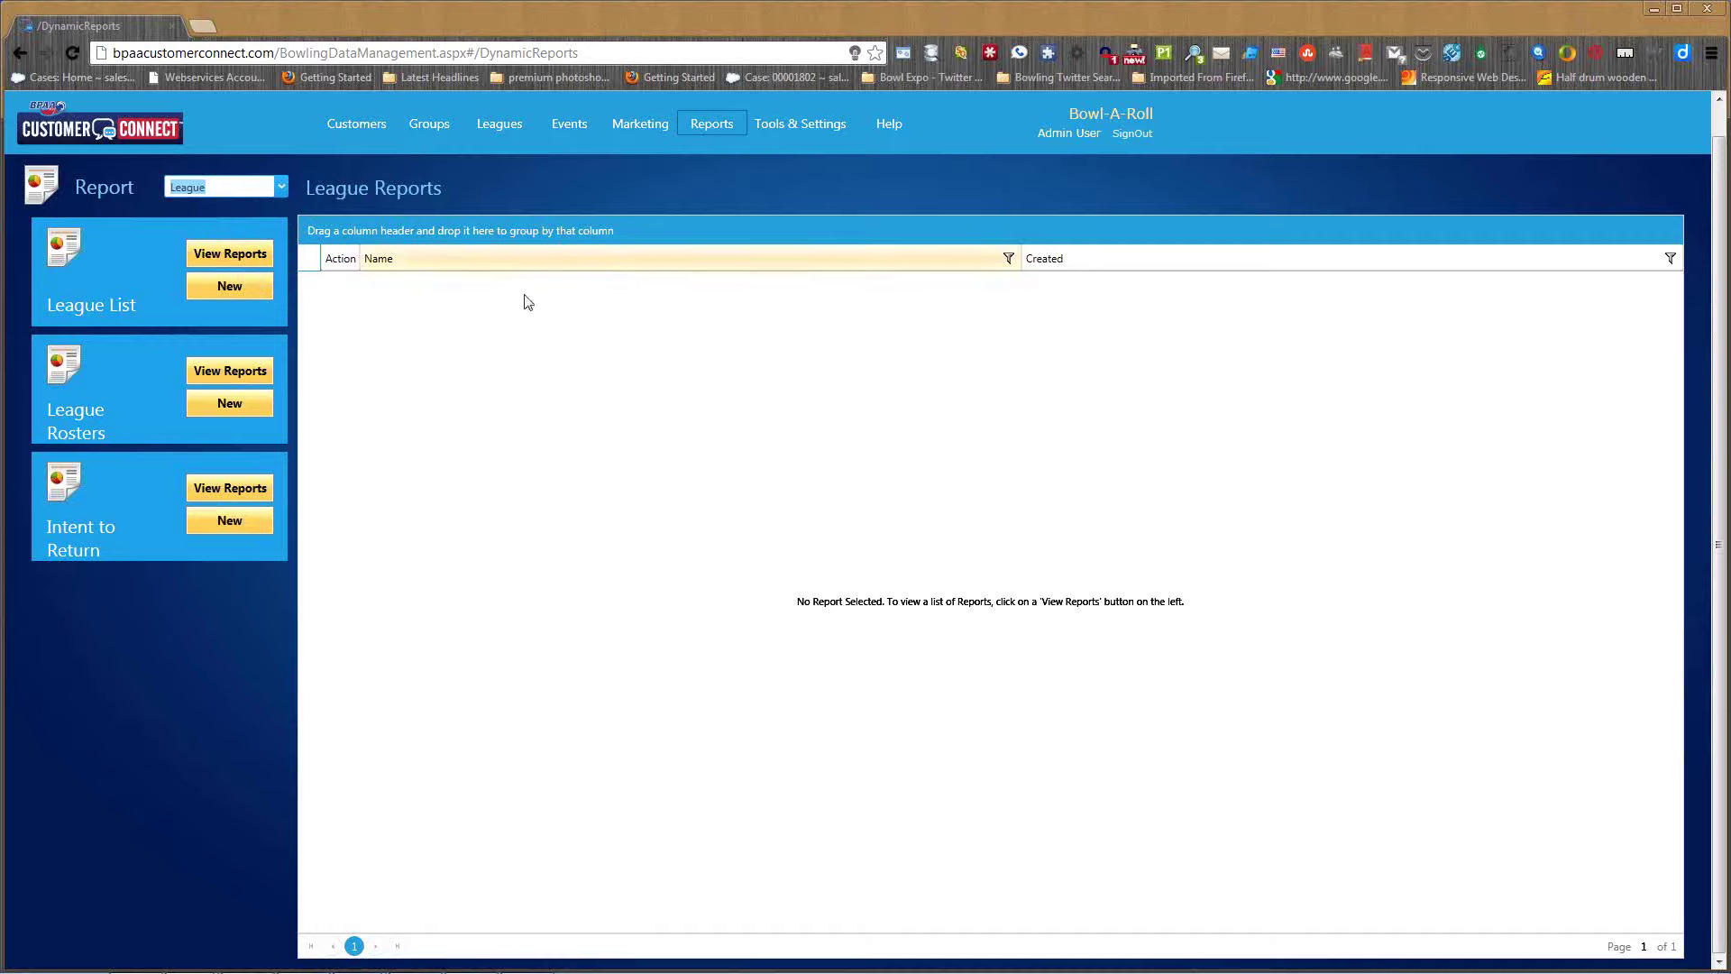
left_click(505, 124)
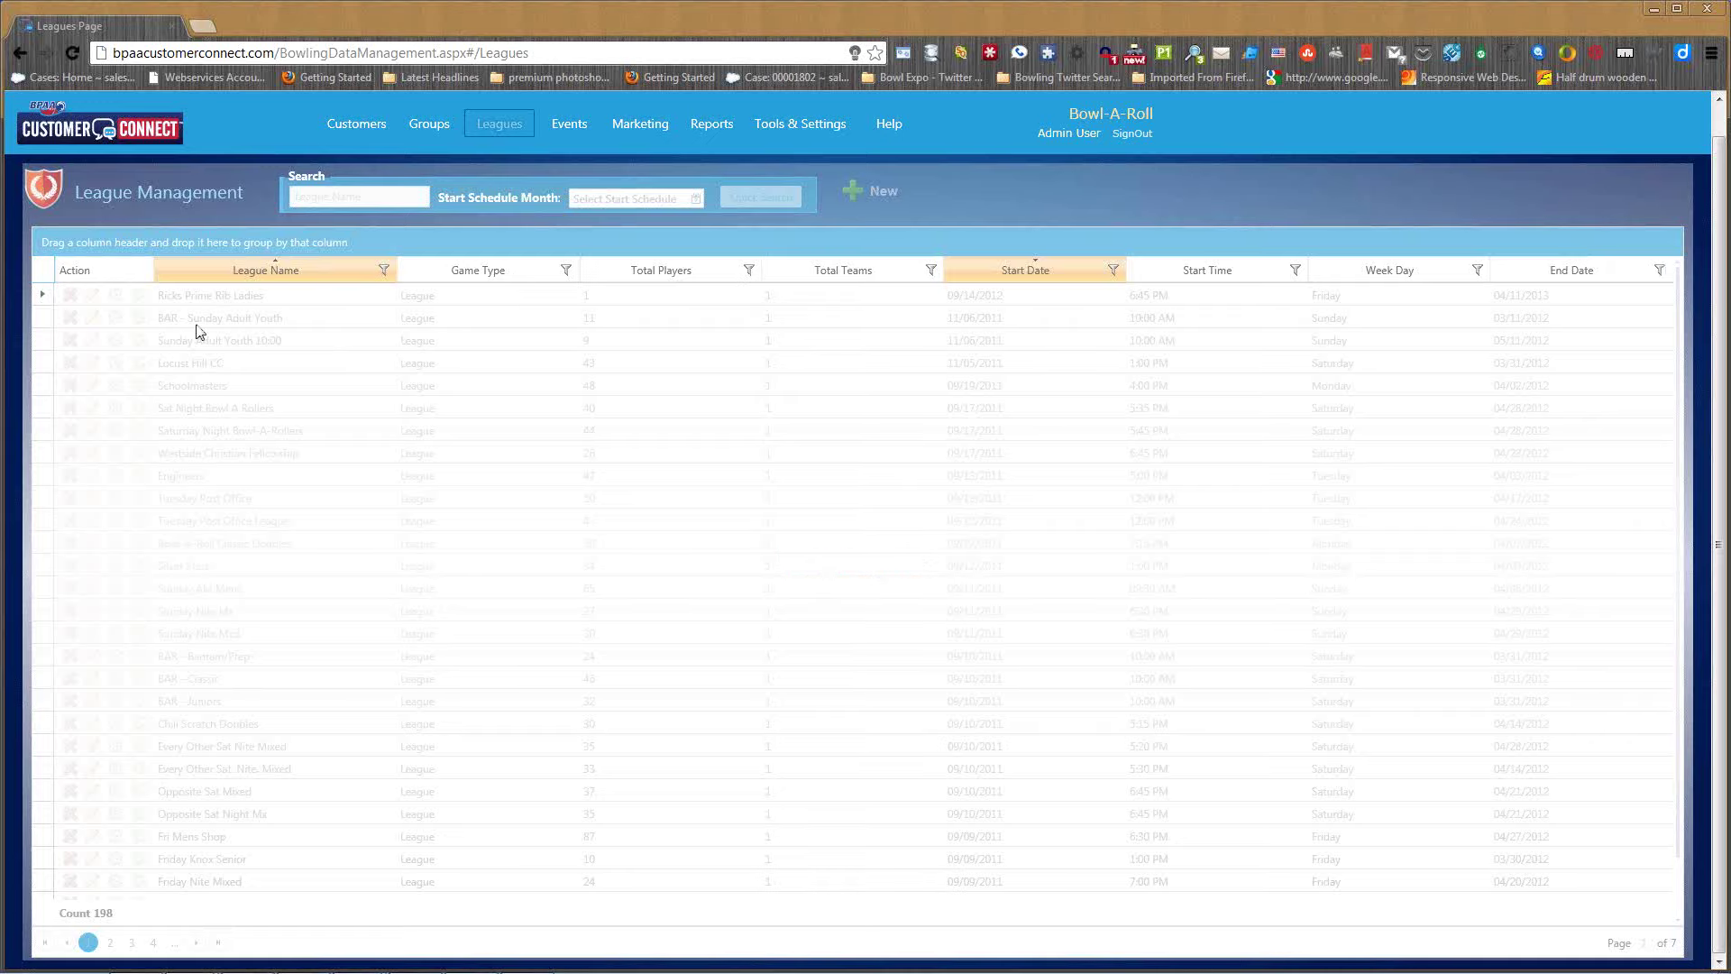
- Open the Sunday AM Mens league's Participants tab, after briefly opening Ricks Prime Rib Ladies
left_click(92, 296)
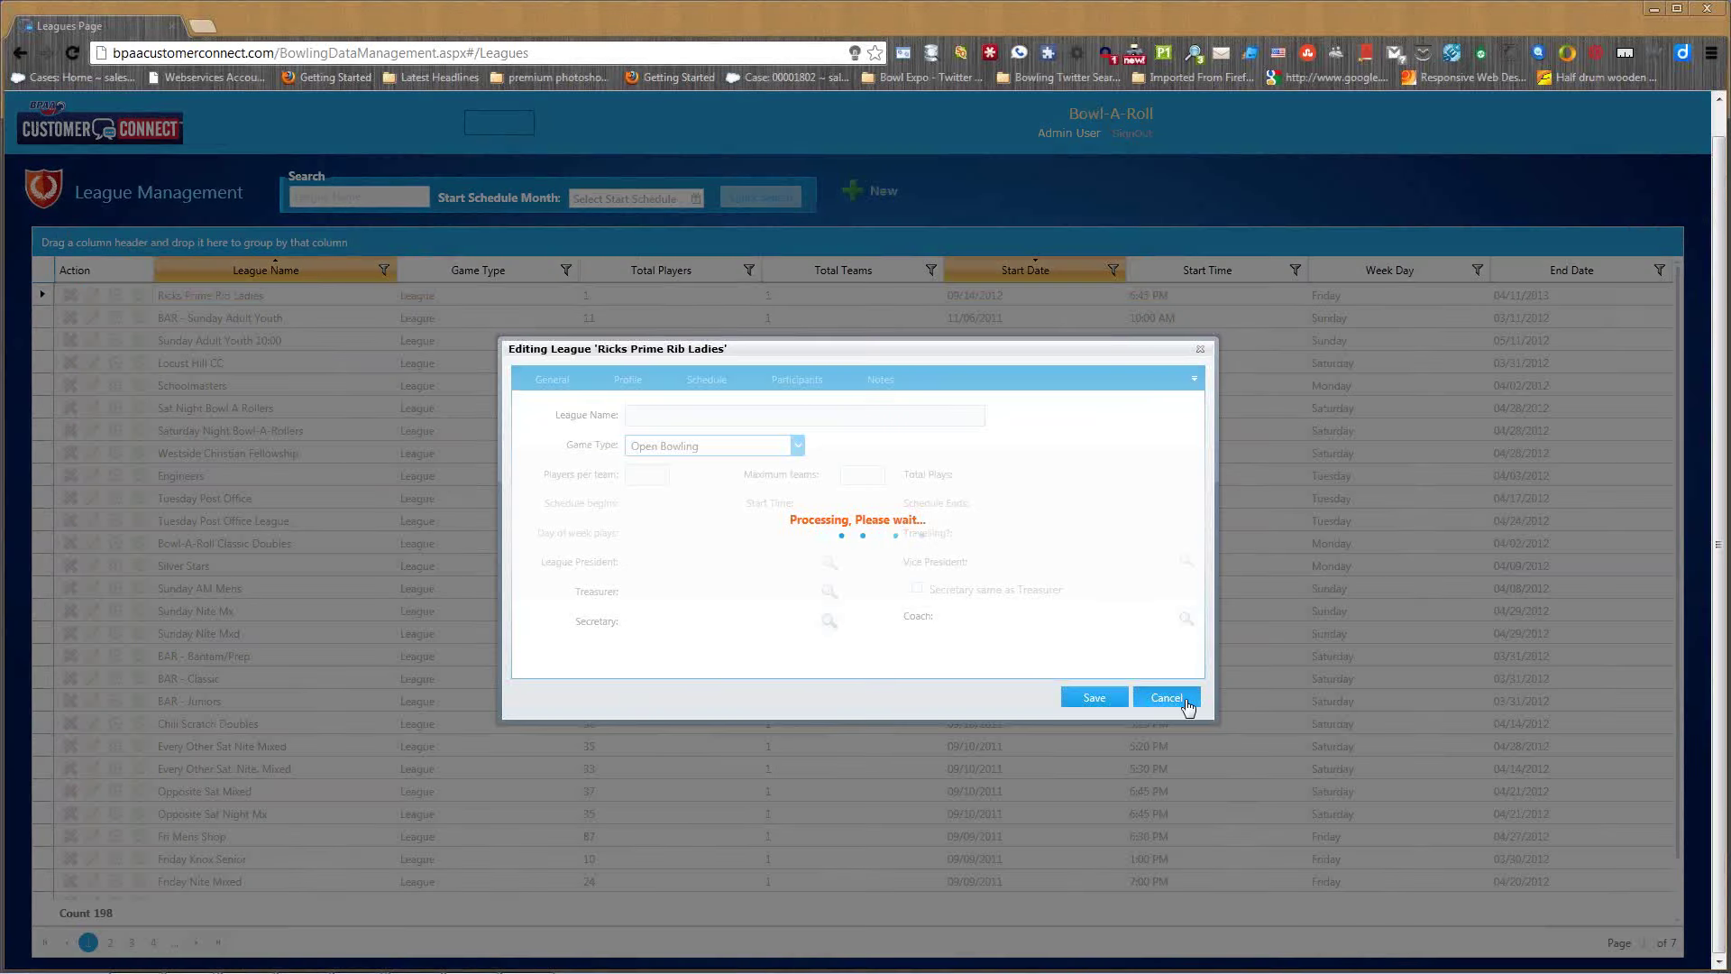
left_click(1167, 697)
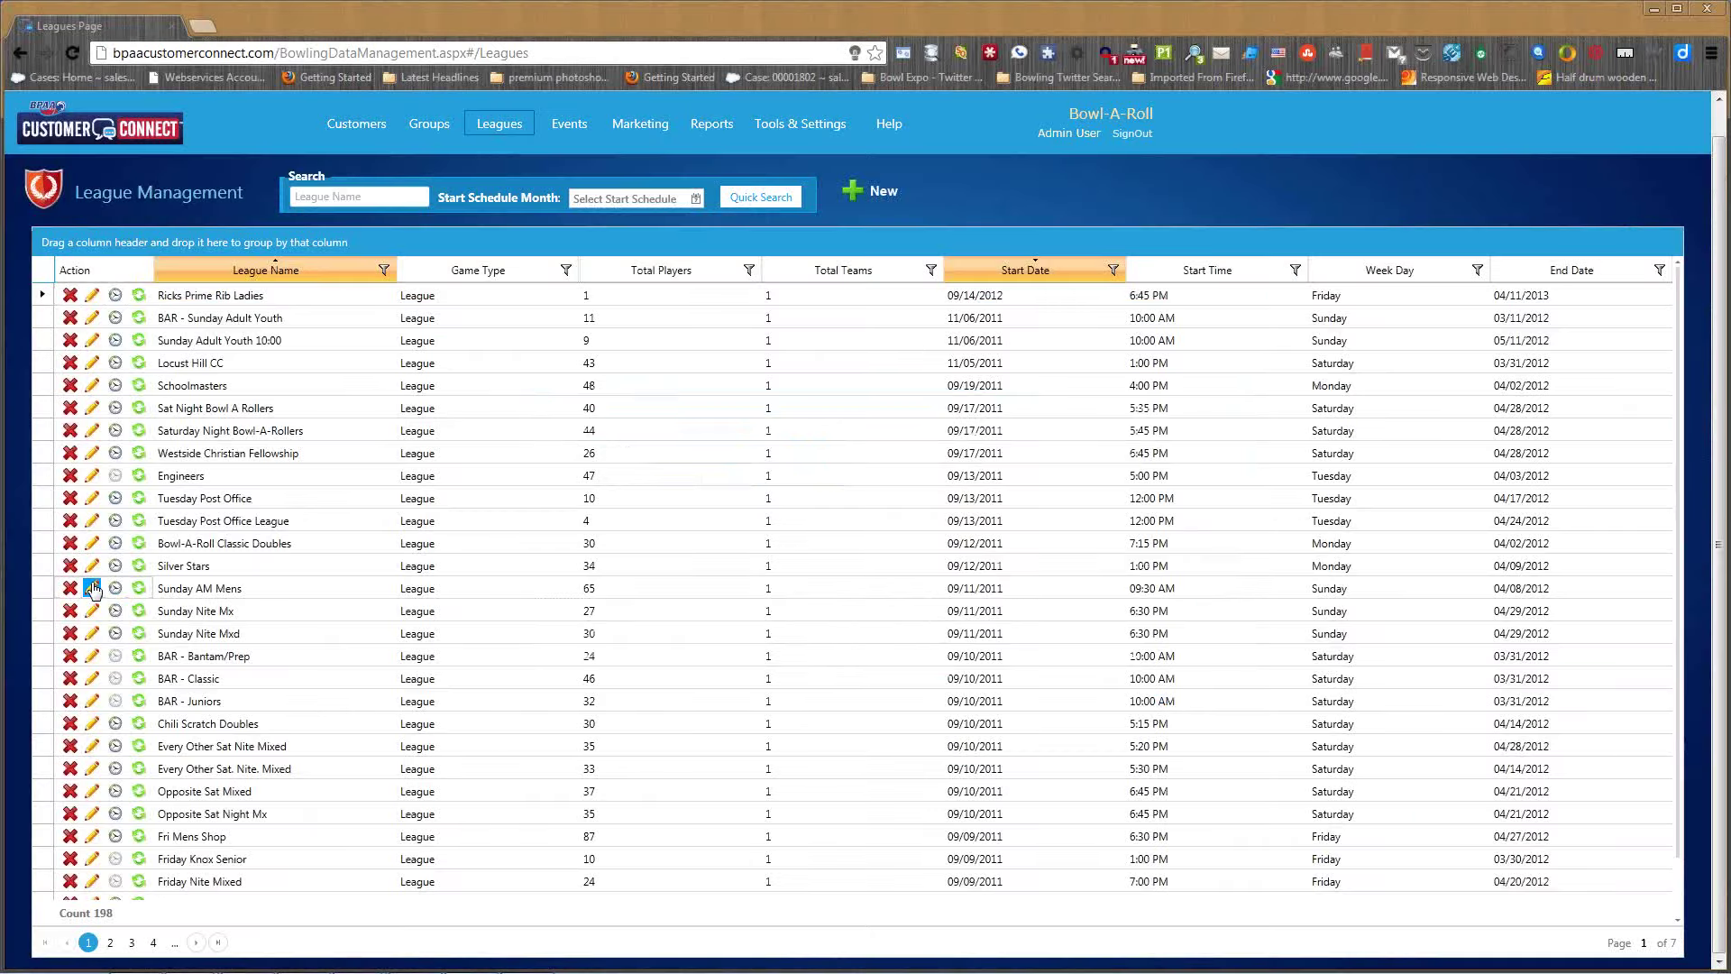
left_click(92, 588)
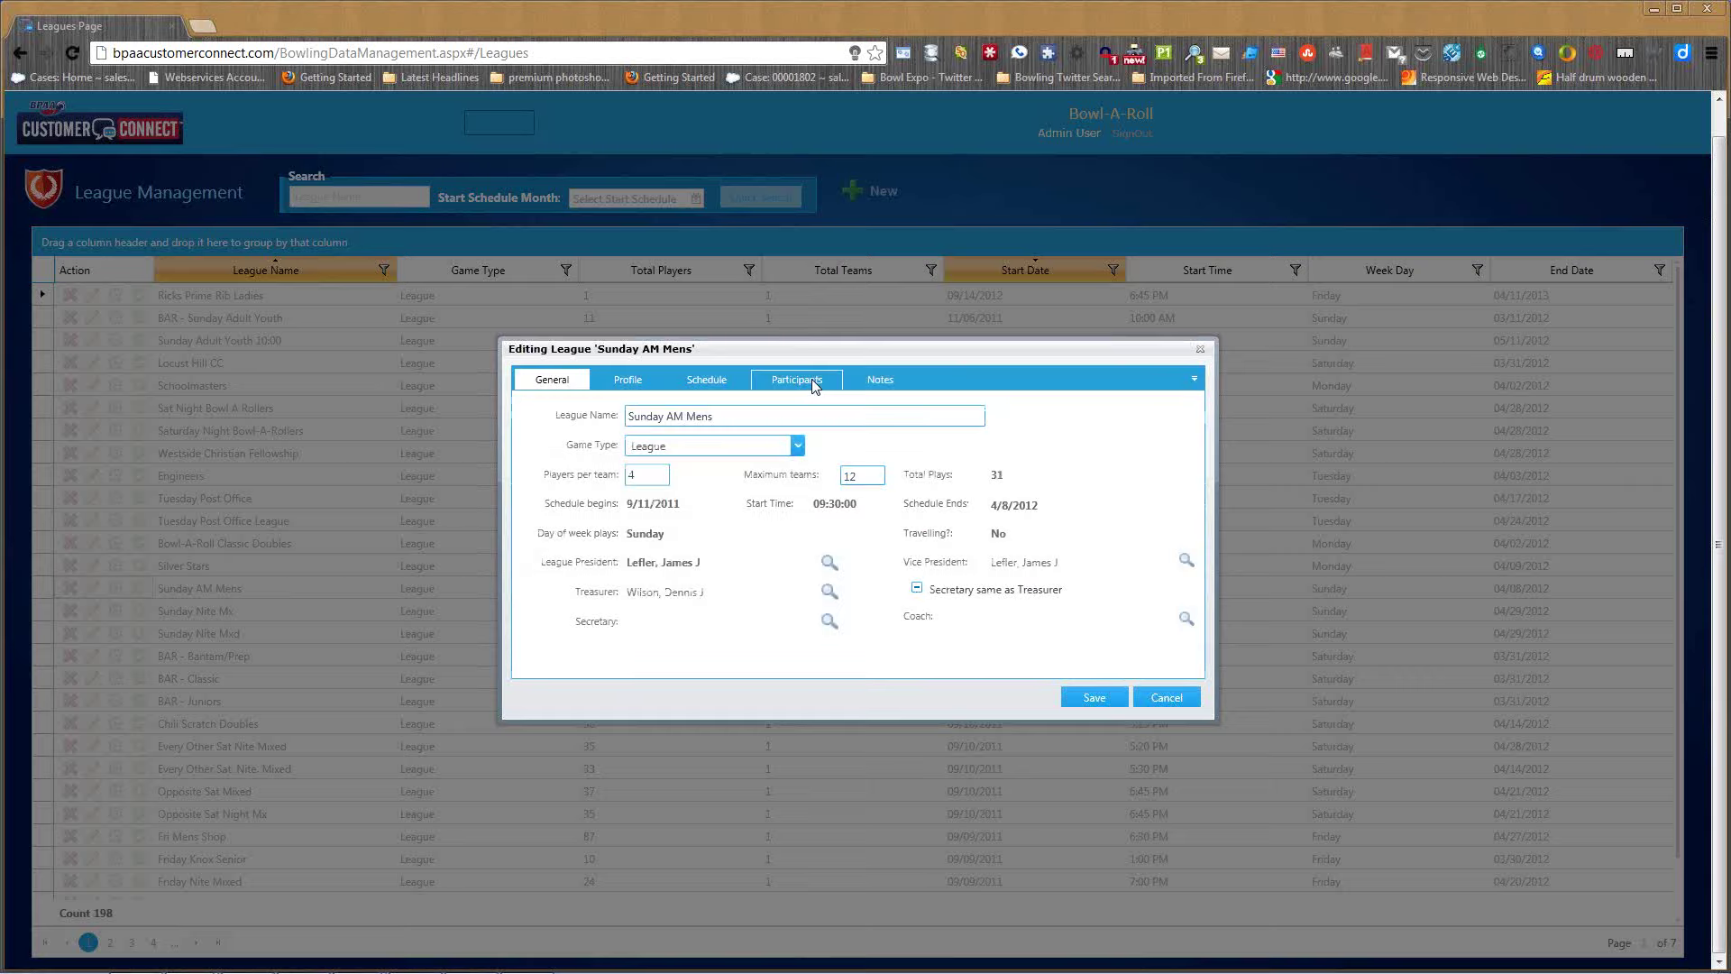
left_click(812, 379)
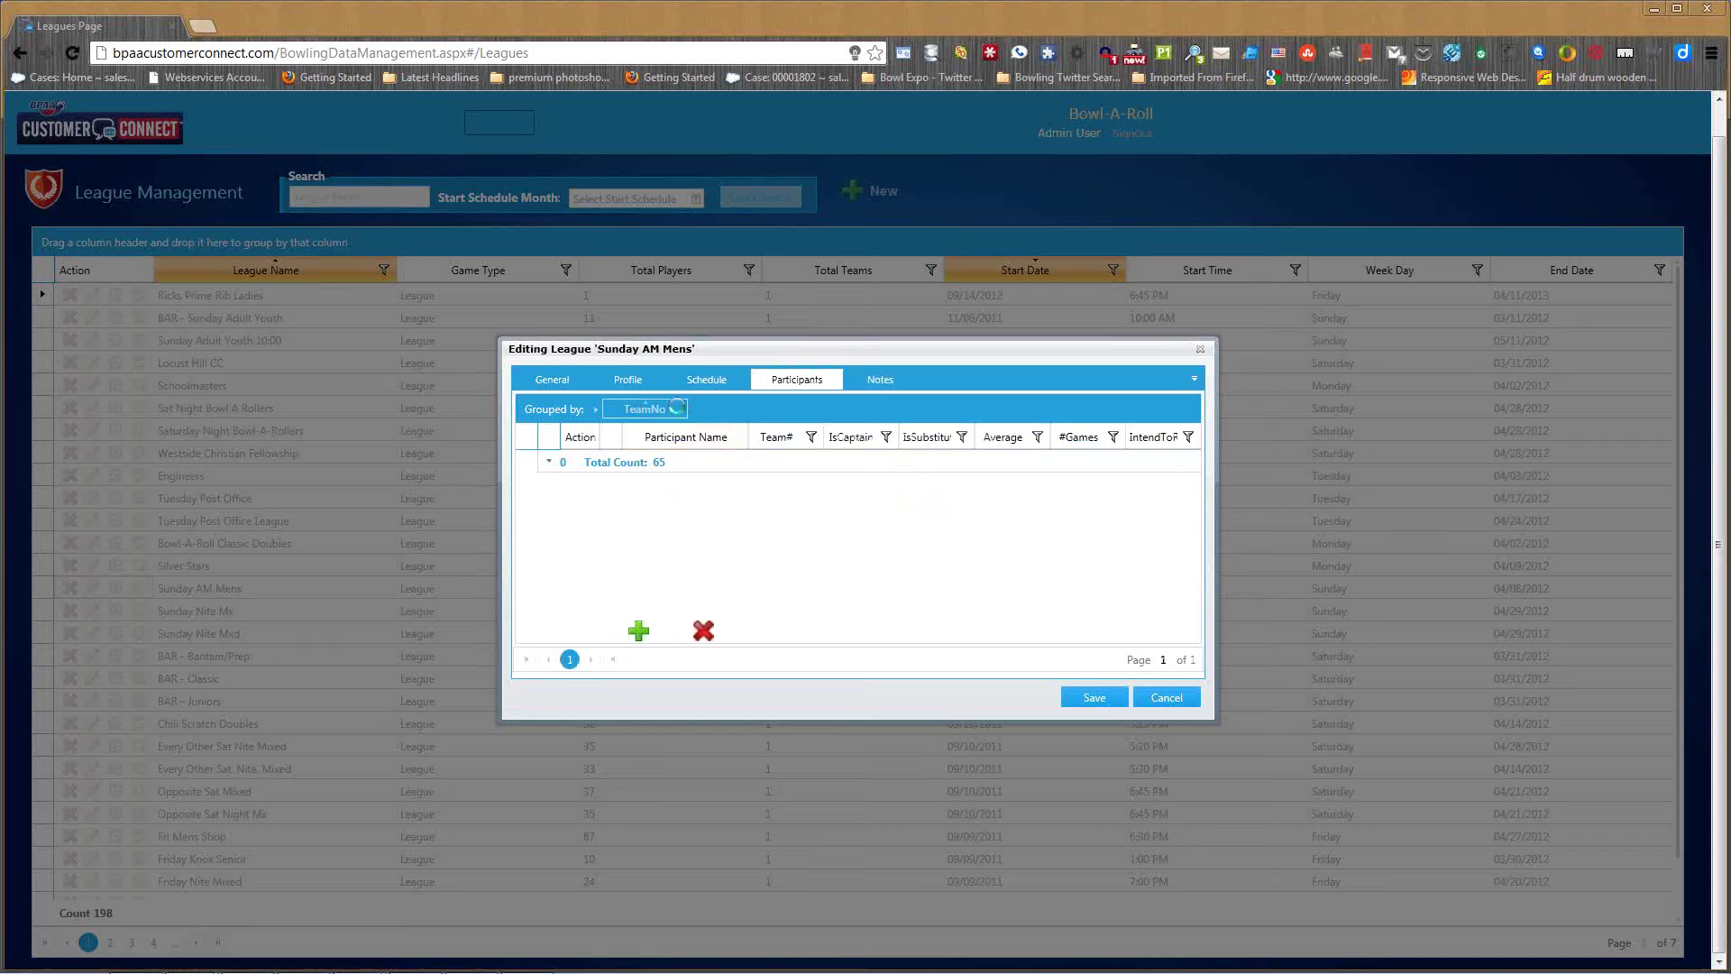
- Remove the TeamNo grouping and view then close the first participant's person record
left_click_drag(681, 410, 686, 451)
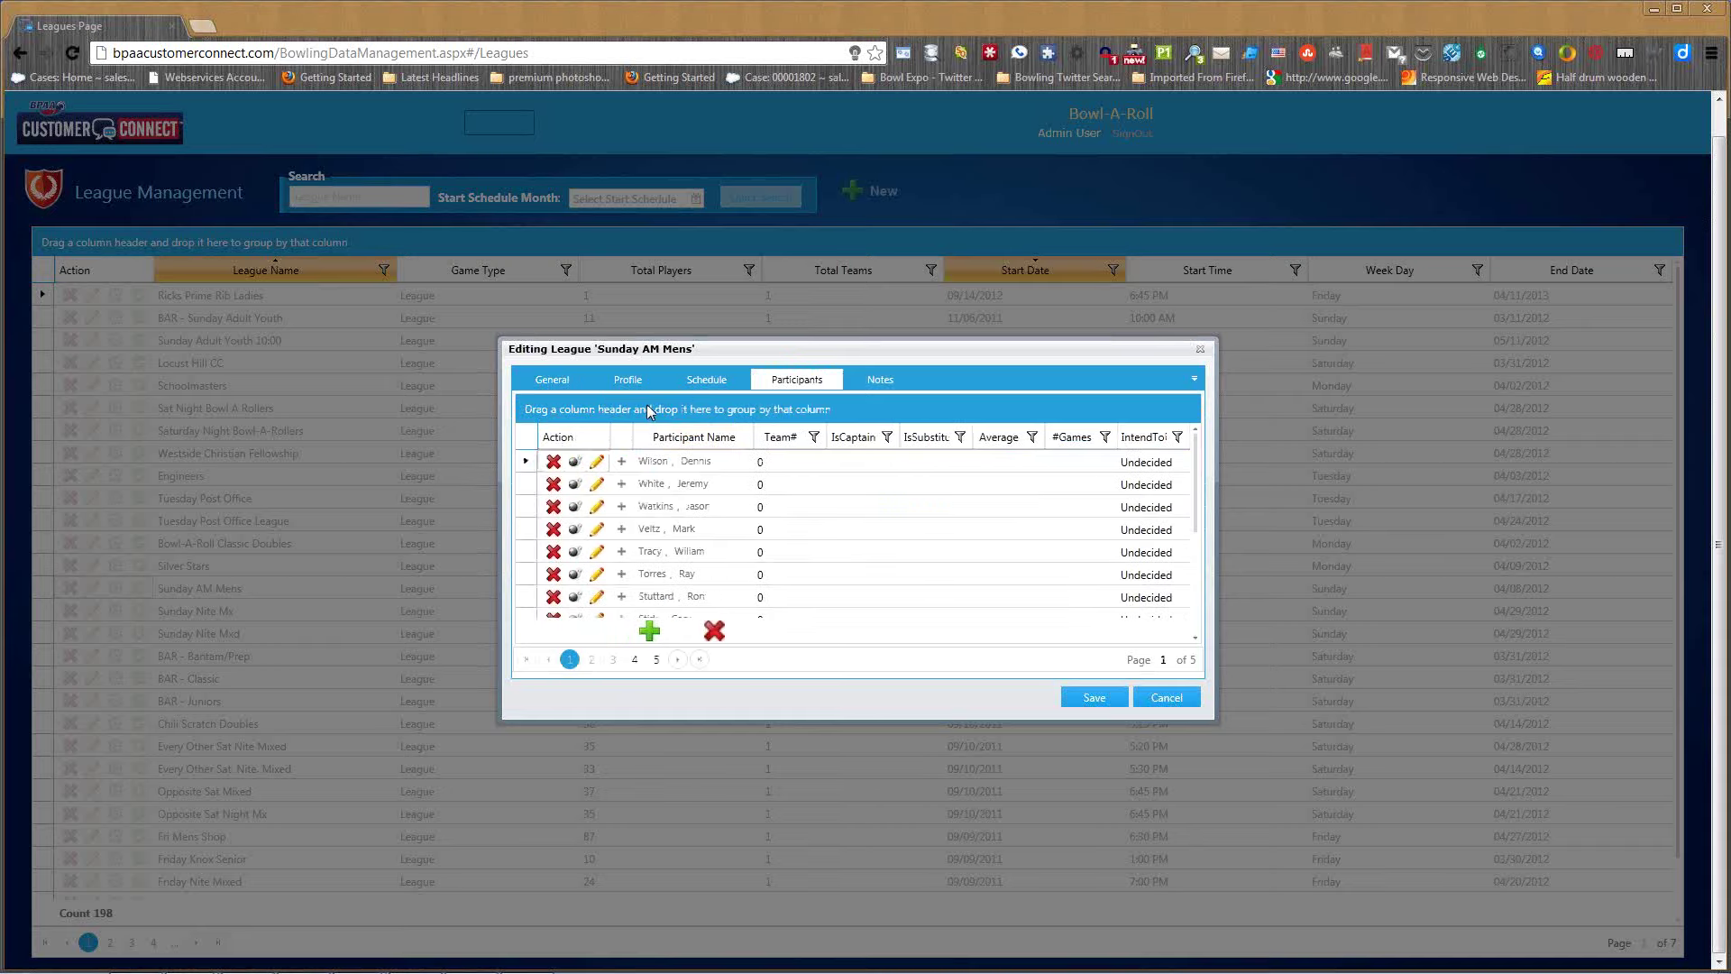
left_click(596, 462)
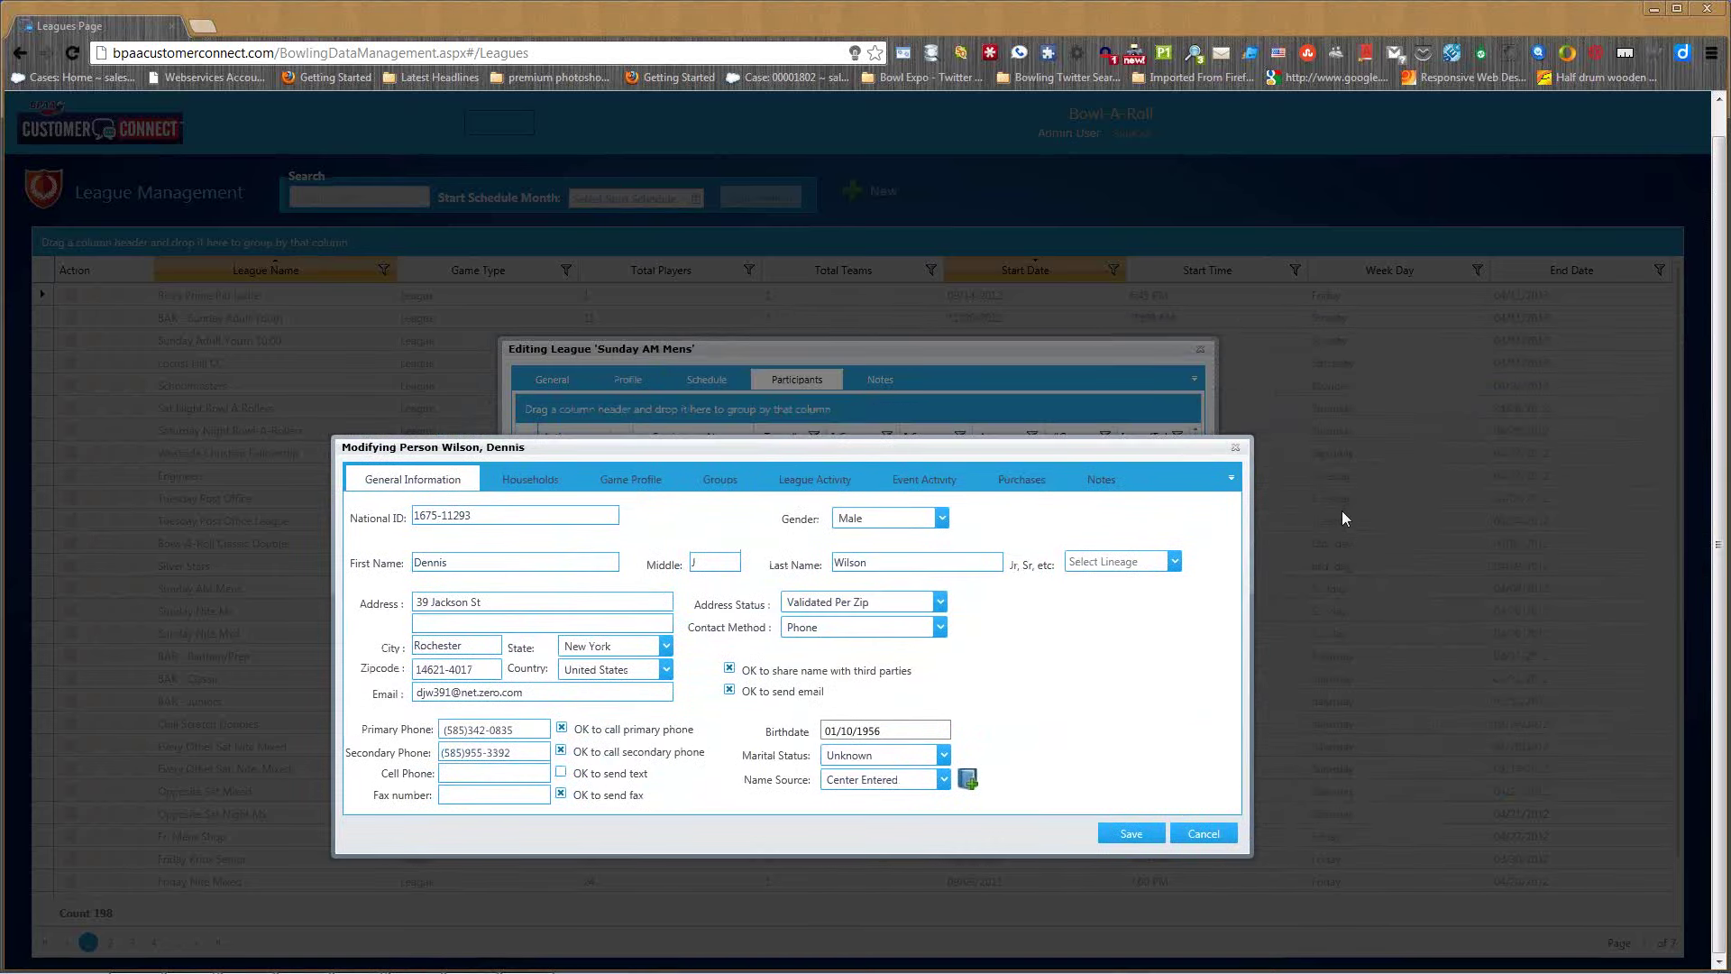
left_click(1235, 447)
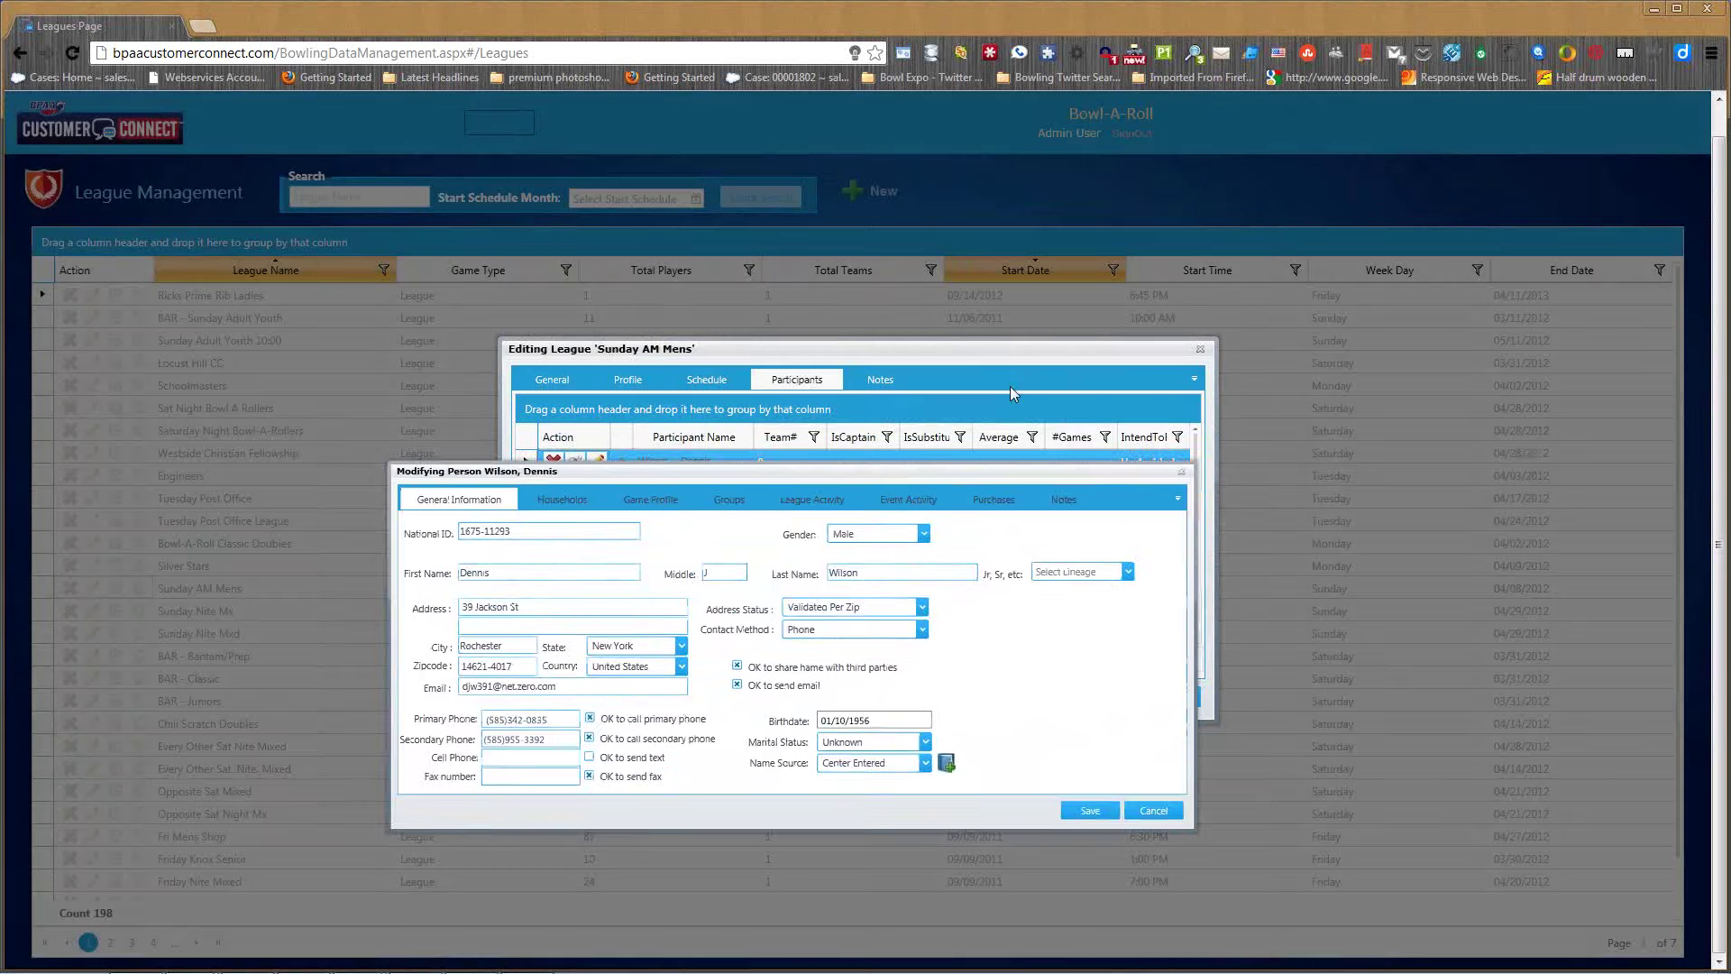
- Set the first participant's Intends to return to Yes, save, and cancel the league editor
left_click(576, 463)
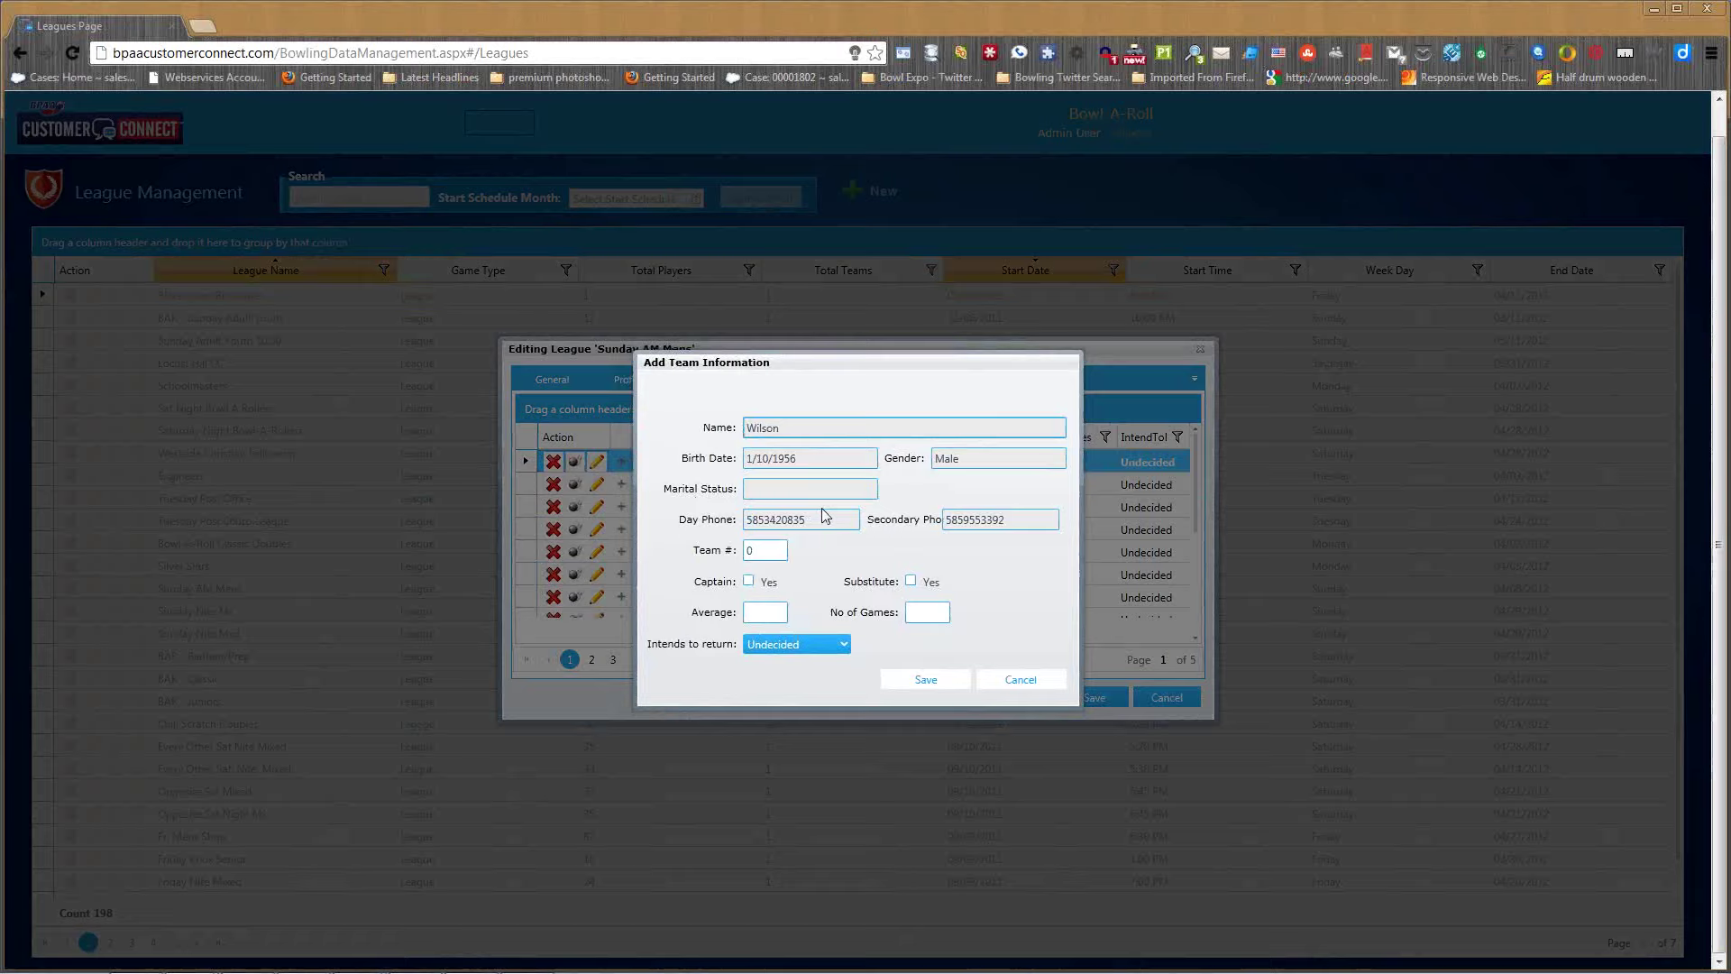
left_click(765, 613)
left_click(844, 647)
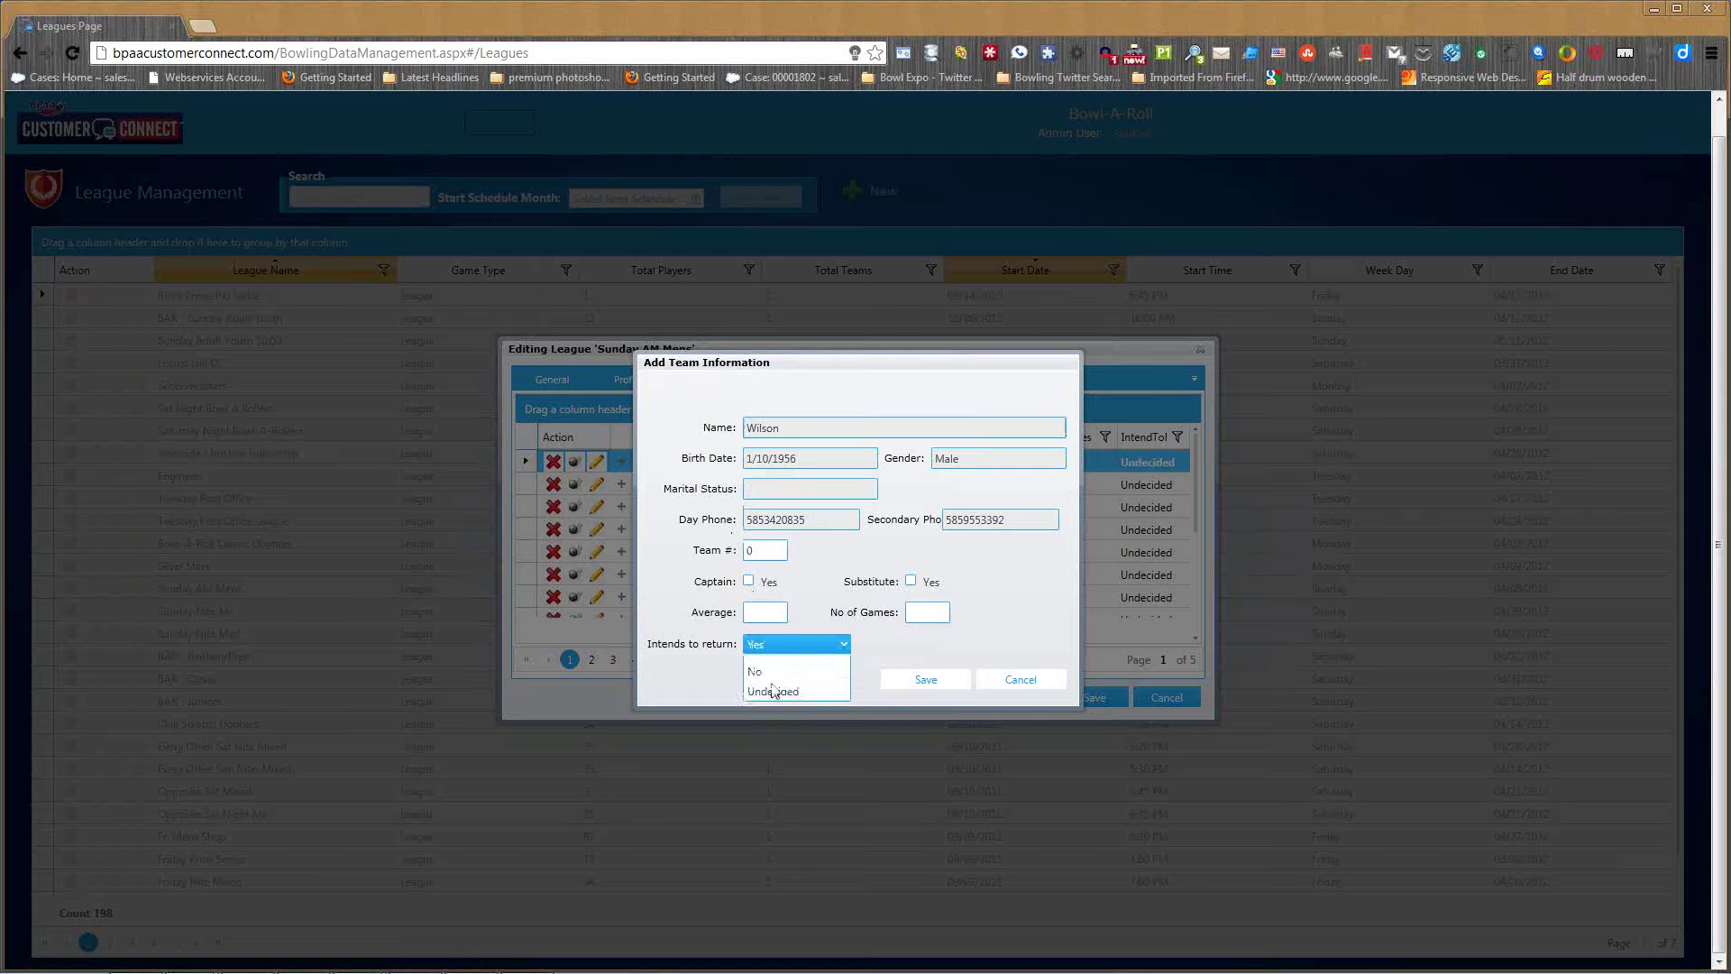
key("Escape")
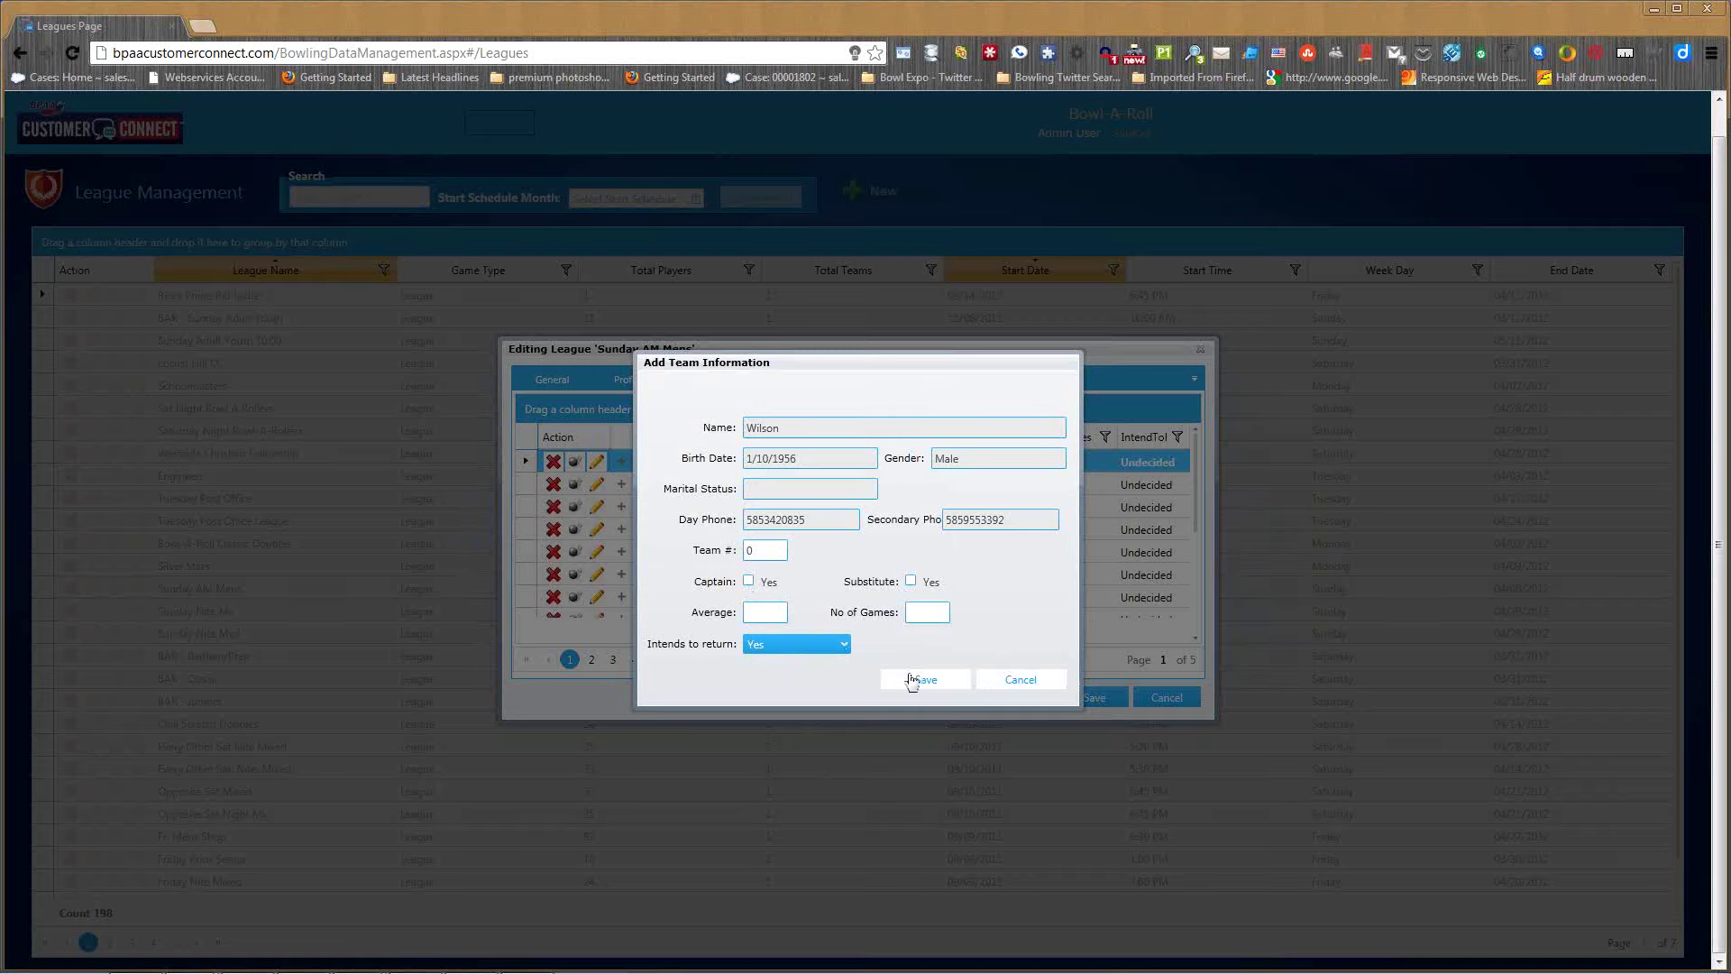
left_click(999, 682)
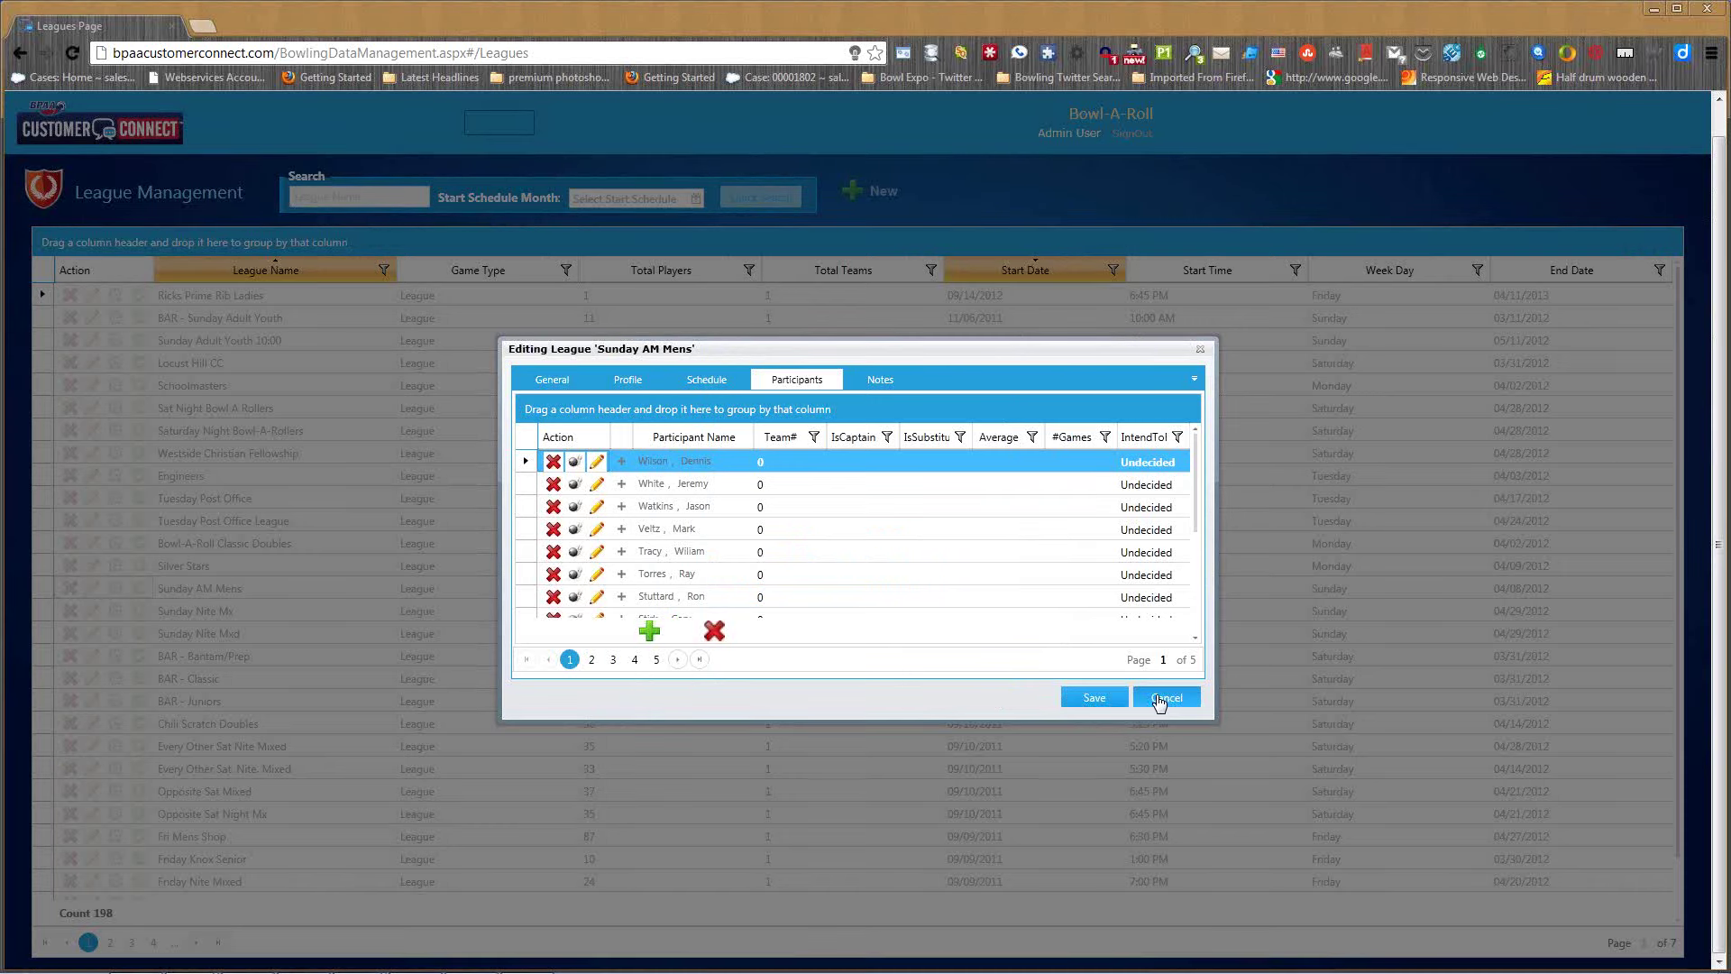
left_click(1161, 700)
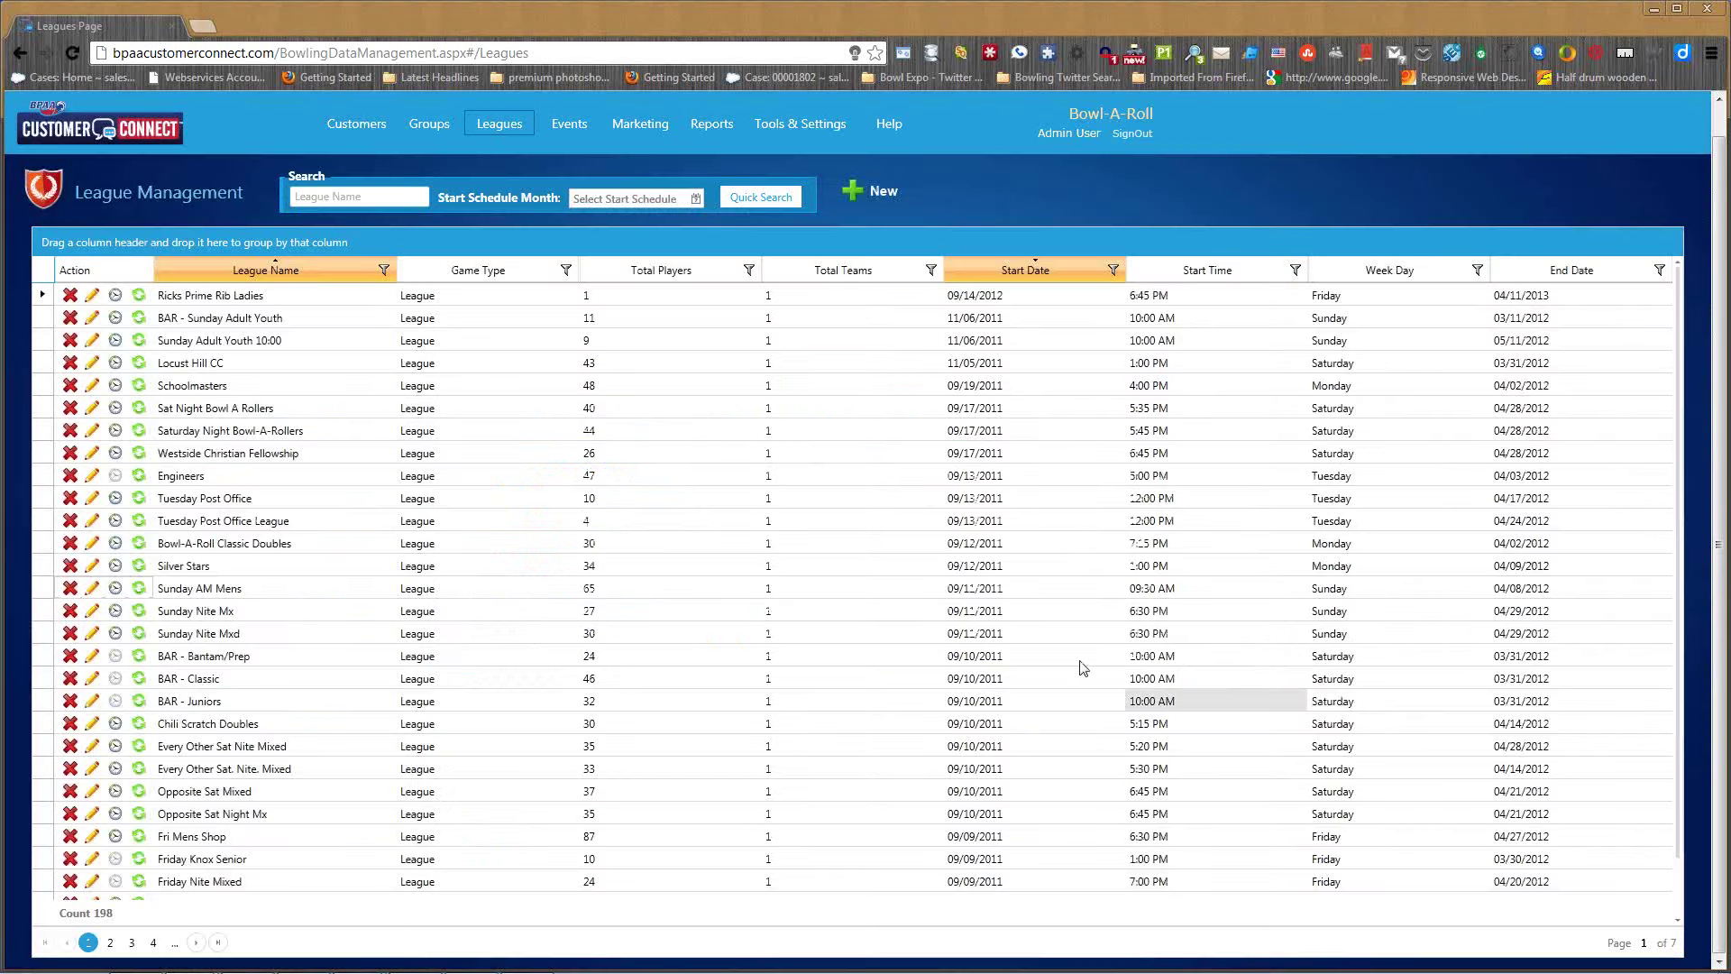
- Start a new Intent to Return report from the League report category
left_click(711, 123)
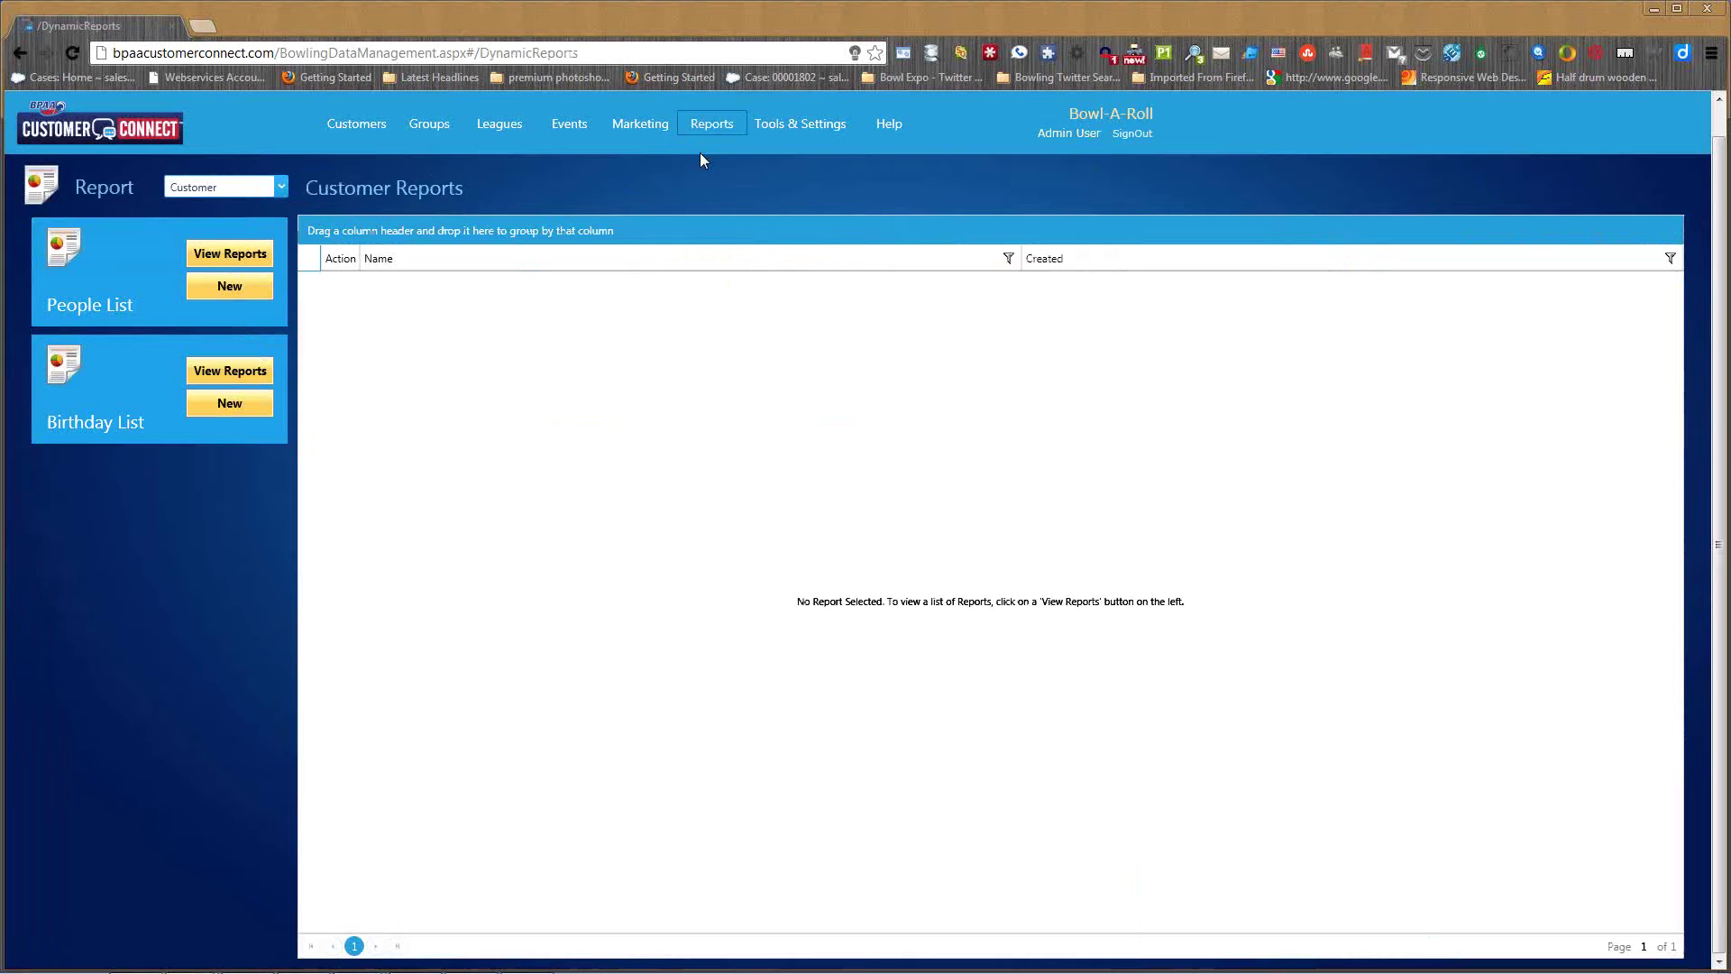
left_click(226, 186)
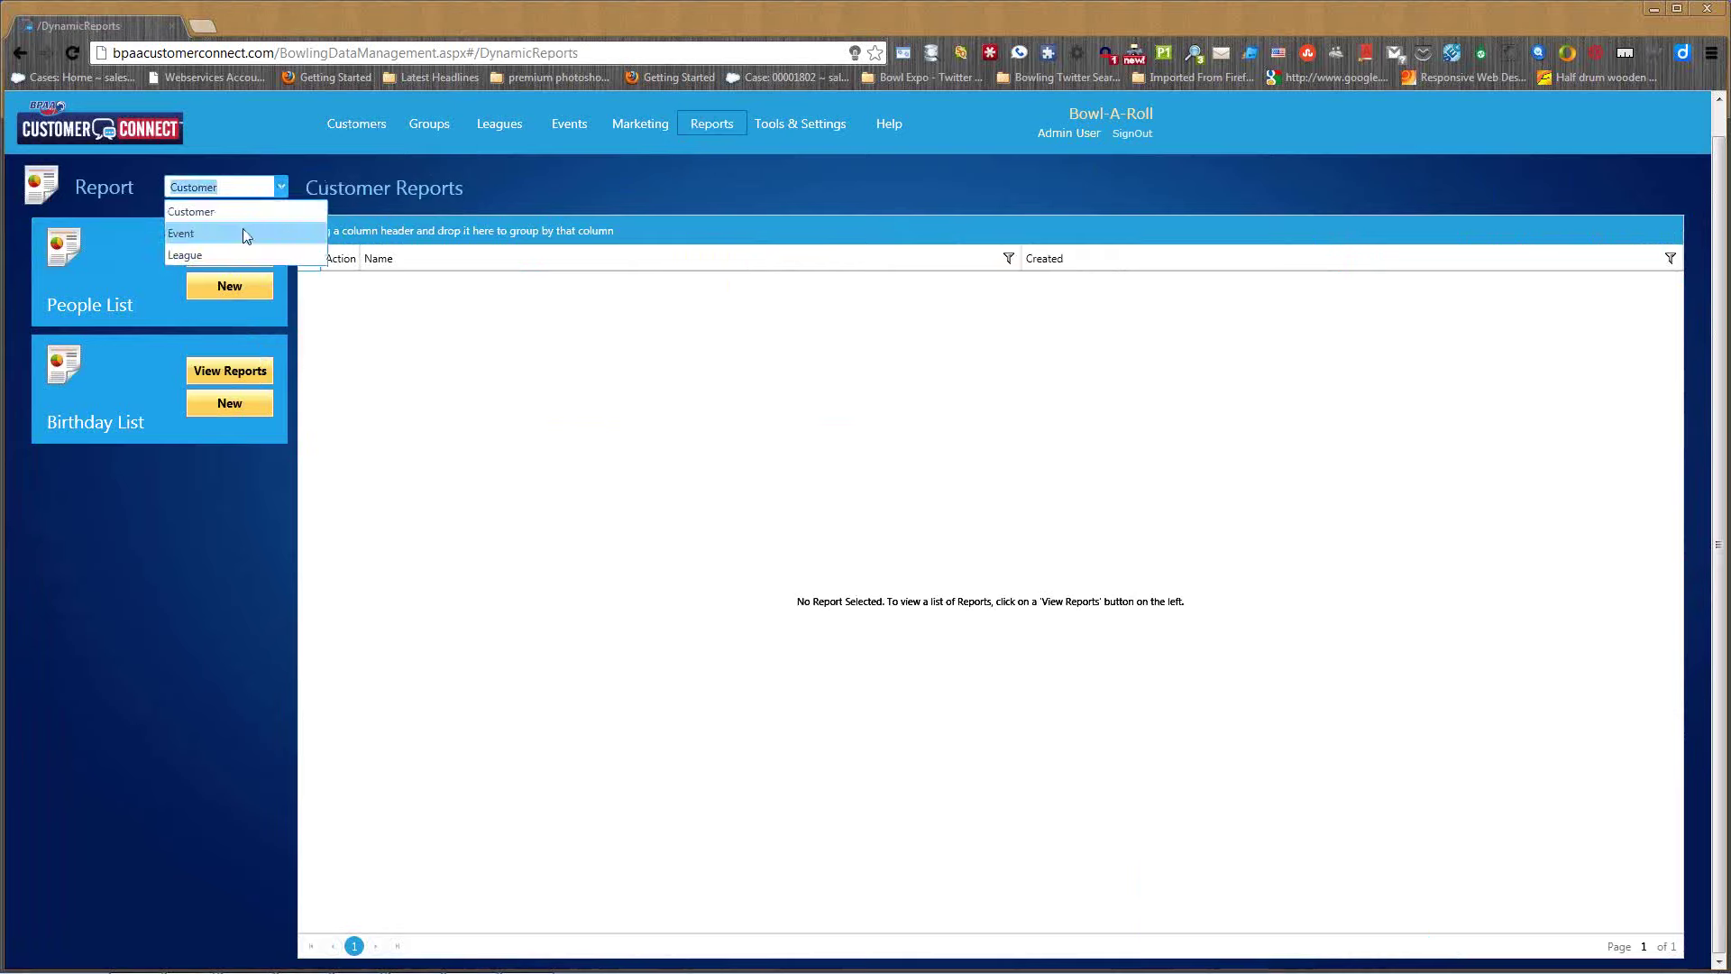
left_click(193, 255)
left_click(253, 520)
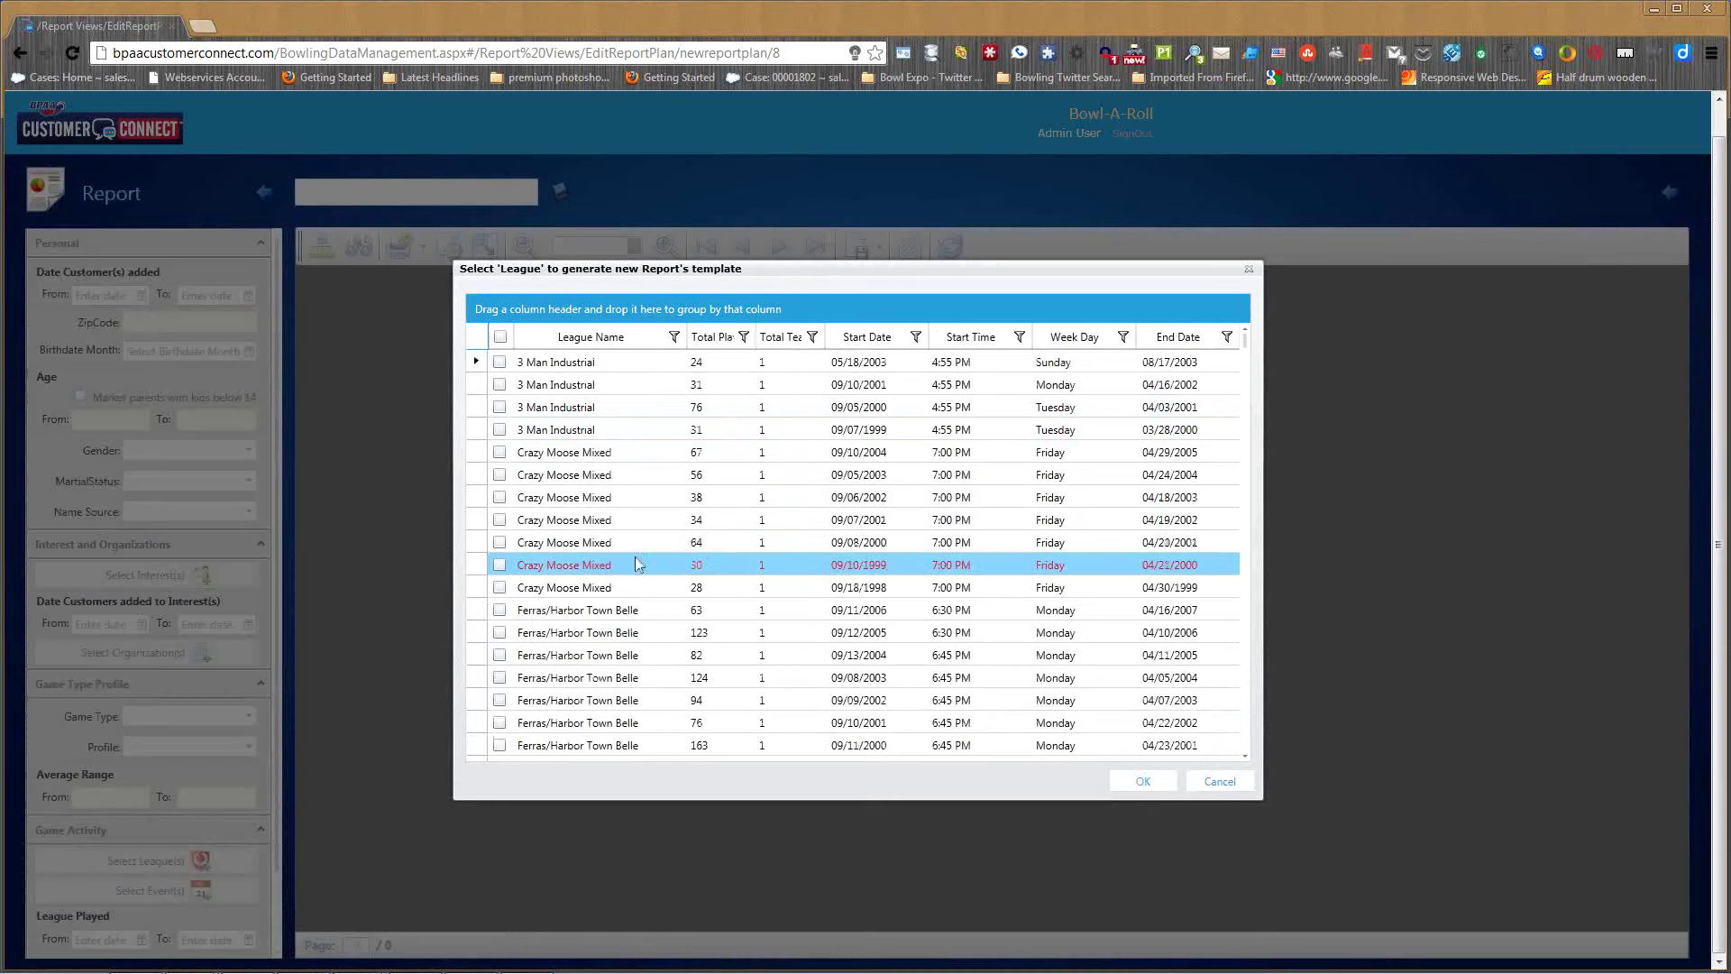
- Sort by start date and run Intent To Return for BAR - Sunday Adult Youth, Sunday Adult Youth 10:00, Locust Hill CC
left_click(880, 345)
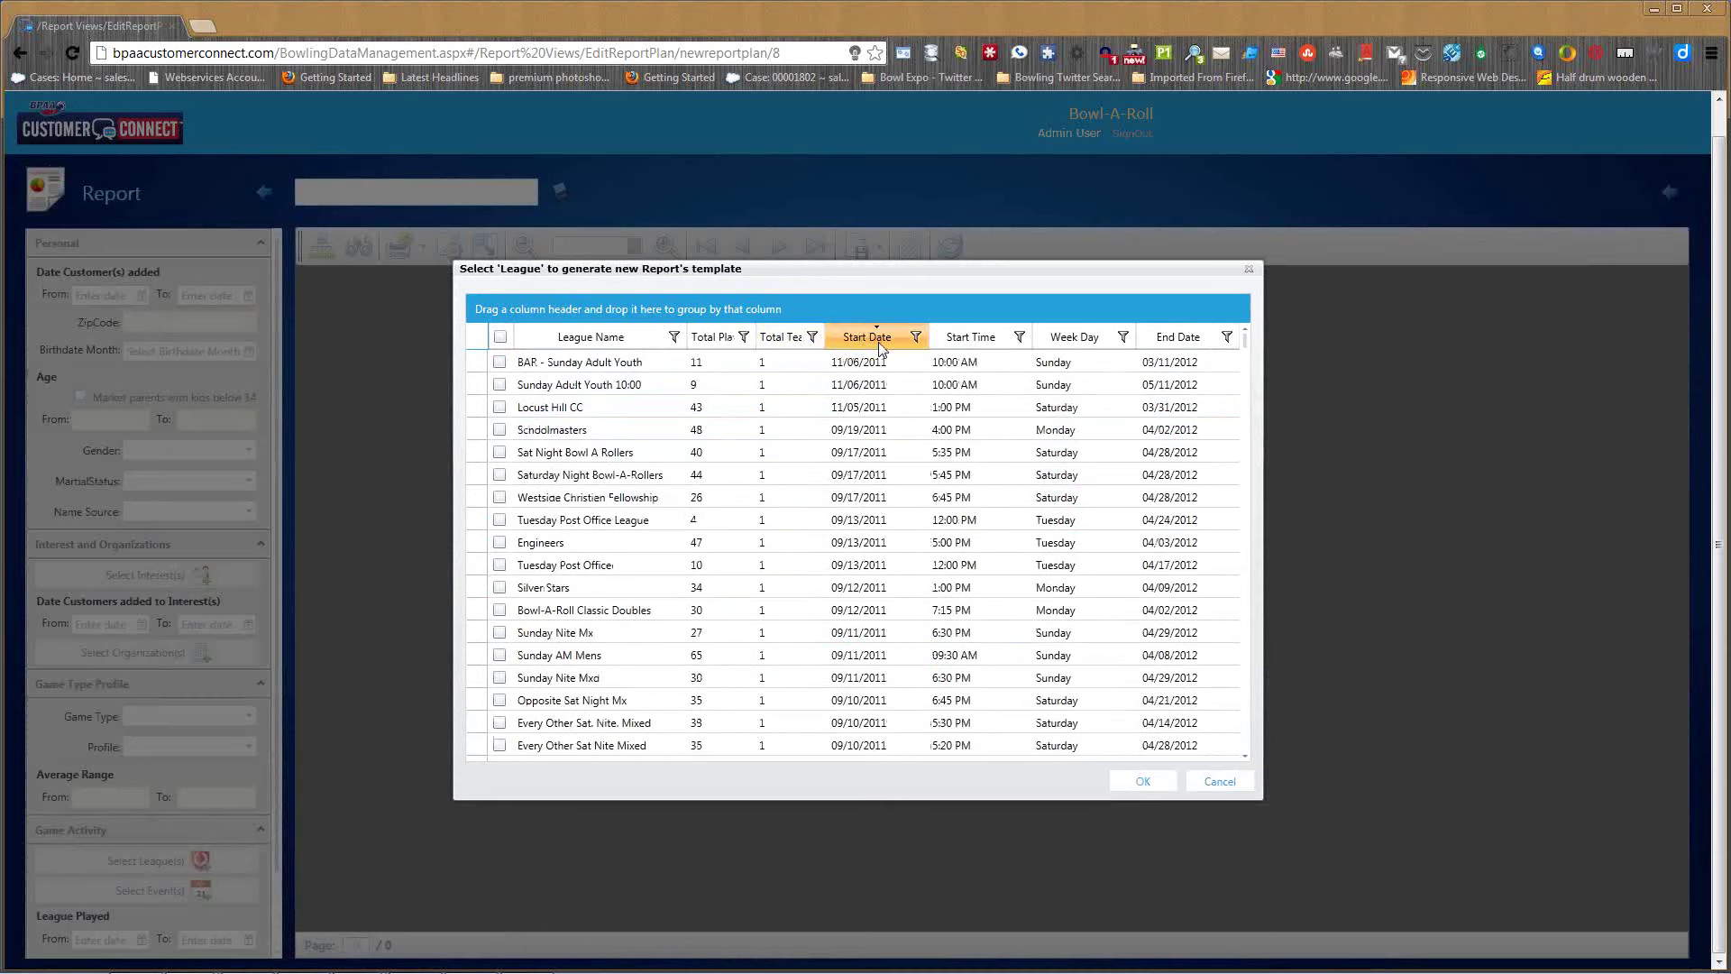
left_click(500, 361)
left_click(499, 384)
left_click(499, 406)
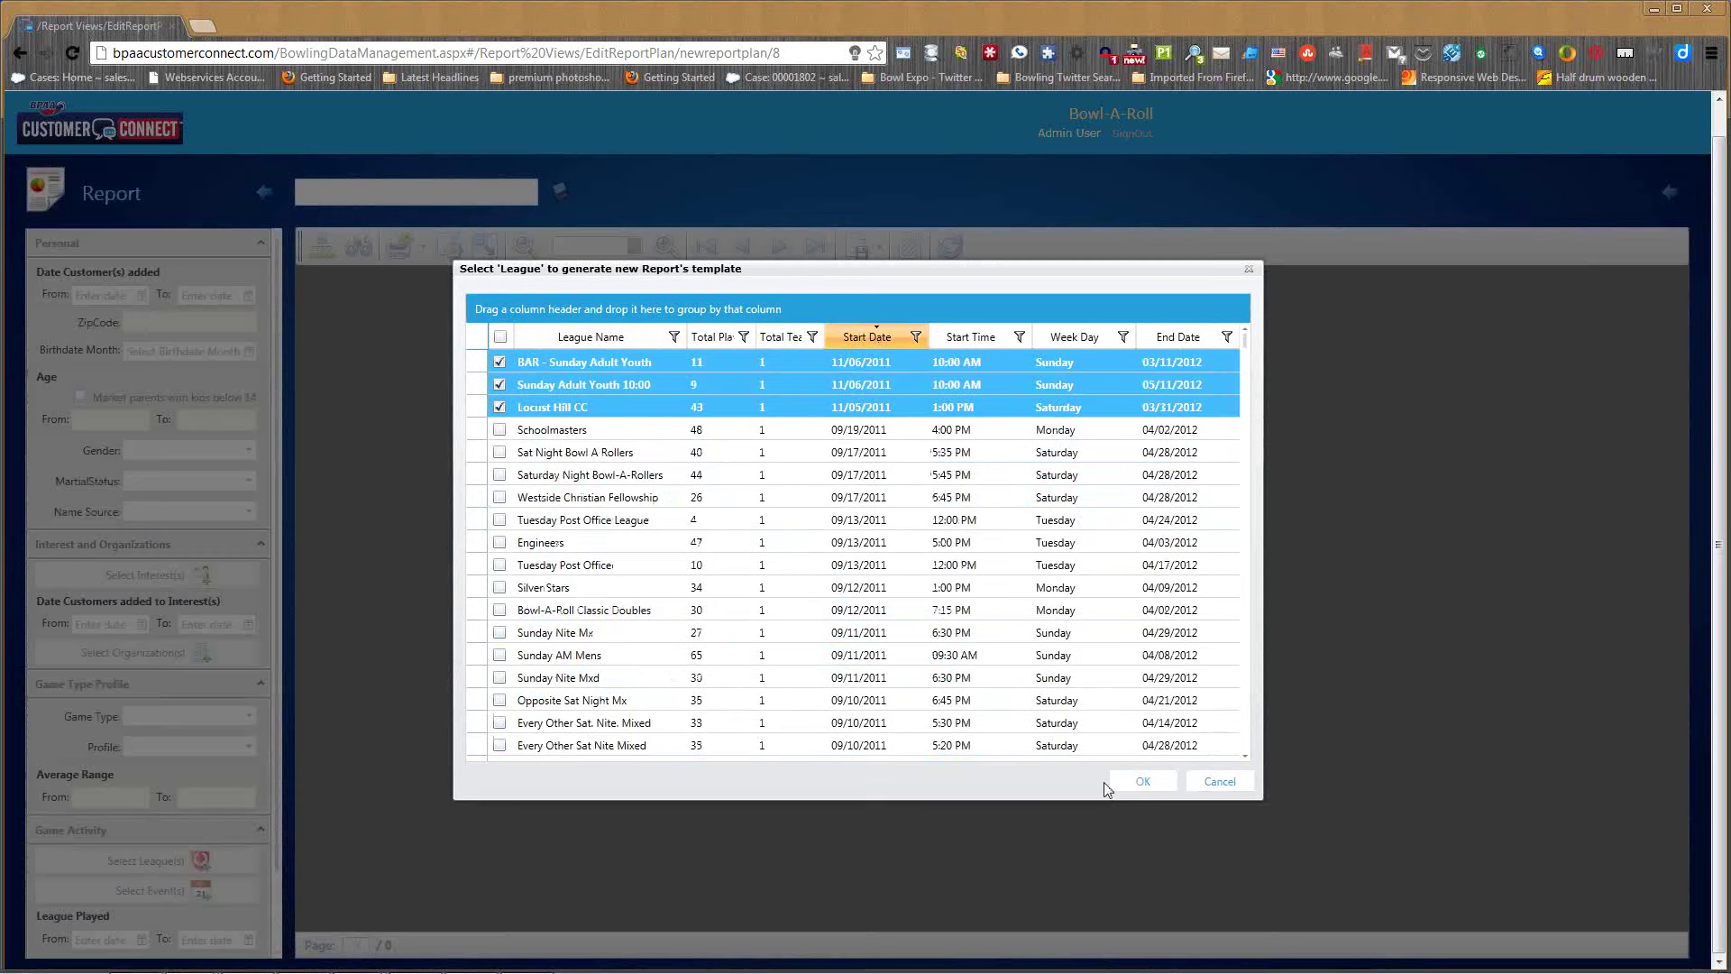
left_click(1143, 785)
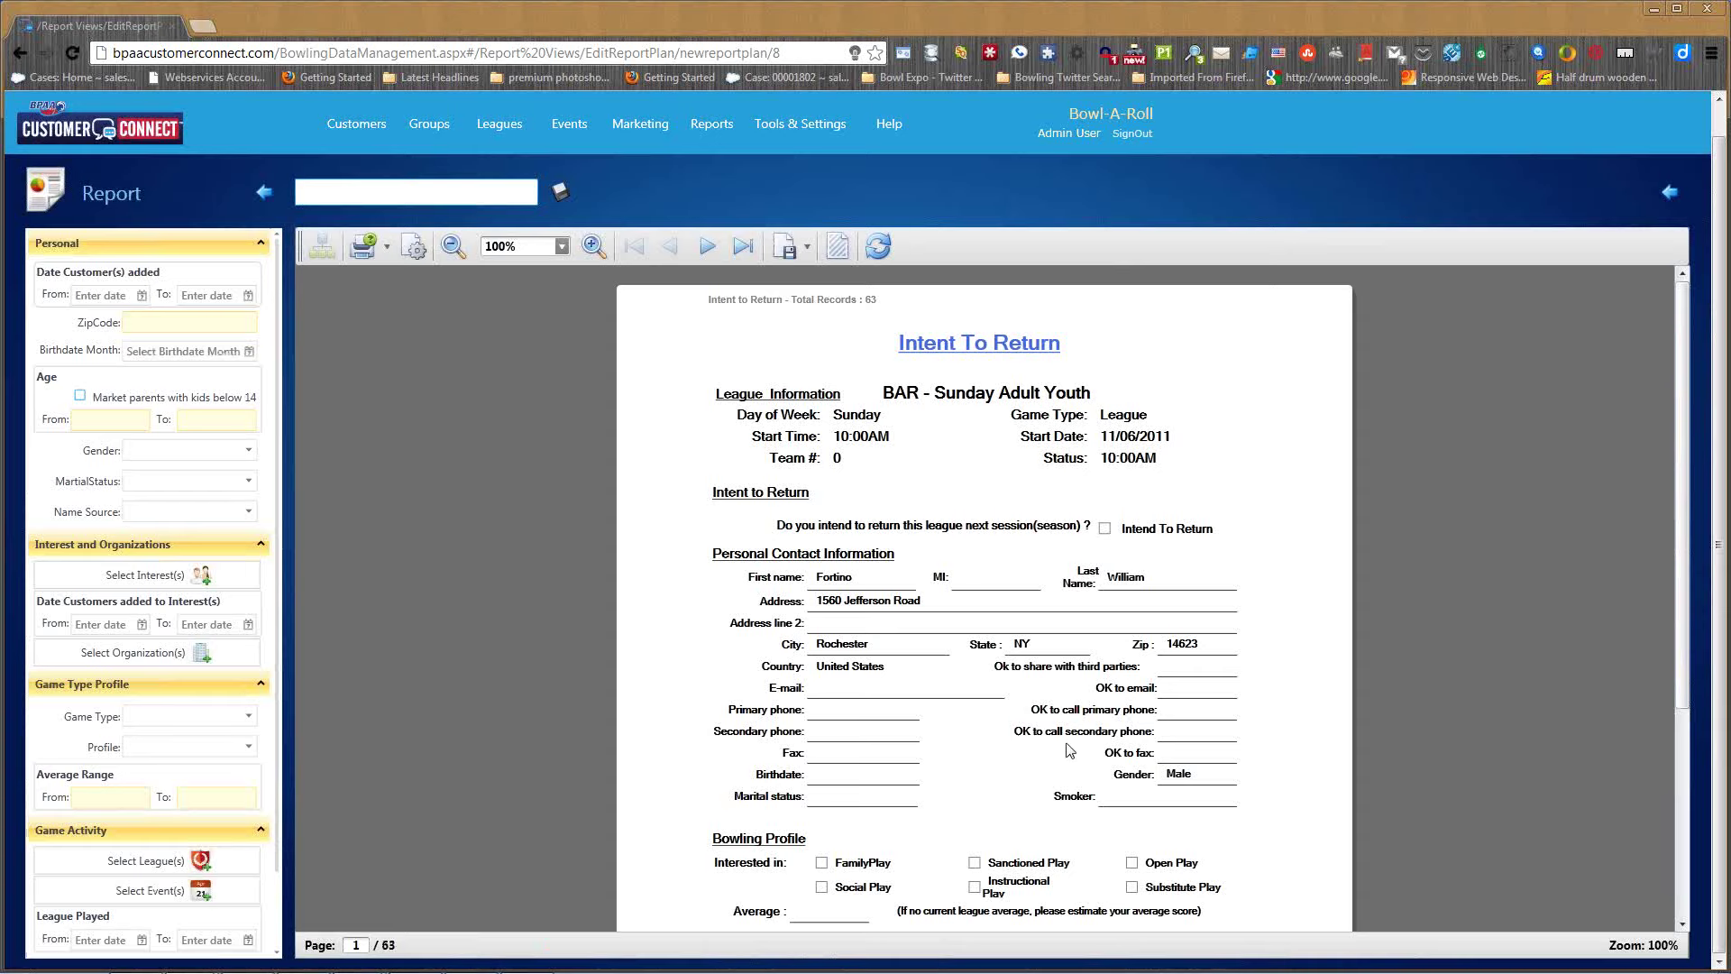
- Scroll through the first report page and advance to page 2 of 63
scroll(1021, 532, "down", 3)
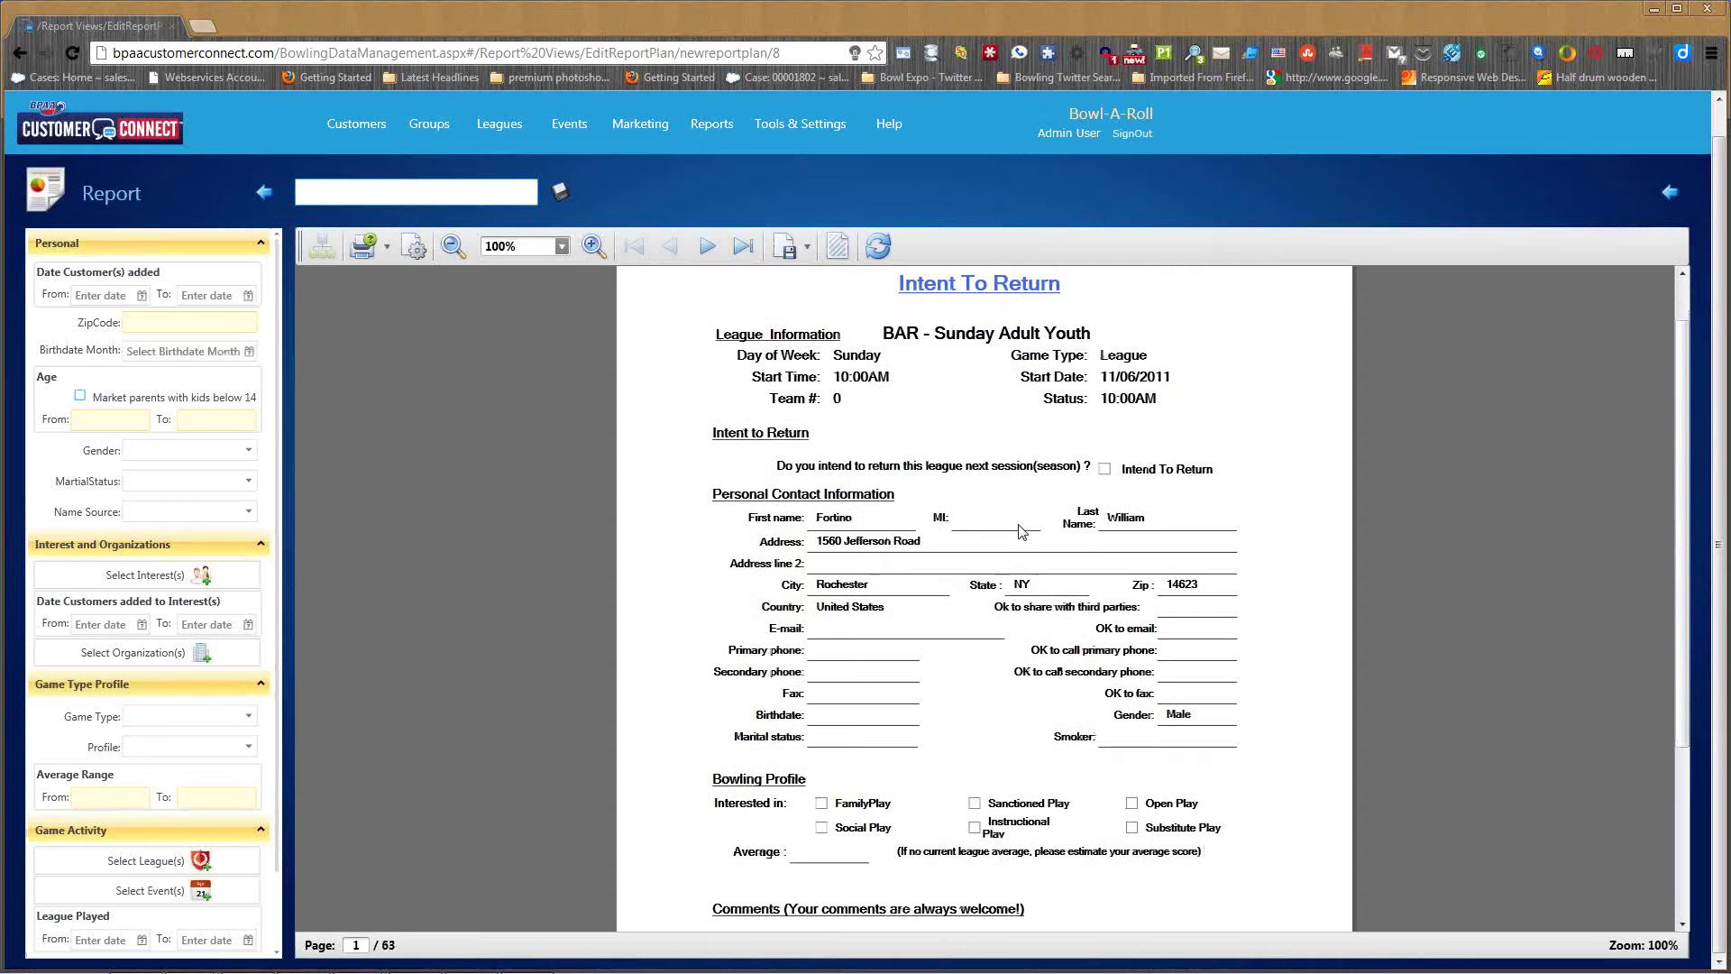
scroll(1024, 534, "up", 2)
scroll(1025, 534, "up", 2)
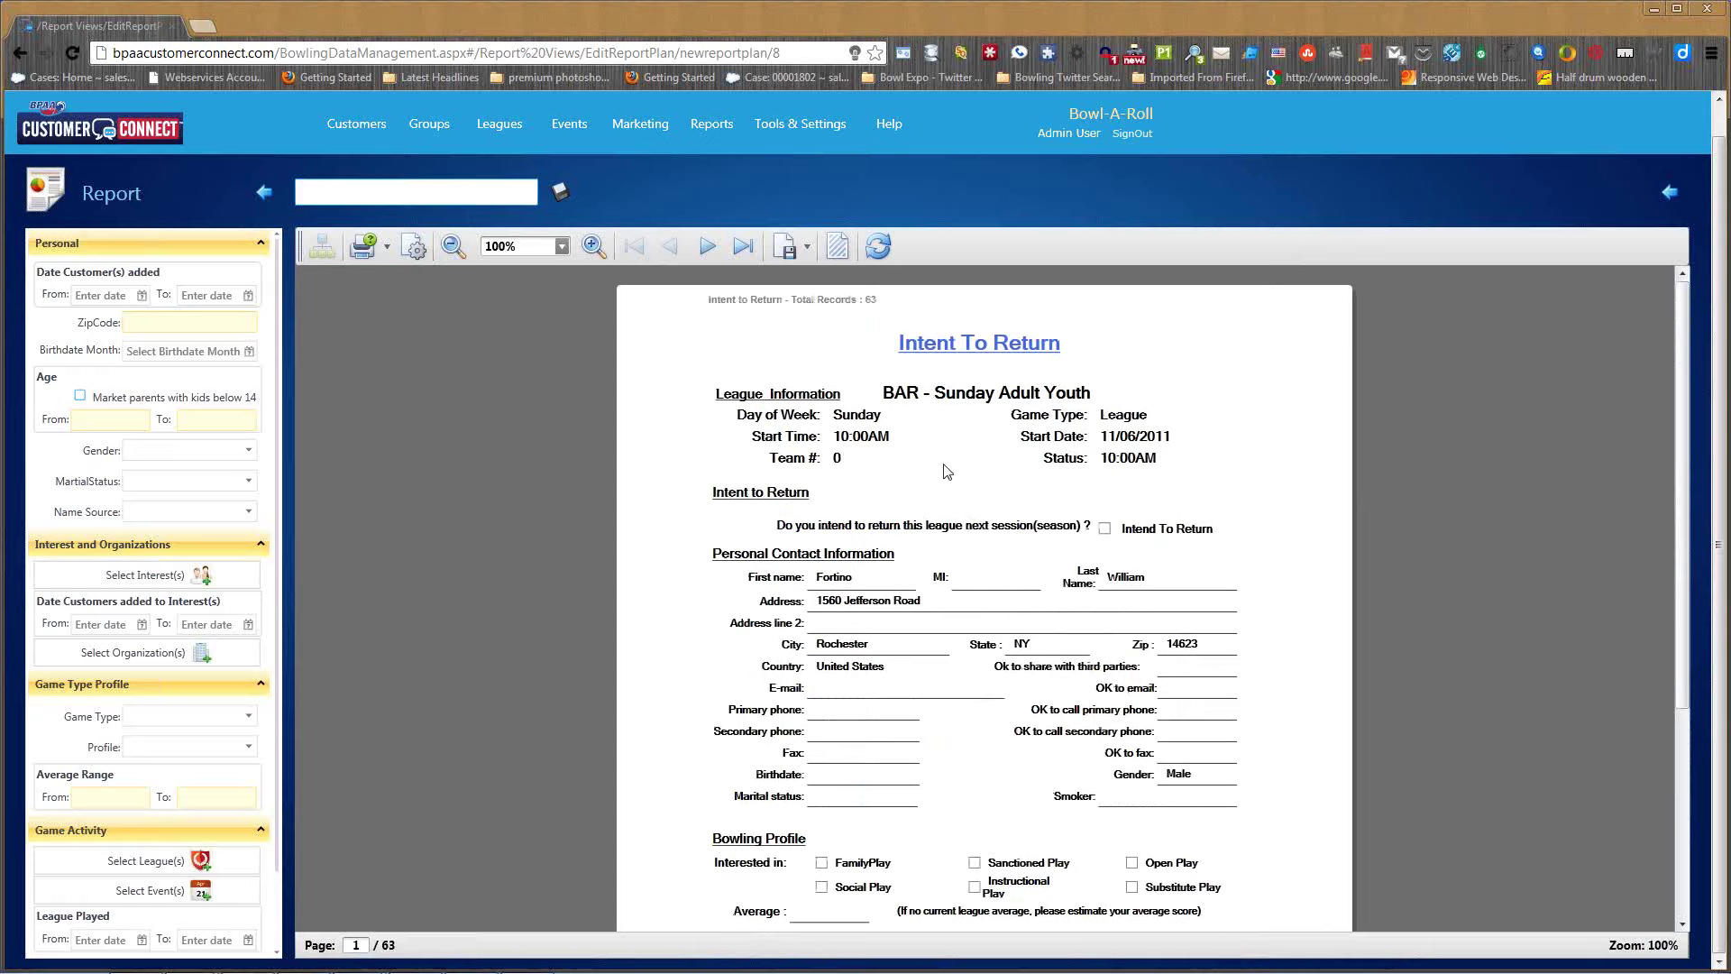
left_click(708, 246)
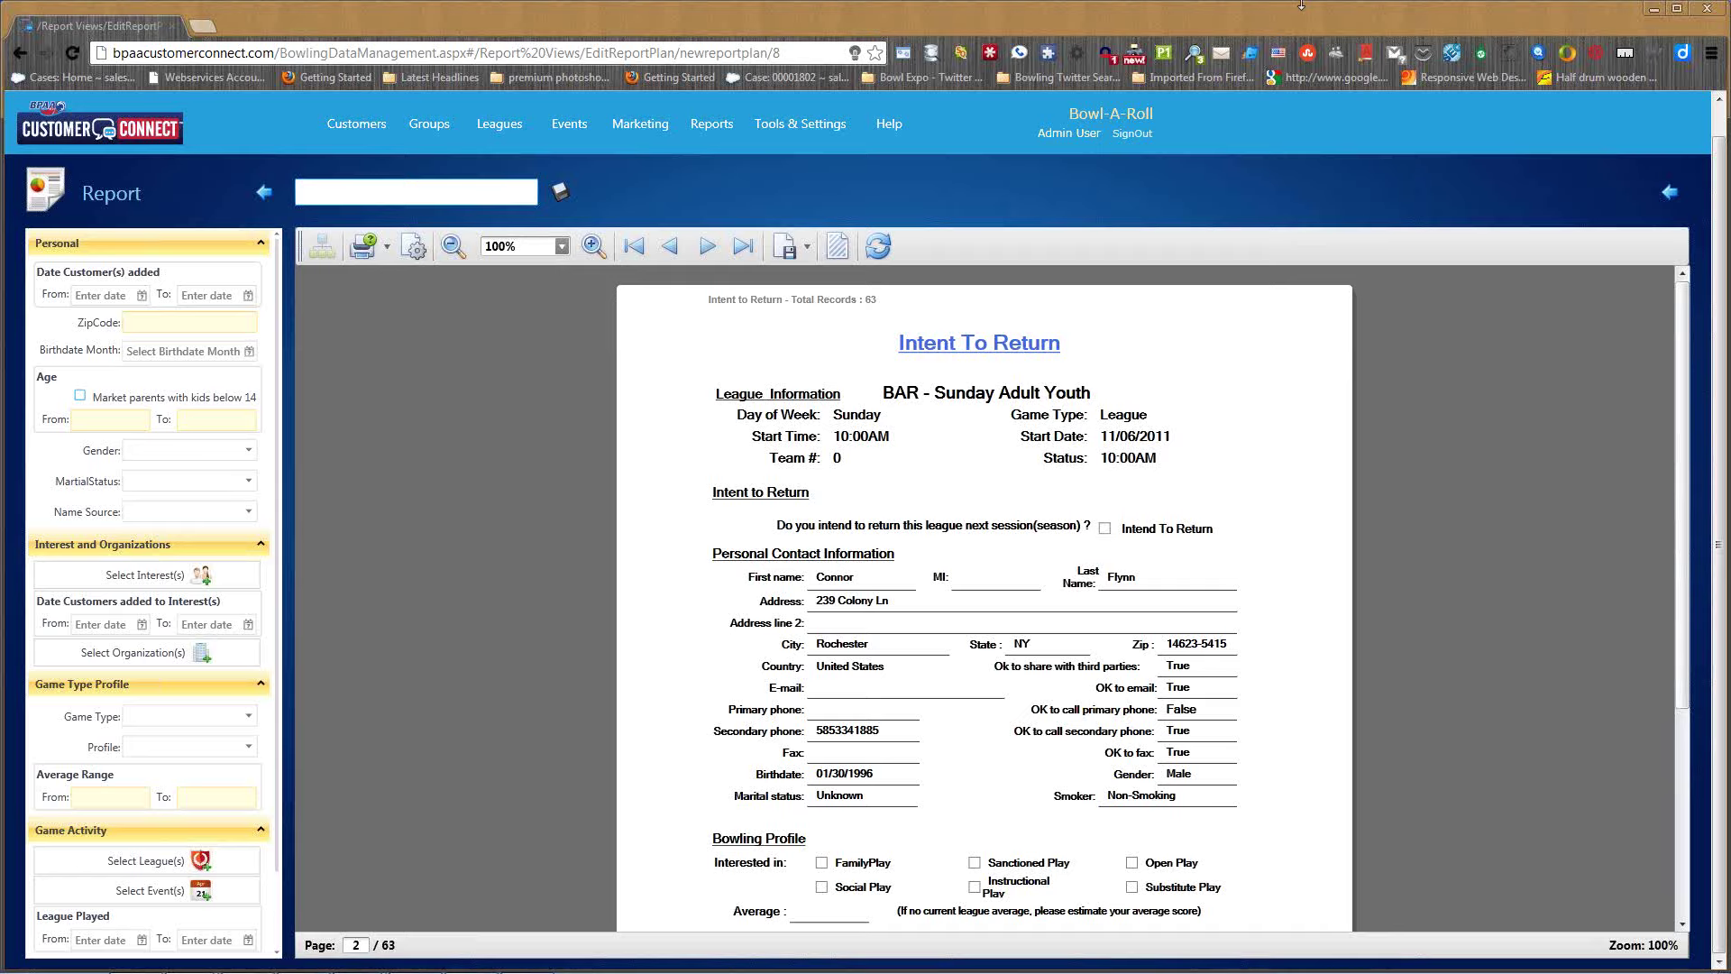
- Return to League Reports and start a new League Rosters report
left_click(713, 133)
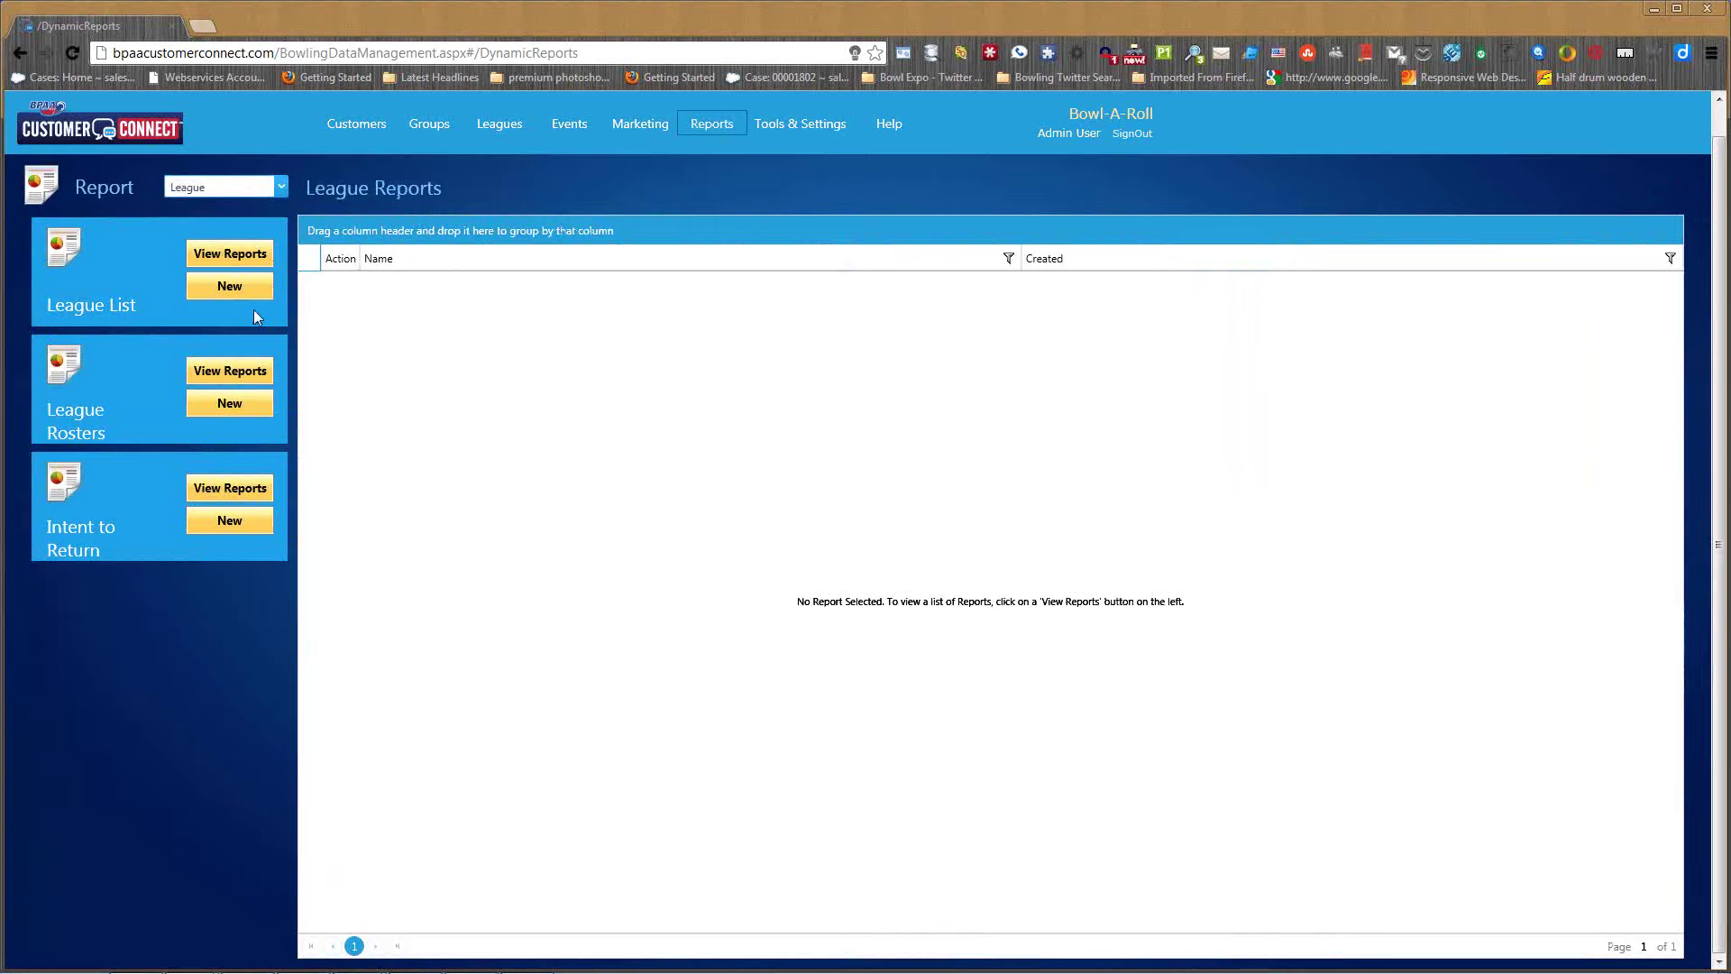
left_click(230, 403)
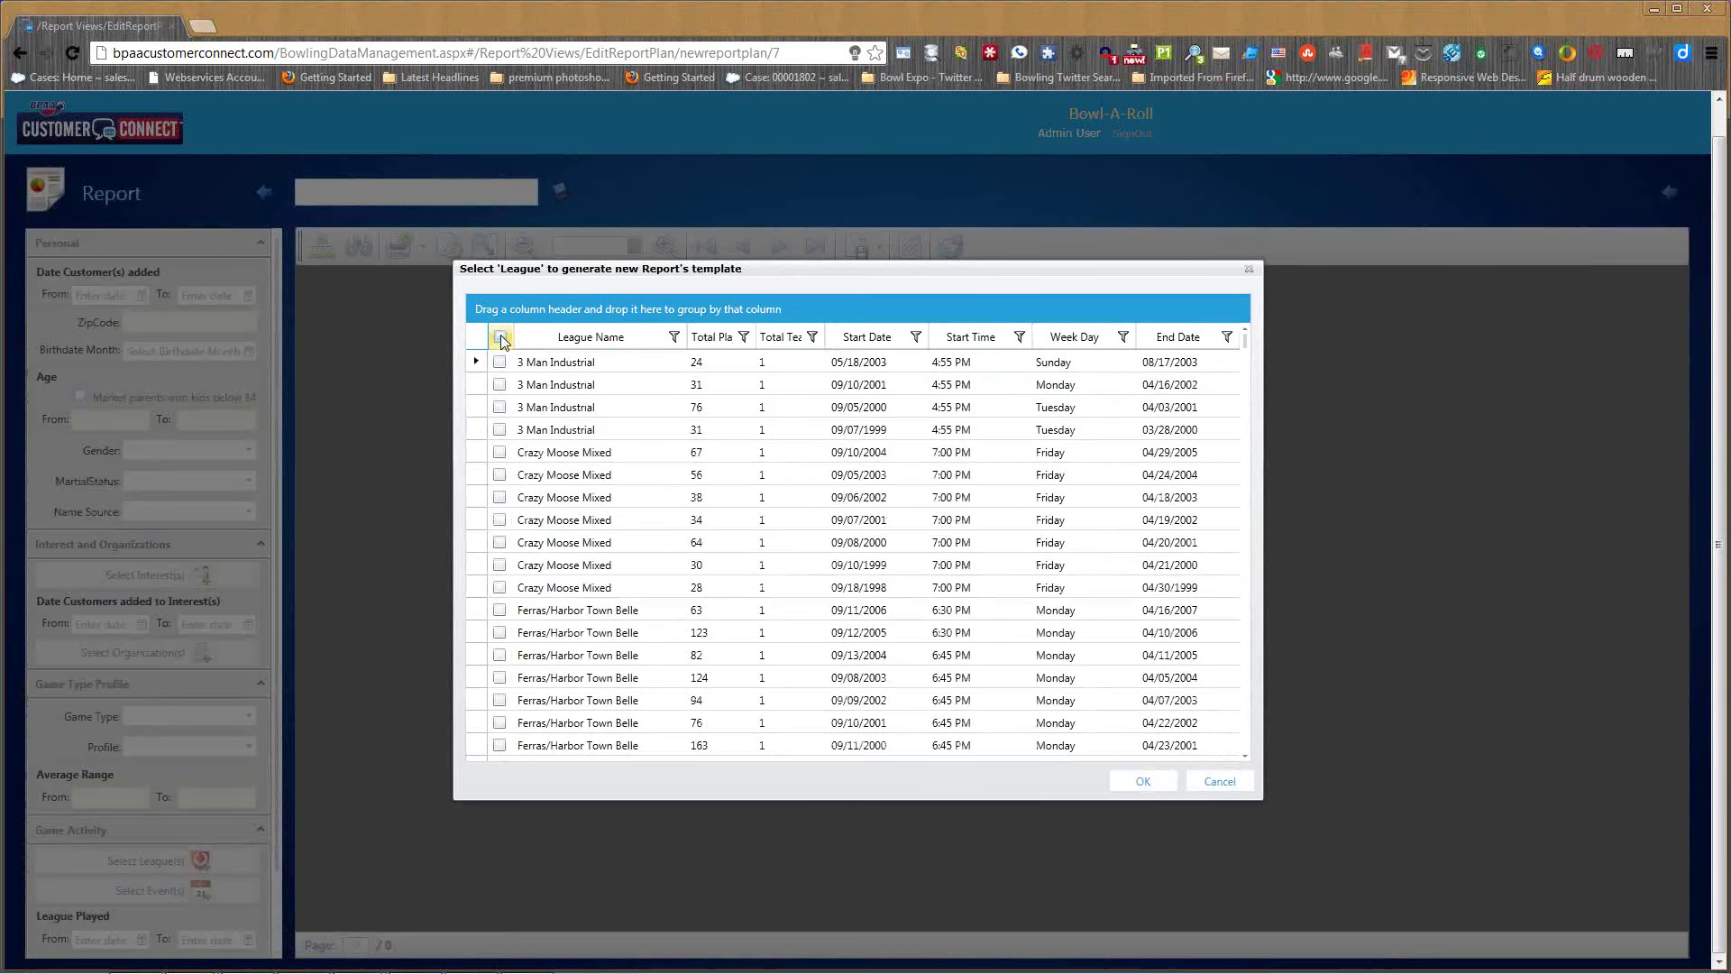
- Select a 3 Man Industrial league season and generate its League Roster
left_click(501, 338)
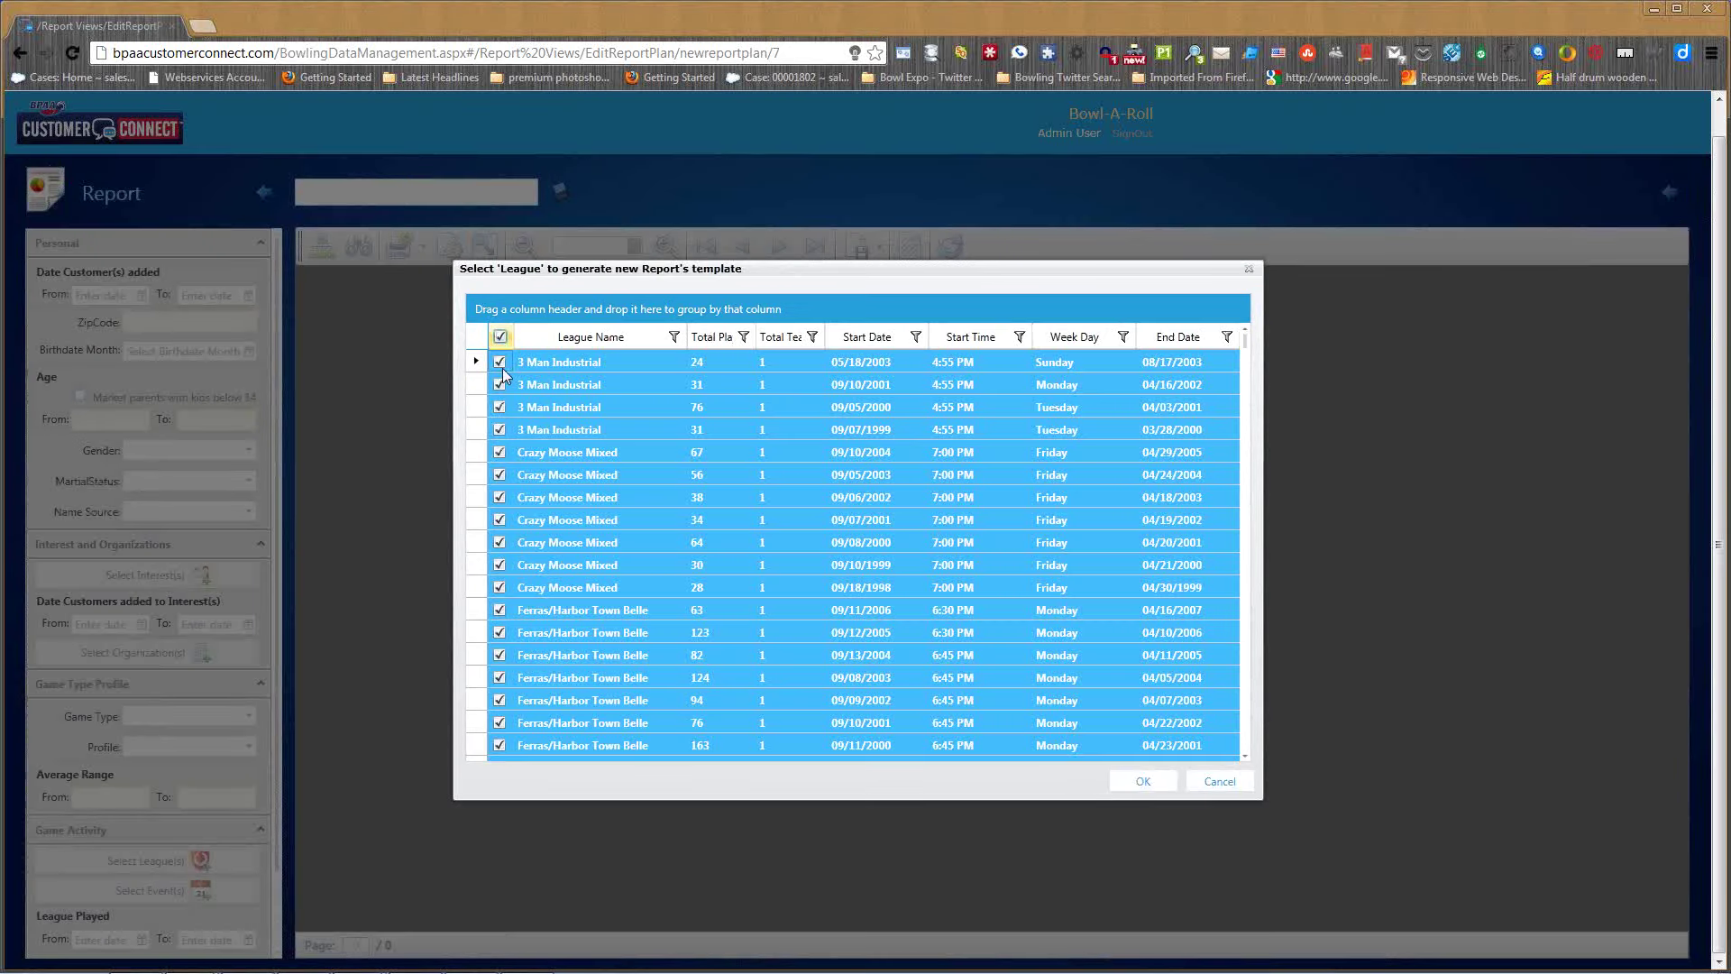
left_click(502, 338)
left_click(499, 407)
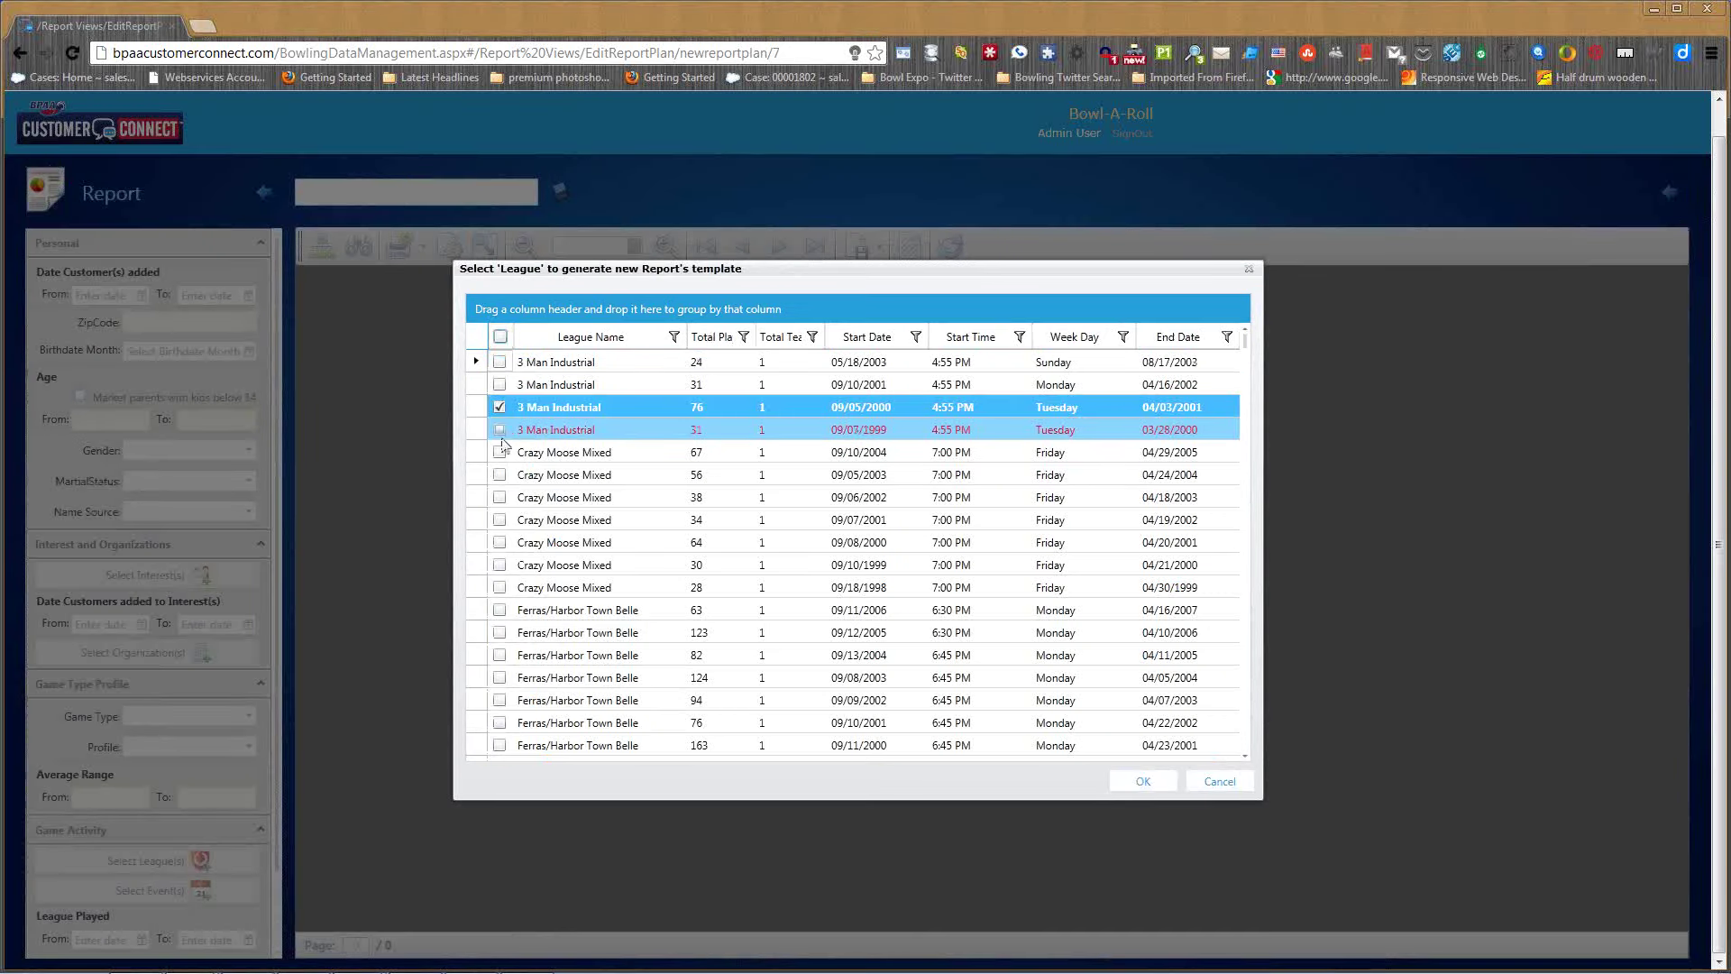
left_click(499, 430)
left_click(499, 453)
left_click(1138, 785)
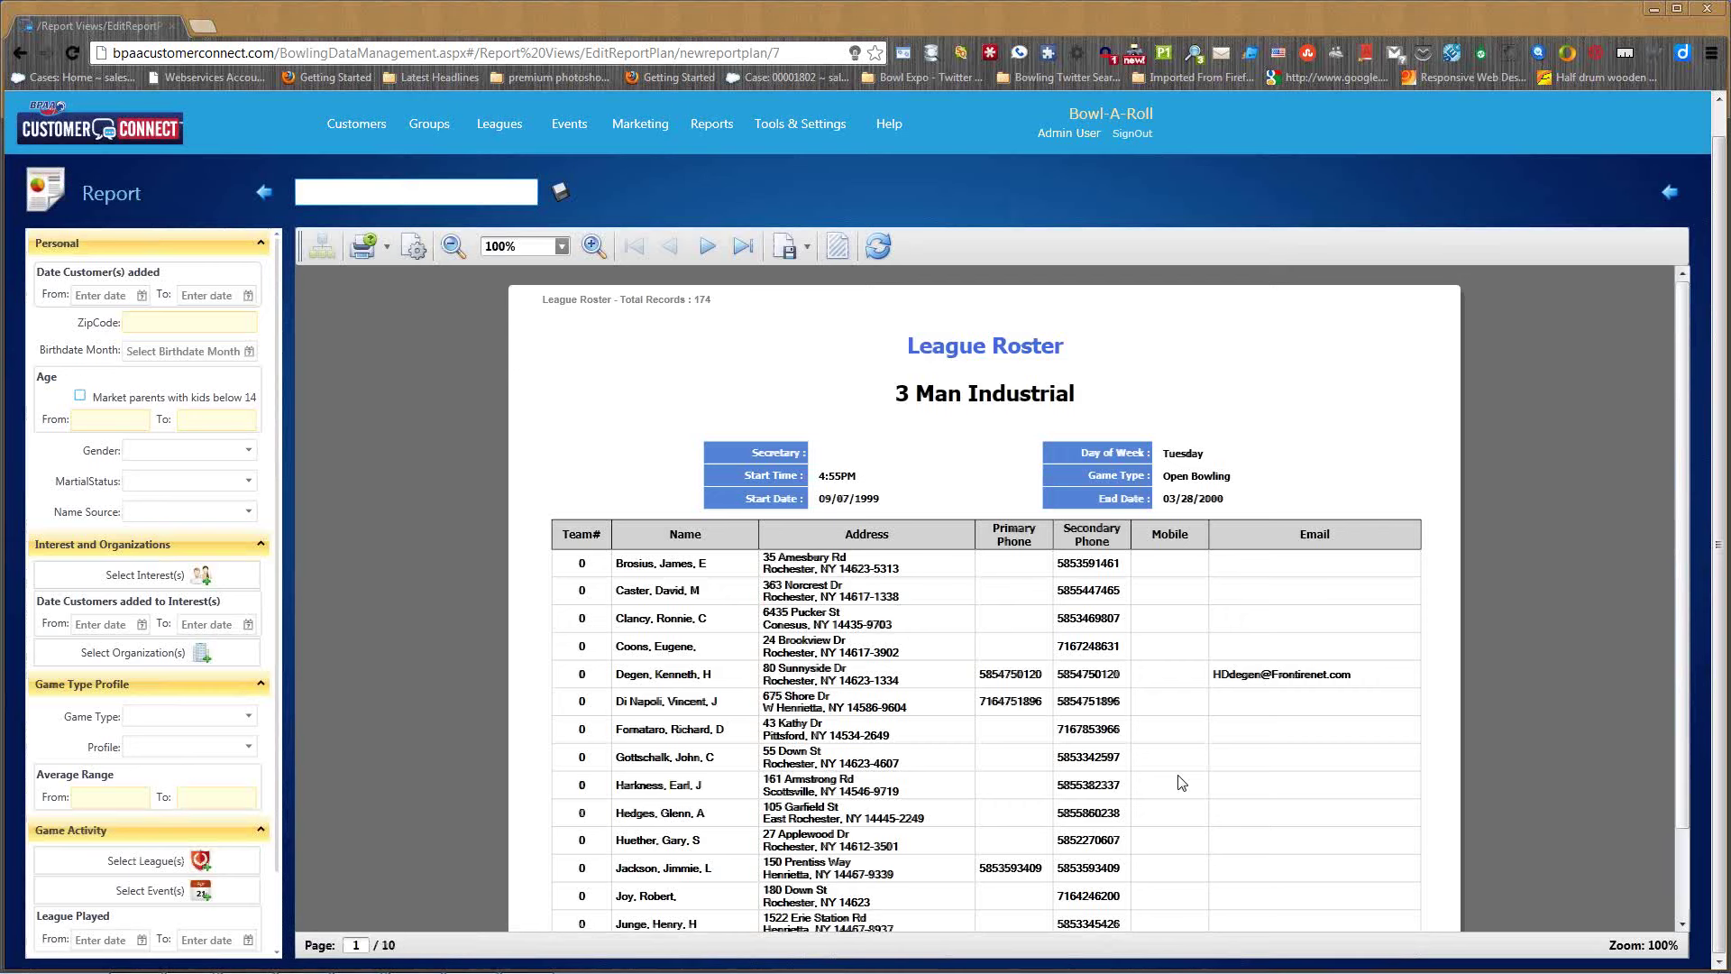
- Page through the 10-page roster, then go back to League Reports
scroll(939, 599, "down", 2)
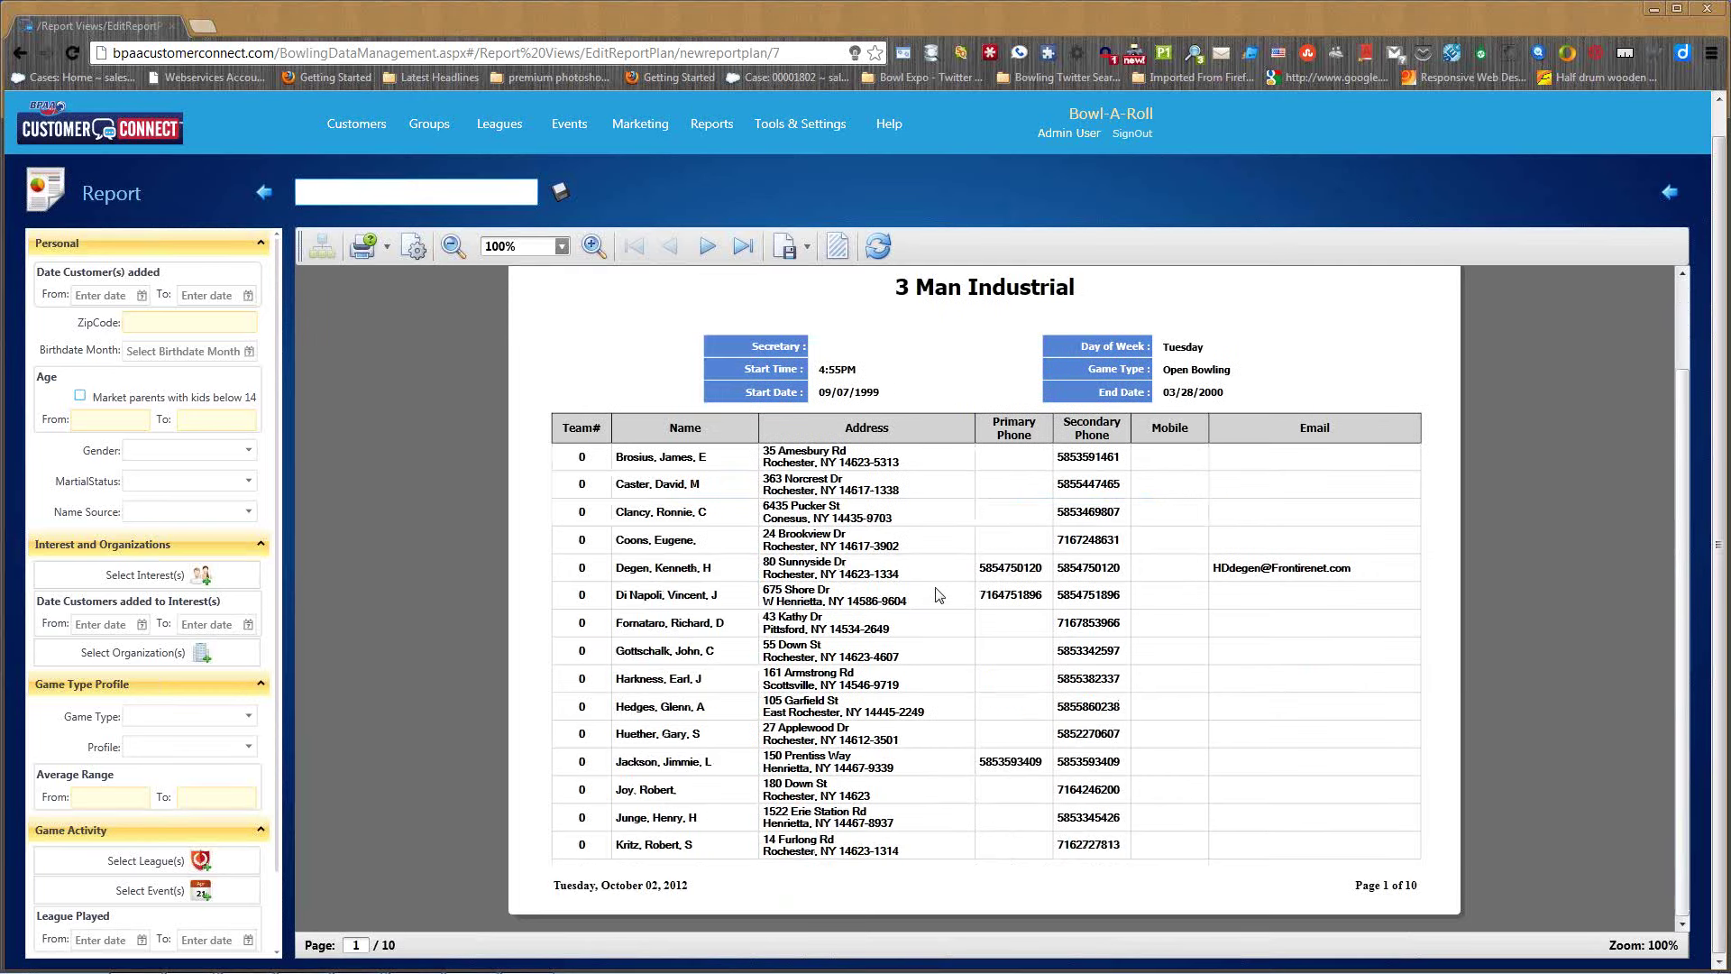
left_click(707, 245)
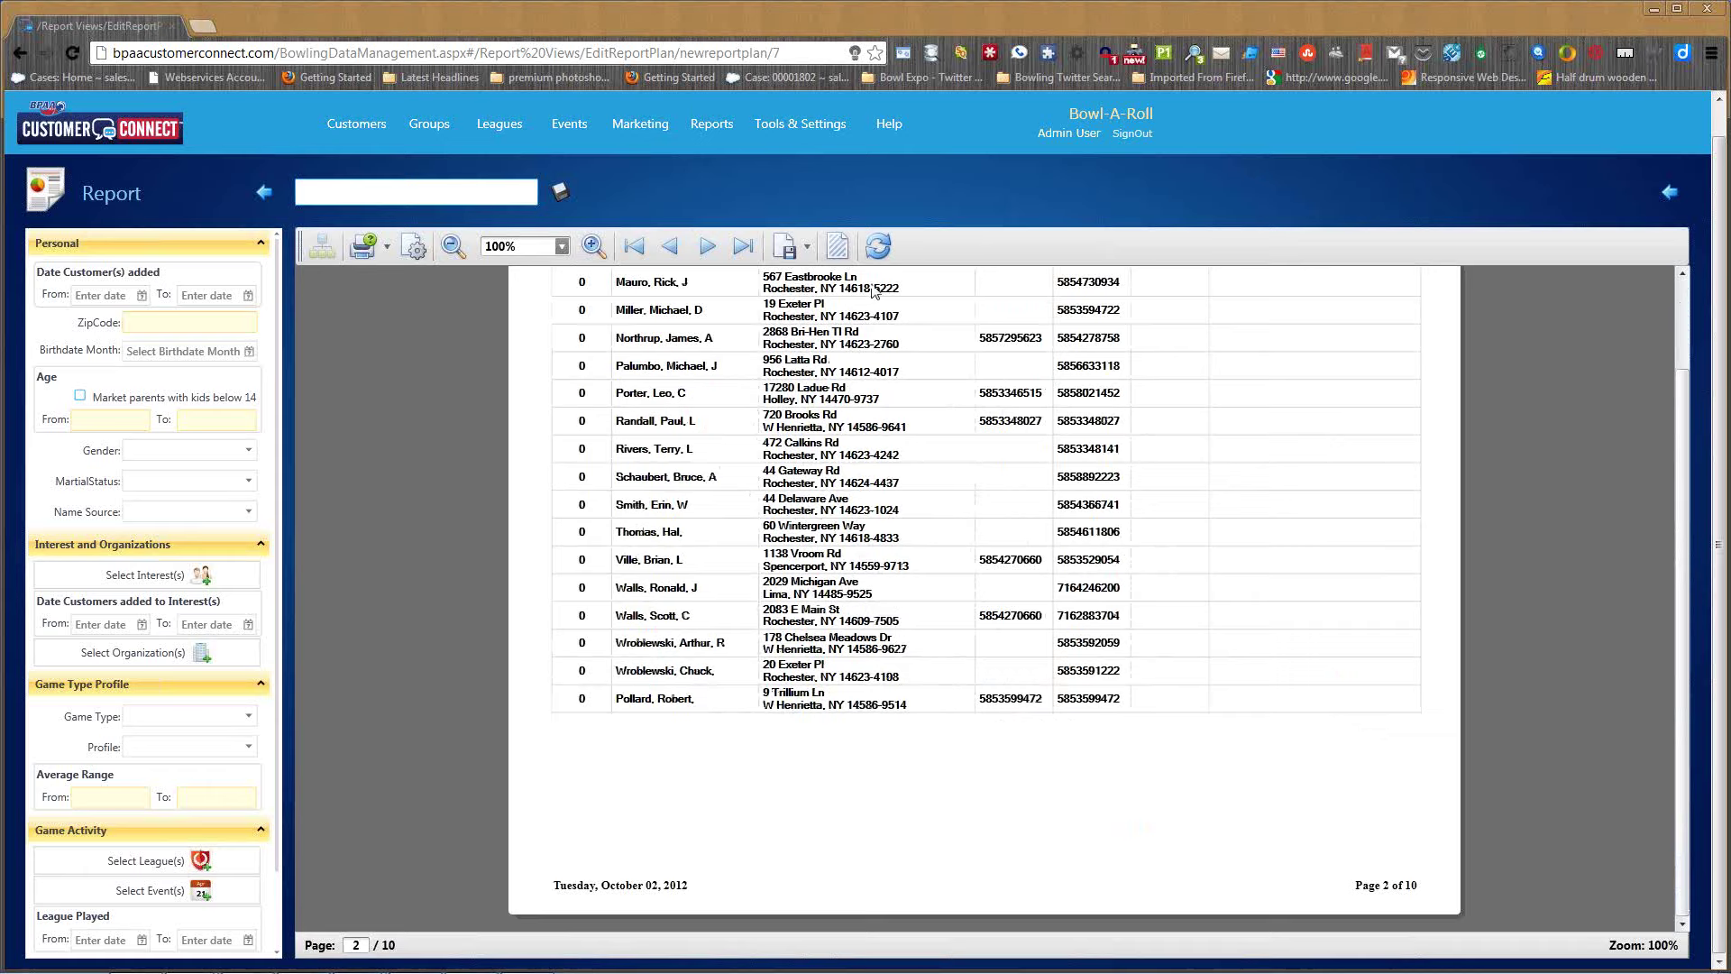
left_click(712, 126)
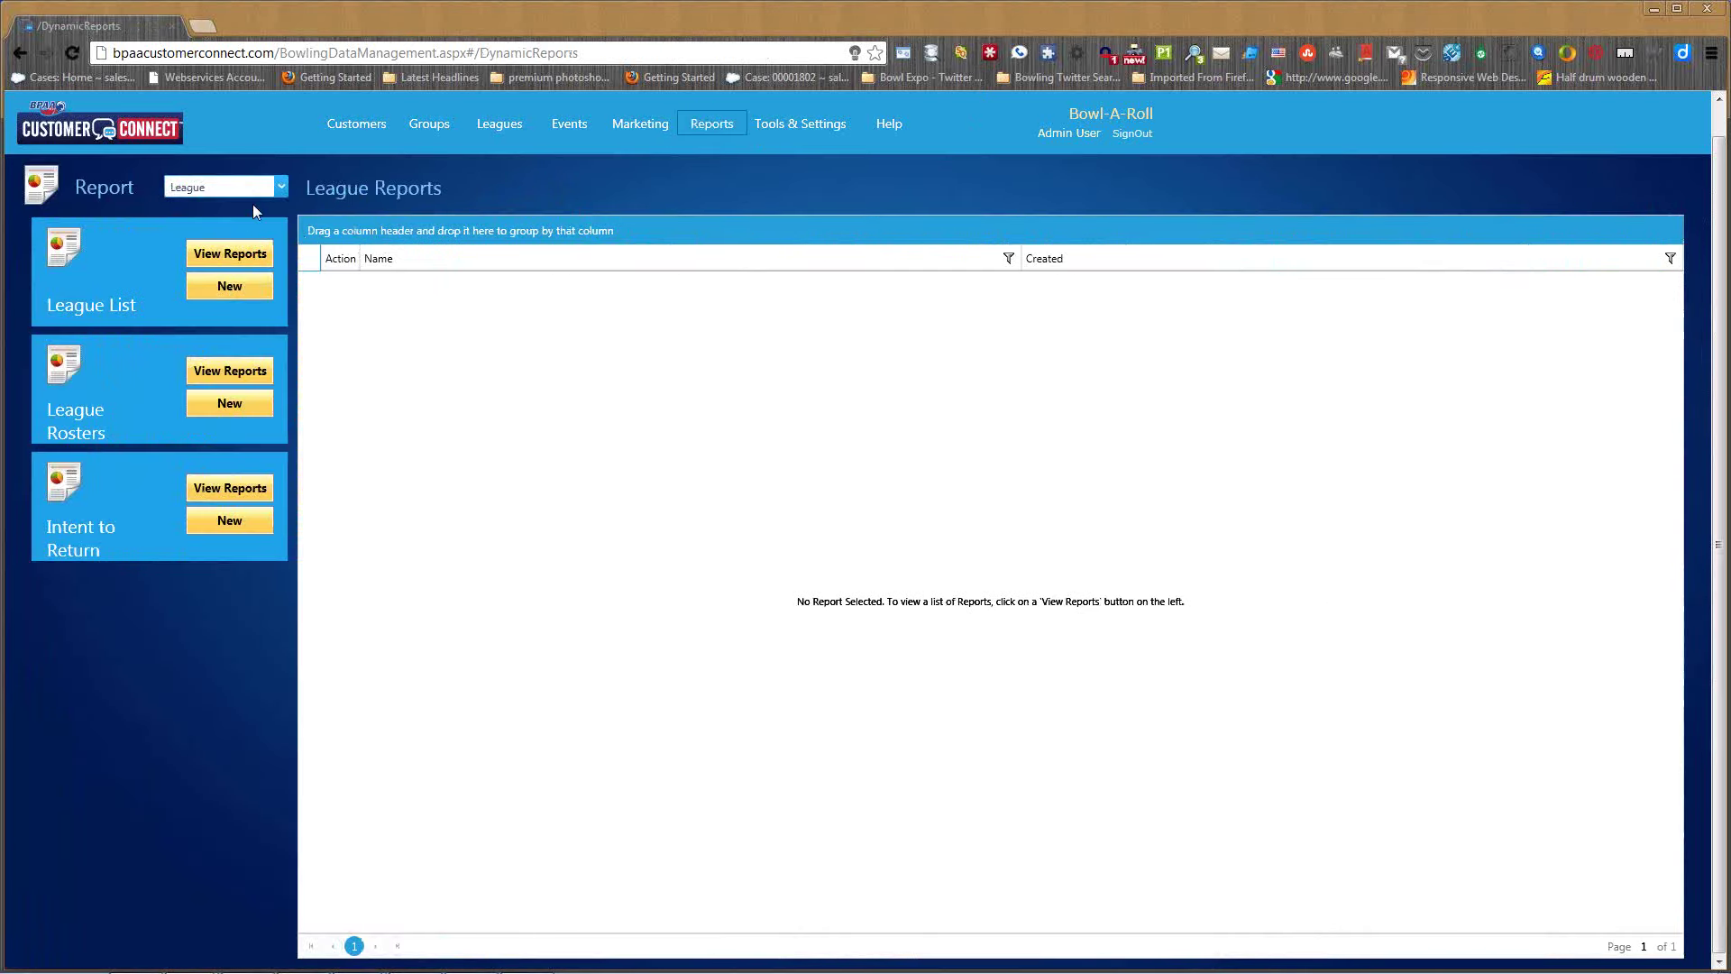
- Generate a Customer People List report with Gender set to Male
left_click(280, 186)
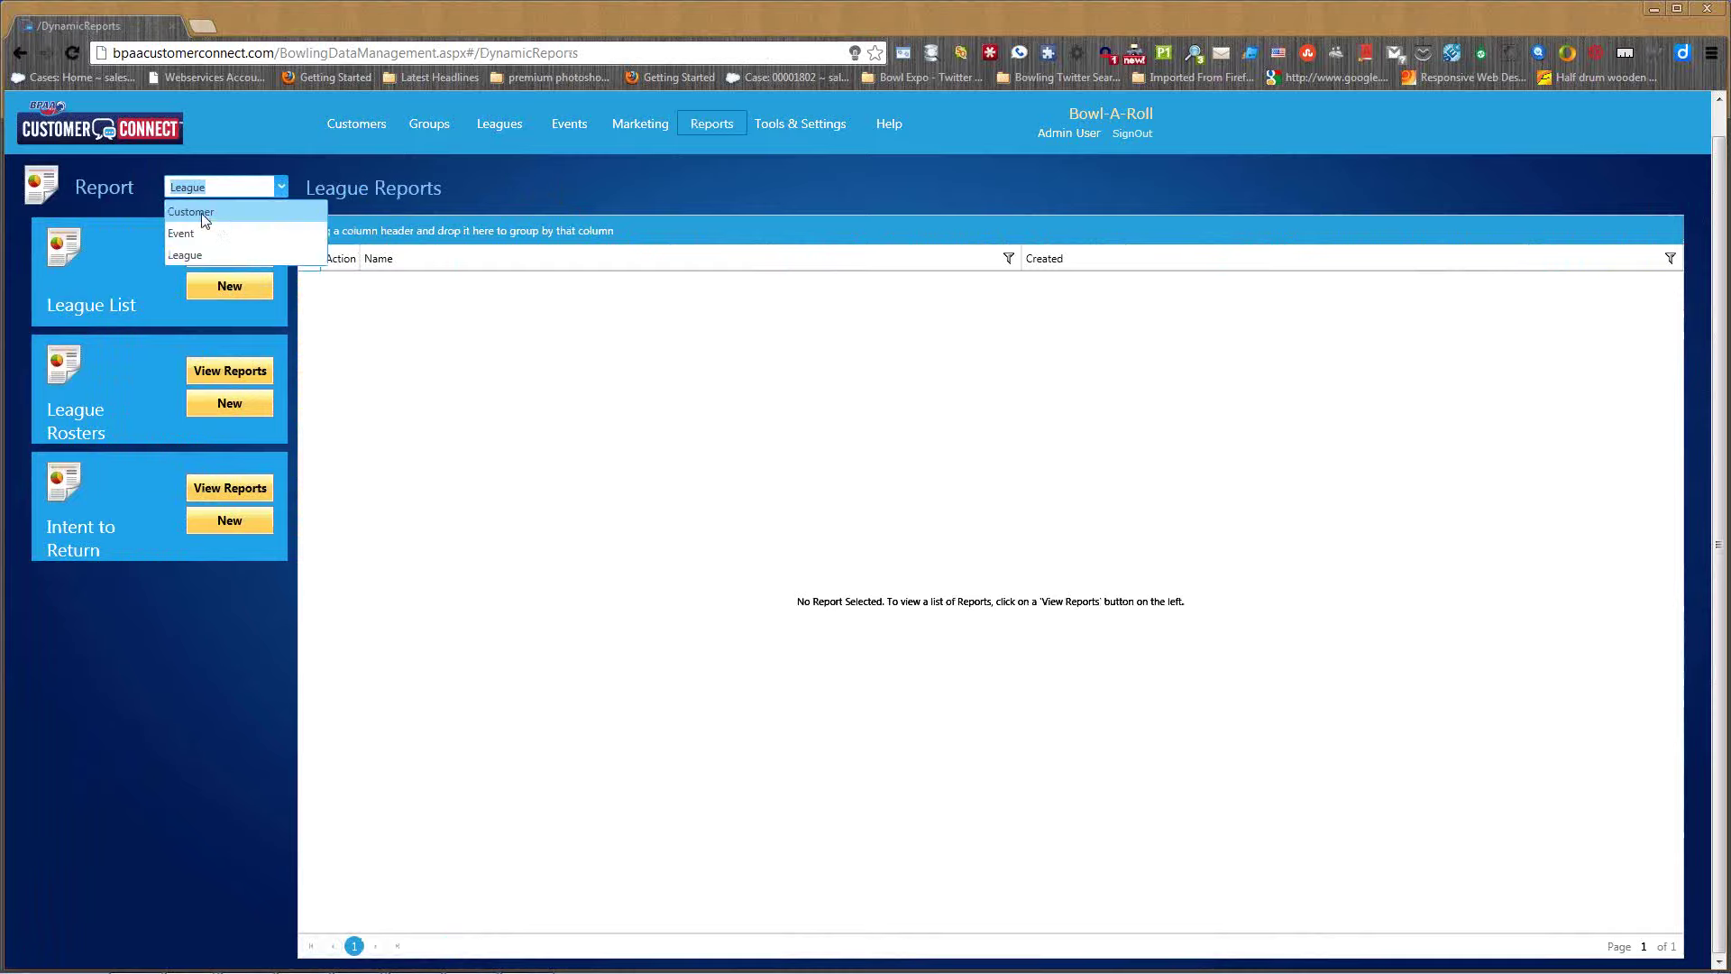
left_click(204, 213)
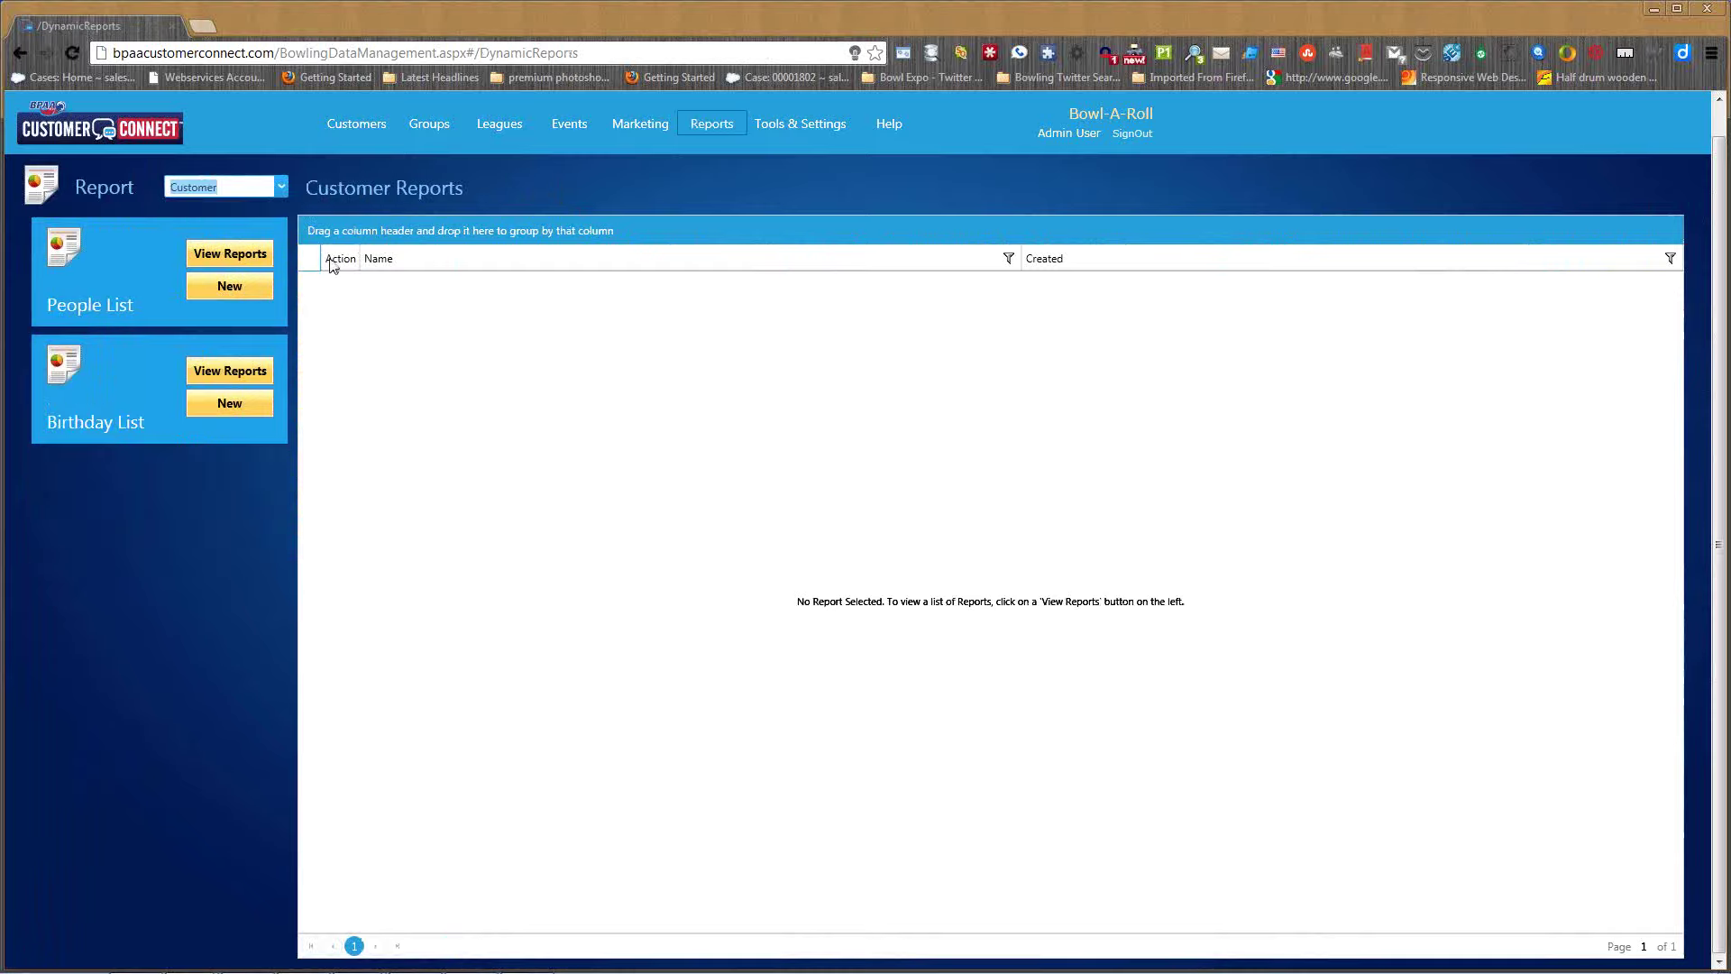
left_click(229, 288)
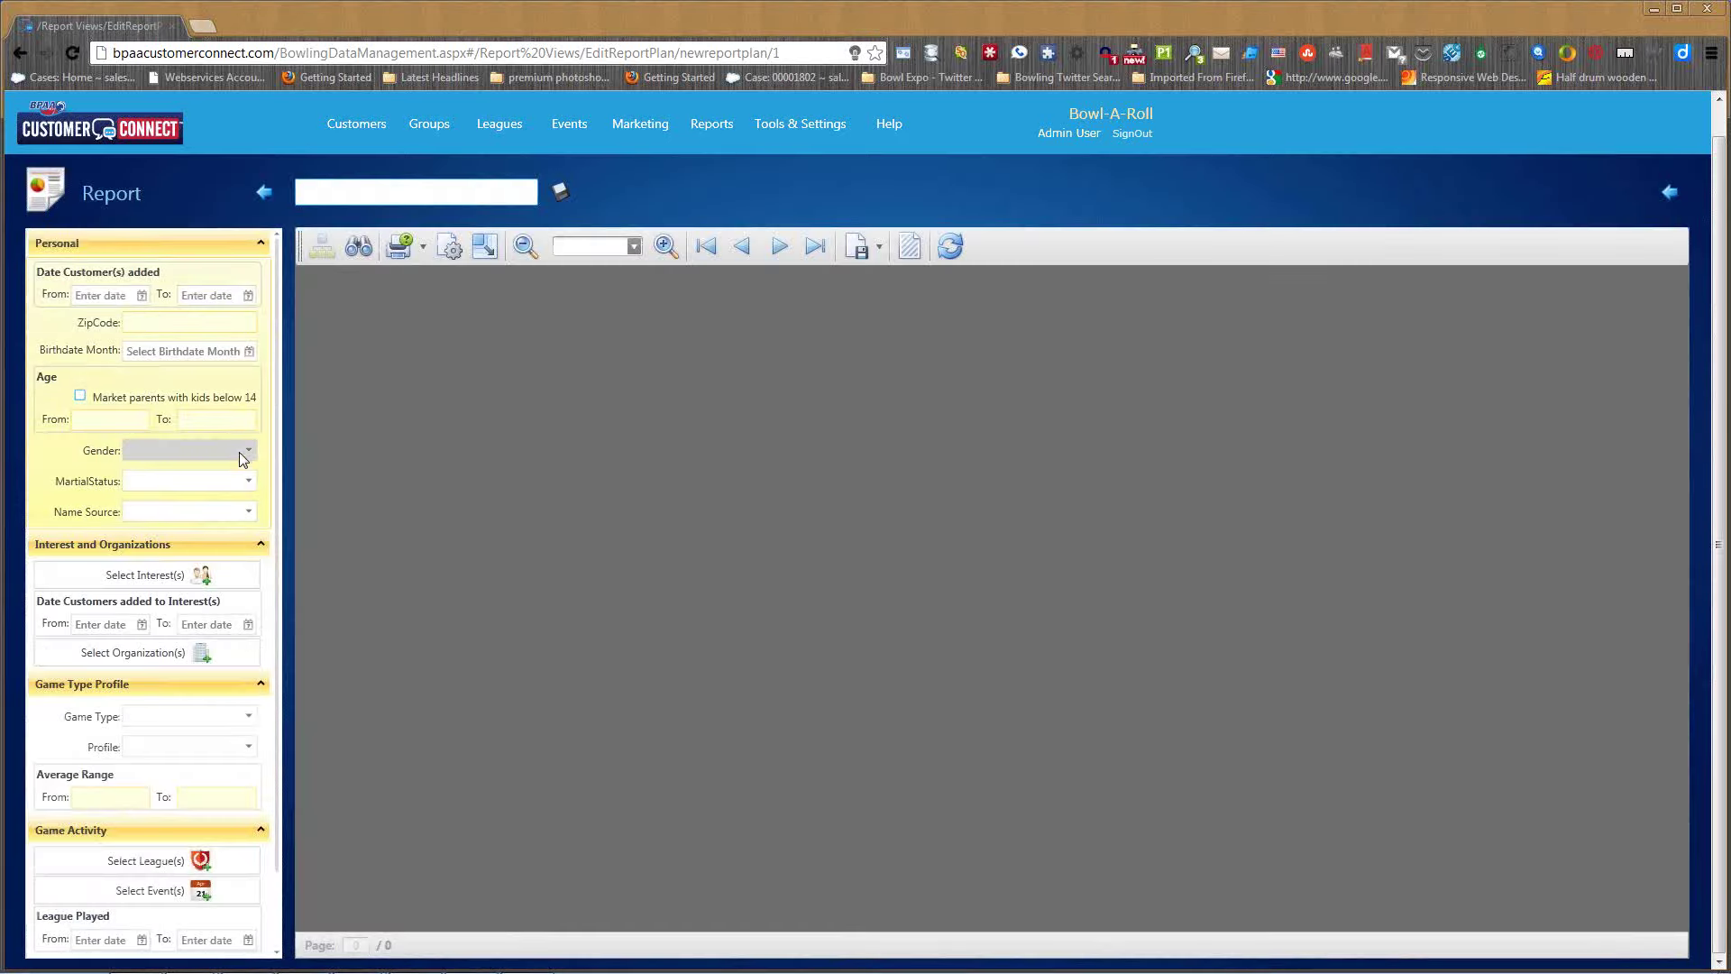
left_click(209, 455)
left_click(132, 518)
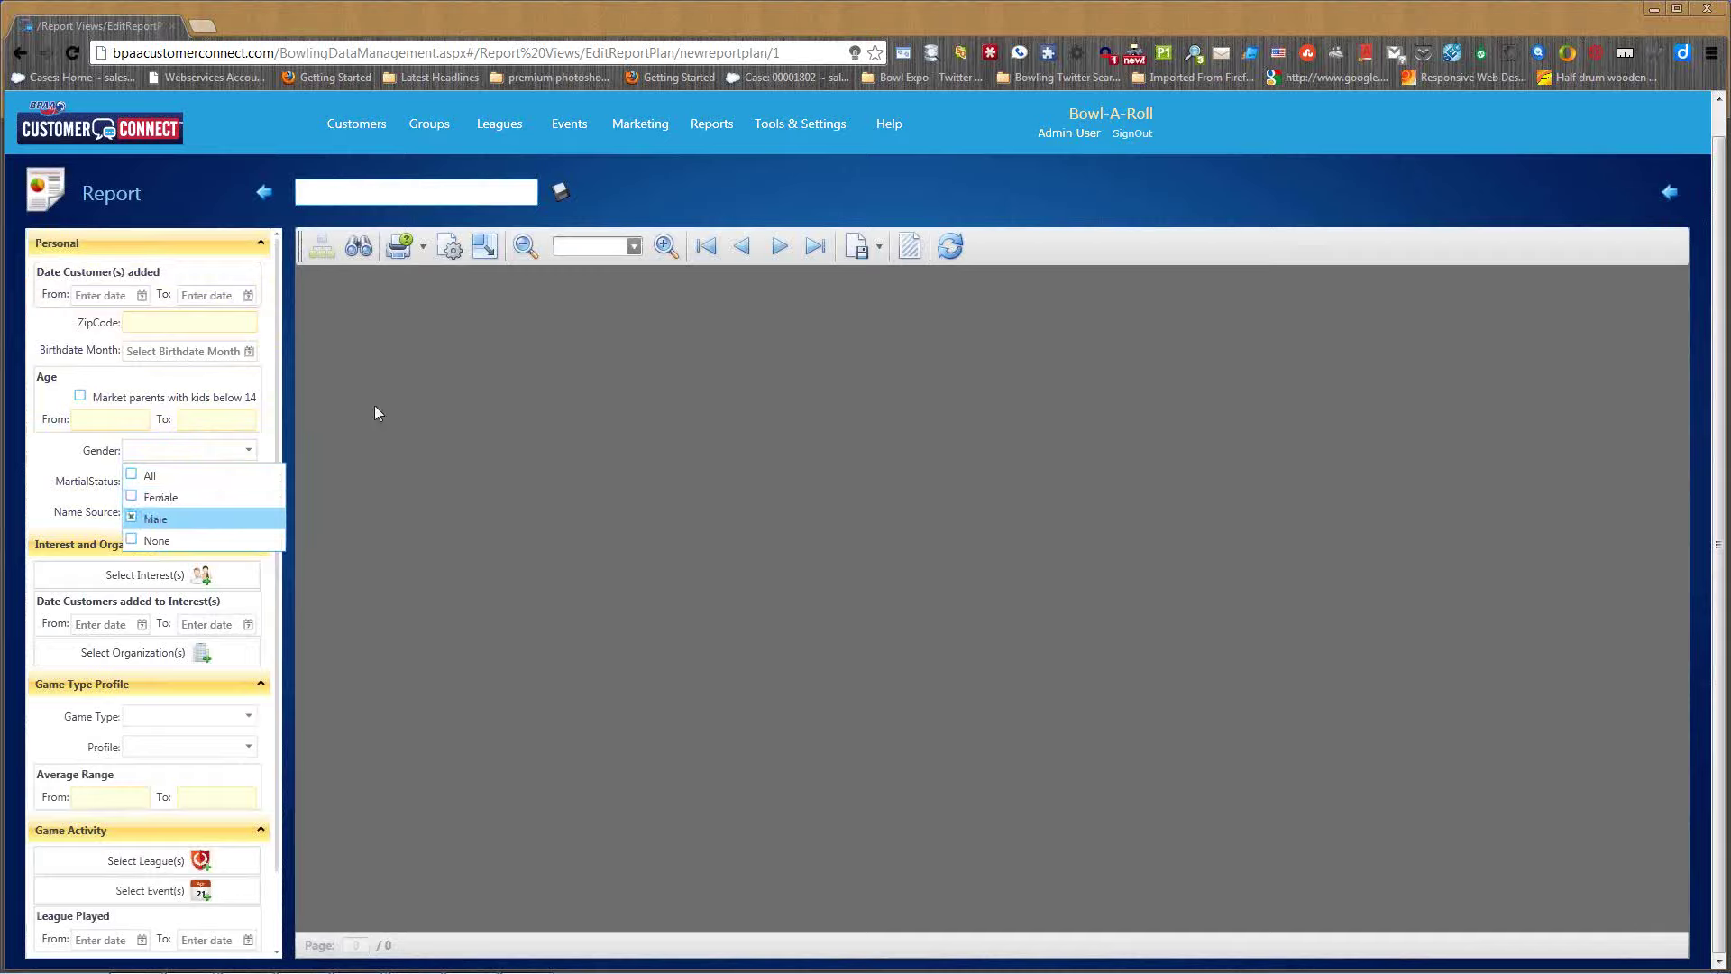
left_click(952, 251)
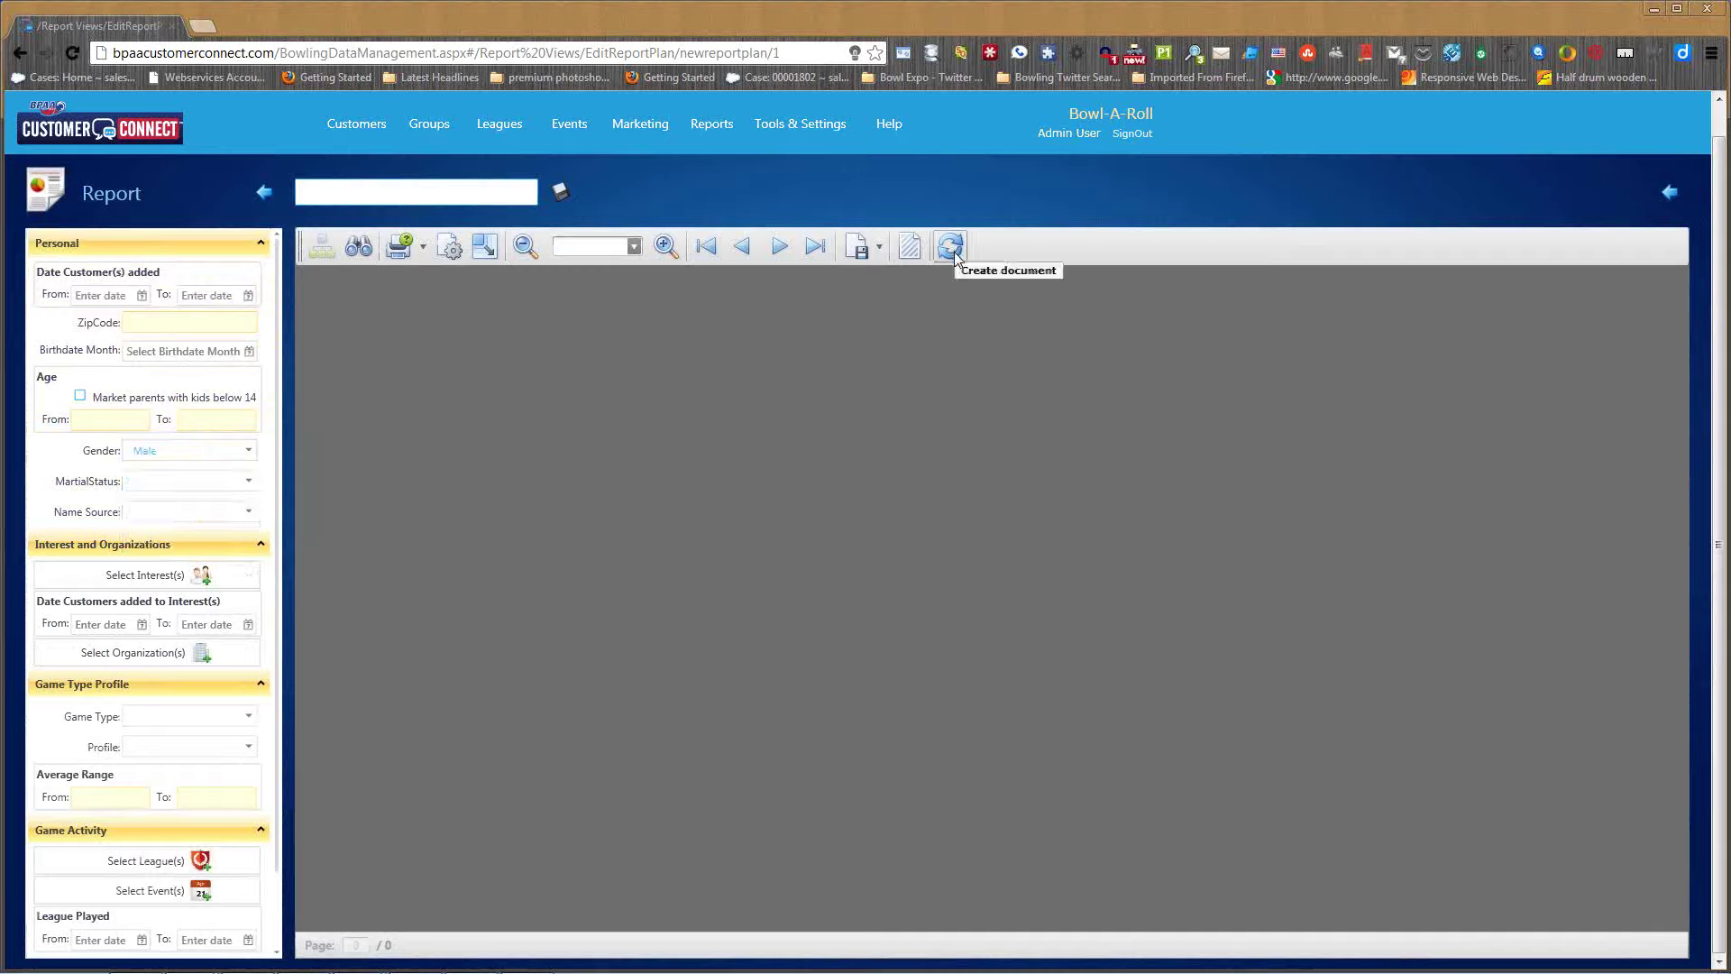
left_click(953, 252)
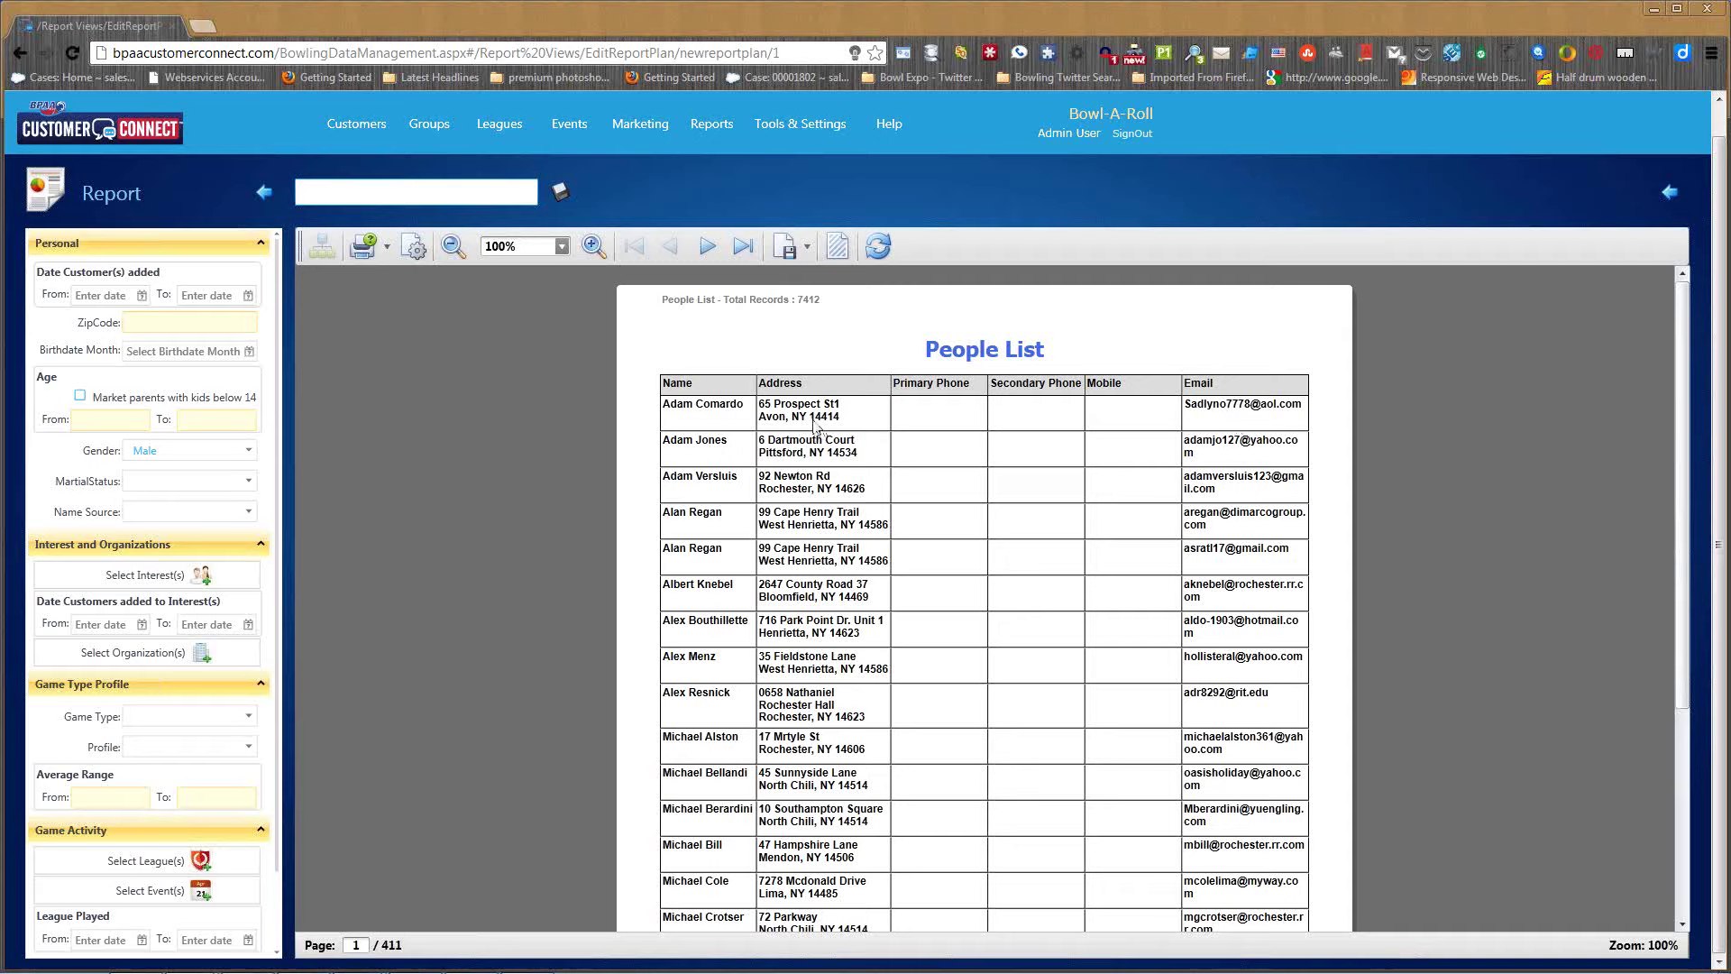
- Check the report's export formats and printing options, then go to Tools & Settings
left_click(808, 251)
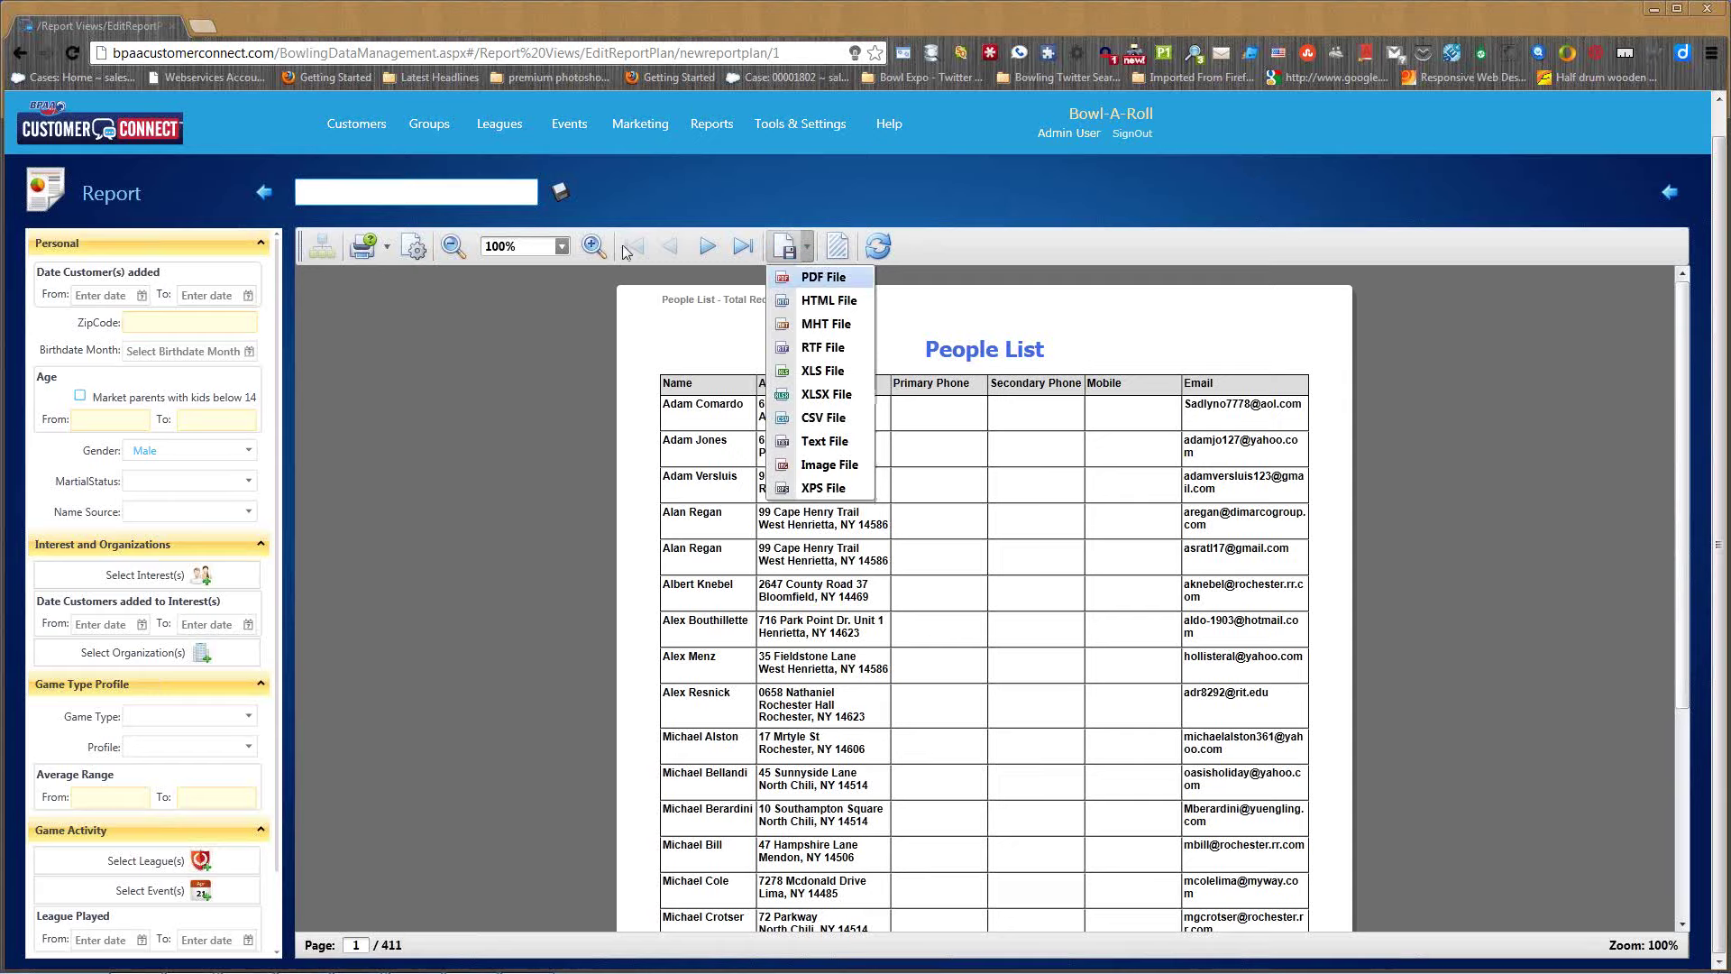
left_click(388, 249)
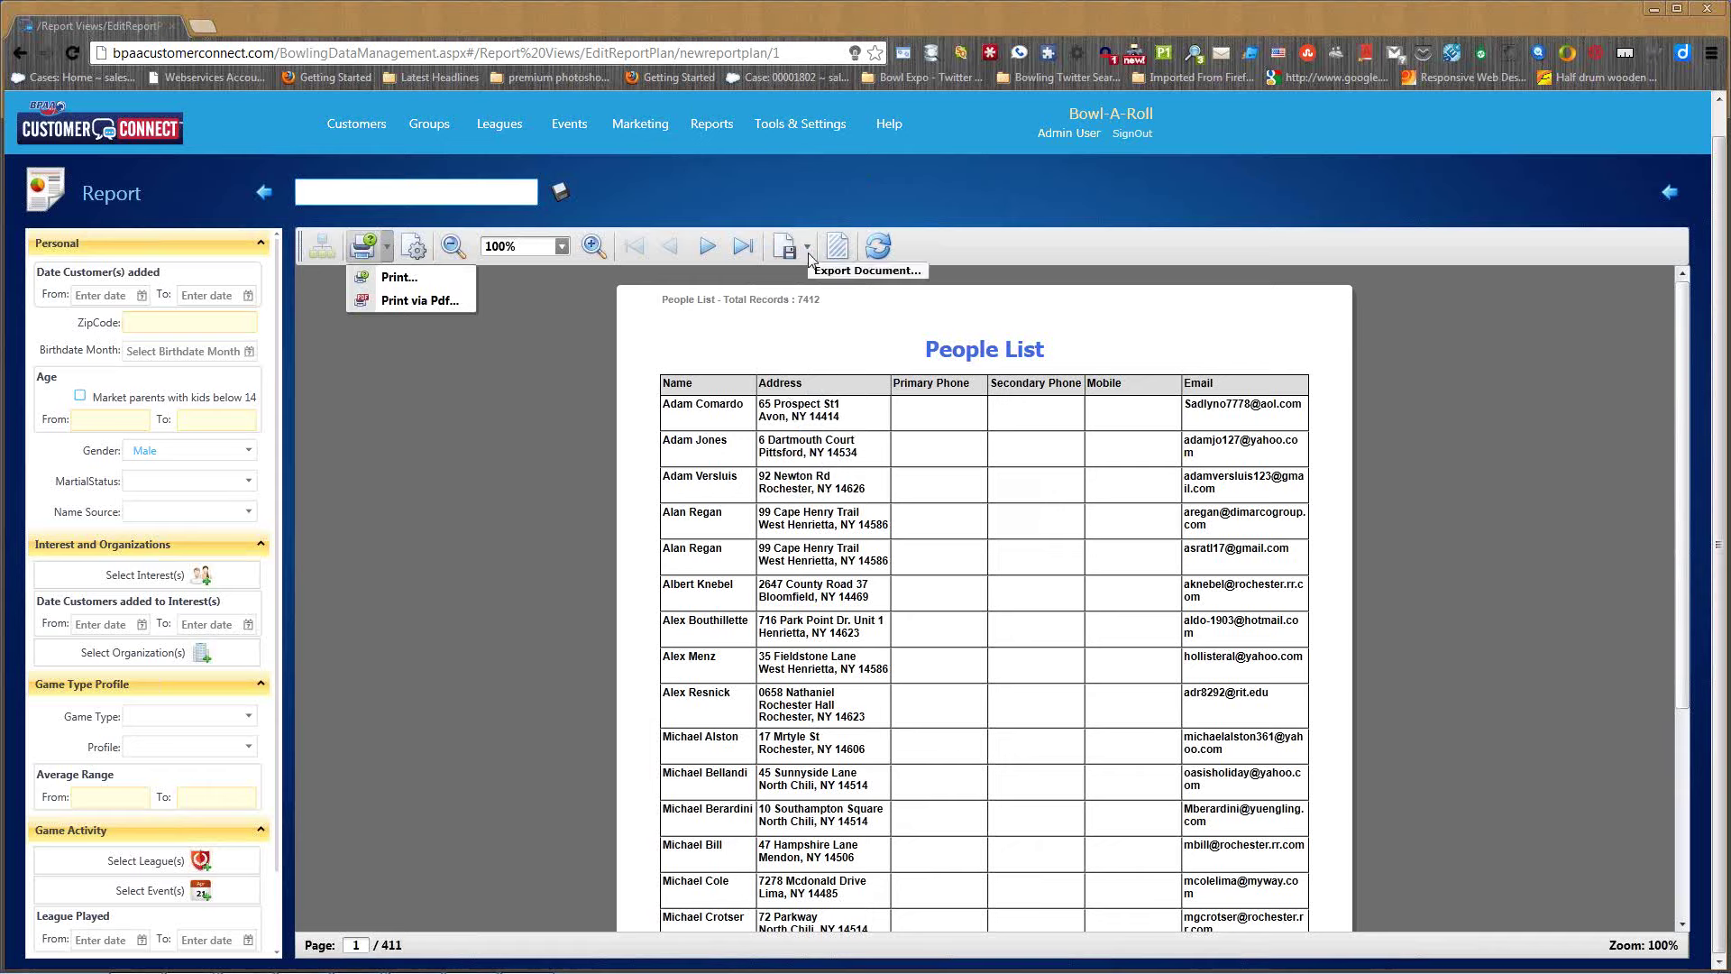
left_click(474, 403)
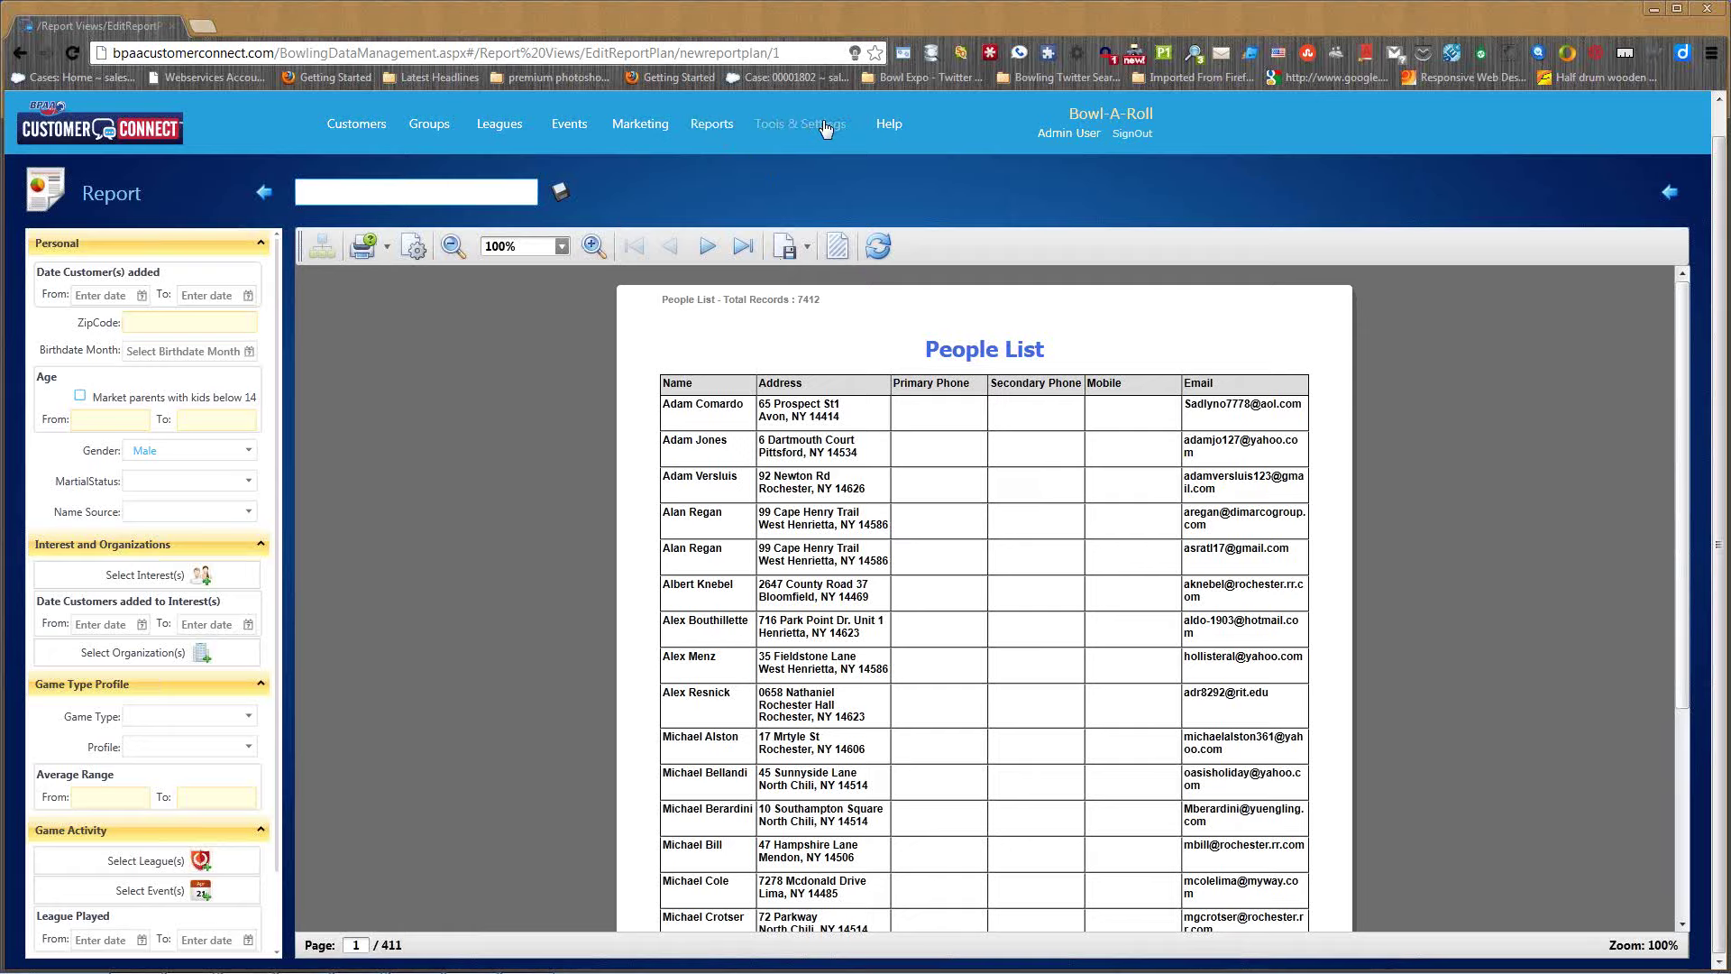
left_click(869, 144)
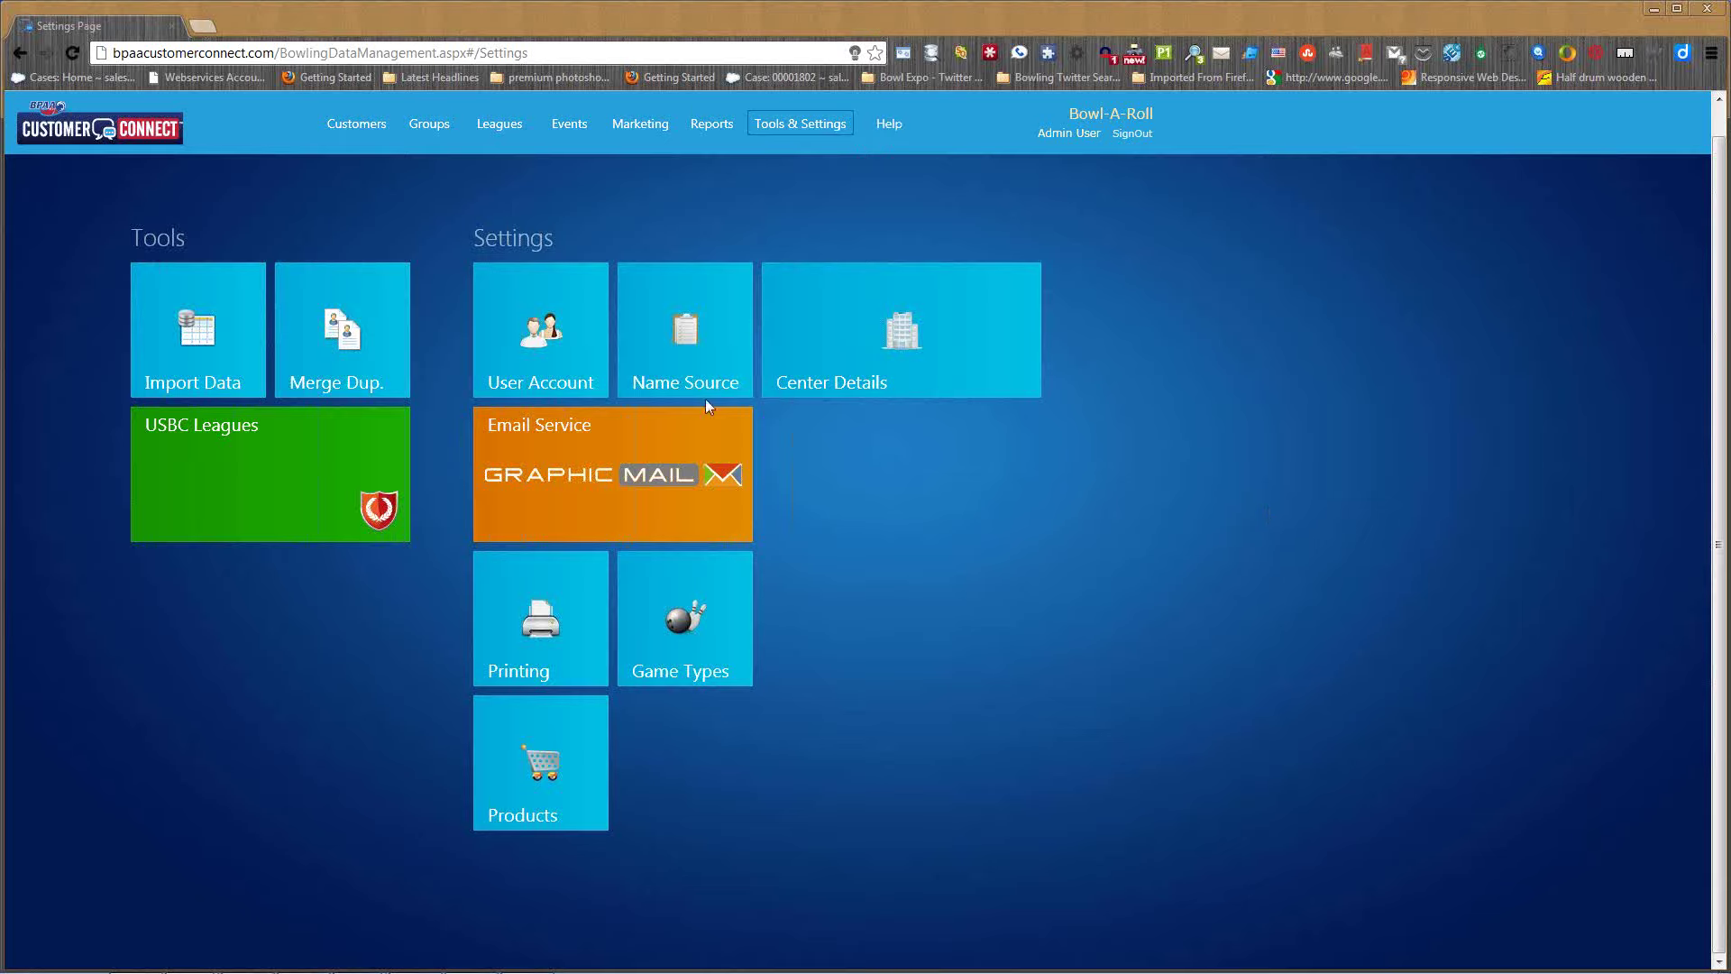
- Start a new user in User Account with first name, last name, user name and password
left_click(569, 348)
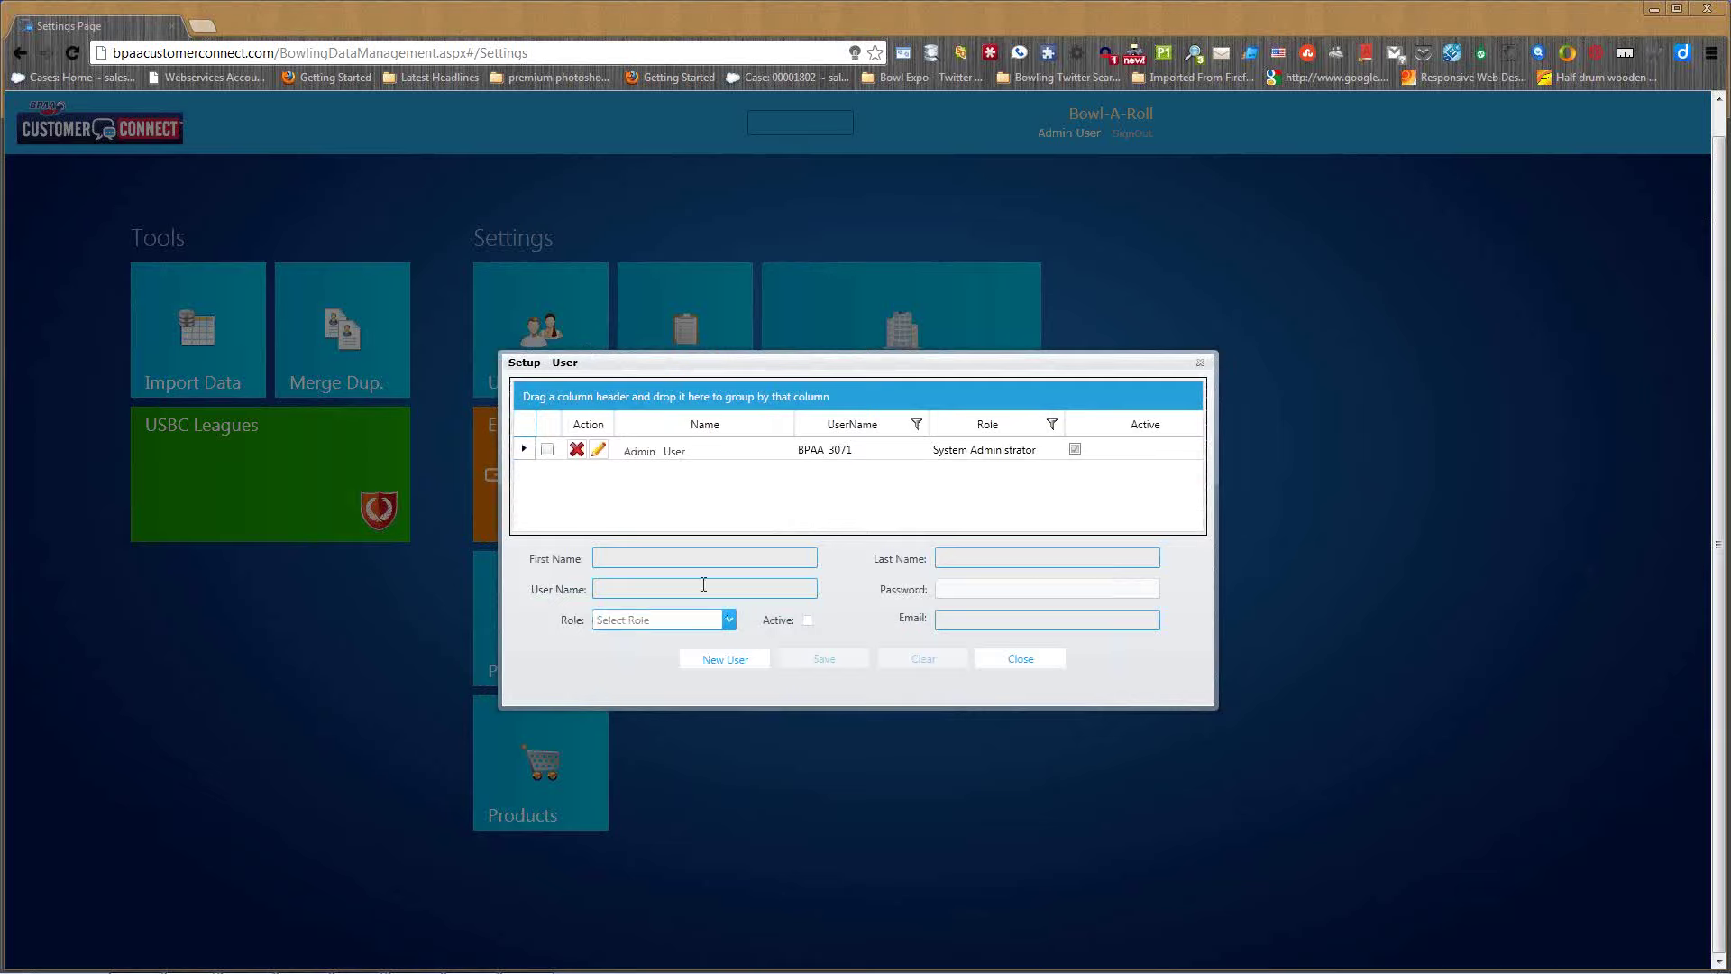
left_click(725, 659)
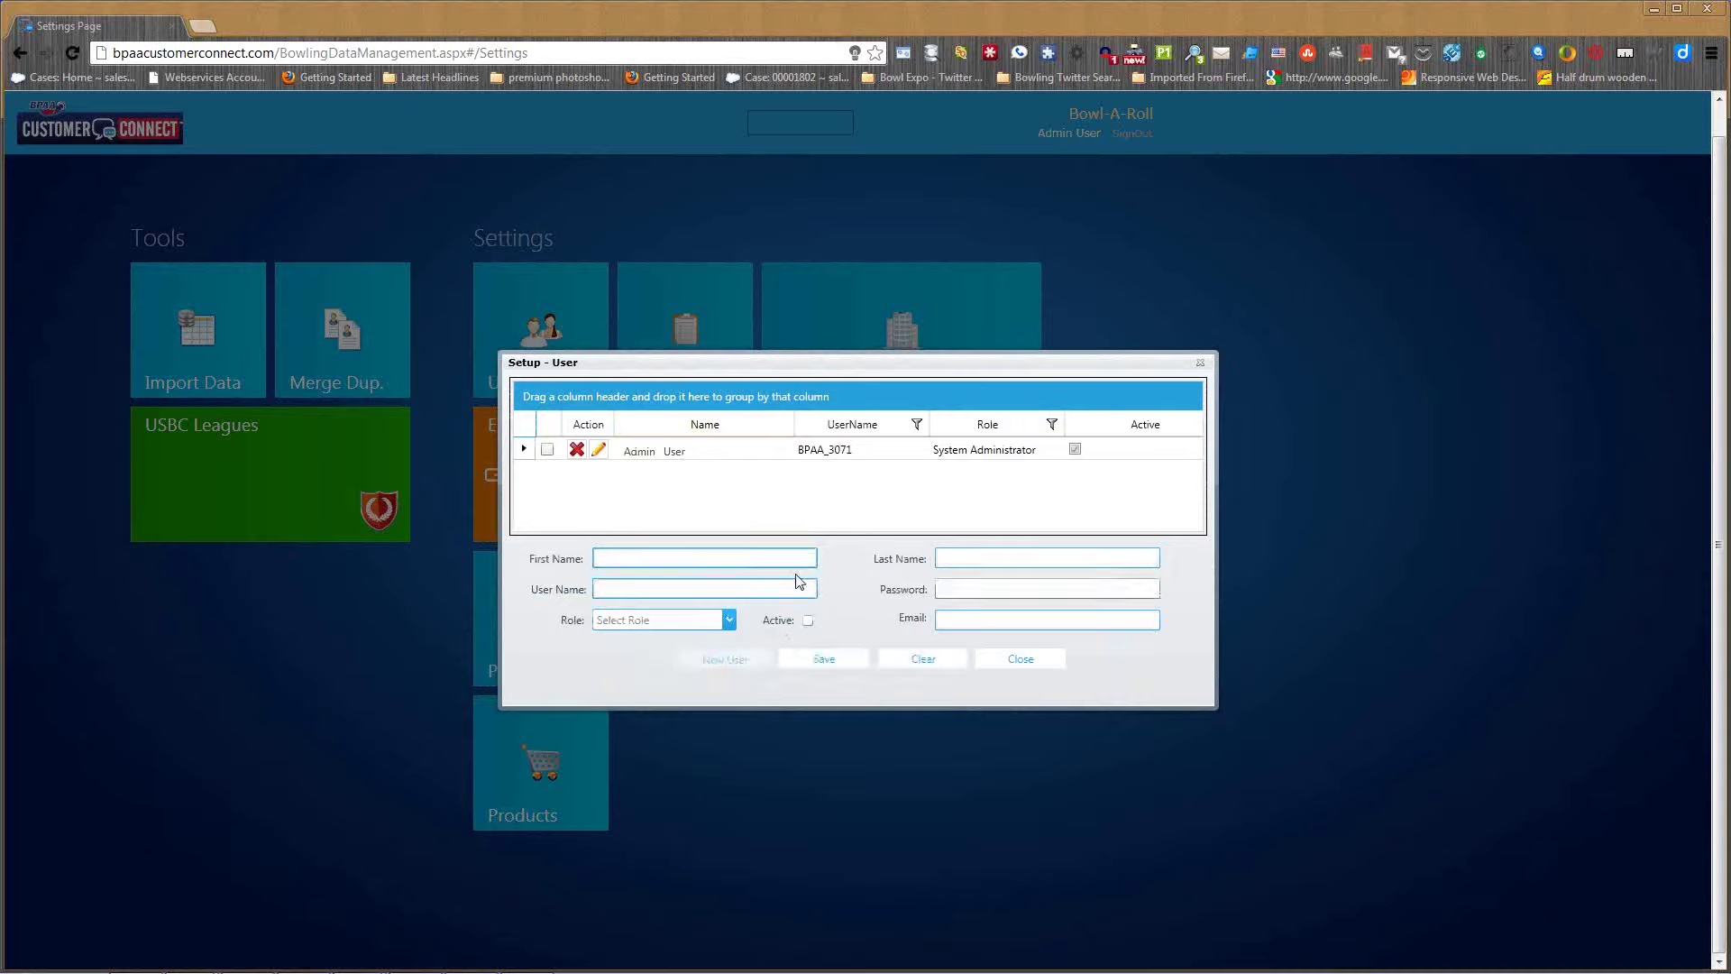
key("Tab")
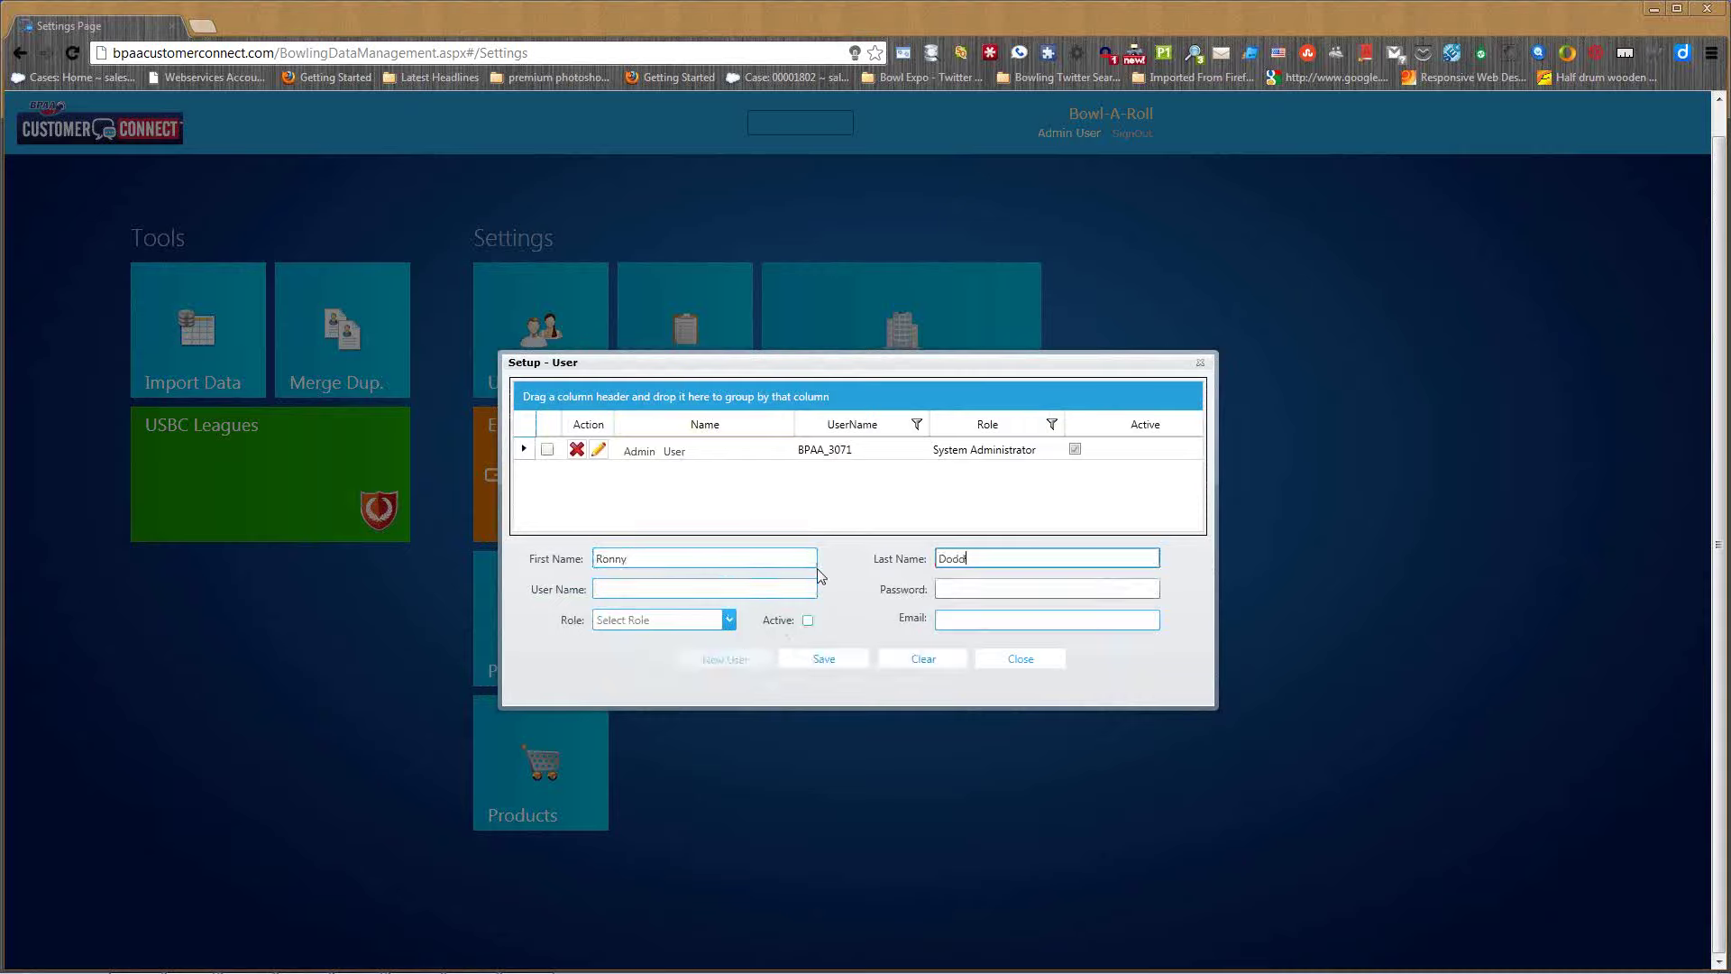
key("Tab")
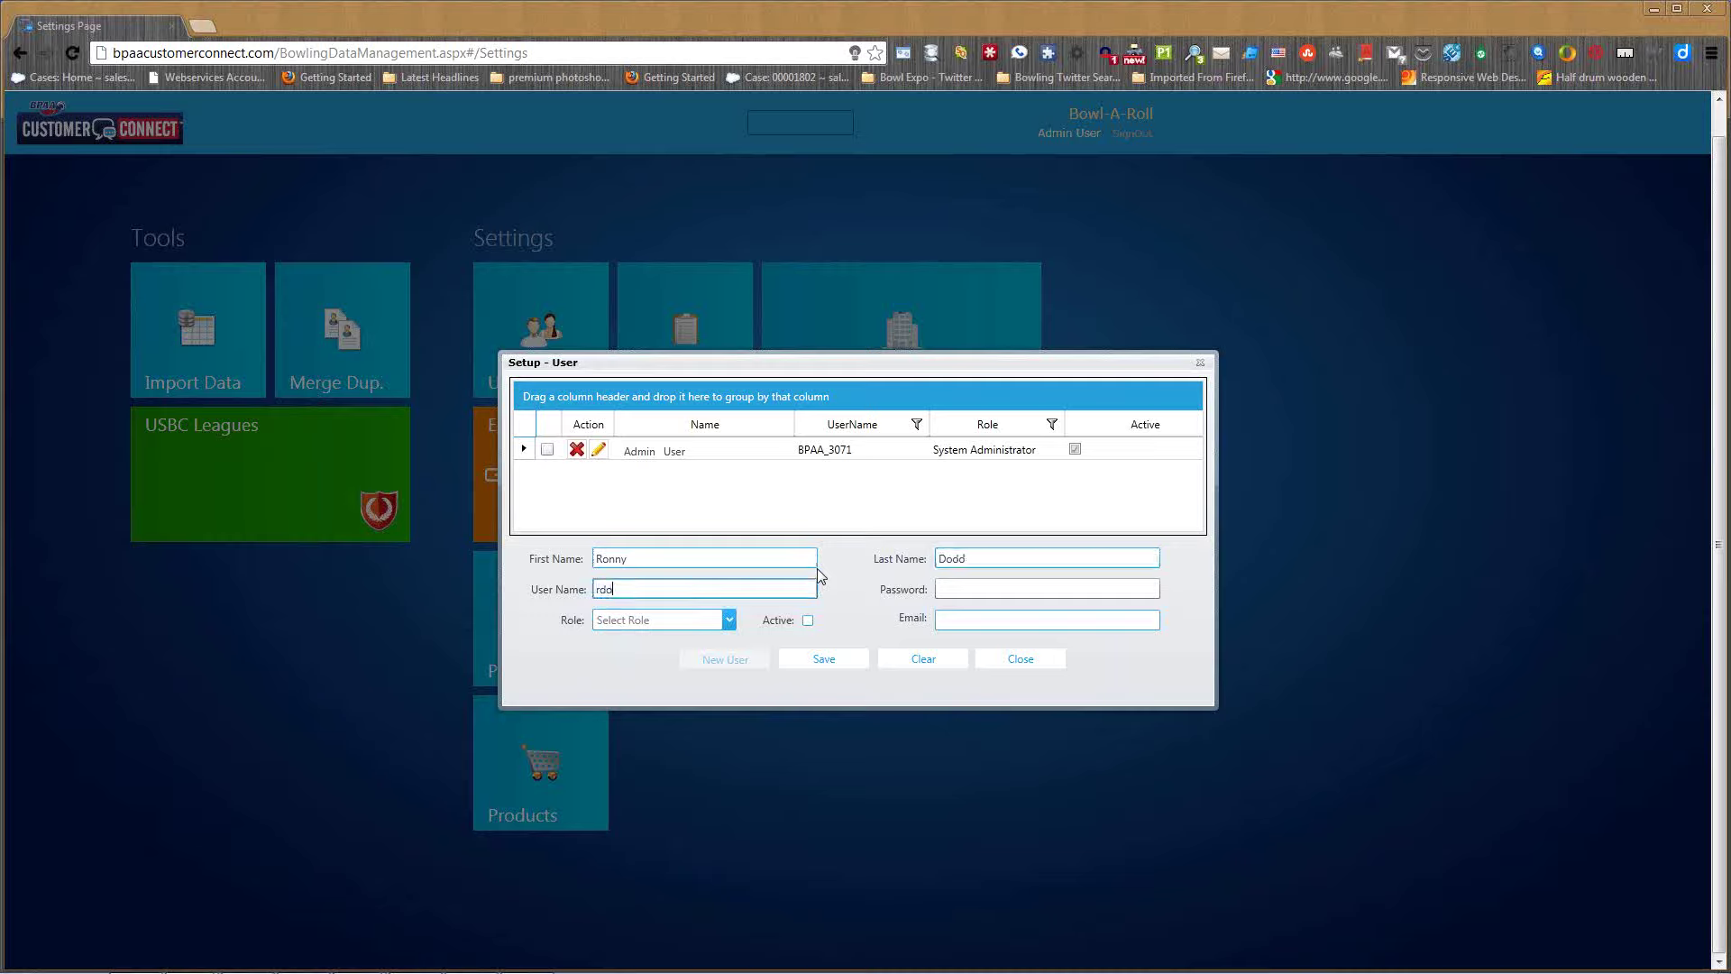
key("Tab")
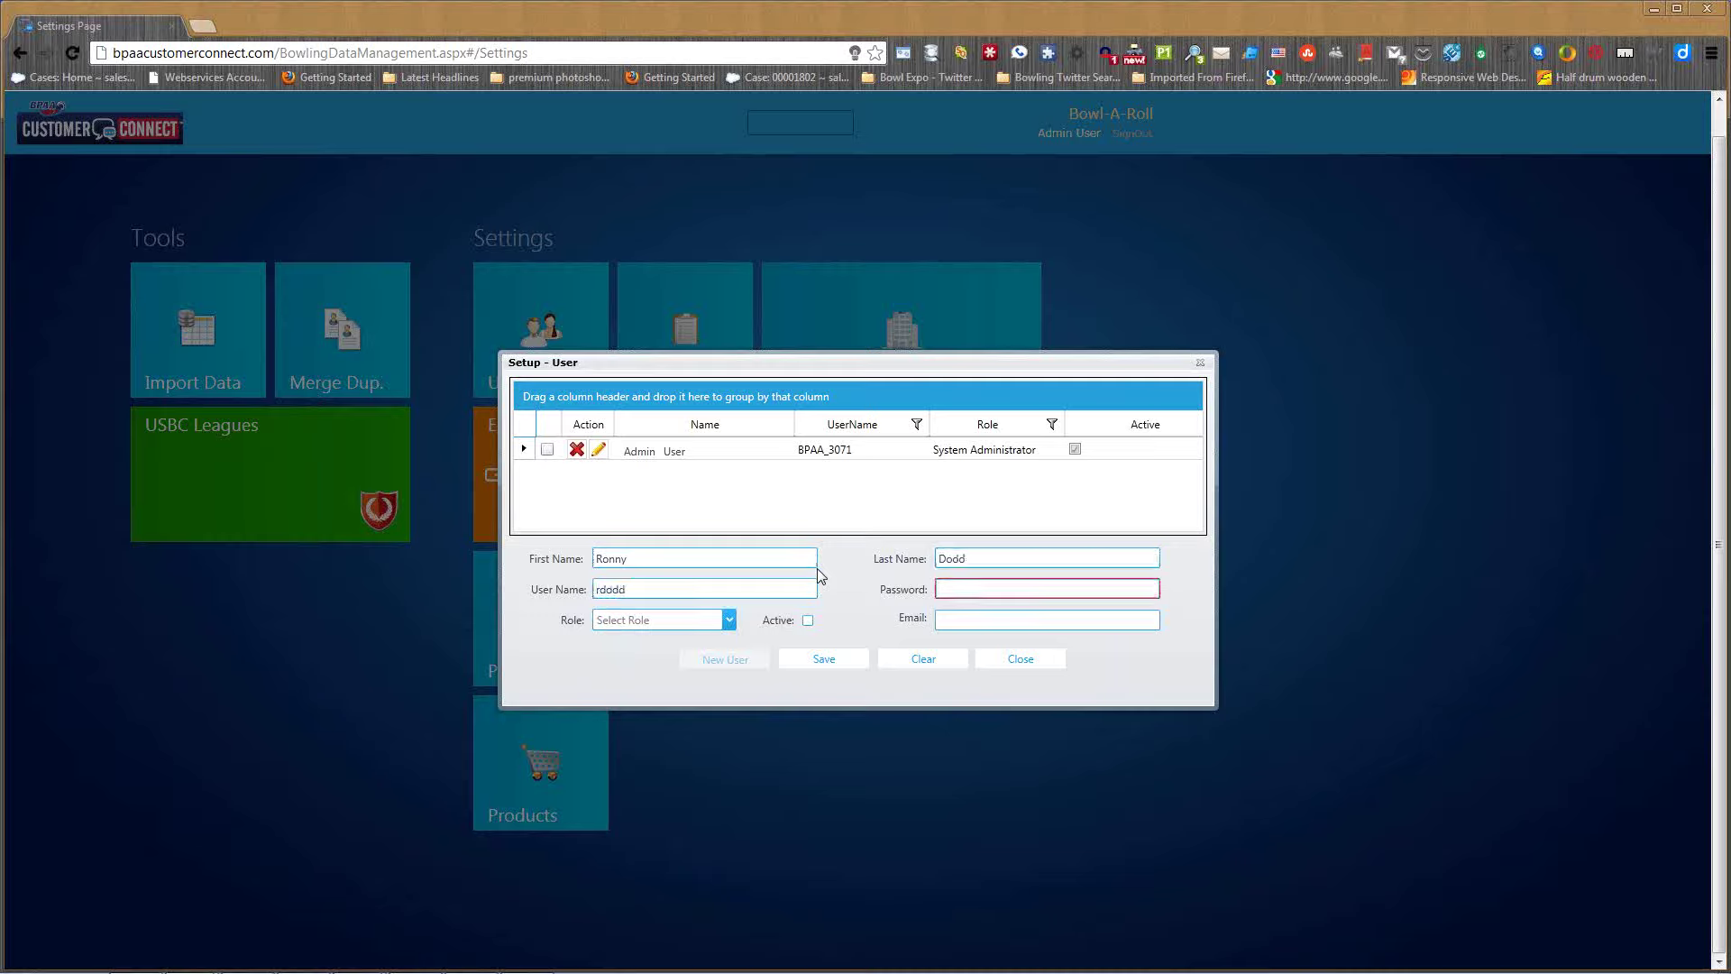
type("********")
- Give the user the System Administrator role, mark it Active, add an e-mail, and save
left_click(729, 622)
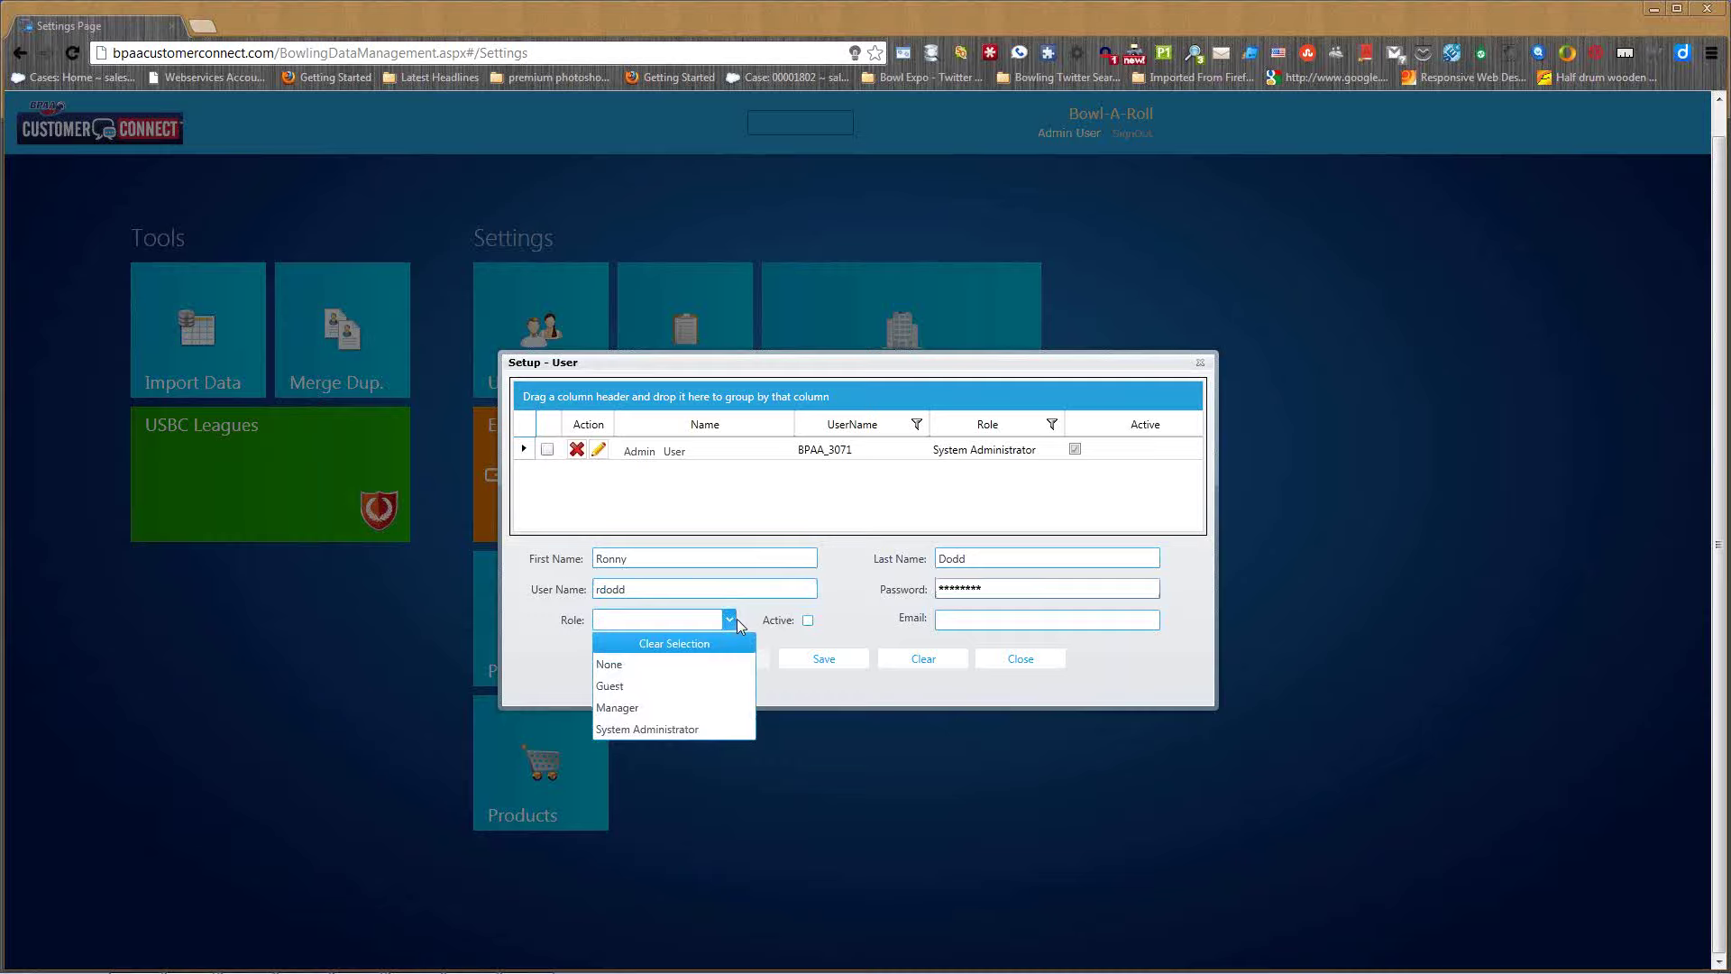
left_click(647, 728)
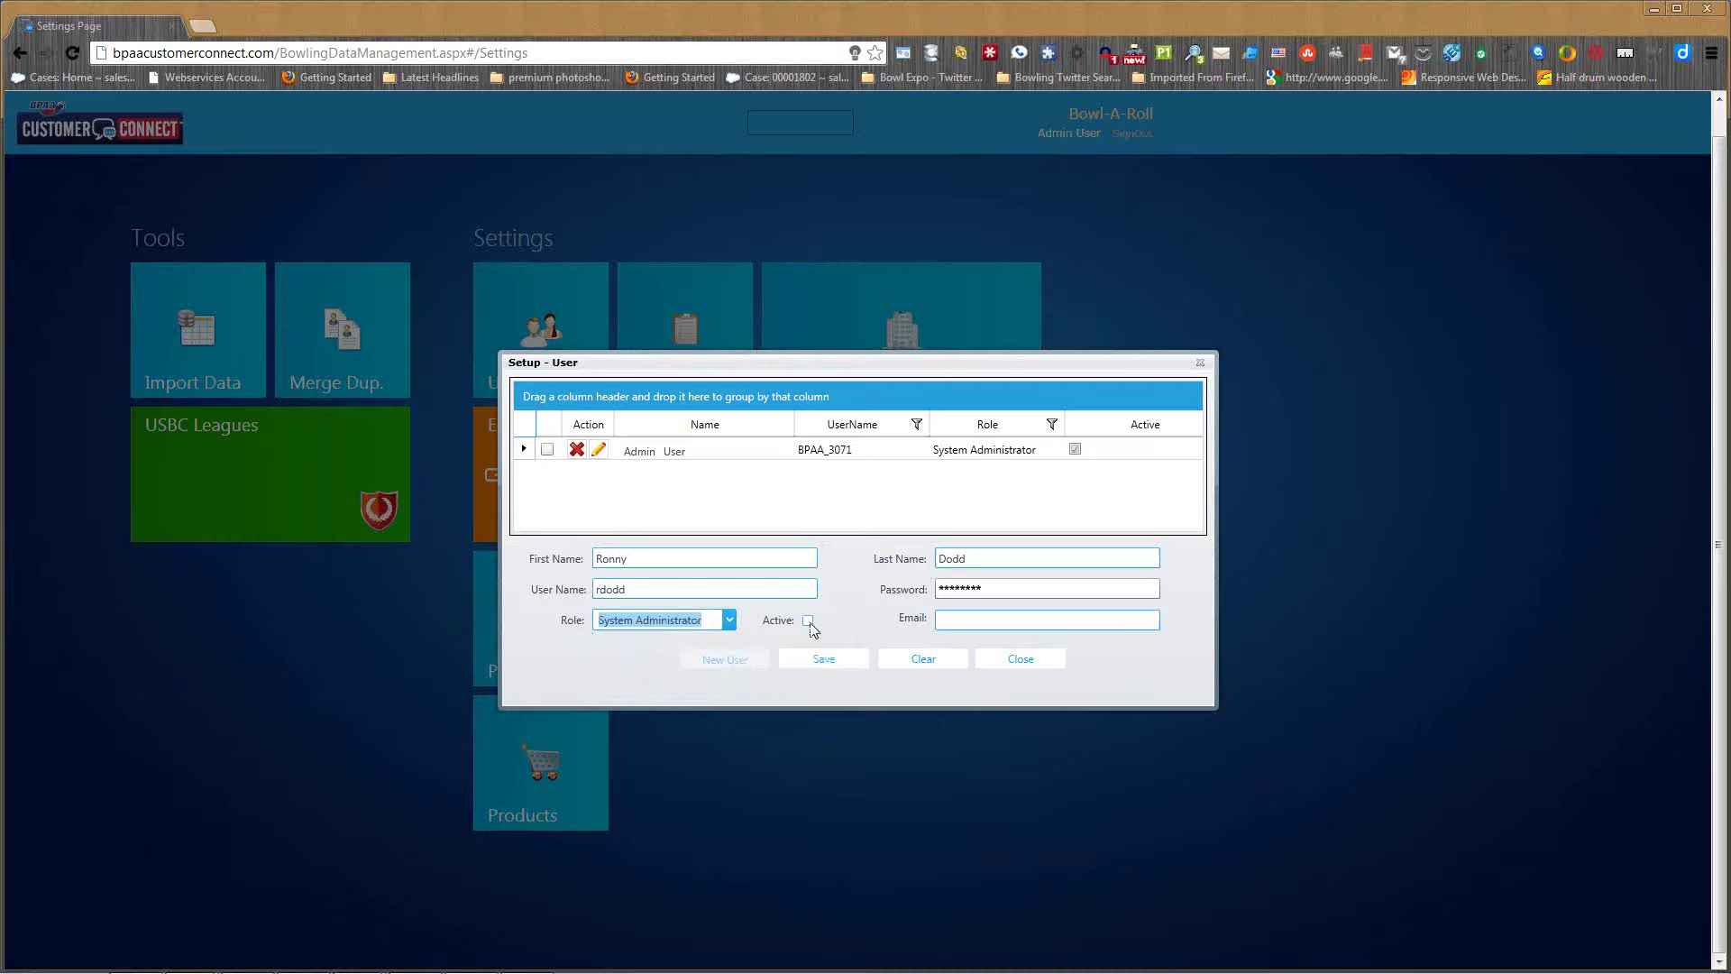
left_click(808, 621)
left_click(959, 620)
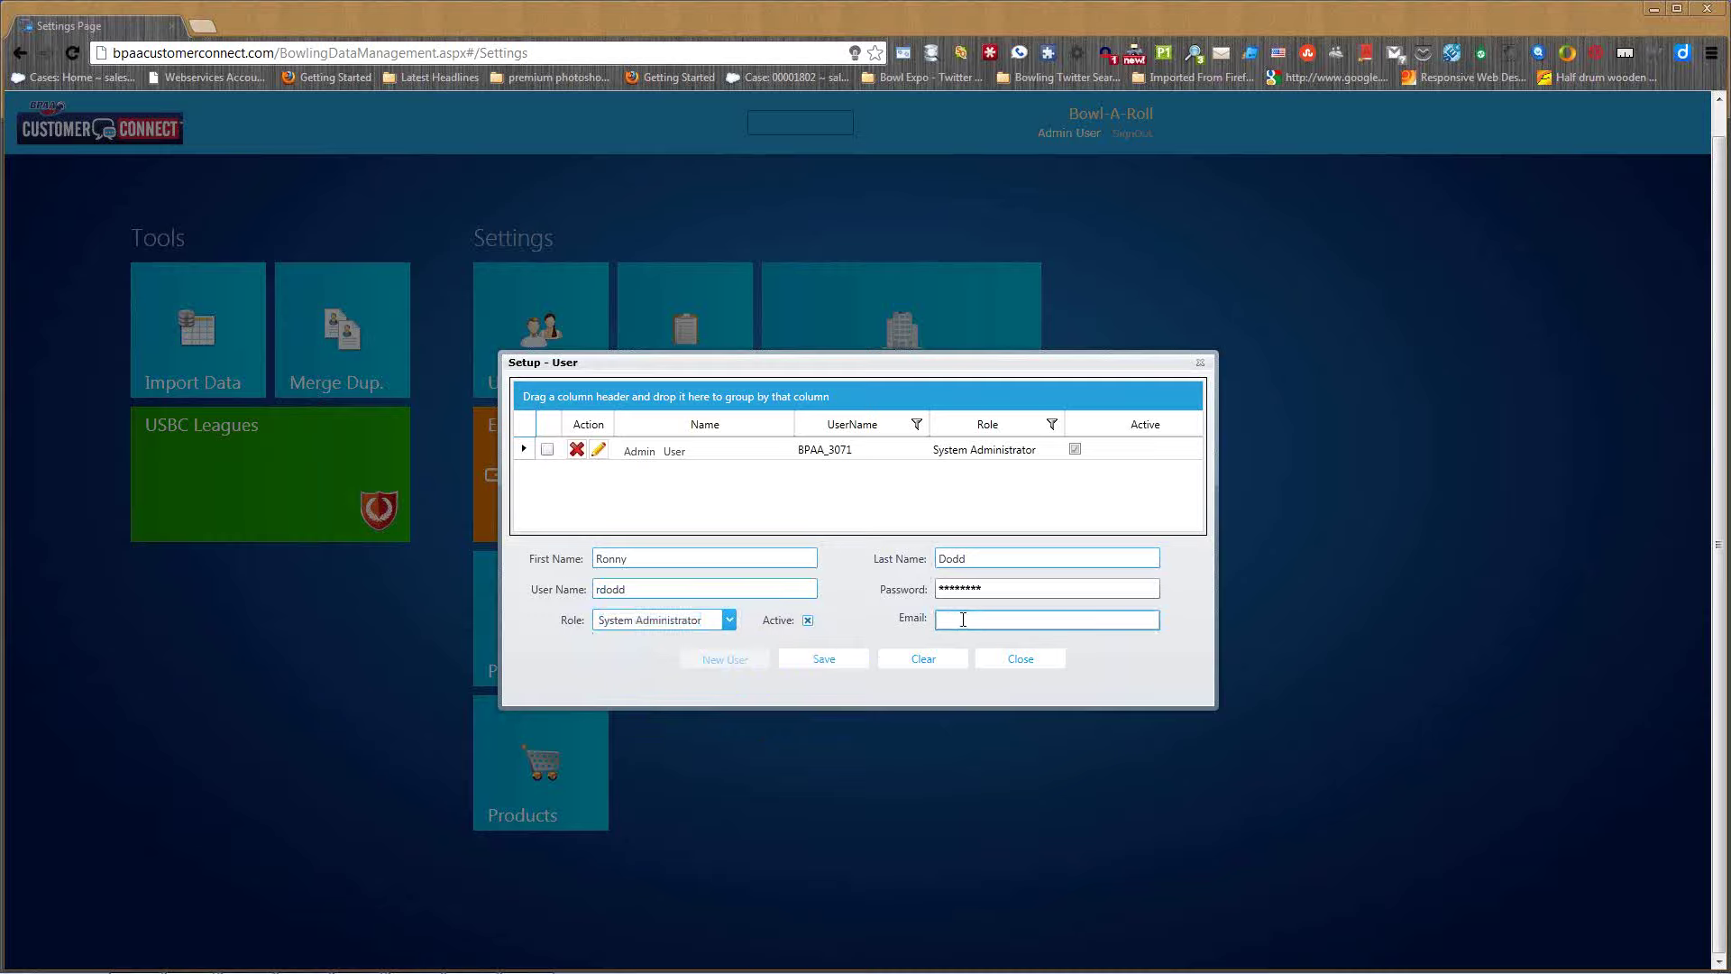
left_click(851, 666)
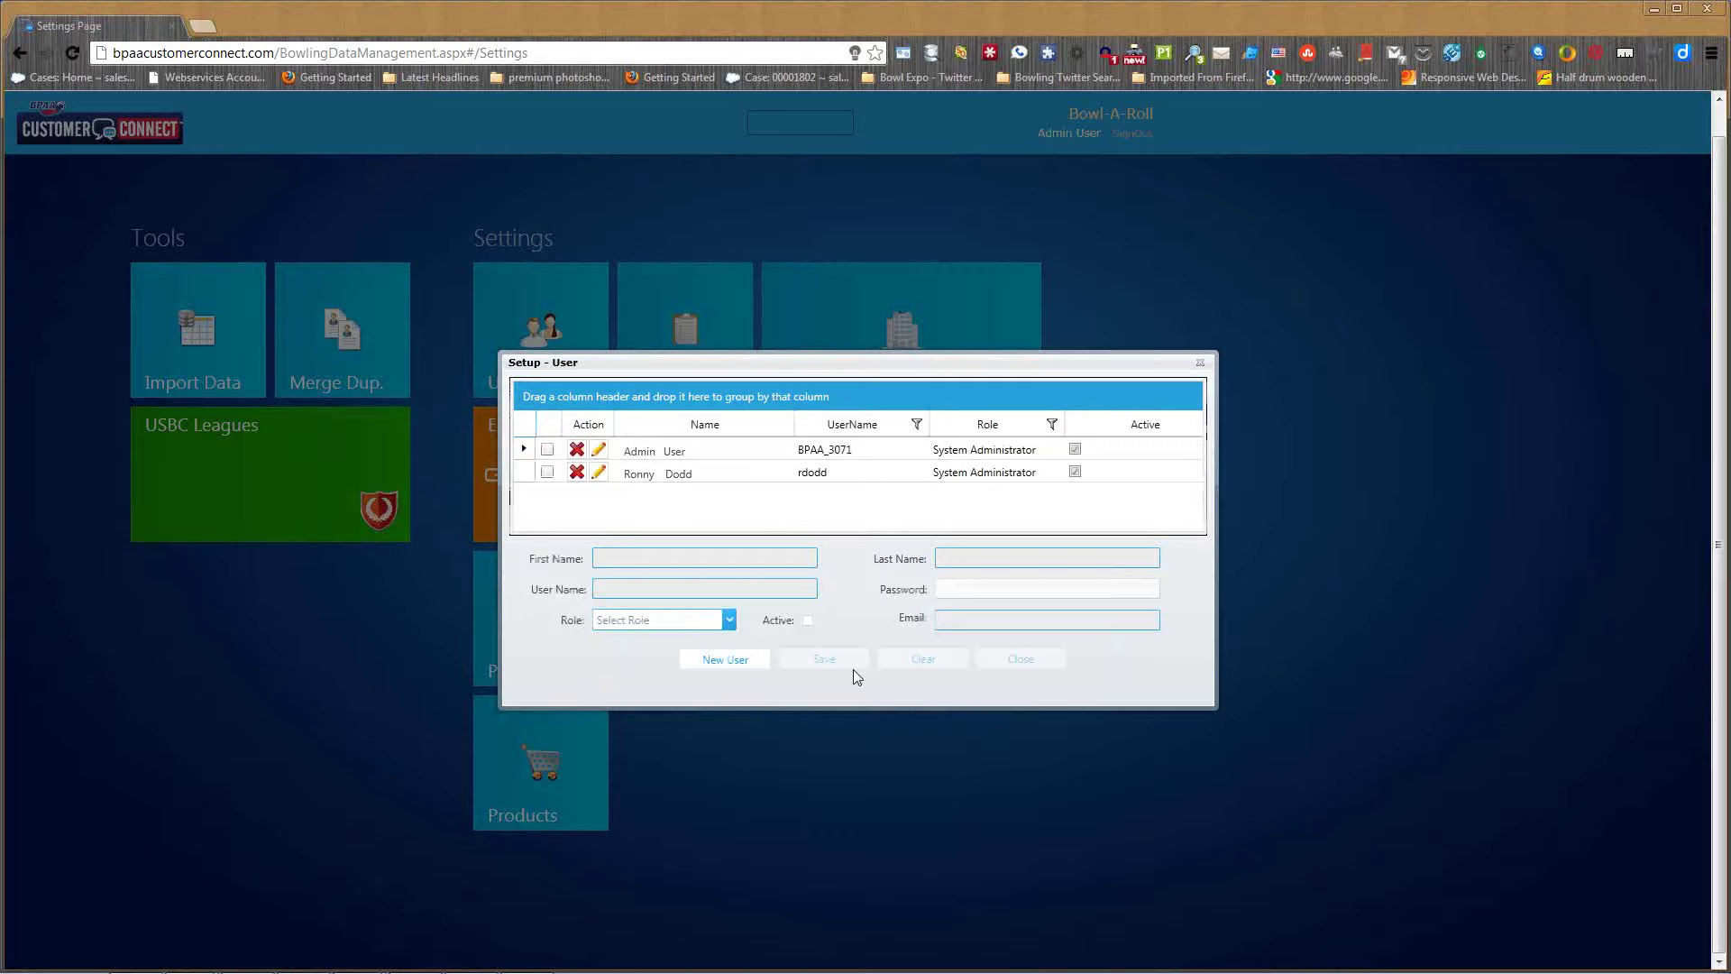
left_click(1042, 456)
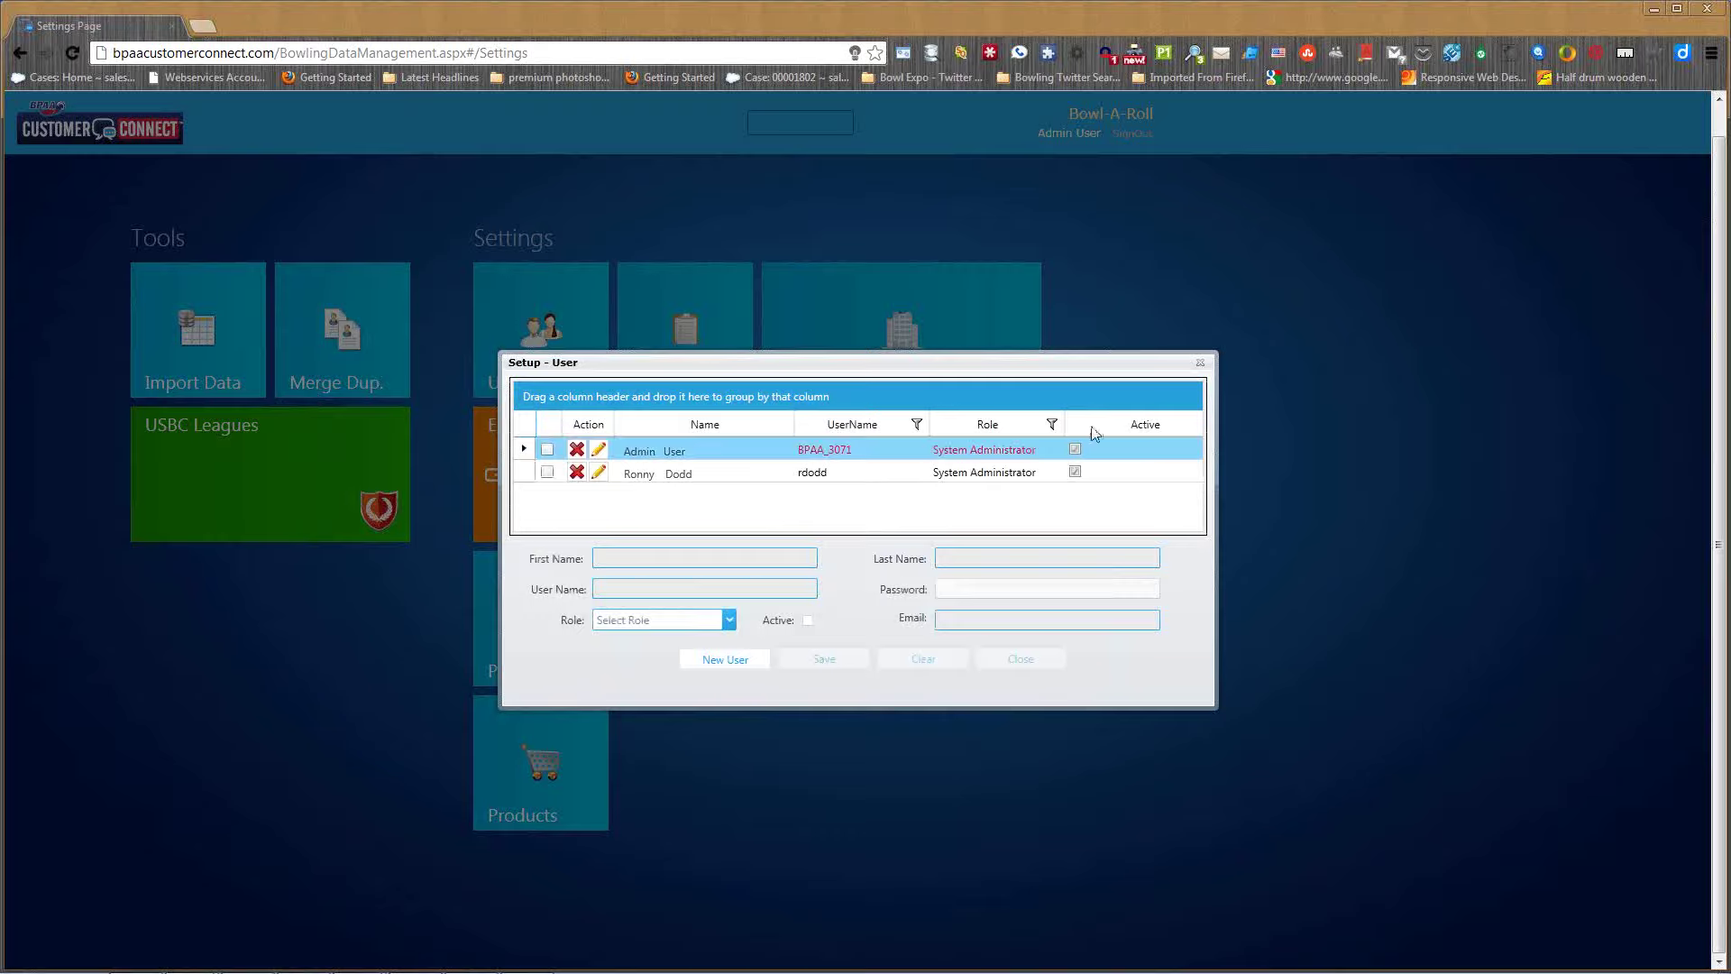
- Close the user setup and open Center Details' Set Default Locations window
left_click(1202, 363)
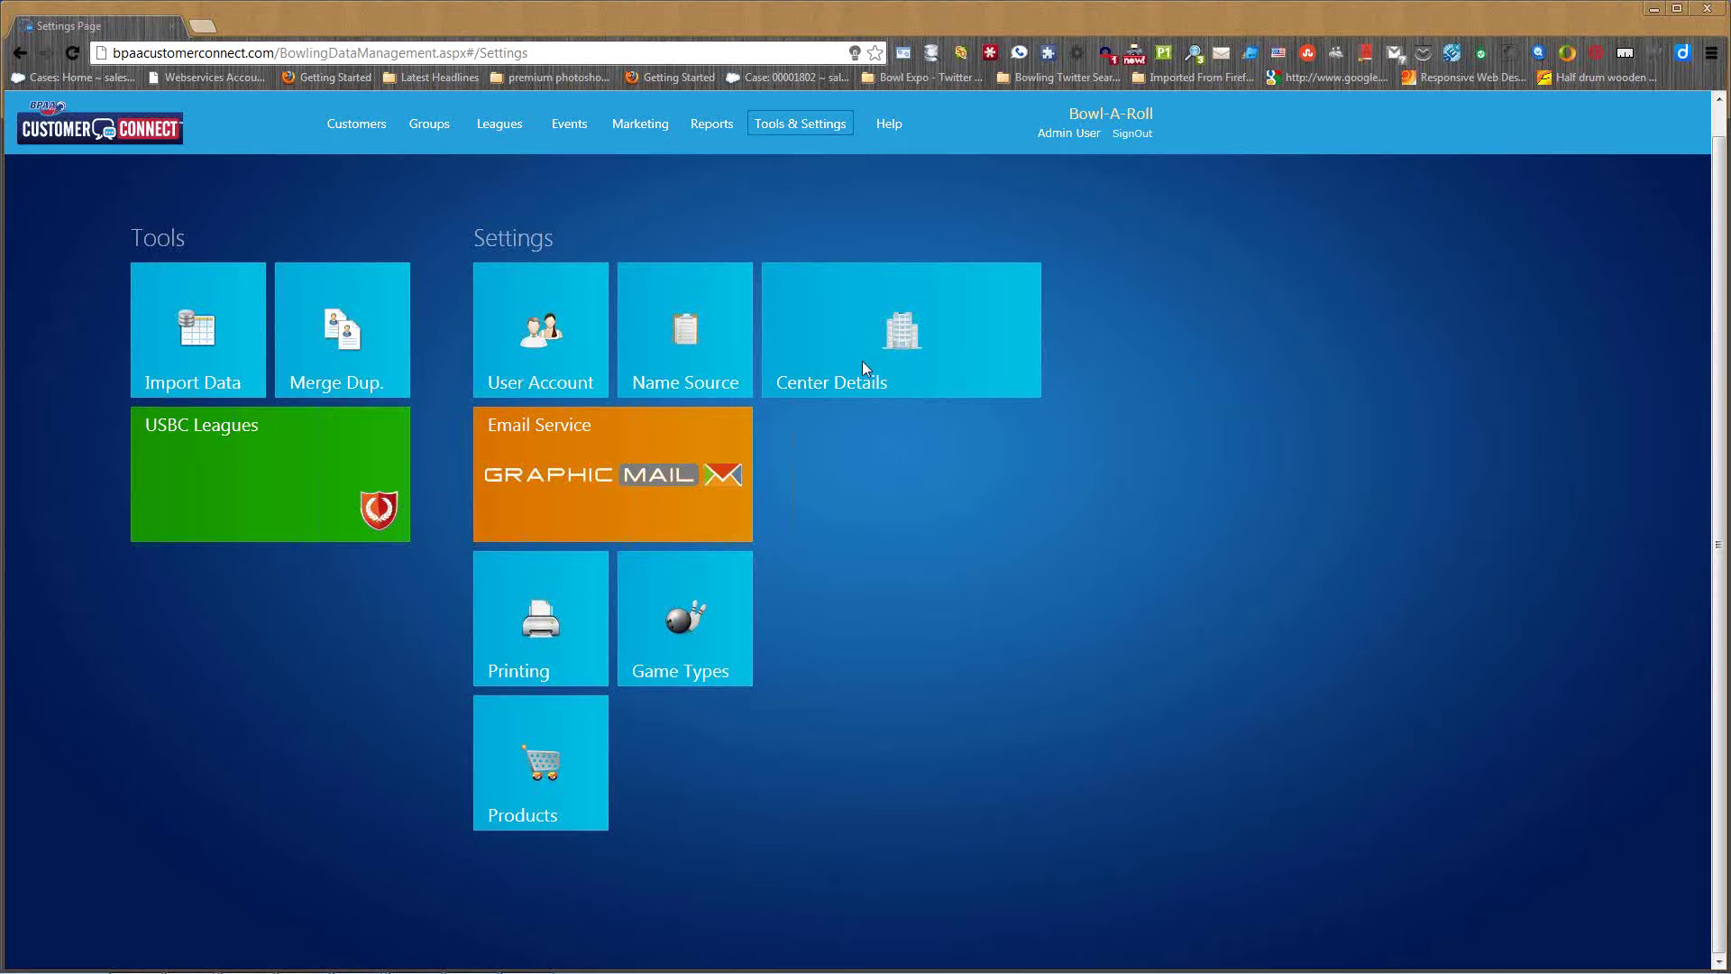
left_click(903, 360)
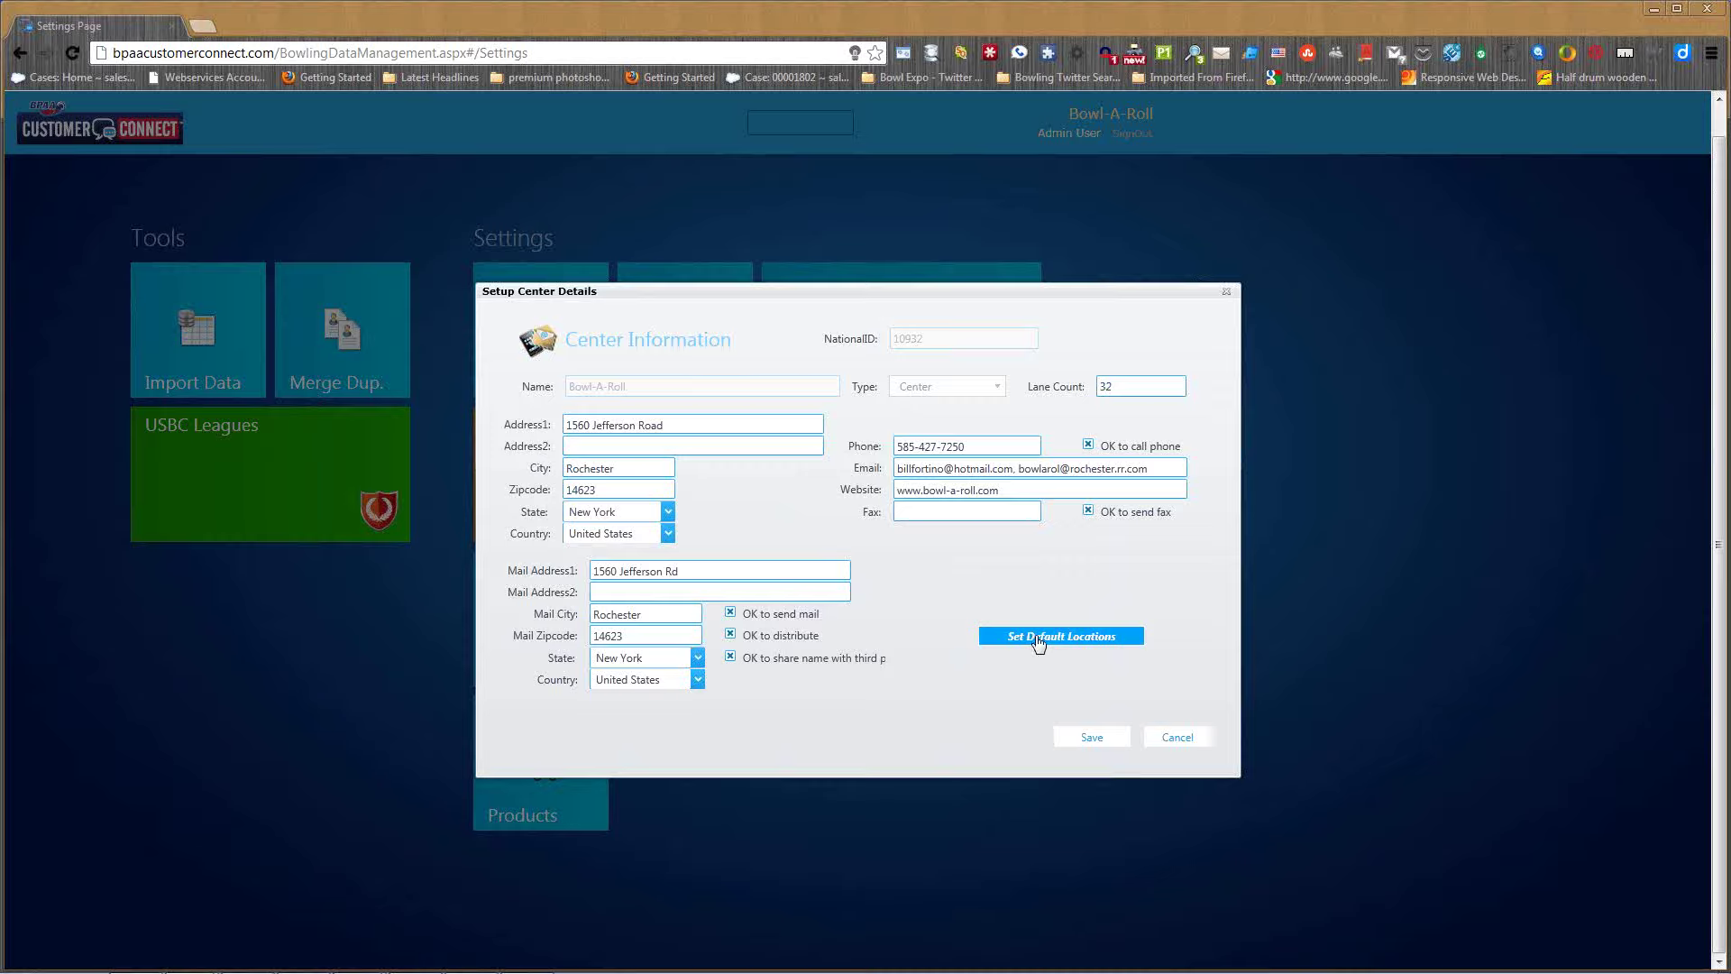
left_click(1039, 640)
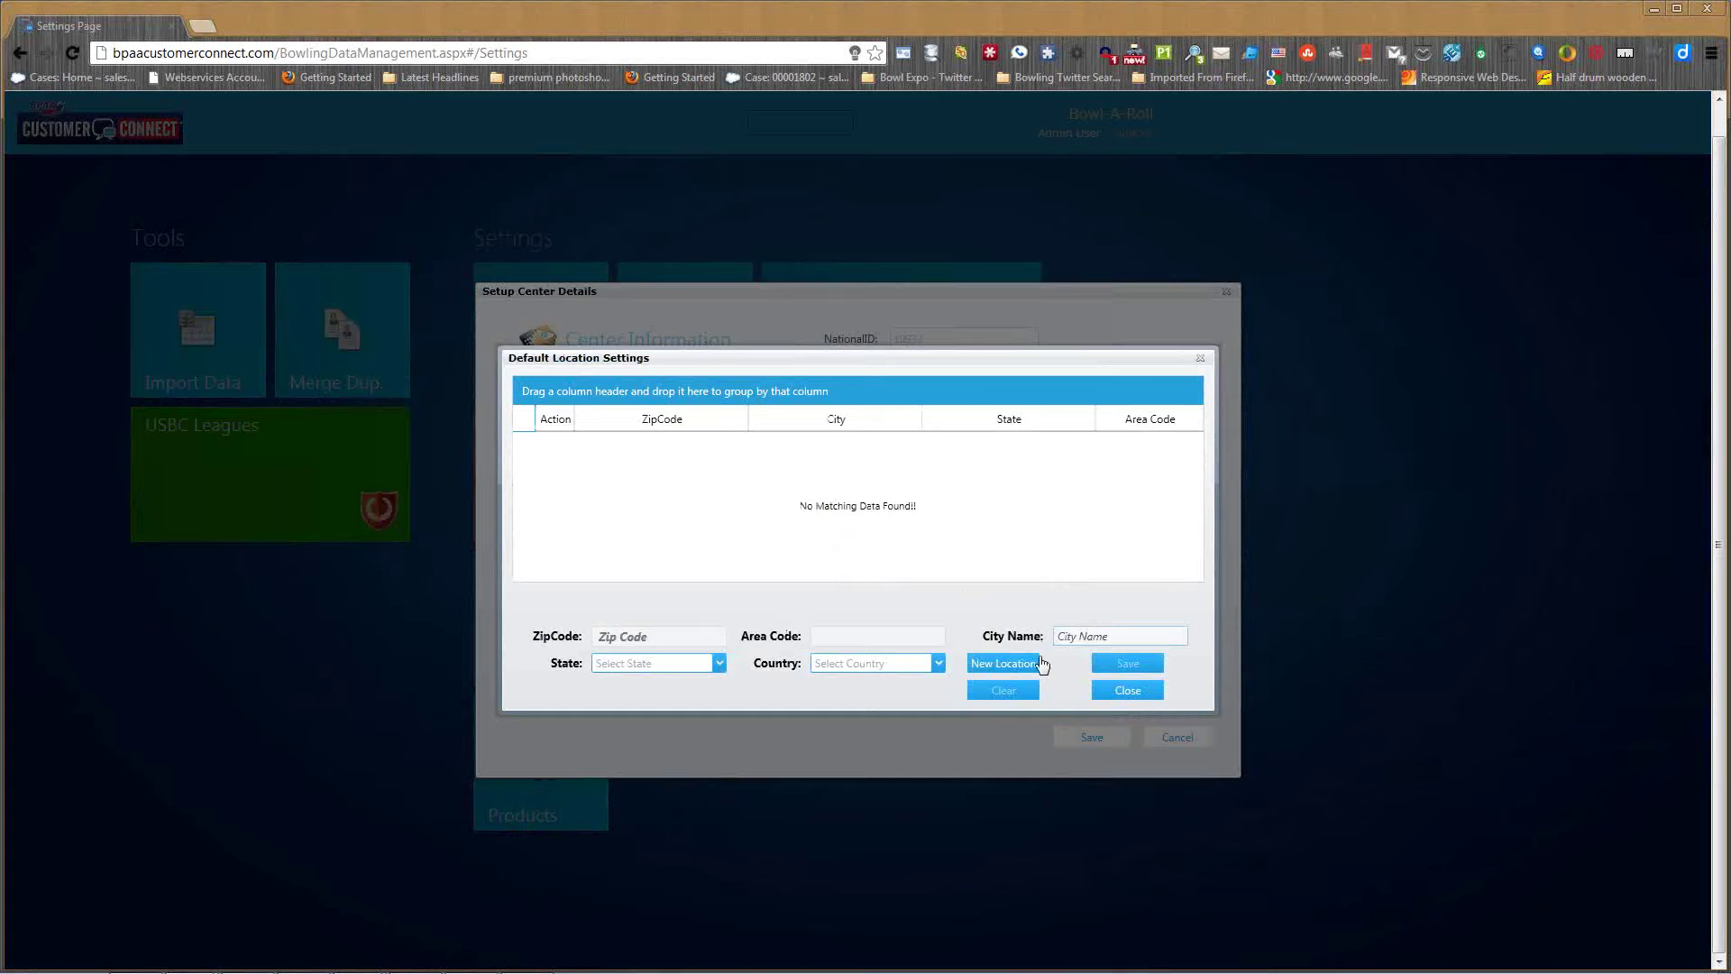
- Add a default location with zip 76210, area code 940 and city Denton
left_click(1004, 664)
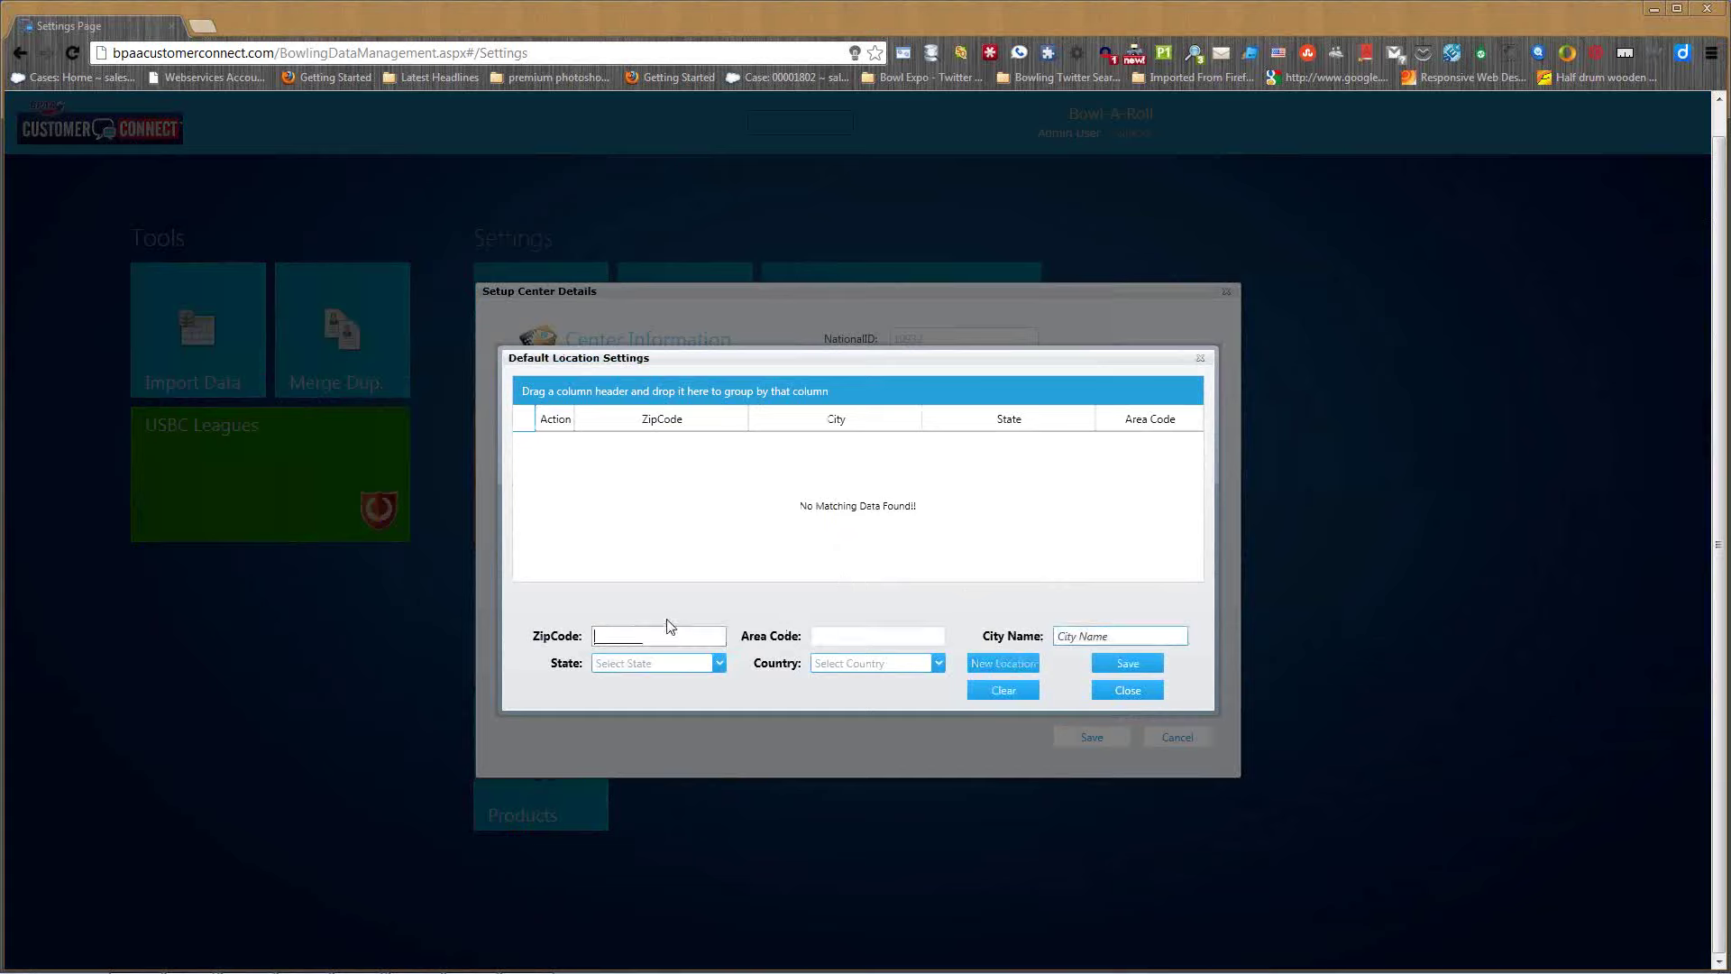
type("76210")
left_click(822, 640)
type("940")
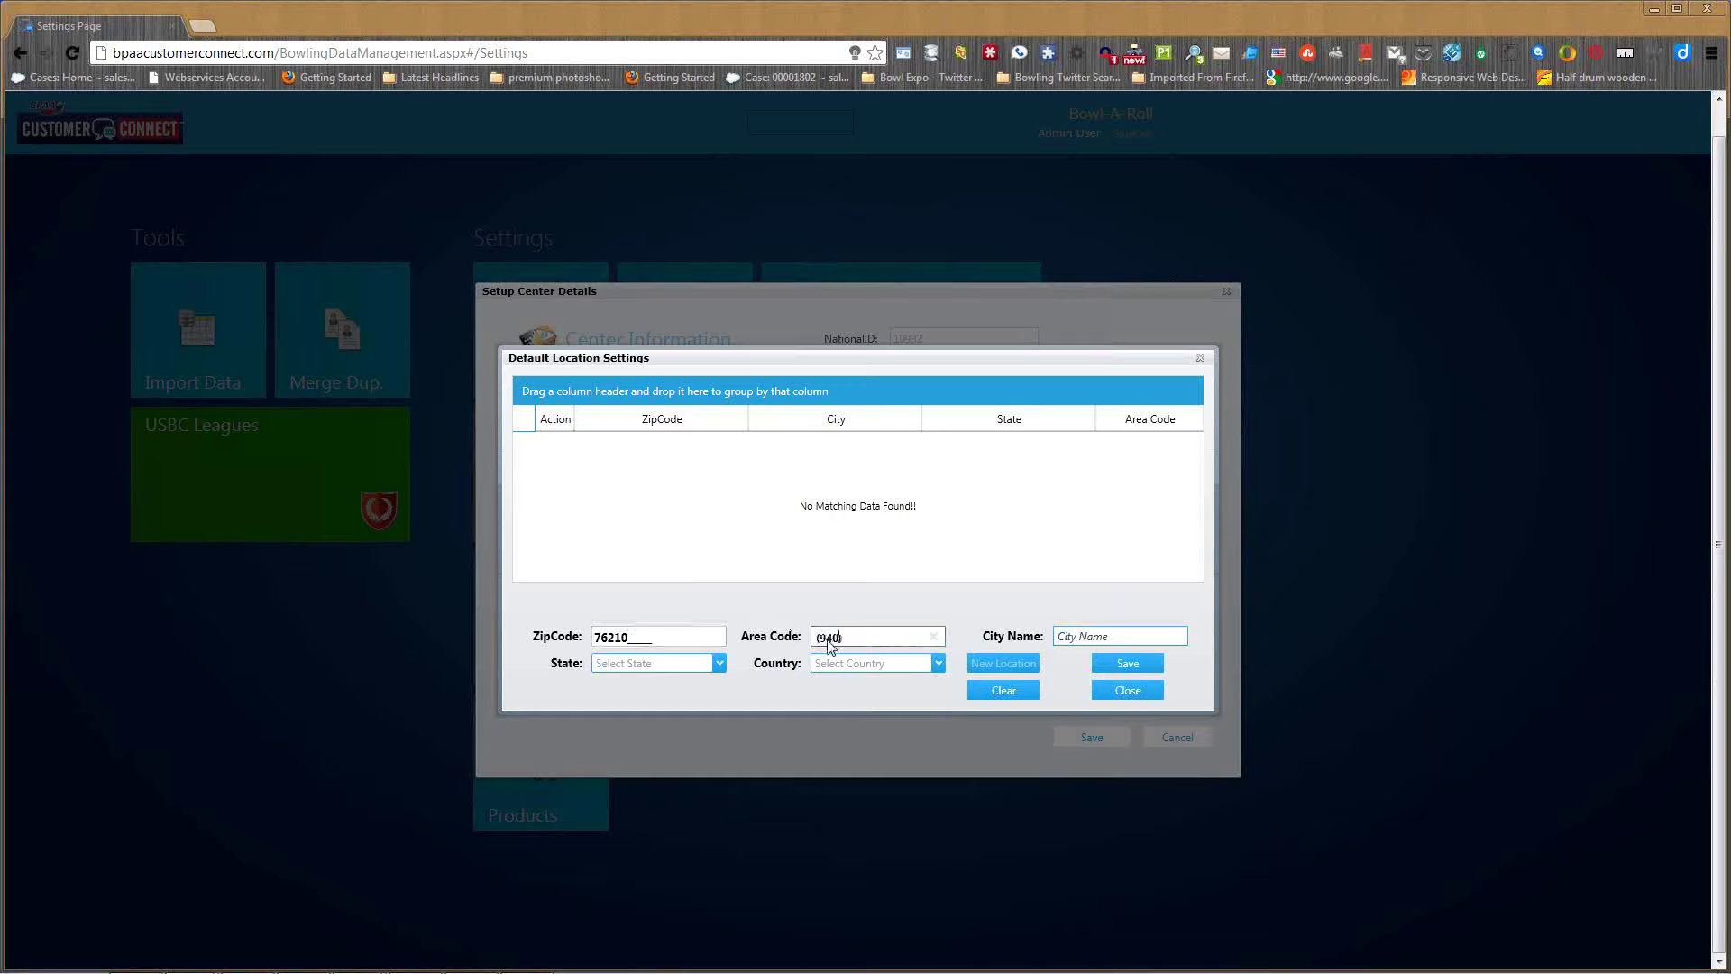
left_click(1134, 634)
type("Deno")
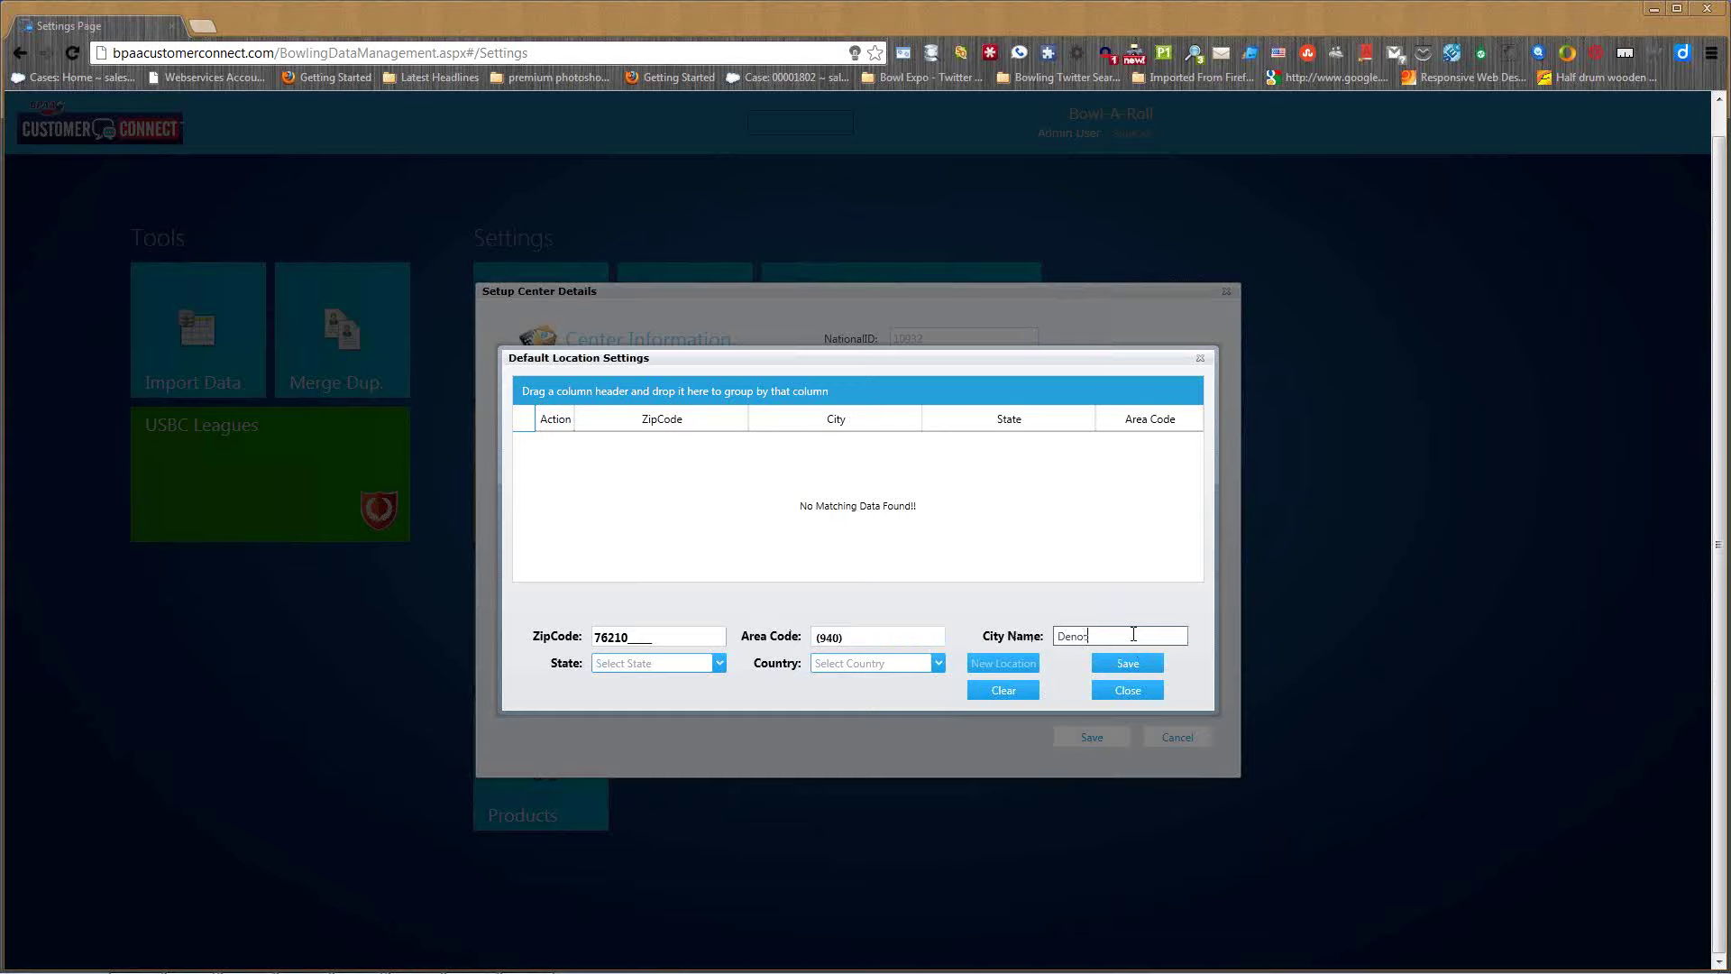
key("BackSpace")
type("ton")
- Set the state to Tennessee and country to United States, then save and close
left_click(611, 667)
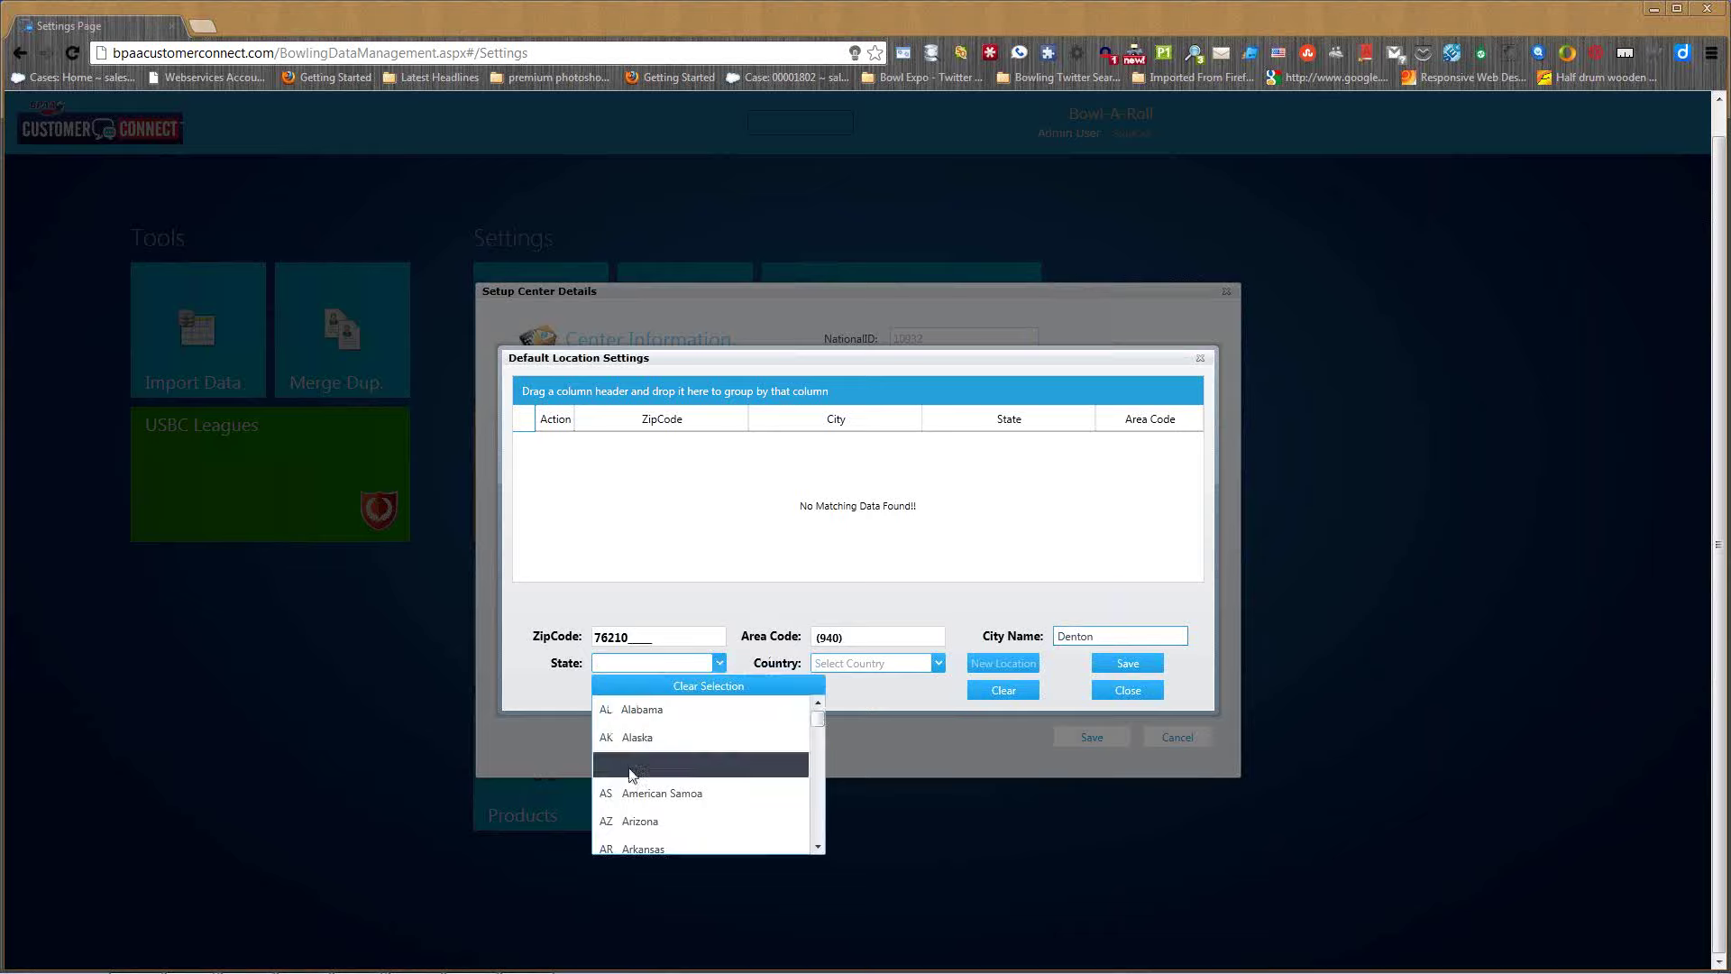
type("Tennessee")
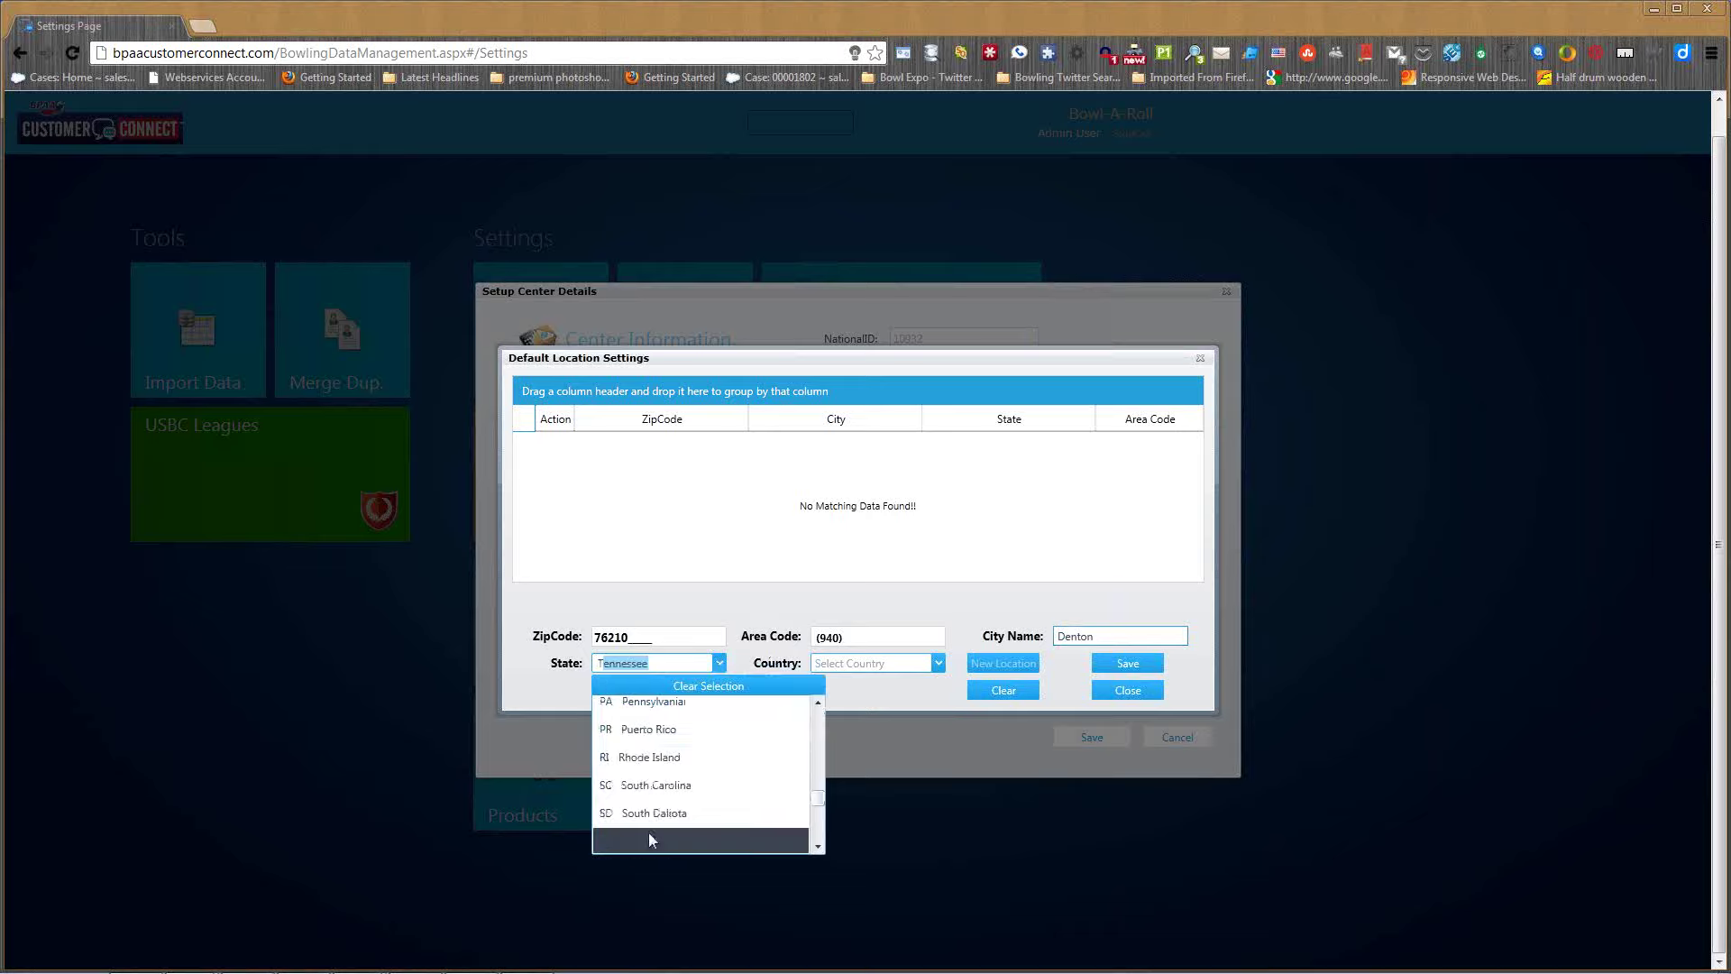
left_click(651, 827)
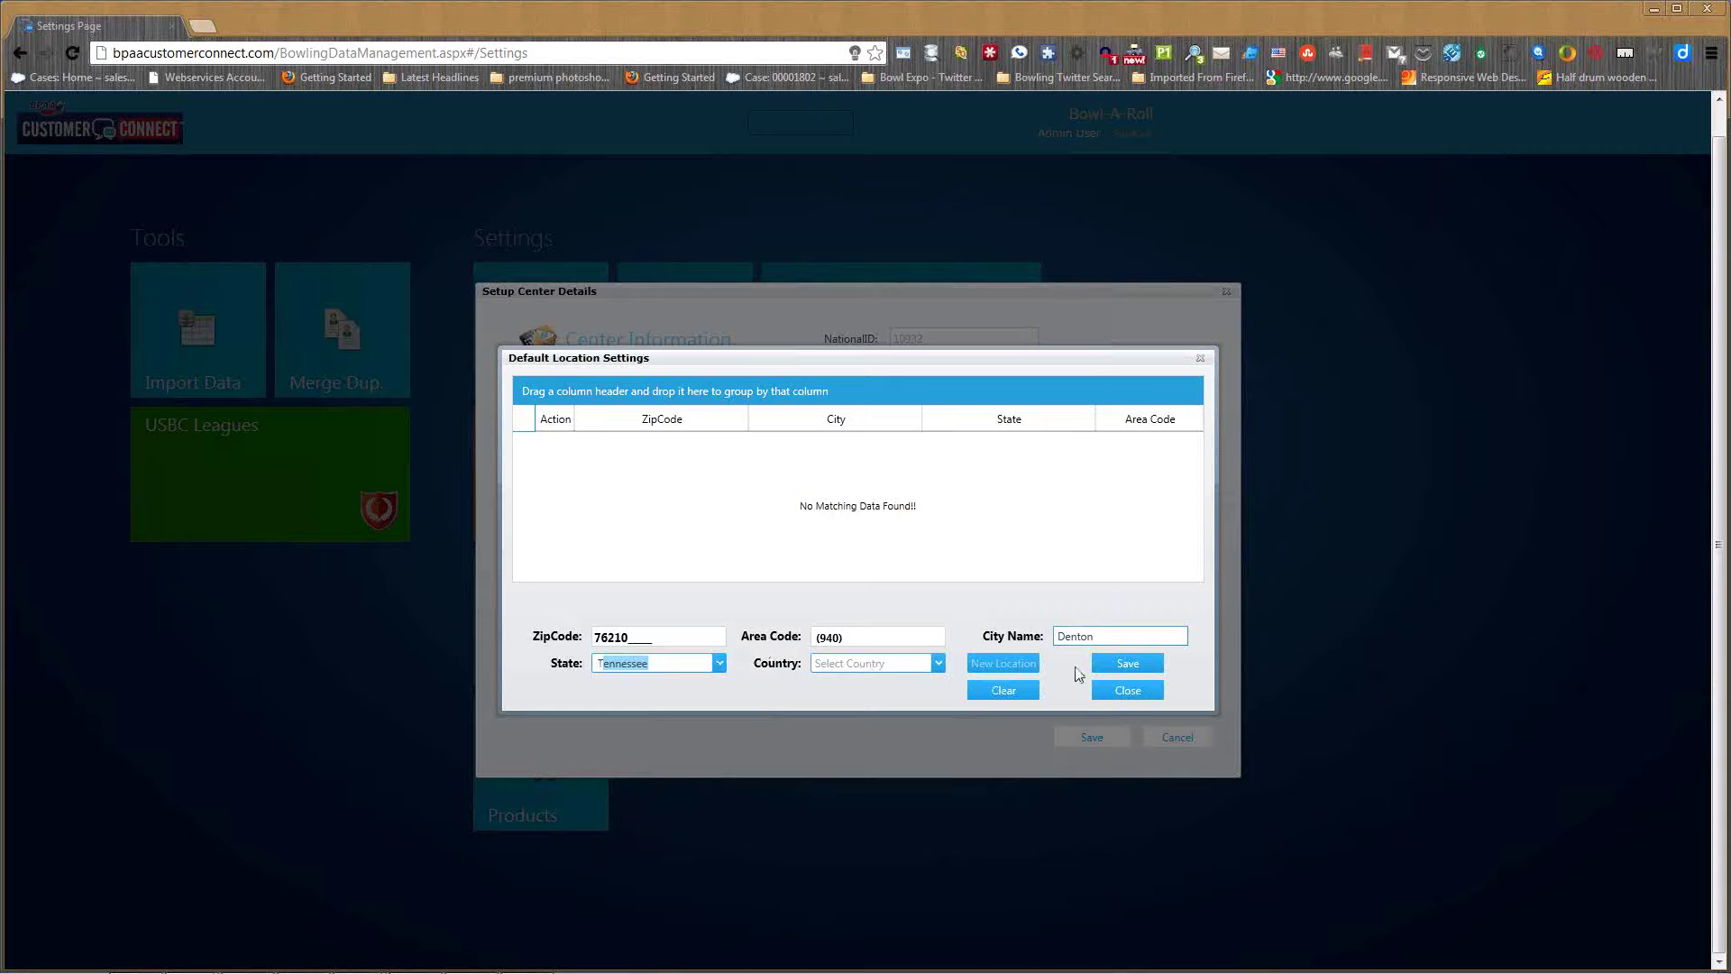
left_click(1133, 664)
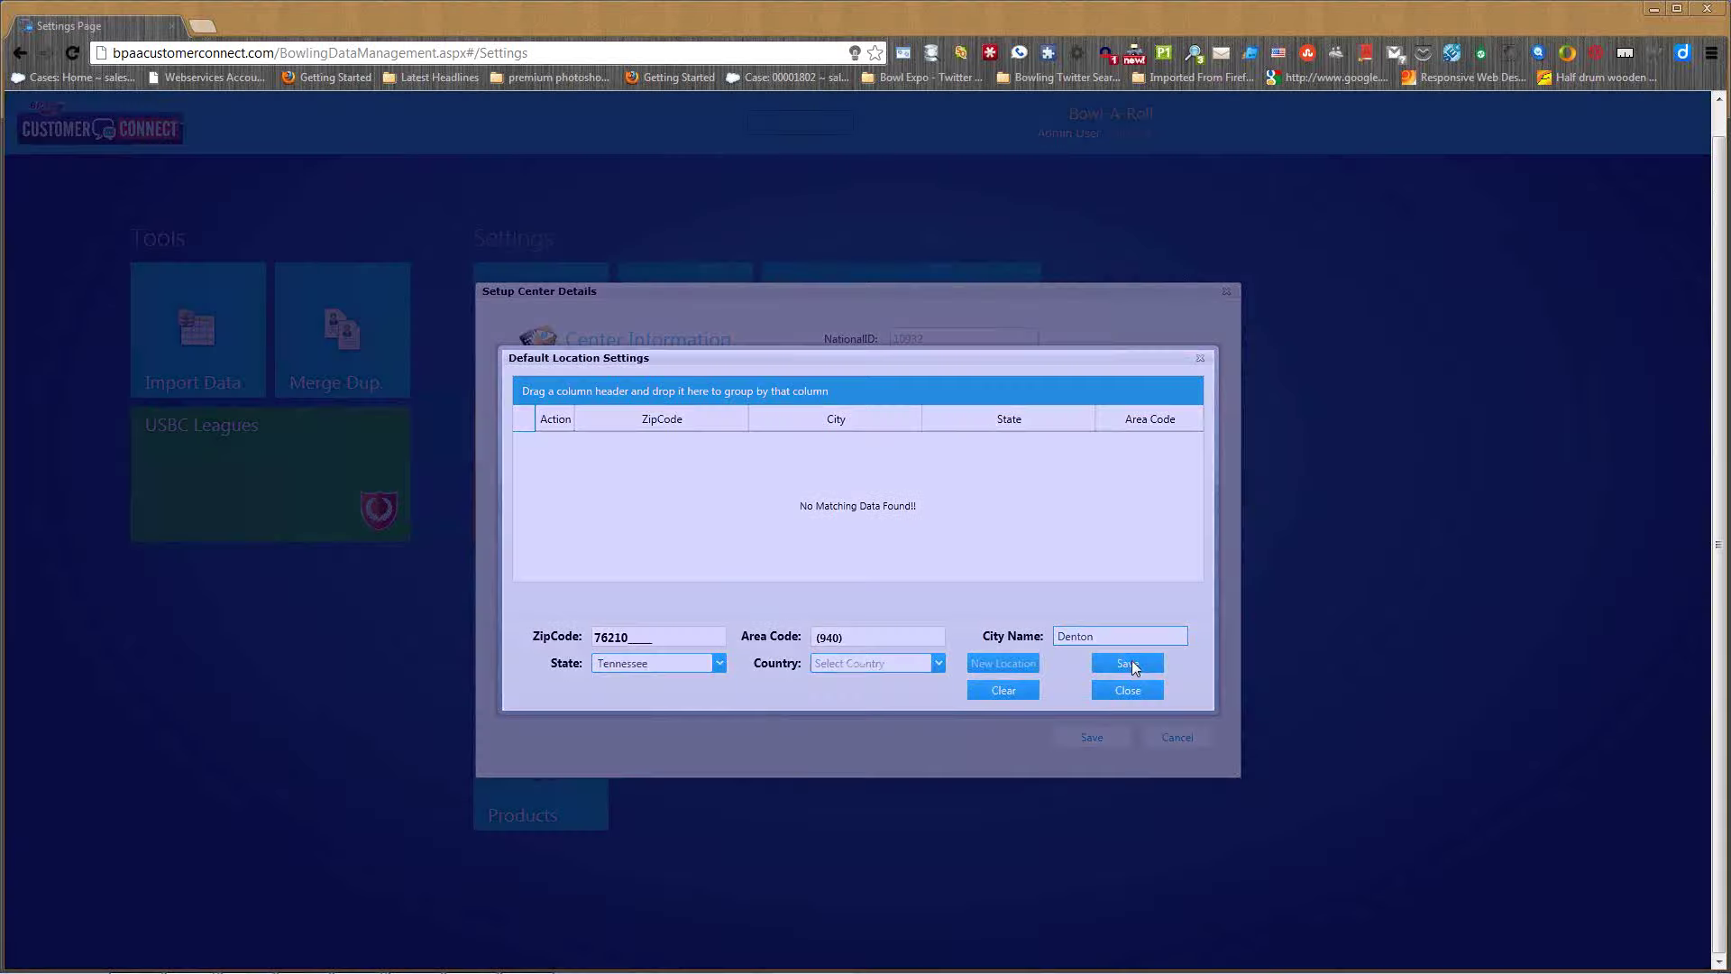
left_click(943, 567)
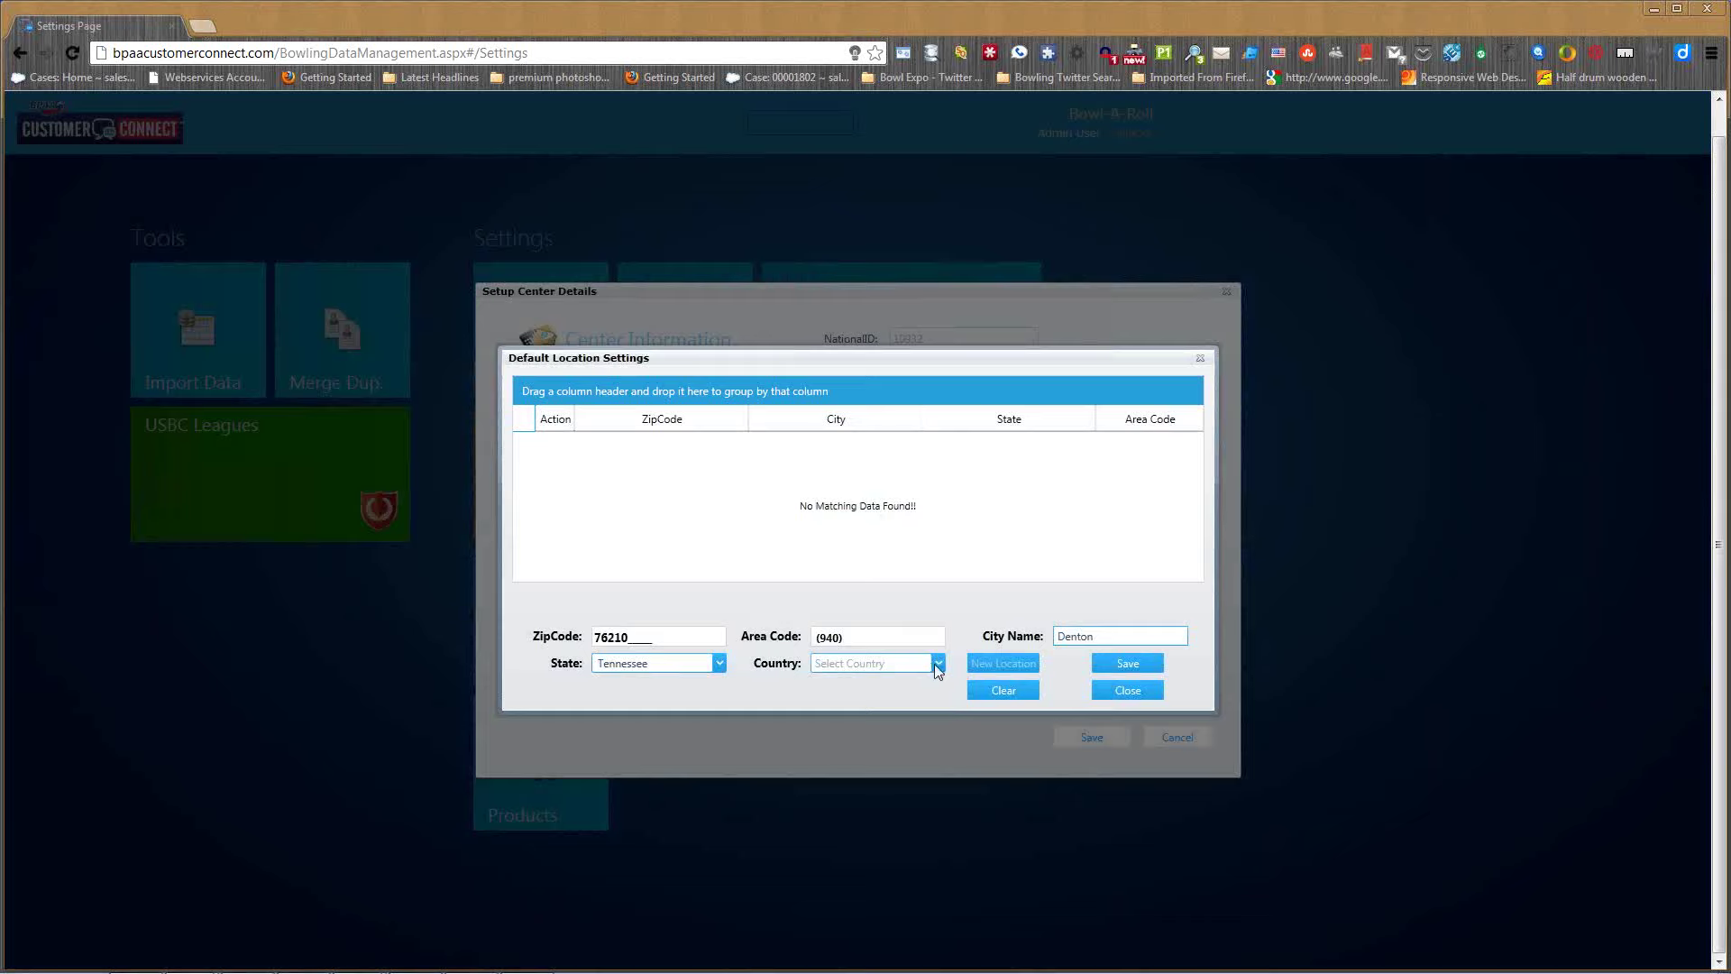
left_click(938, 666)
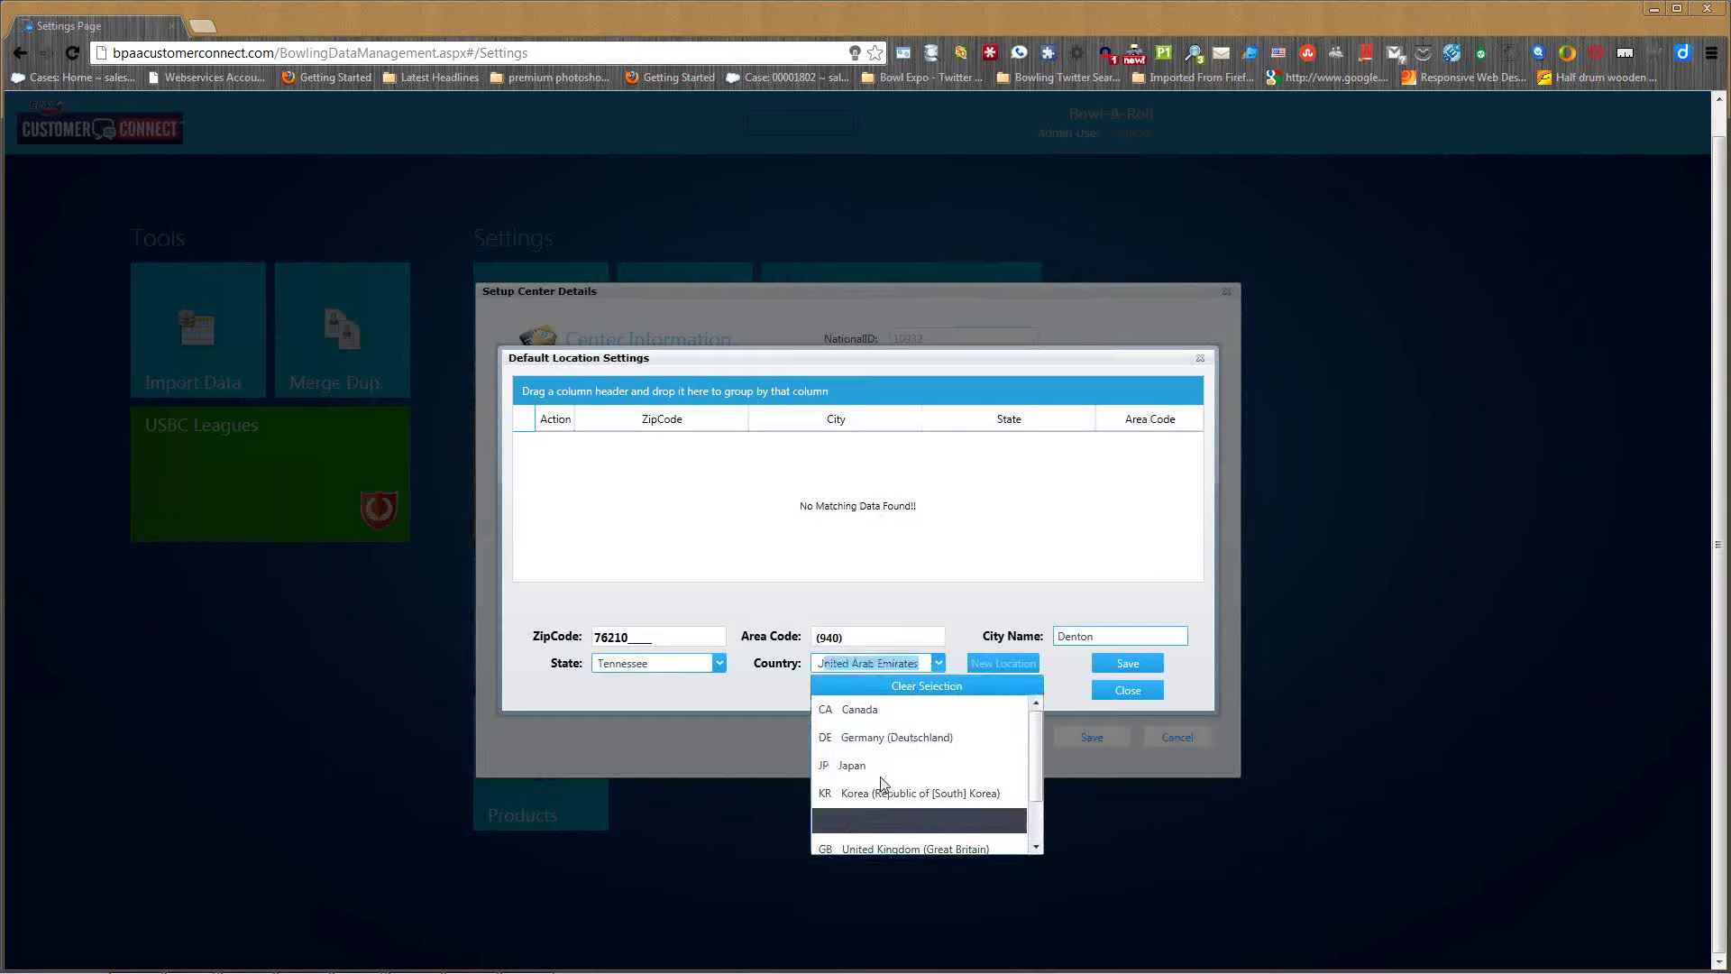
type("U")
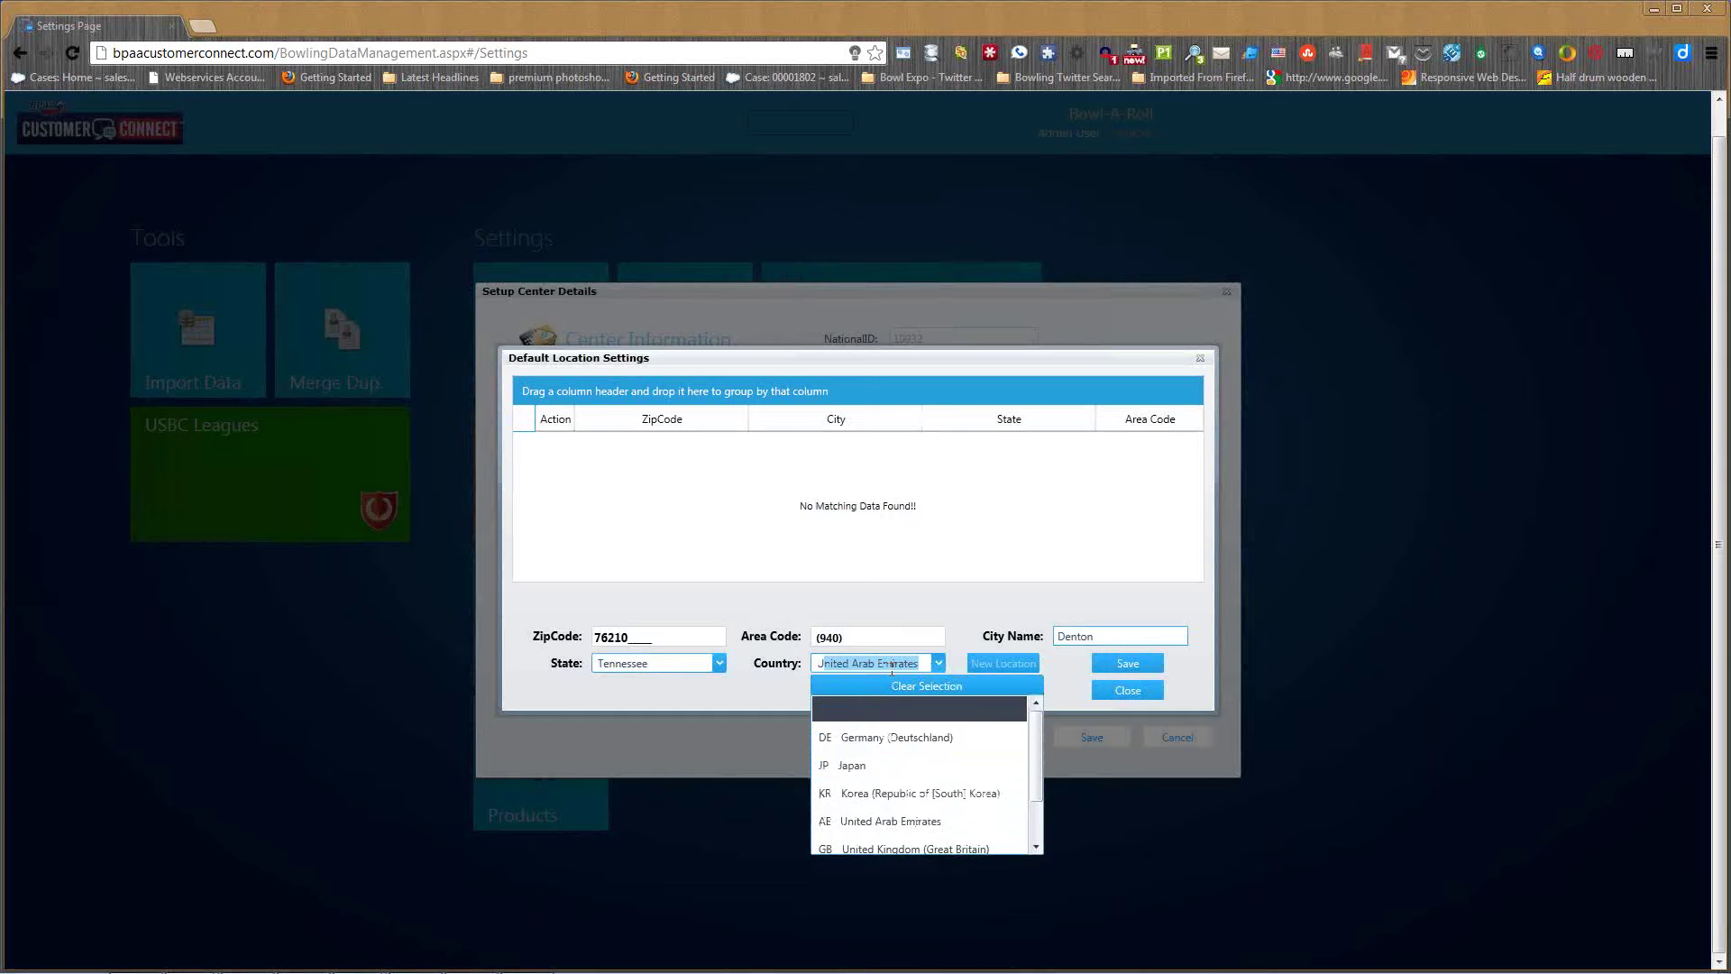
type("nited ")
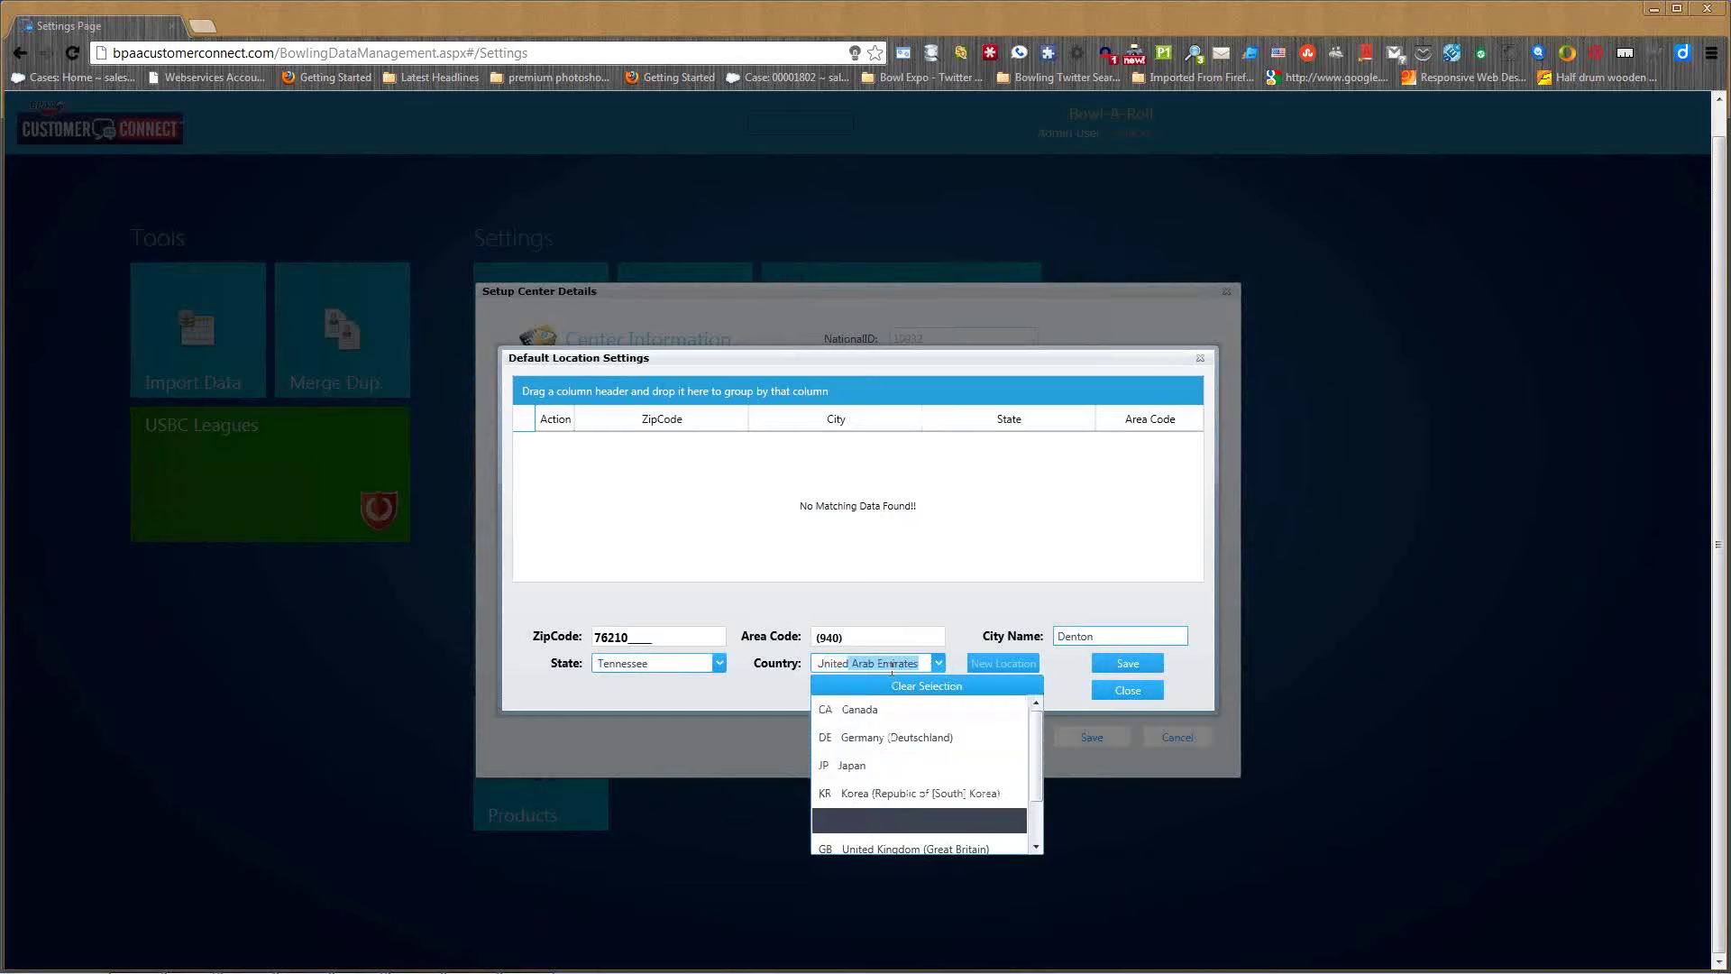
type("Sta")
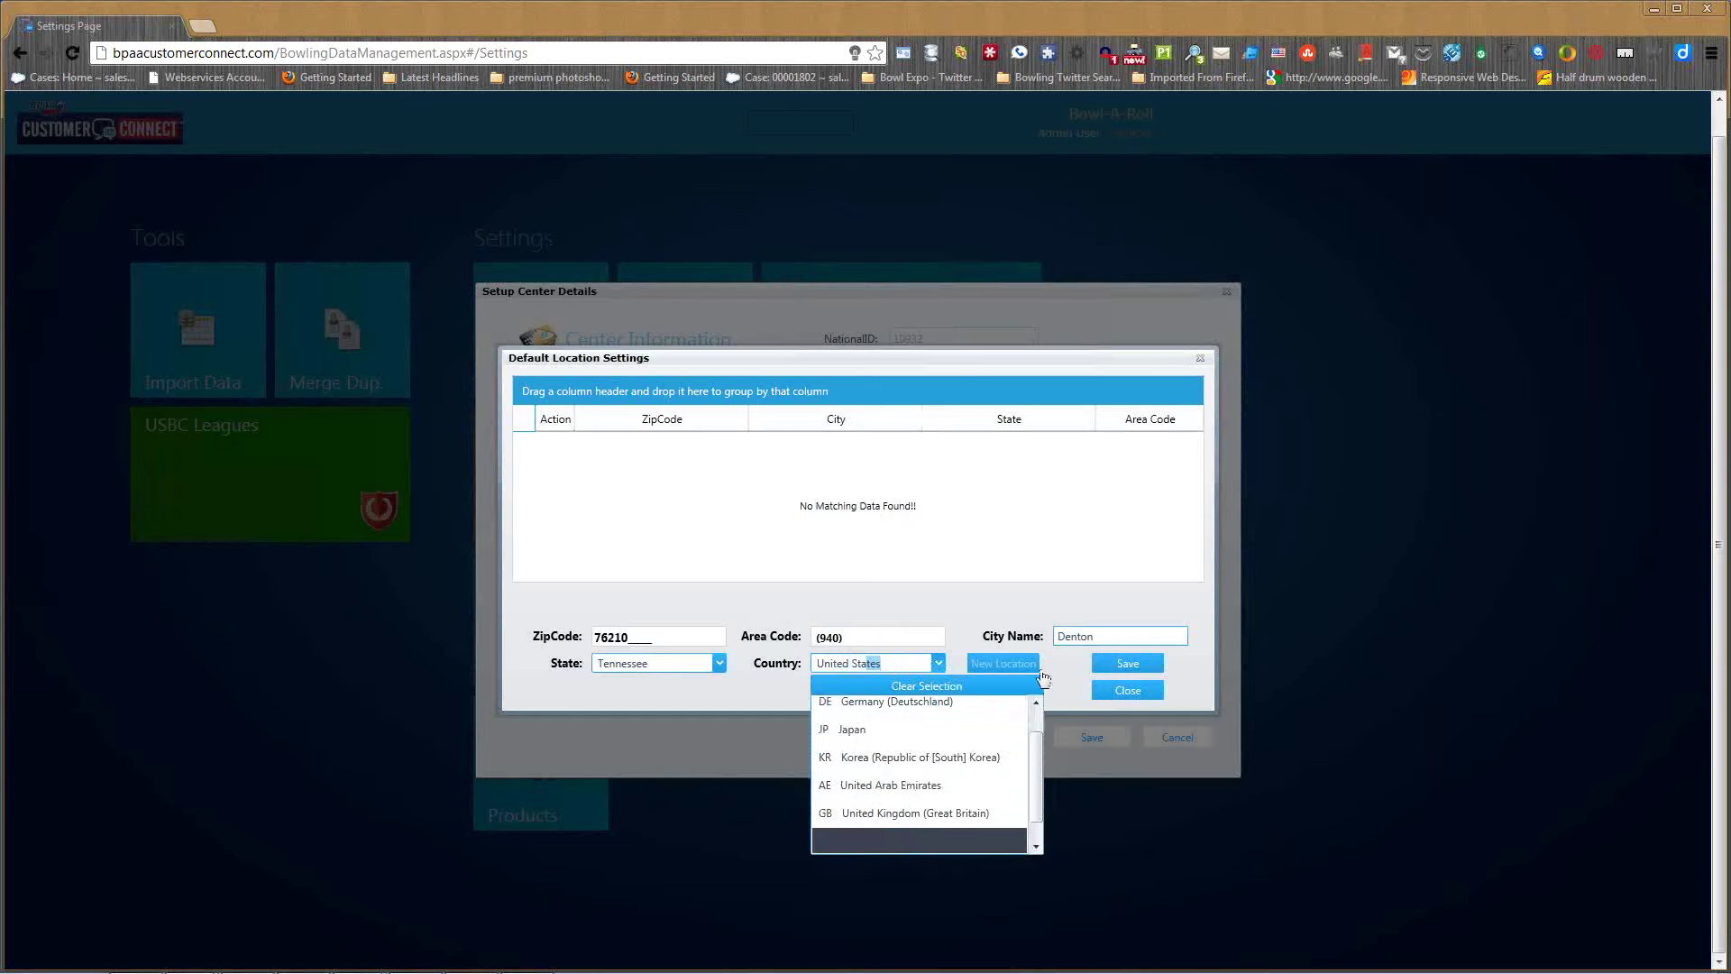
left_click(1158, 664)
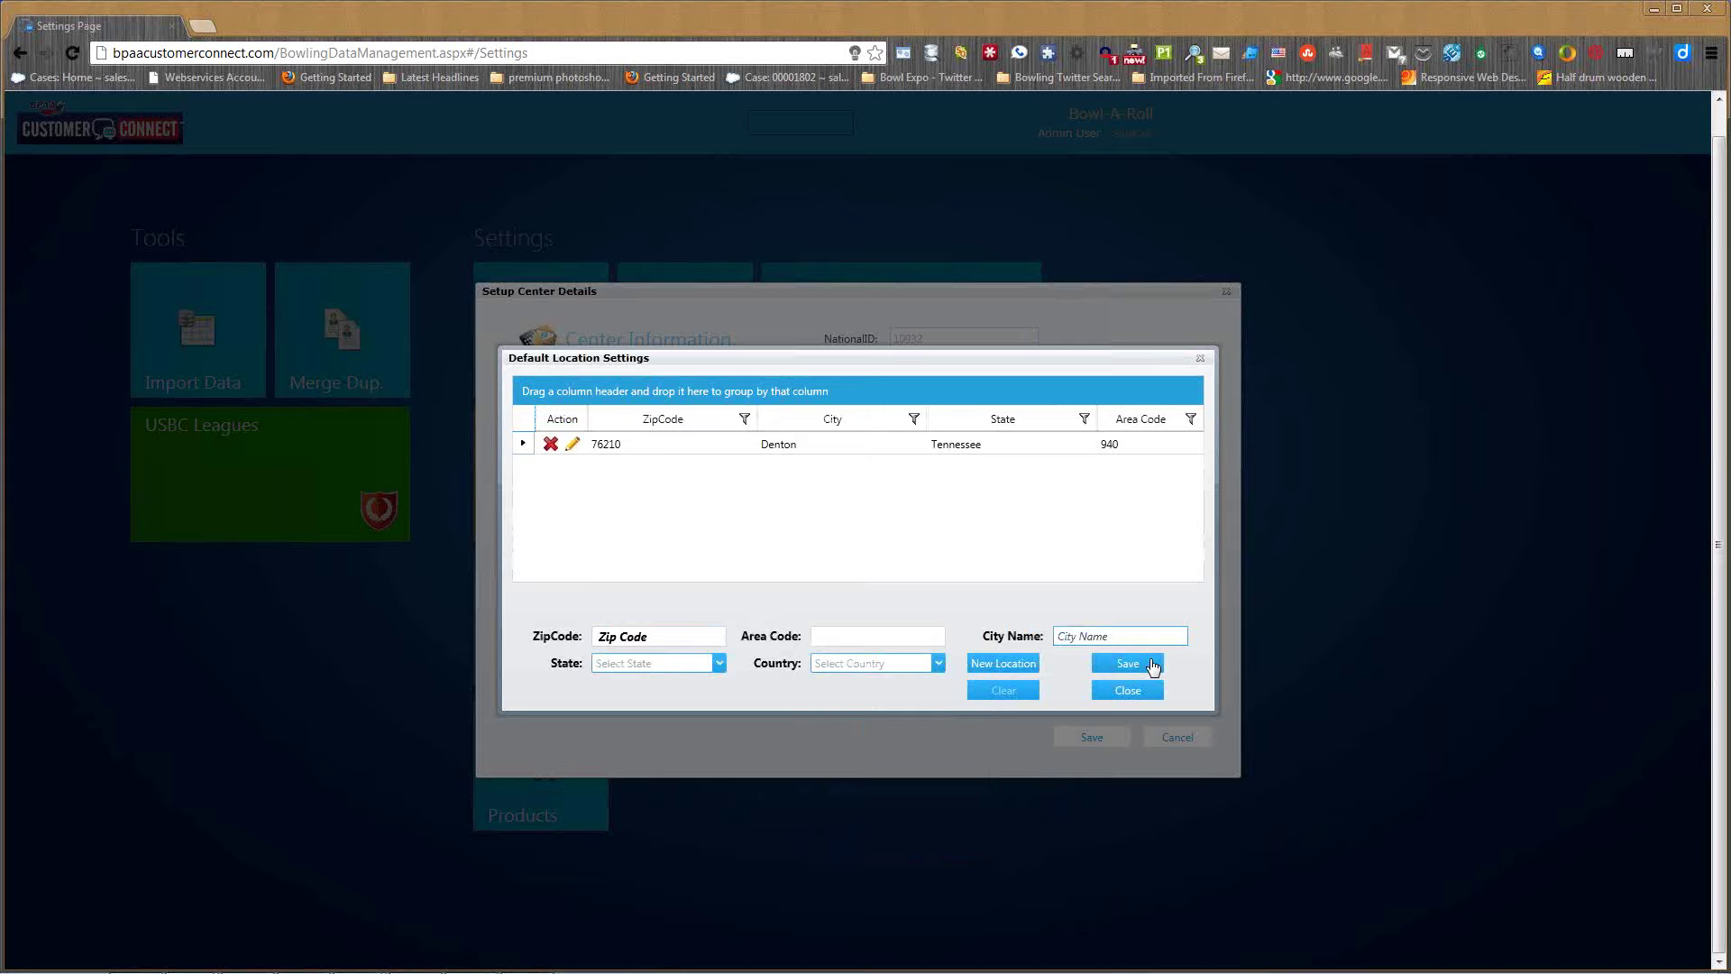
left_click(1134, 692)
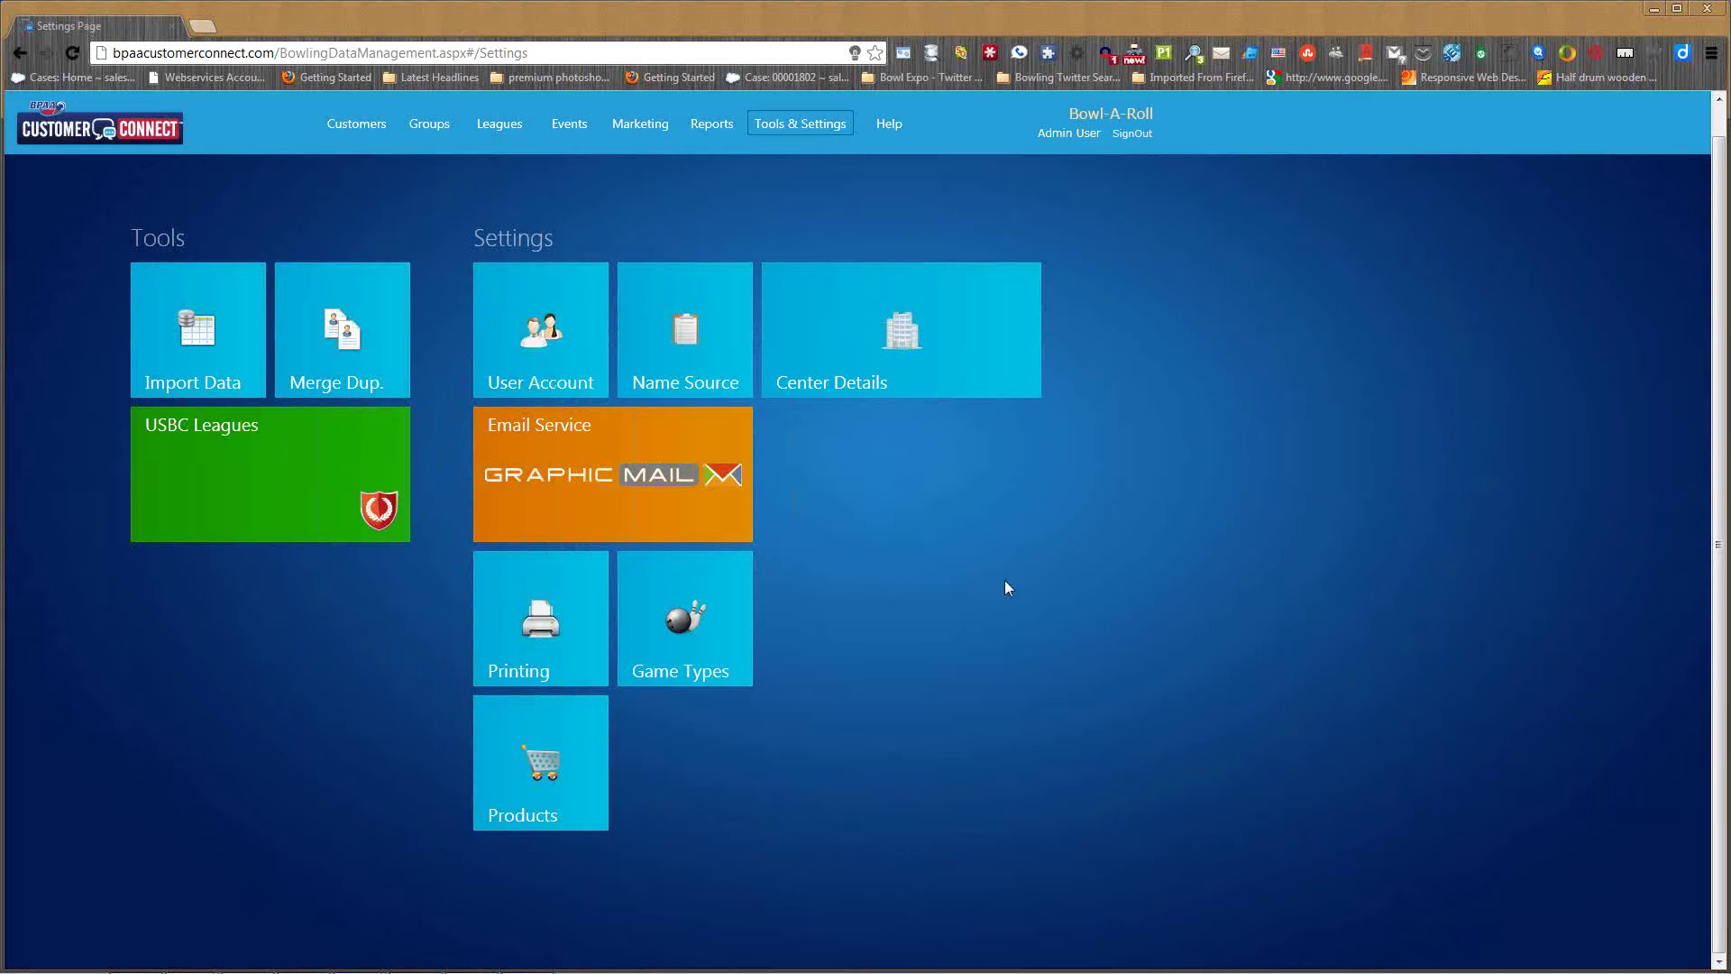
left_click(609, 468)
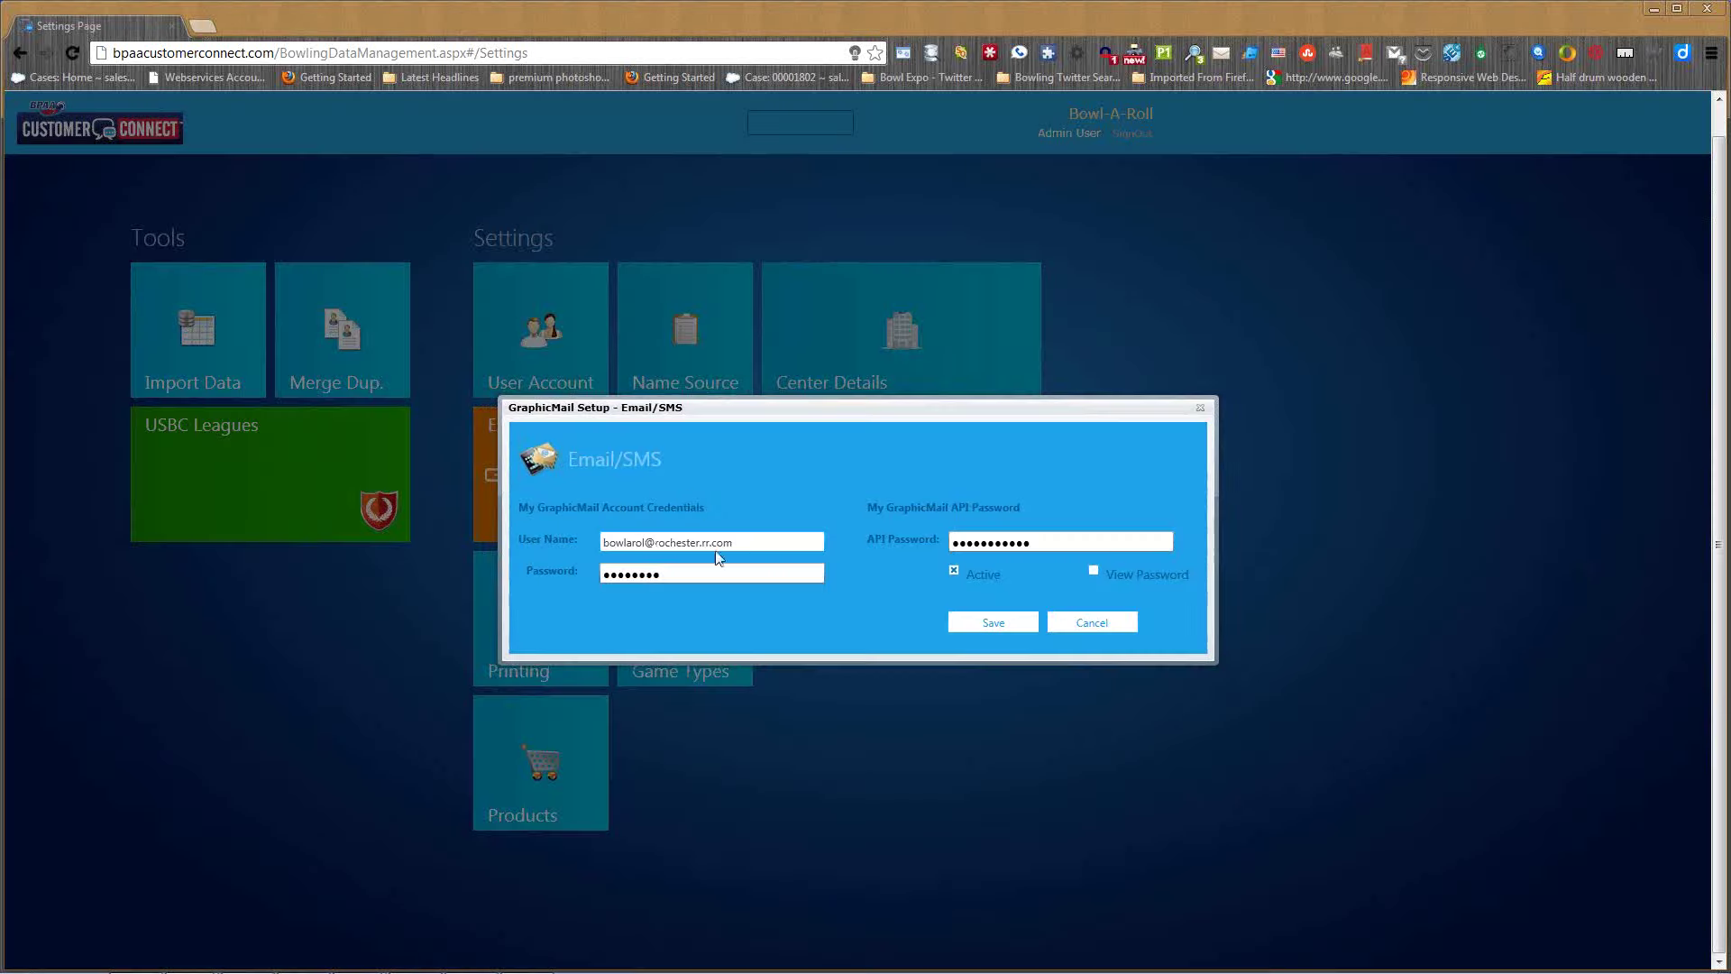
left_click(1020, 539)
left_click(1094, 624)
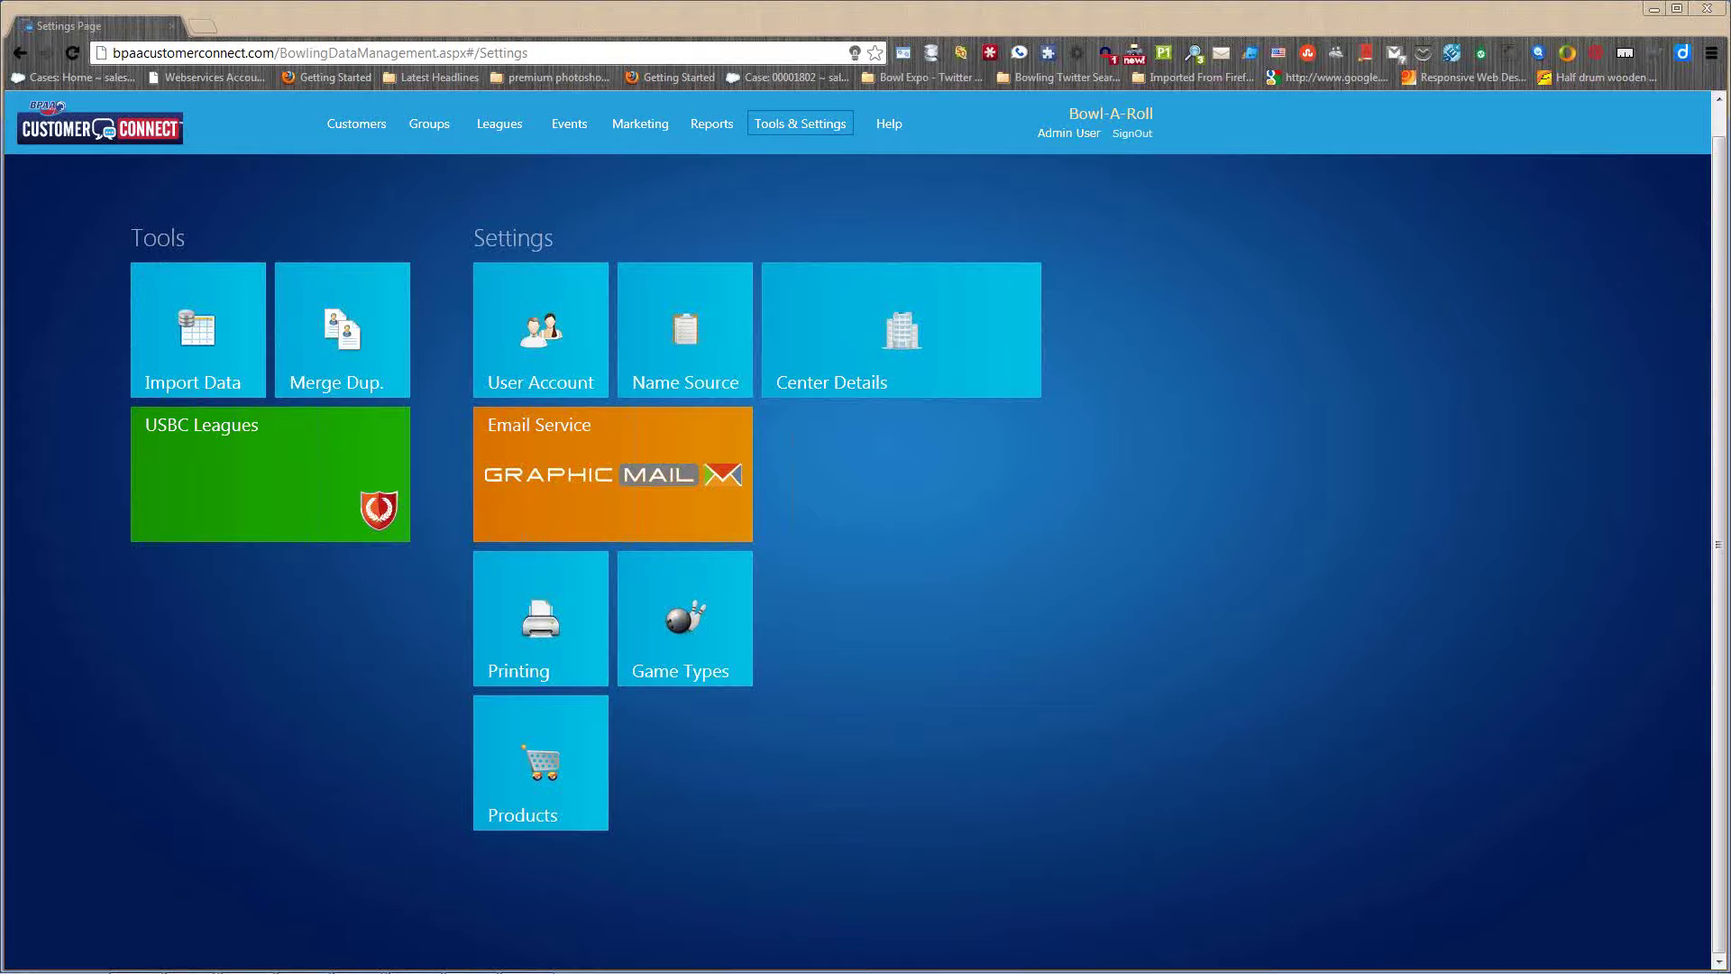
- Reopen Default Location Settings from Center Details to view the saved 76210 Denton location
left_click(835, 360)
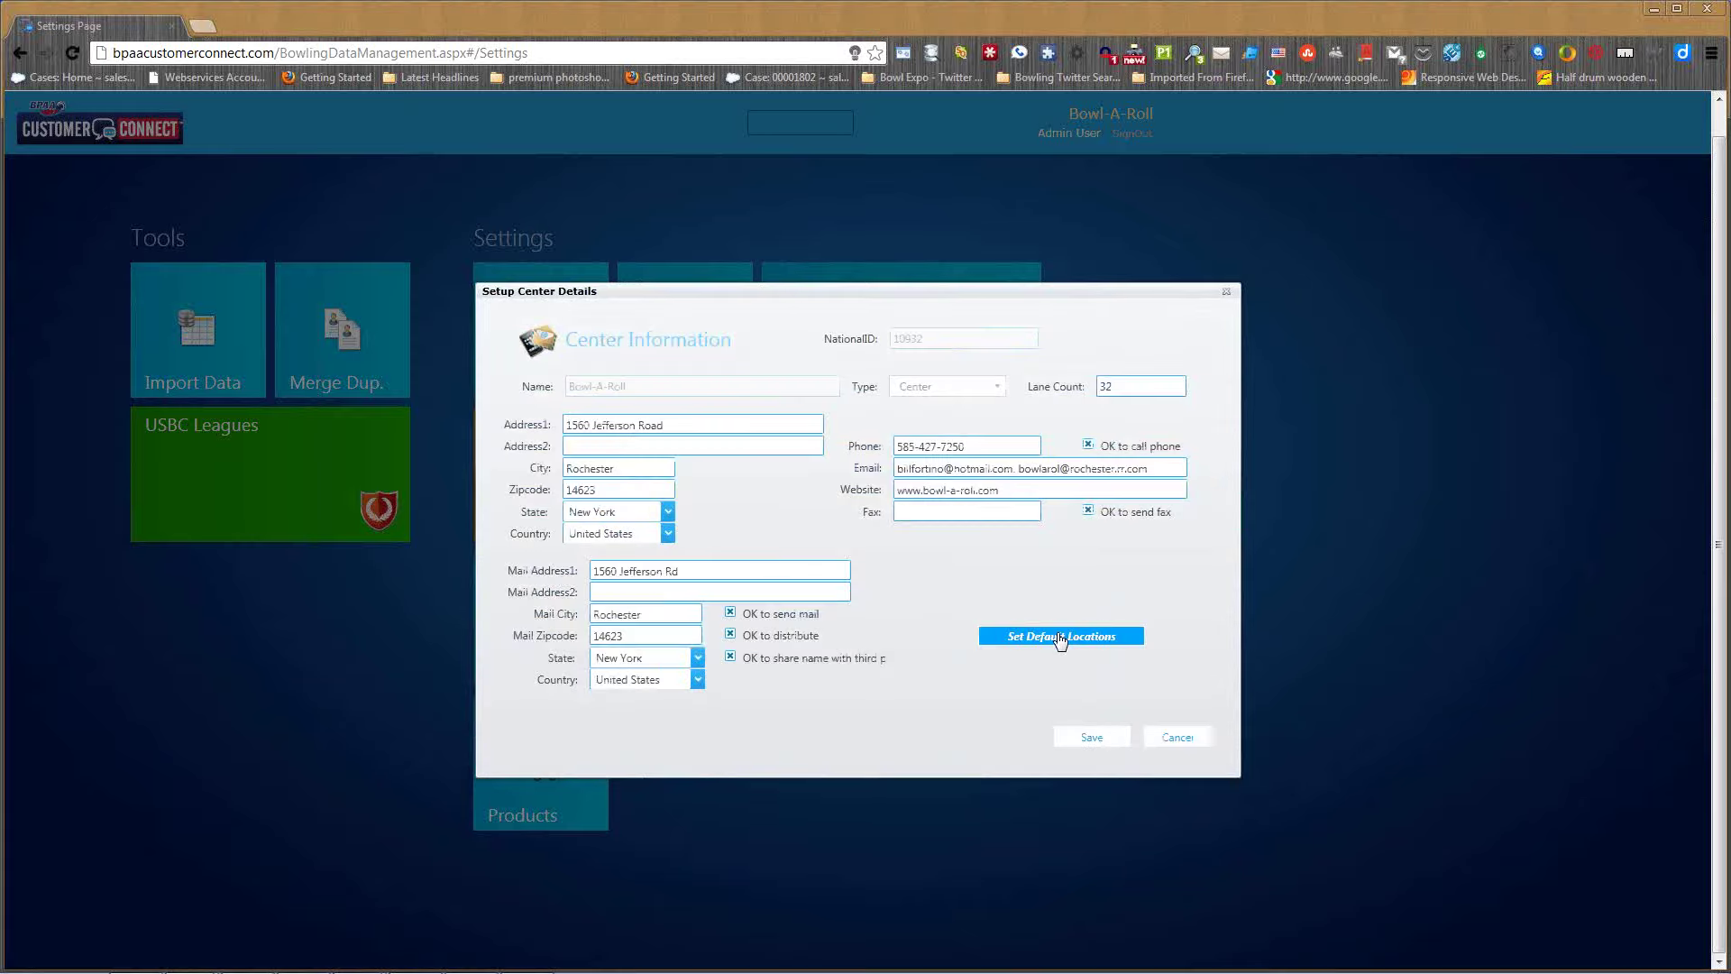
left_click(1064, 641)
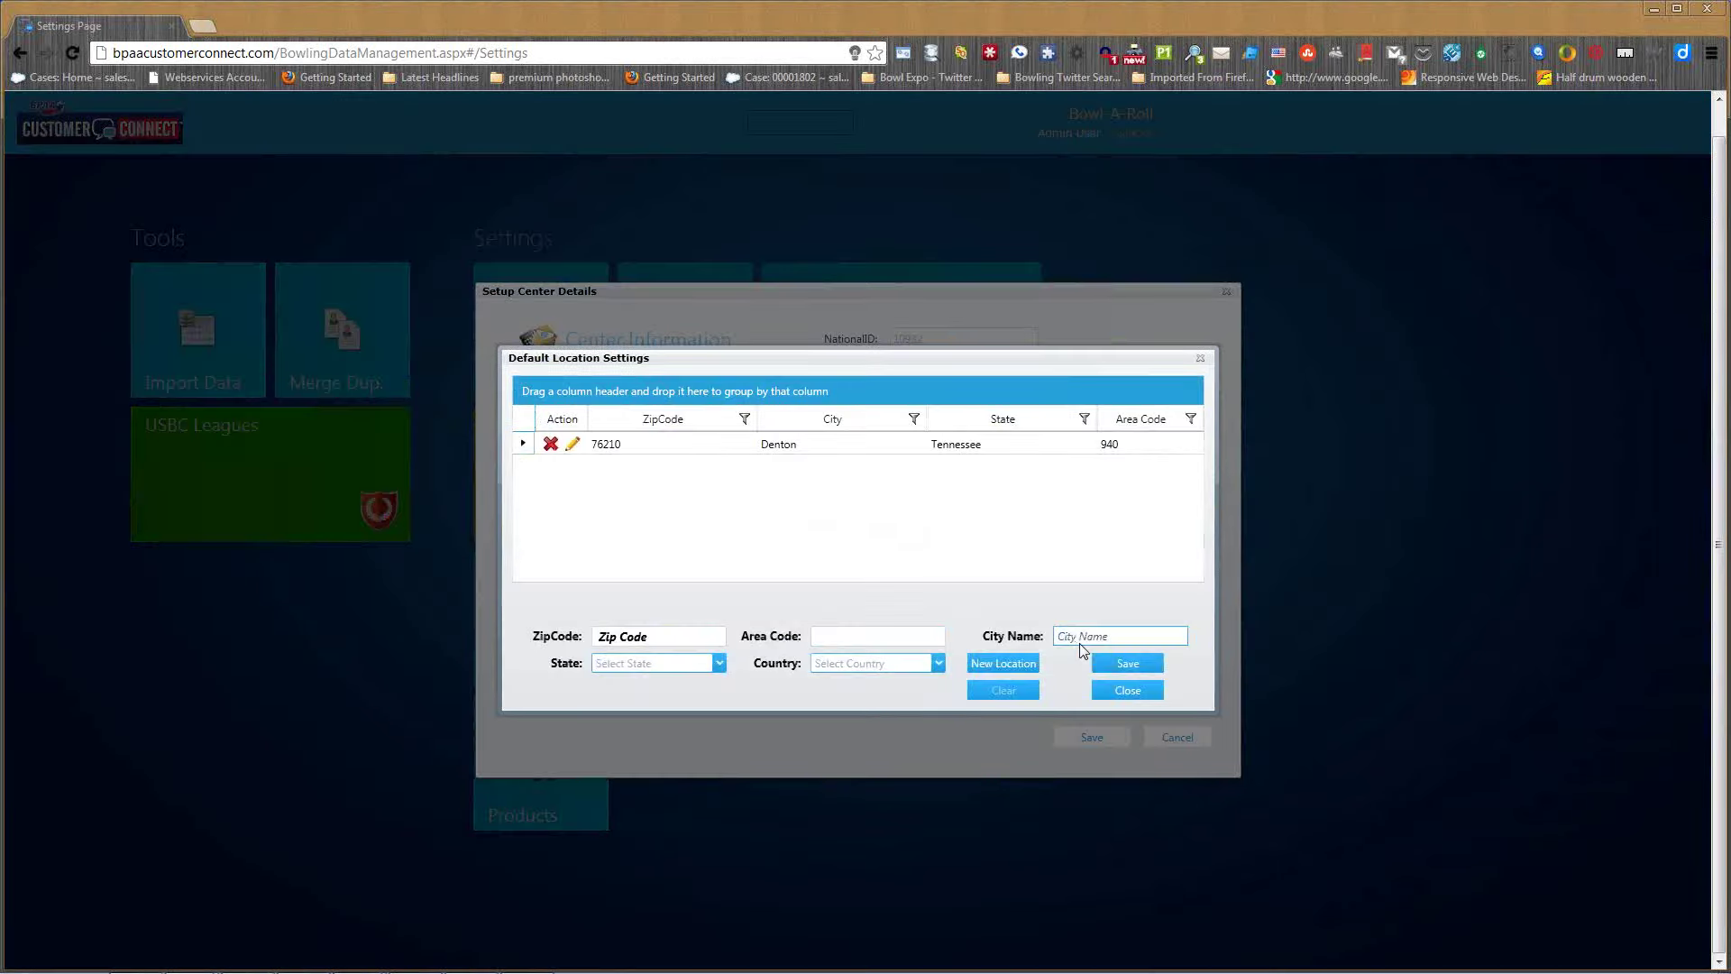